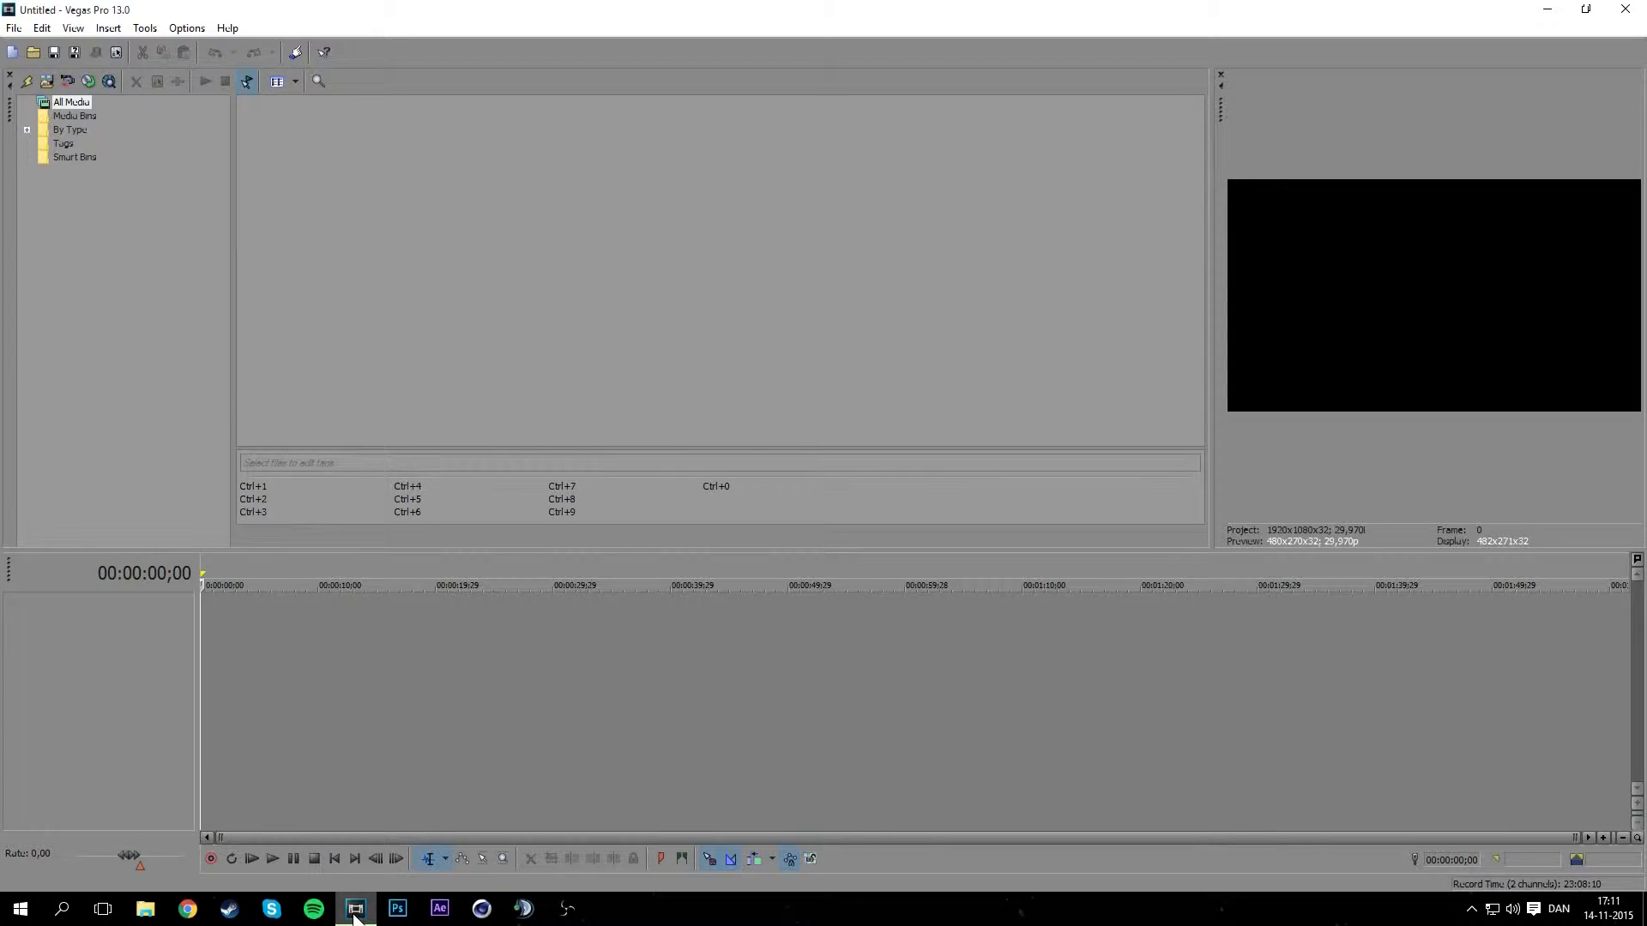
Import the Rocket League MP4 recording from the Optagelser\Rocket League folder into the project media.
mouse_move(352, 907)
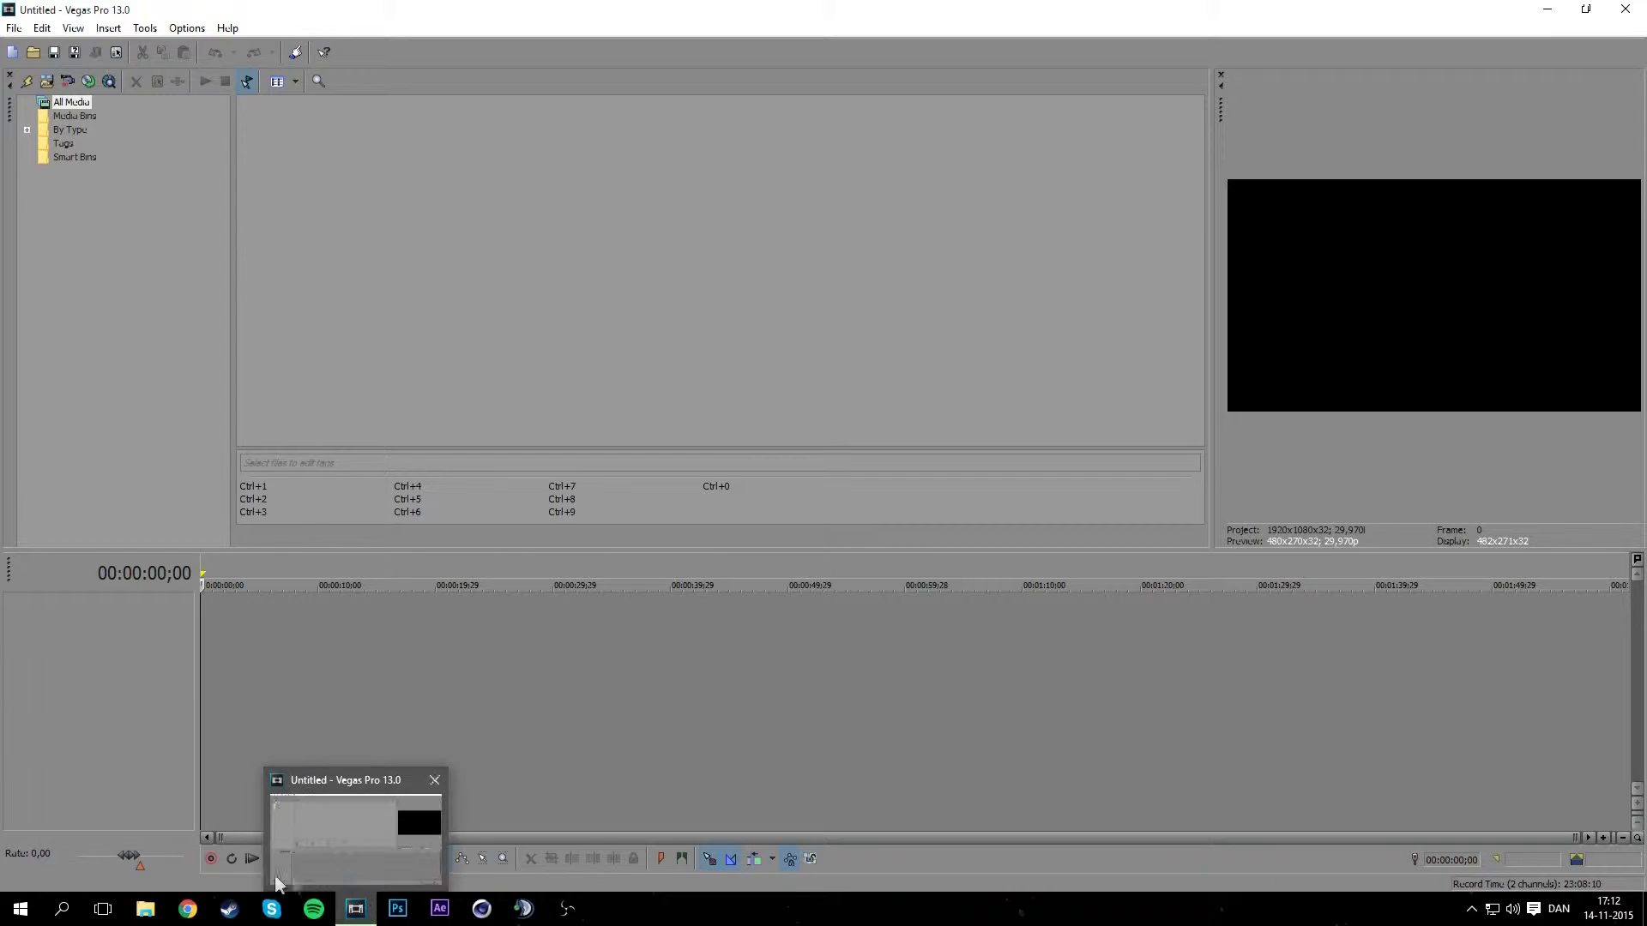
left_click(145, 911)
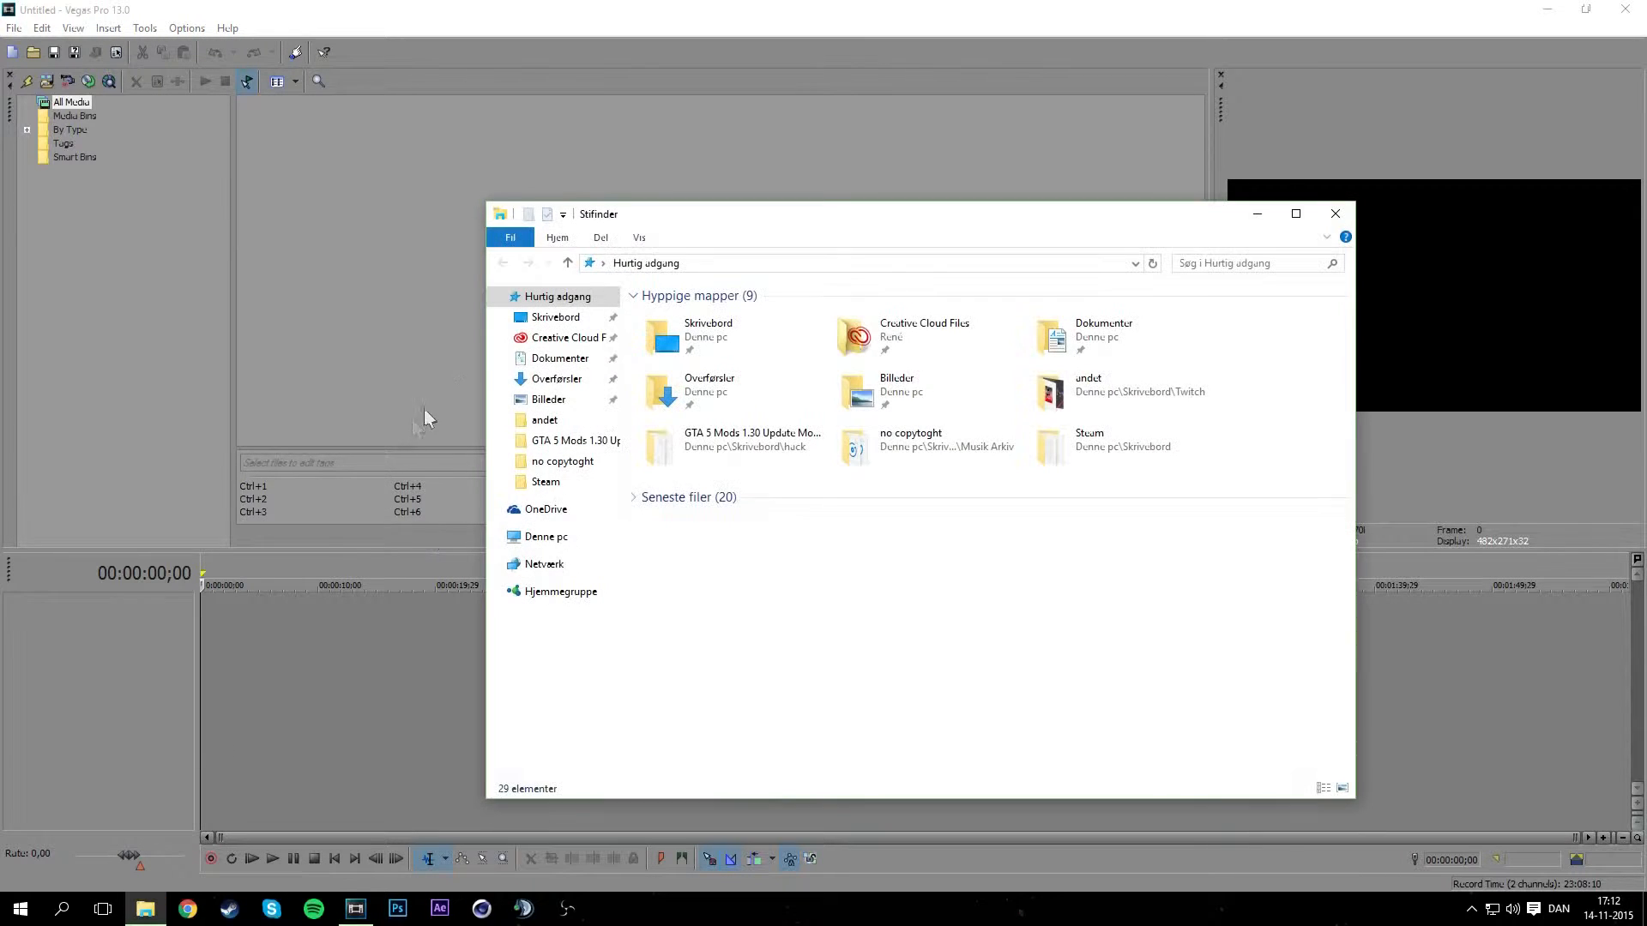
left_click(550, 318)
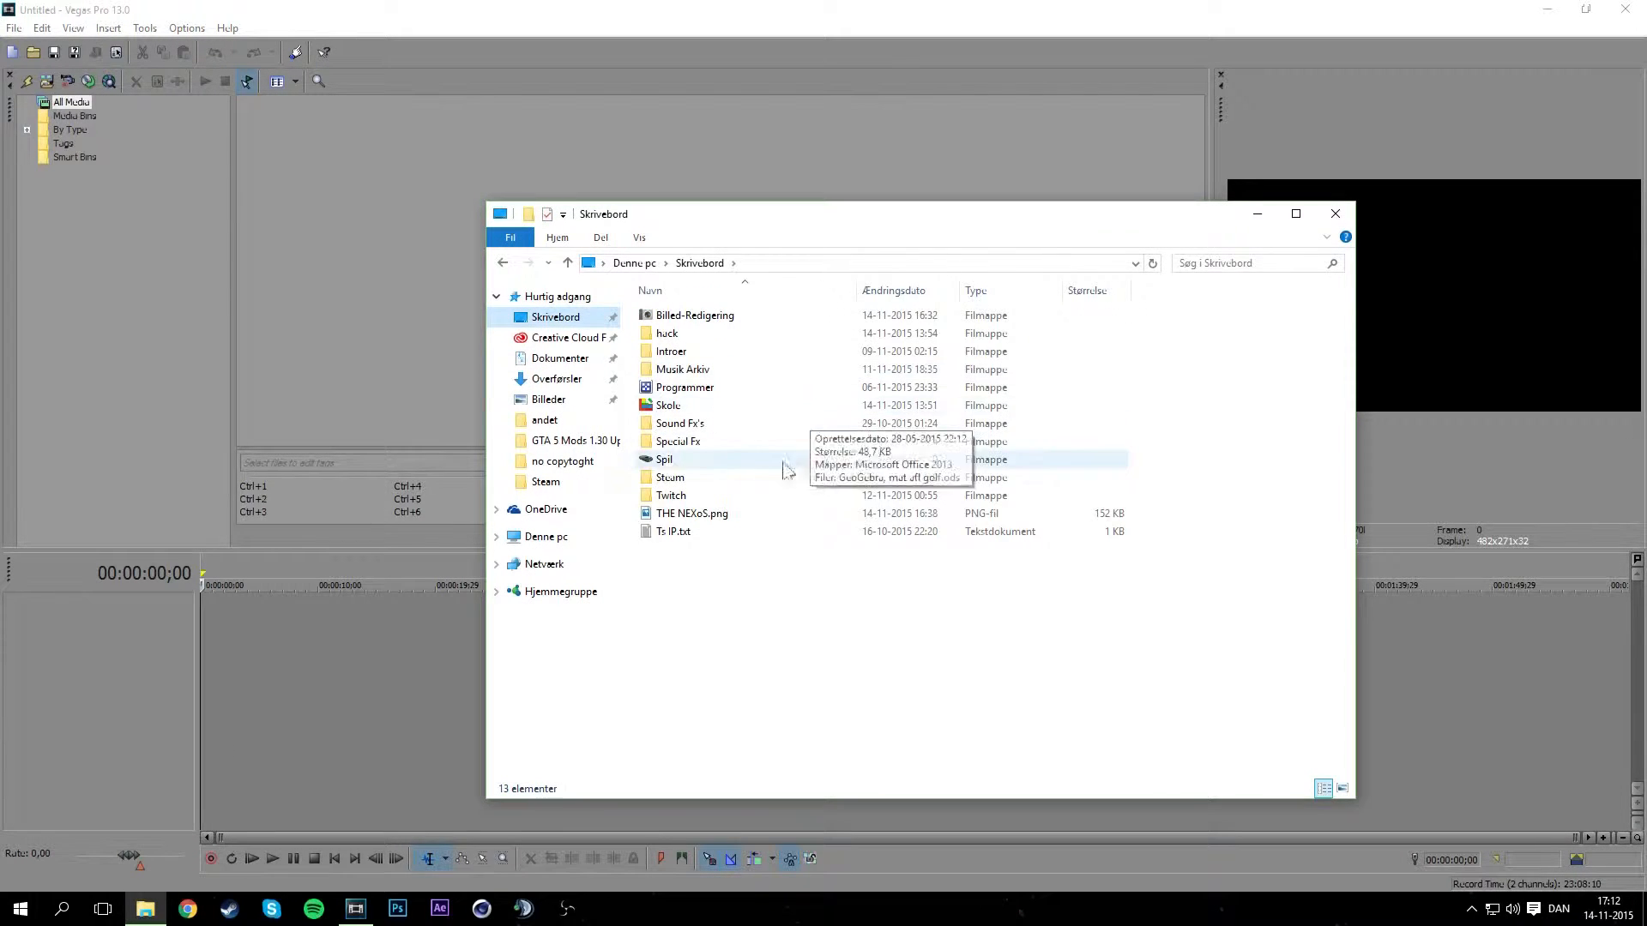
double_click(683, 317)
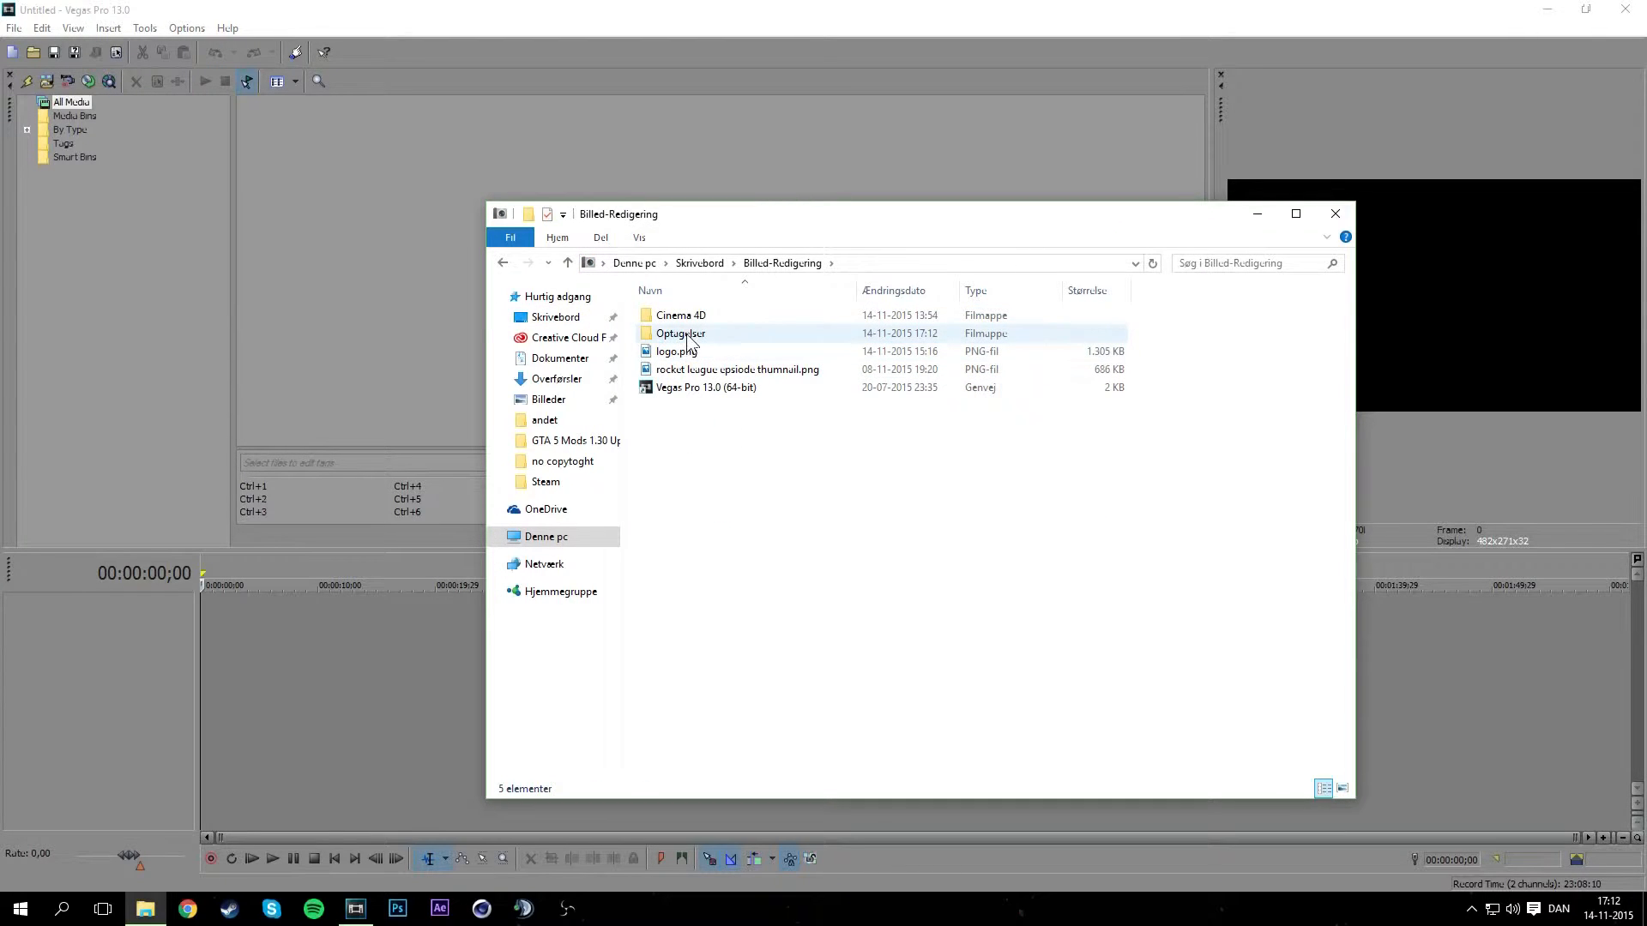
double_click(698, 335)
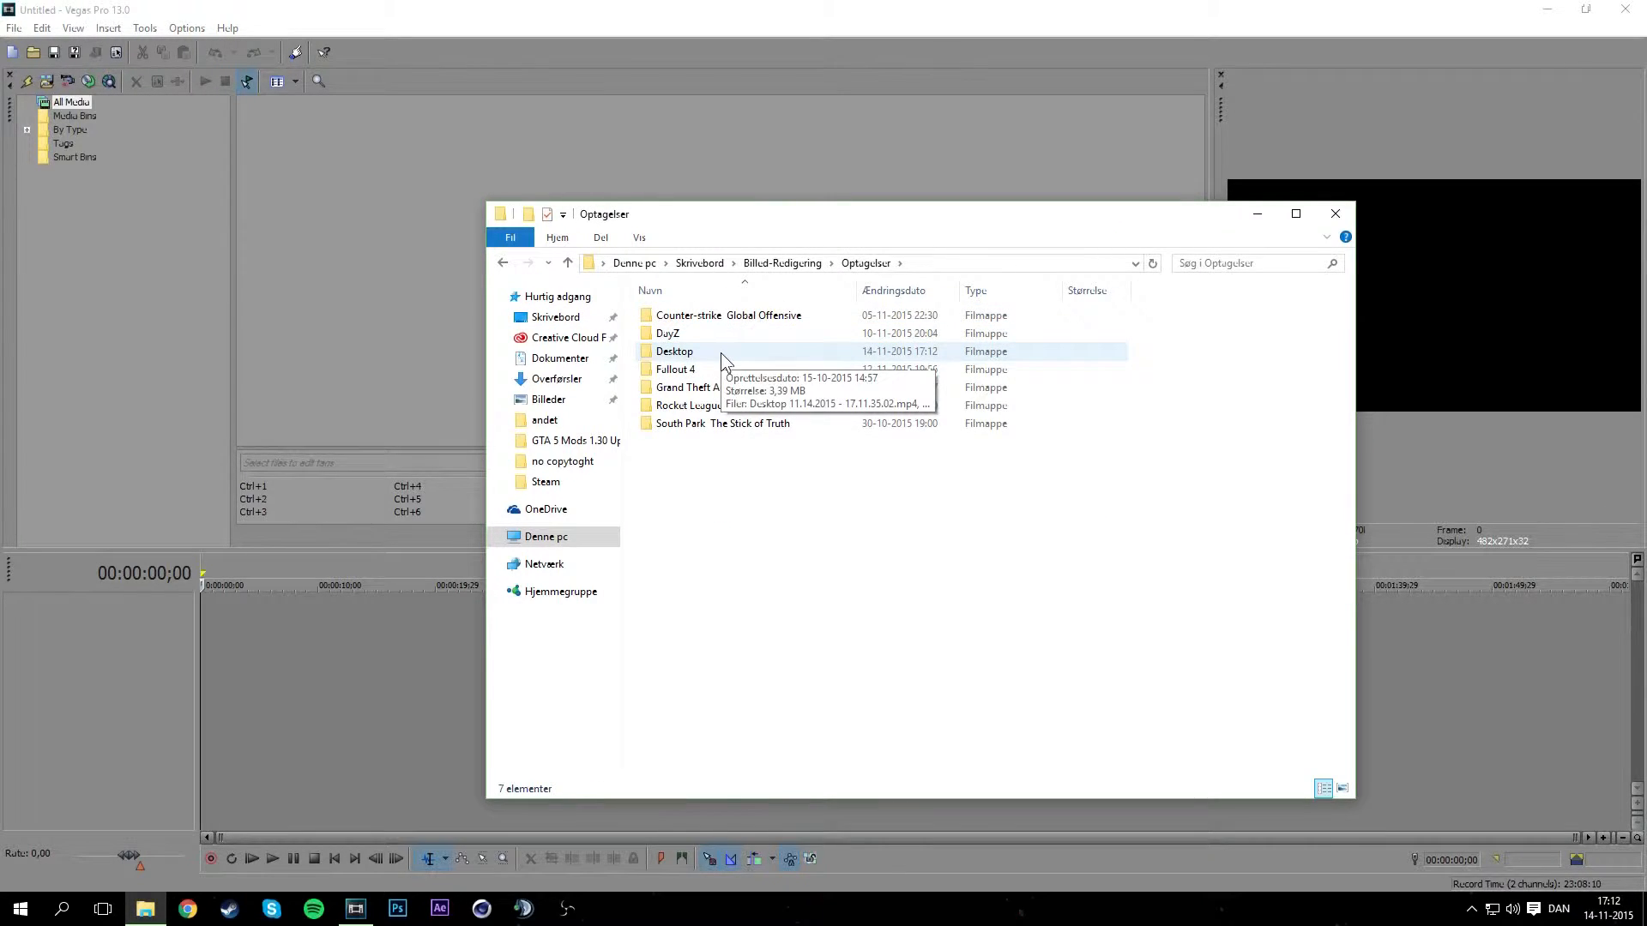
left_click(720, 353)
double_click(728, 406)
left_click_drag(698, 348, 284, 647)
left_click_drag(339, 170, 330, 198)
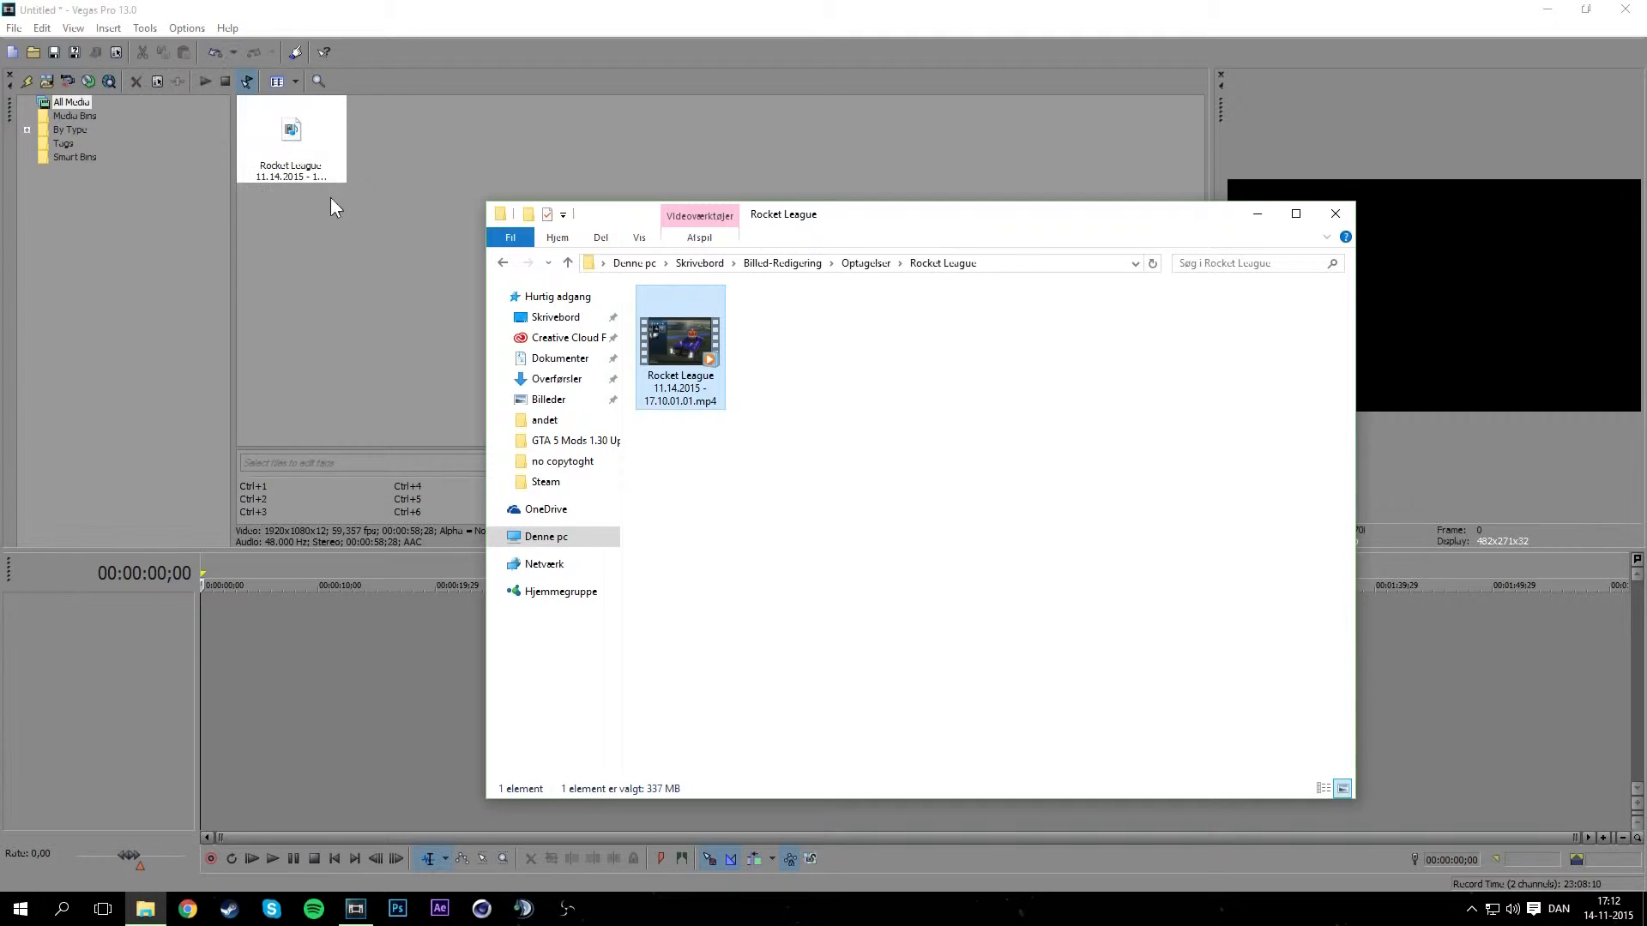
left_click(1336, 214)
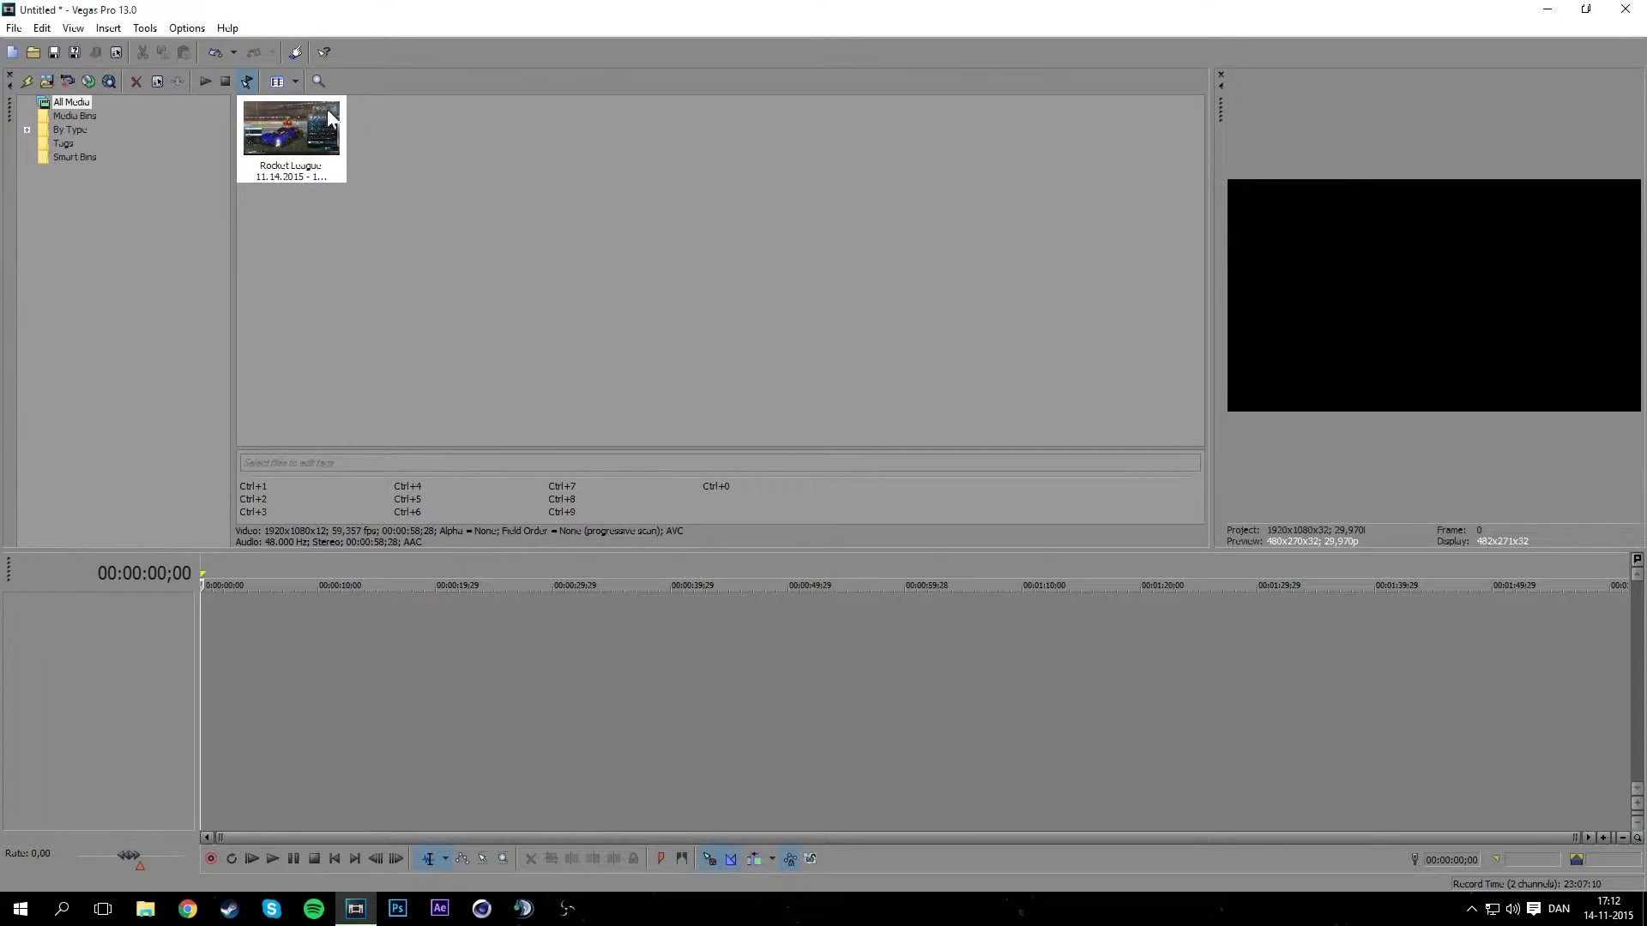
Place the Rocket League clip at the timeline's start, match the project video settings to it, and always base them on first-added video.
left_click_drag(327, 110, 202, 665)
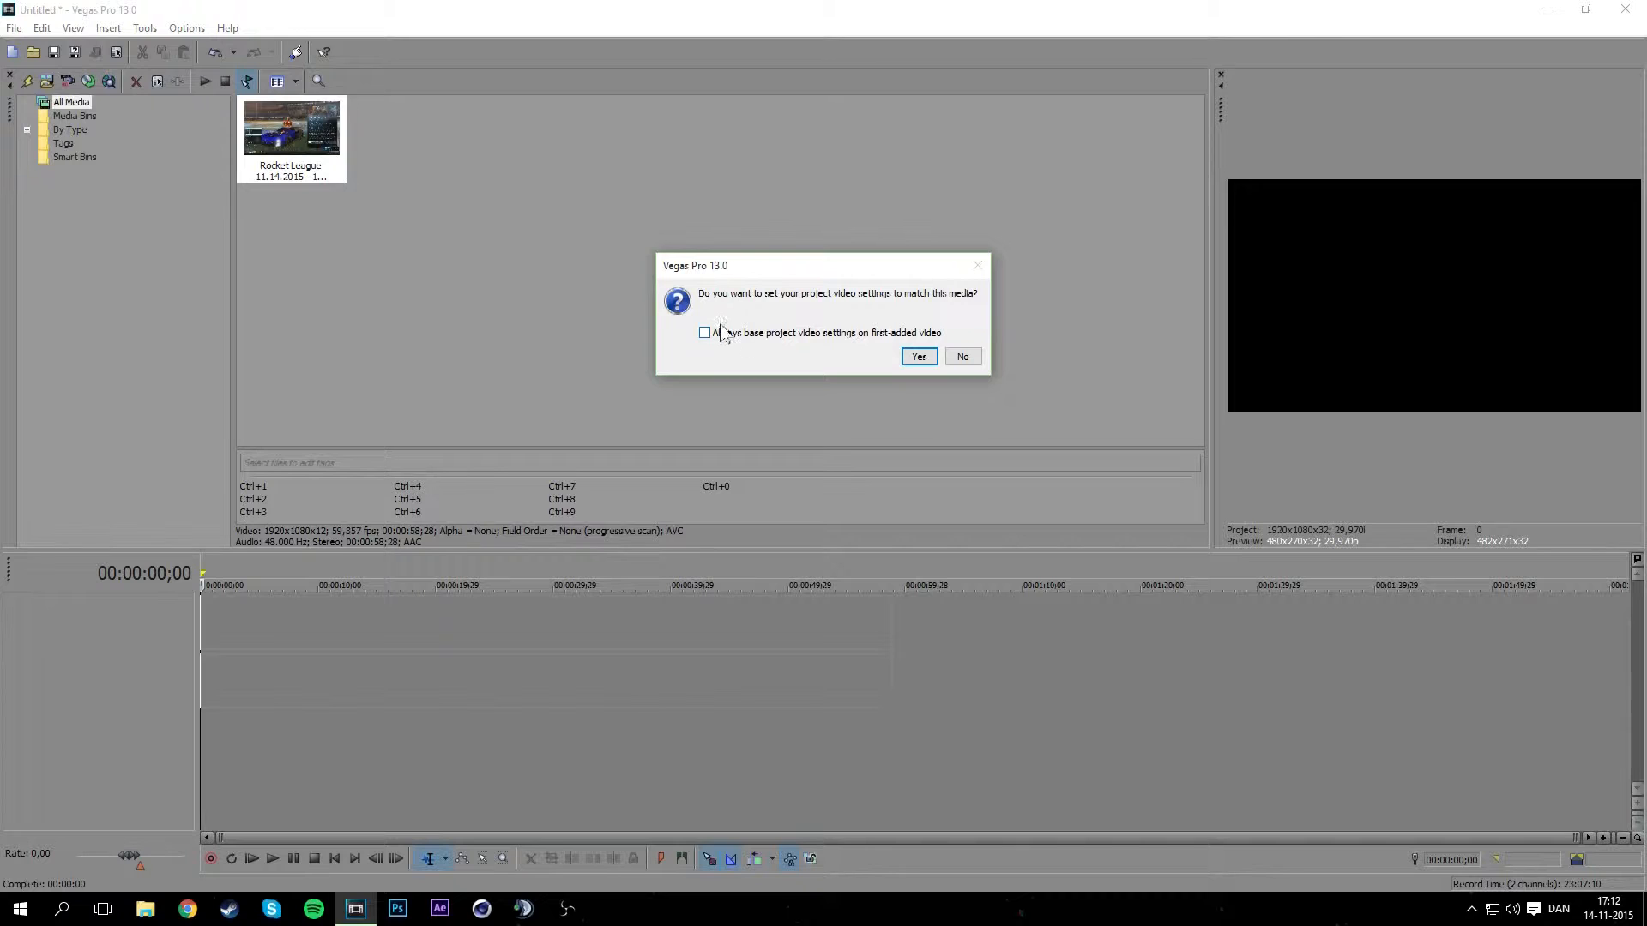
left_click(833, 336)
left_click(920, 359)
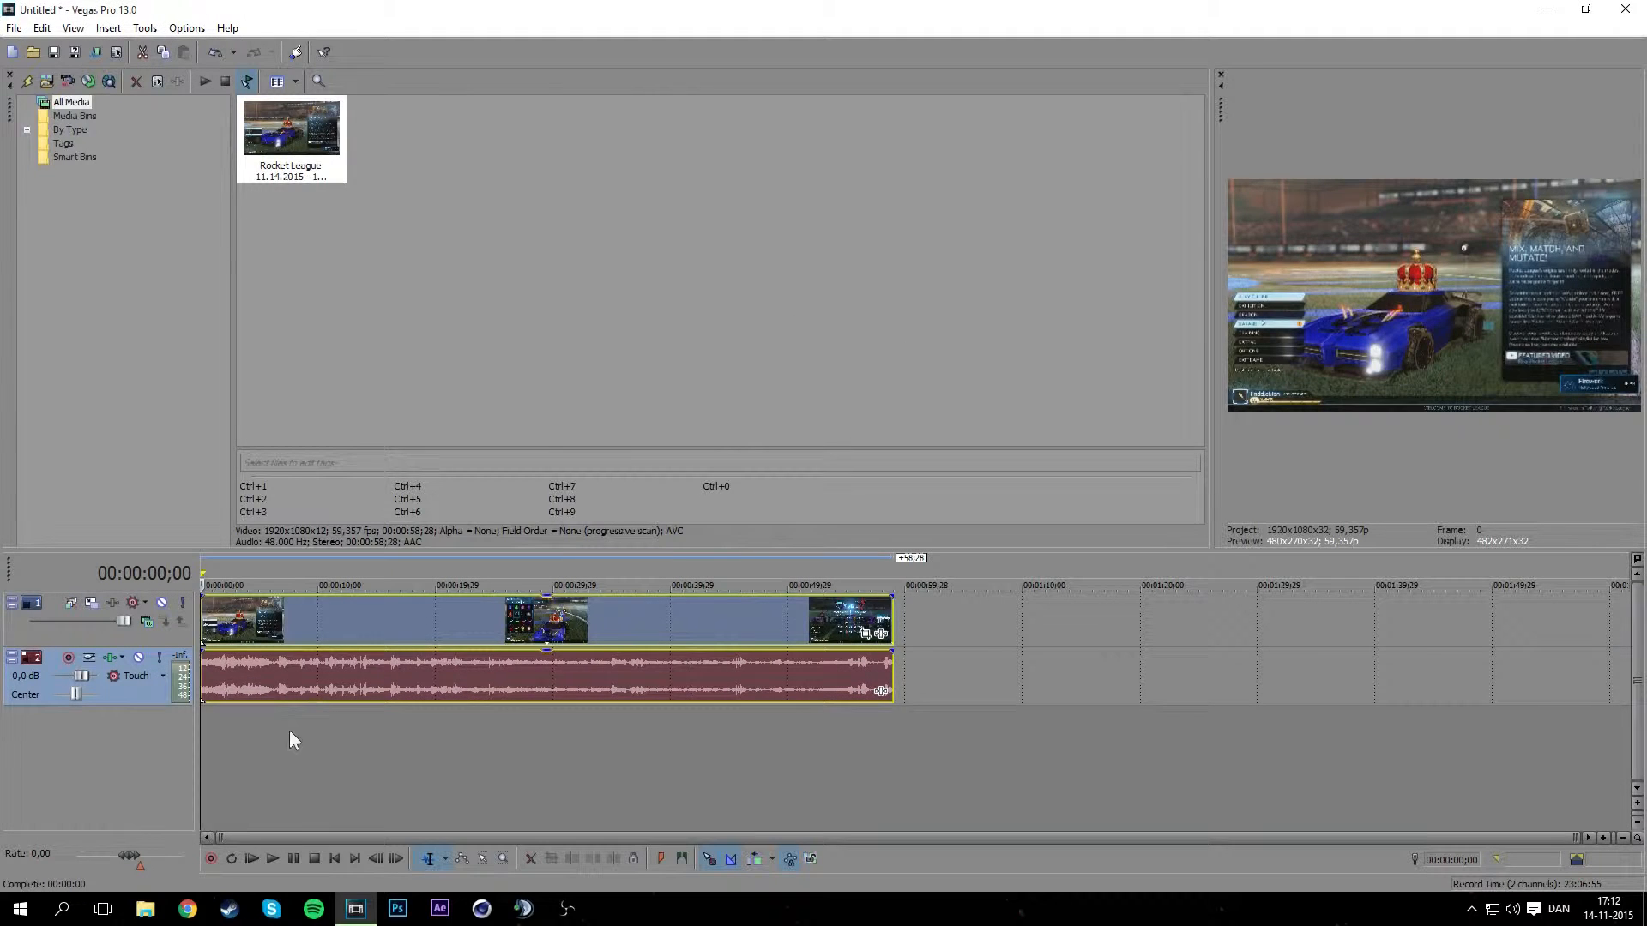
left_click_drag(479, 640, 231, 652)
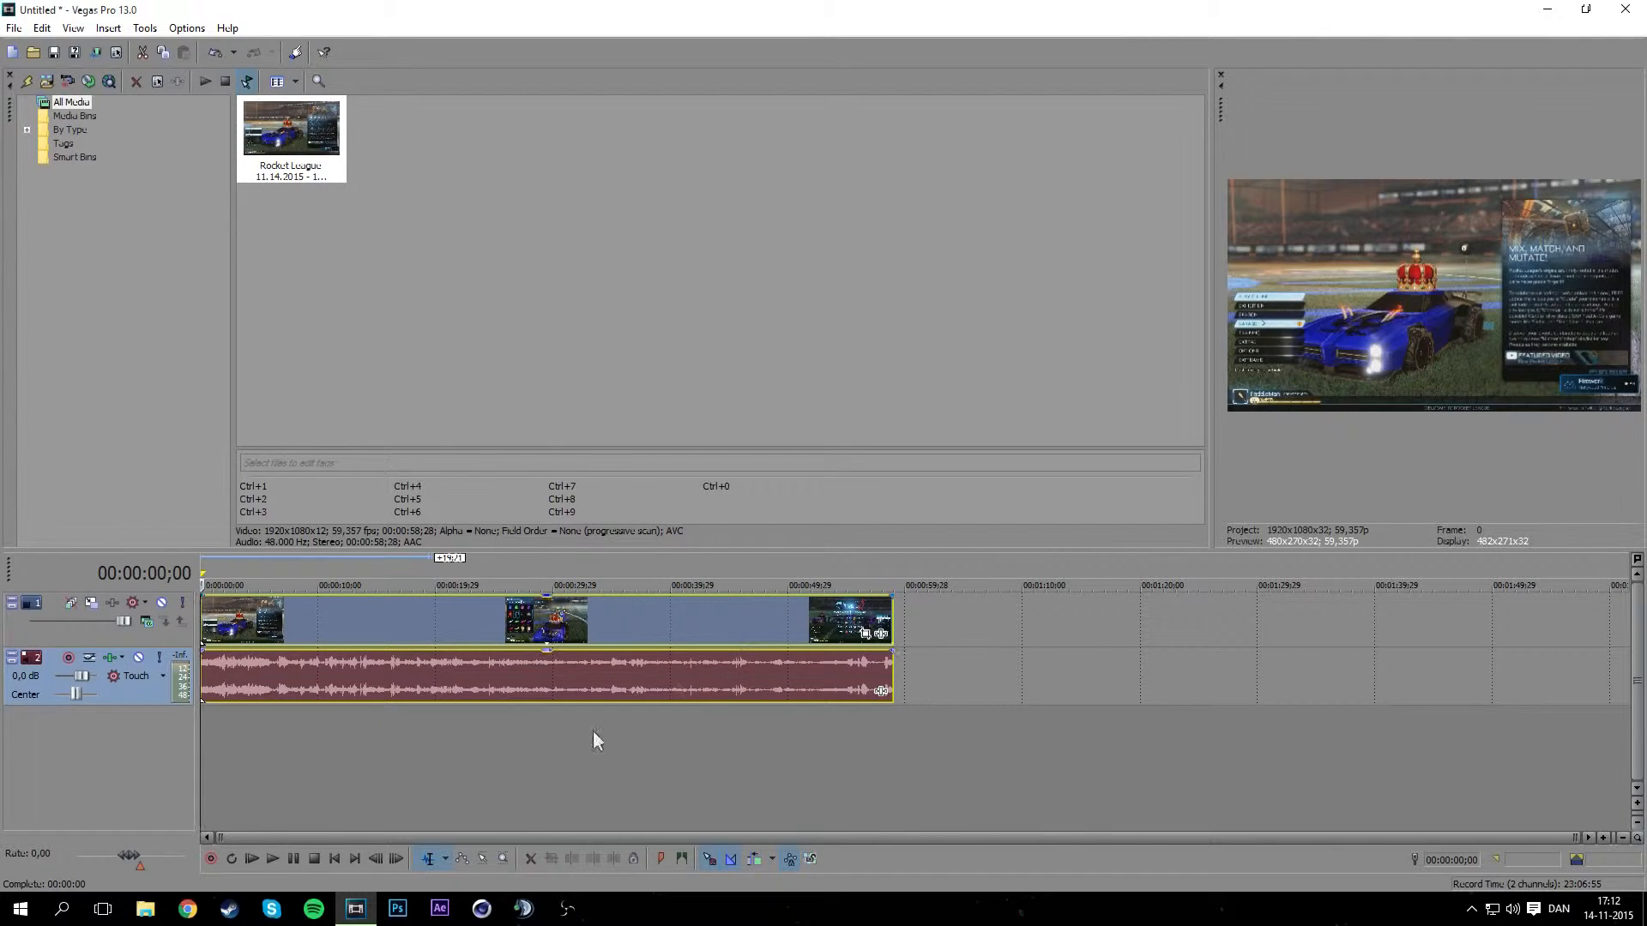
left_click(443, 628)
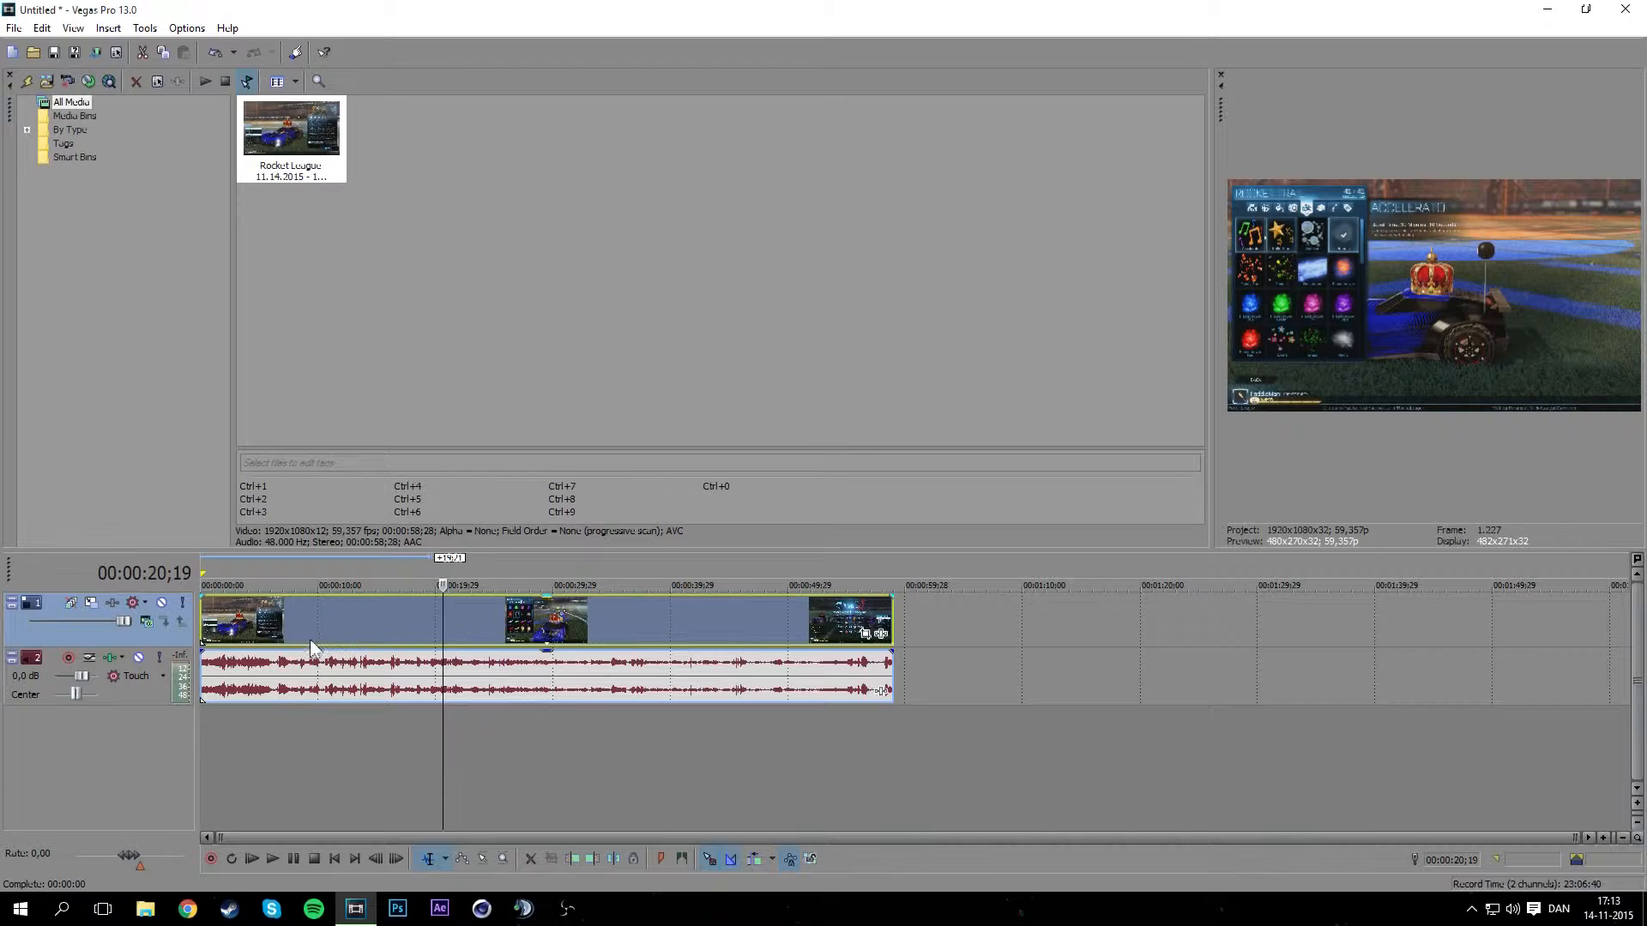
left_click(257, 682)
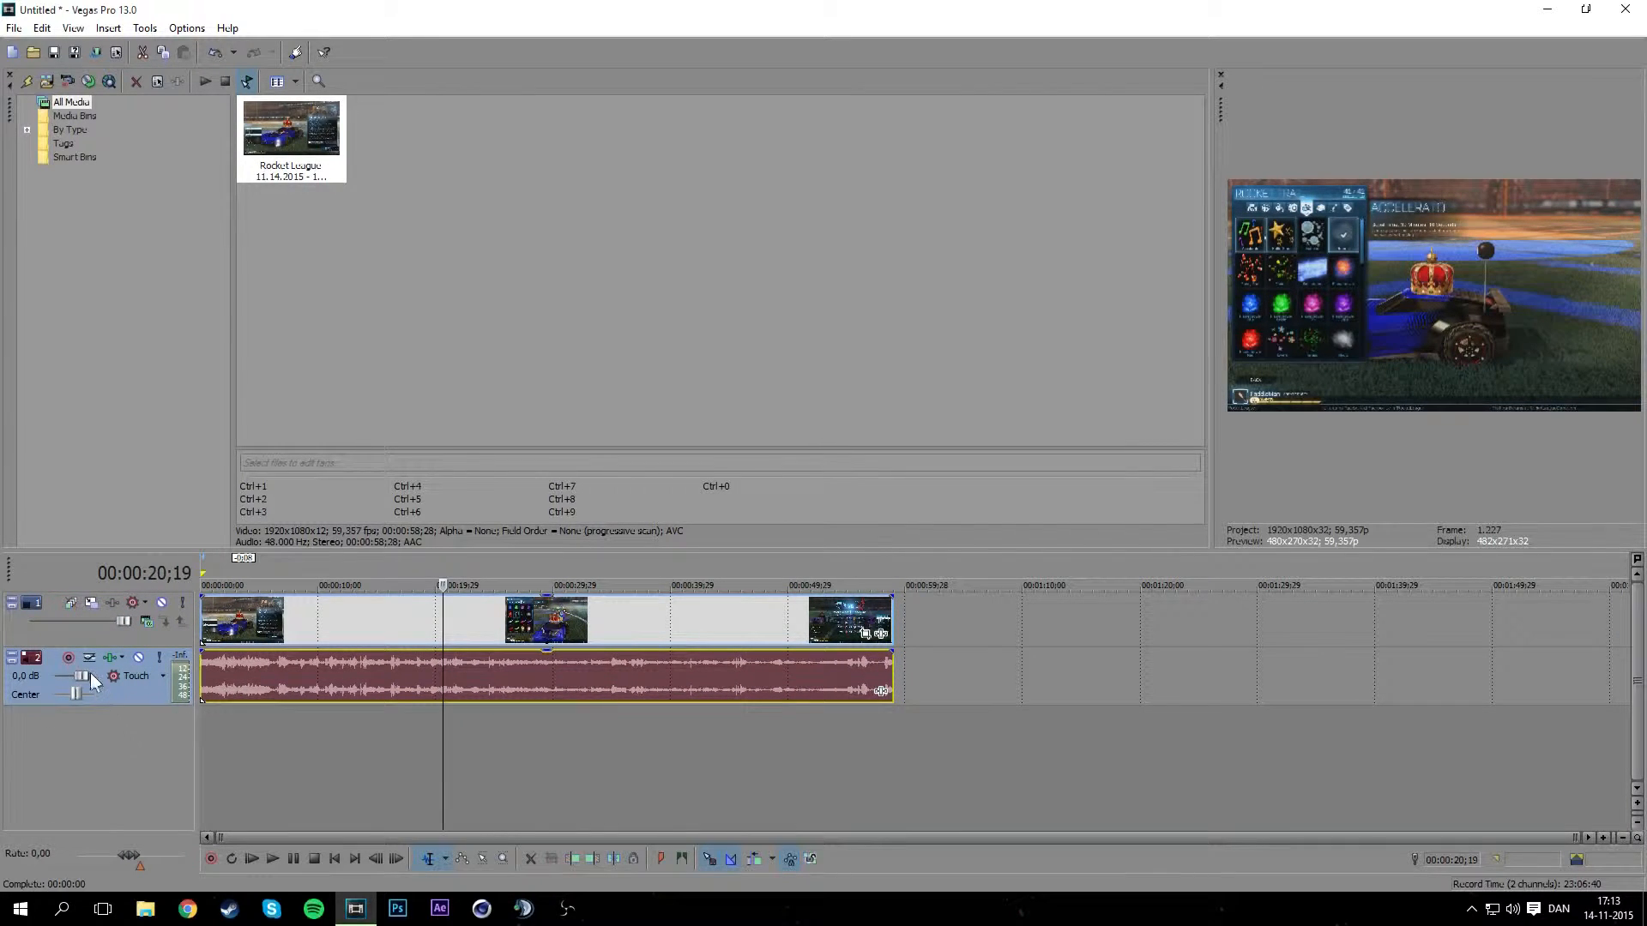
Lower the Rocket League audio track's volume to -2.0 dB, play it back, and try its pan slider.
mouse_move(72, 677)
left_mouse_down()
mouse_move(43, 673)
mouse_move(99, 677)
mouse_move(54, 677)
mouse_move(68, 676)
left_mouse_up()
left_click(273, 858)
left_click(314, 858)
left_click_drag(72, 678, 74, 676)
left_click_drag(74, 692, 53, 692)
left_click_drag(77, 692, 54, 695)
Shift the grouped Rocket League video and audio slightly away from the timeline's start.
left_click(552, 613)
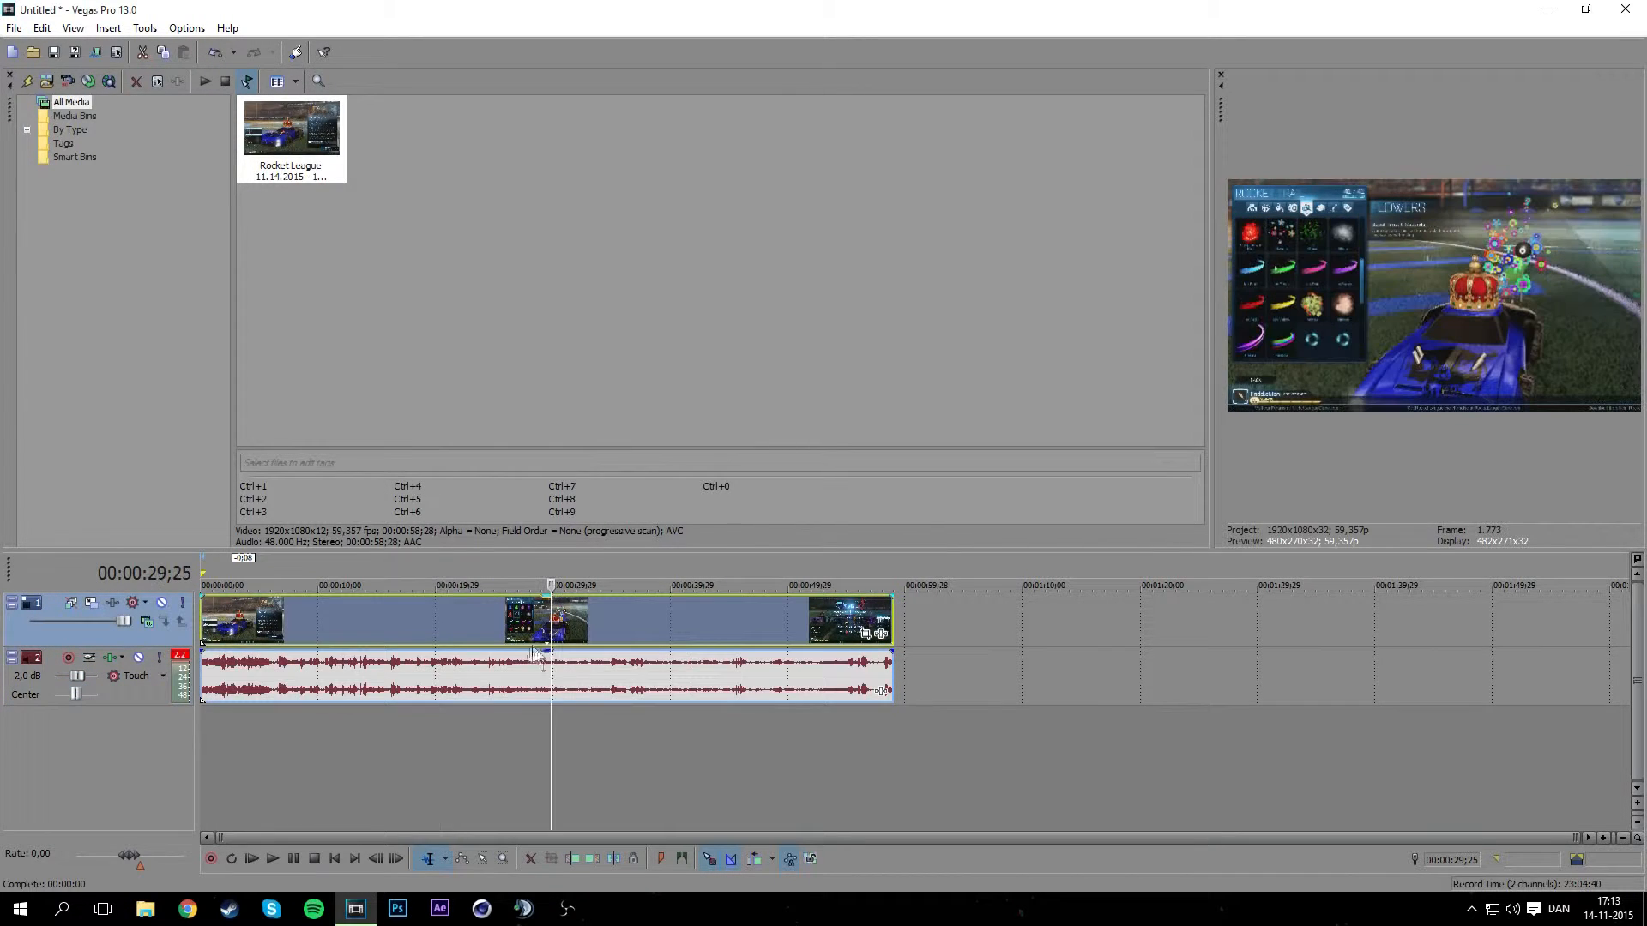
left_click(566, 690)
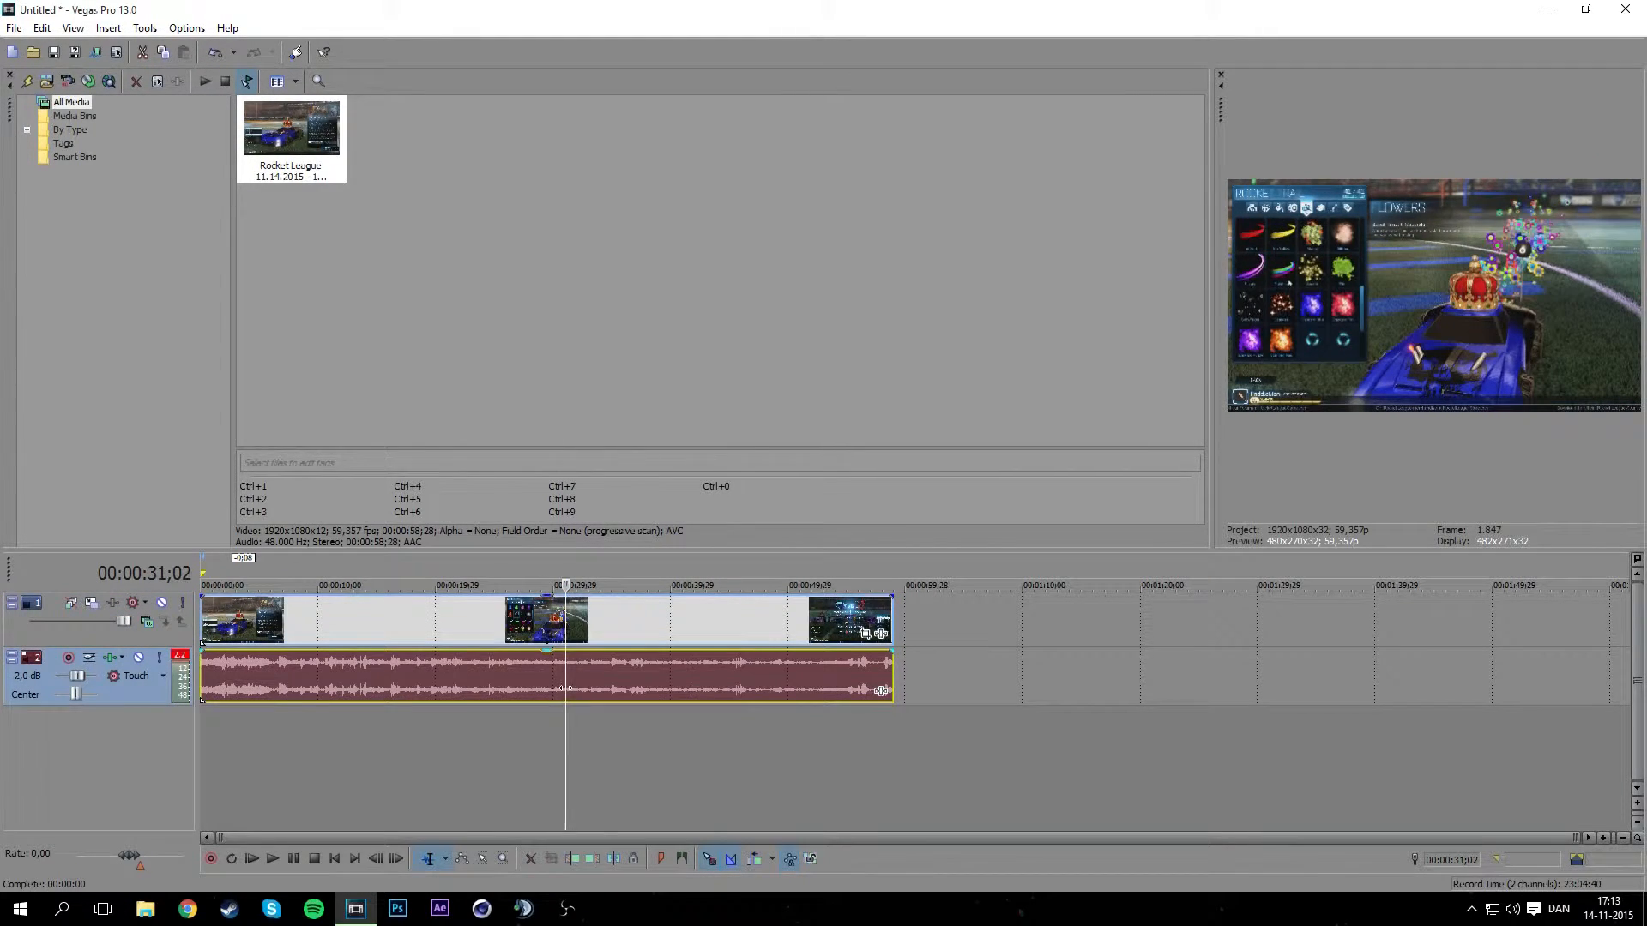
mouse_move(495, 673)
left_mouse_down()
mouse_move(511, 655)
mouse_move(466, 672)
left_mouse_up()
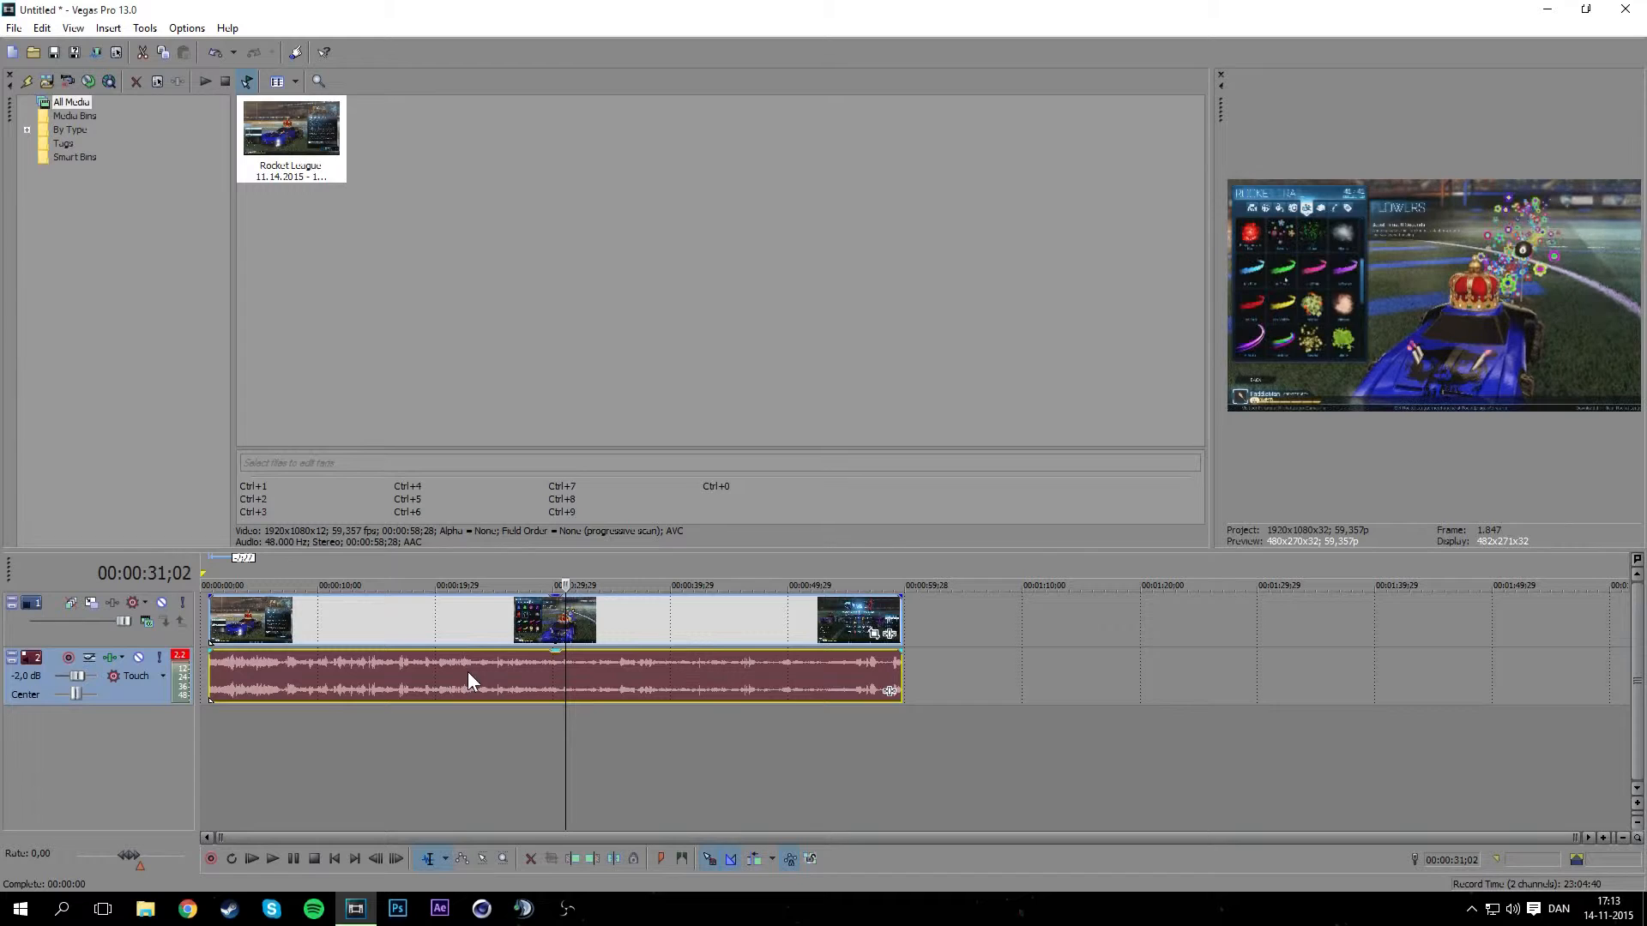
left_click(465, 626)
left_click(474, 681)
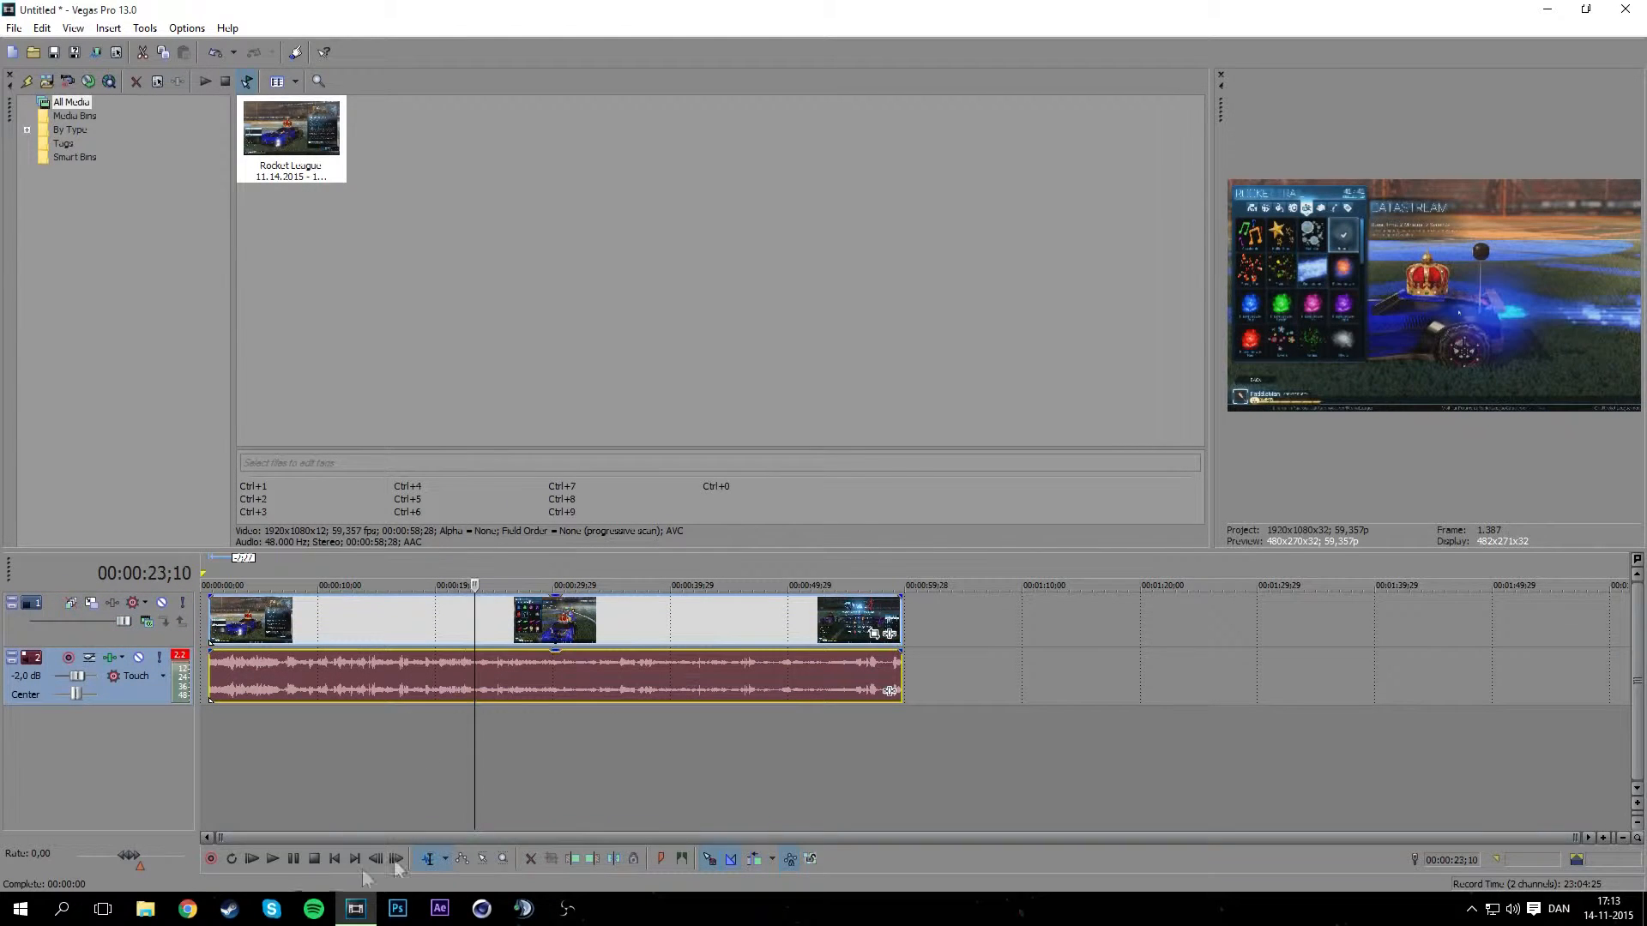
Add Alan Walker - Force [NCS Release].mp3 from the Musik Arkiv\no copytoght folder to a new audio track below the game audio.
left_click(145, 908)
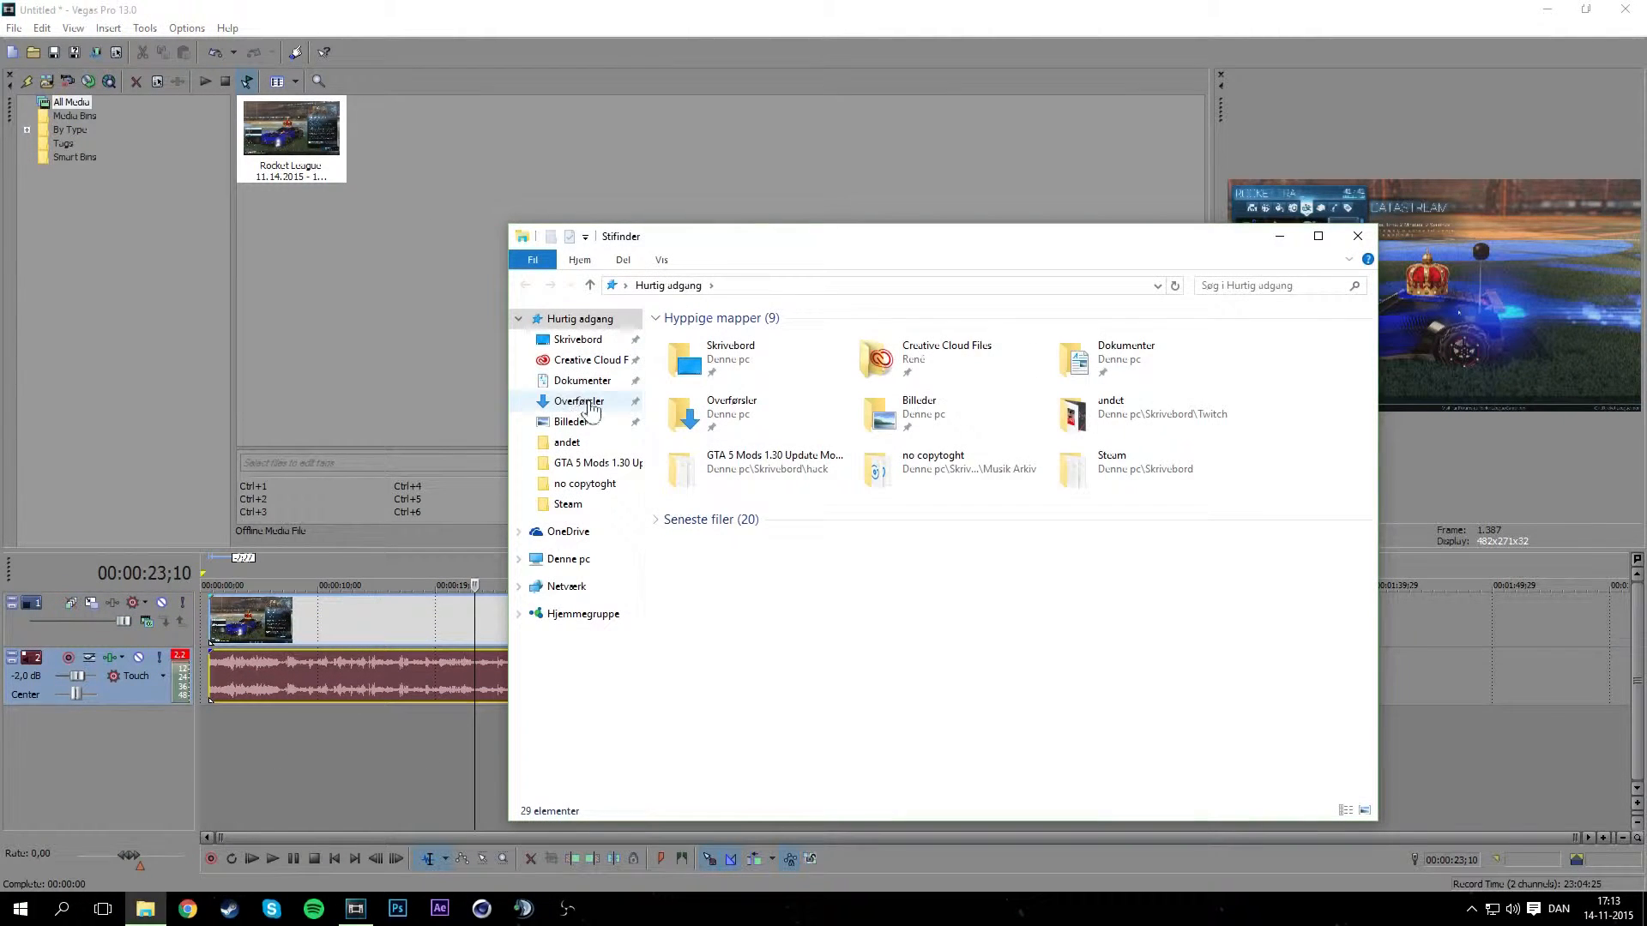
left_click(573, 340)
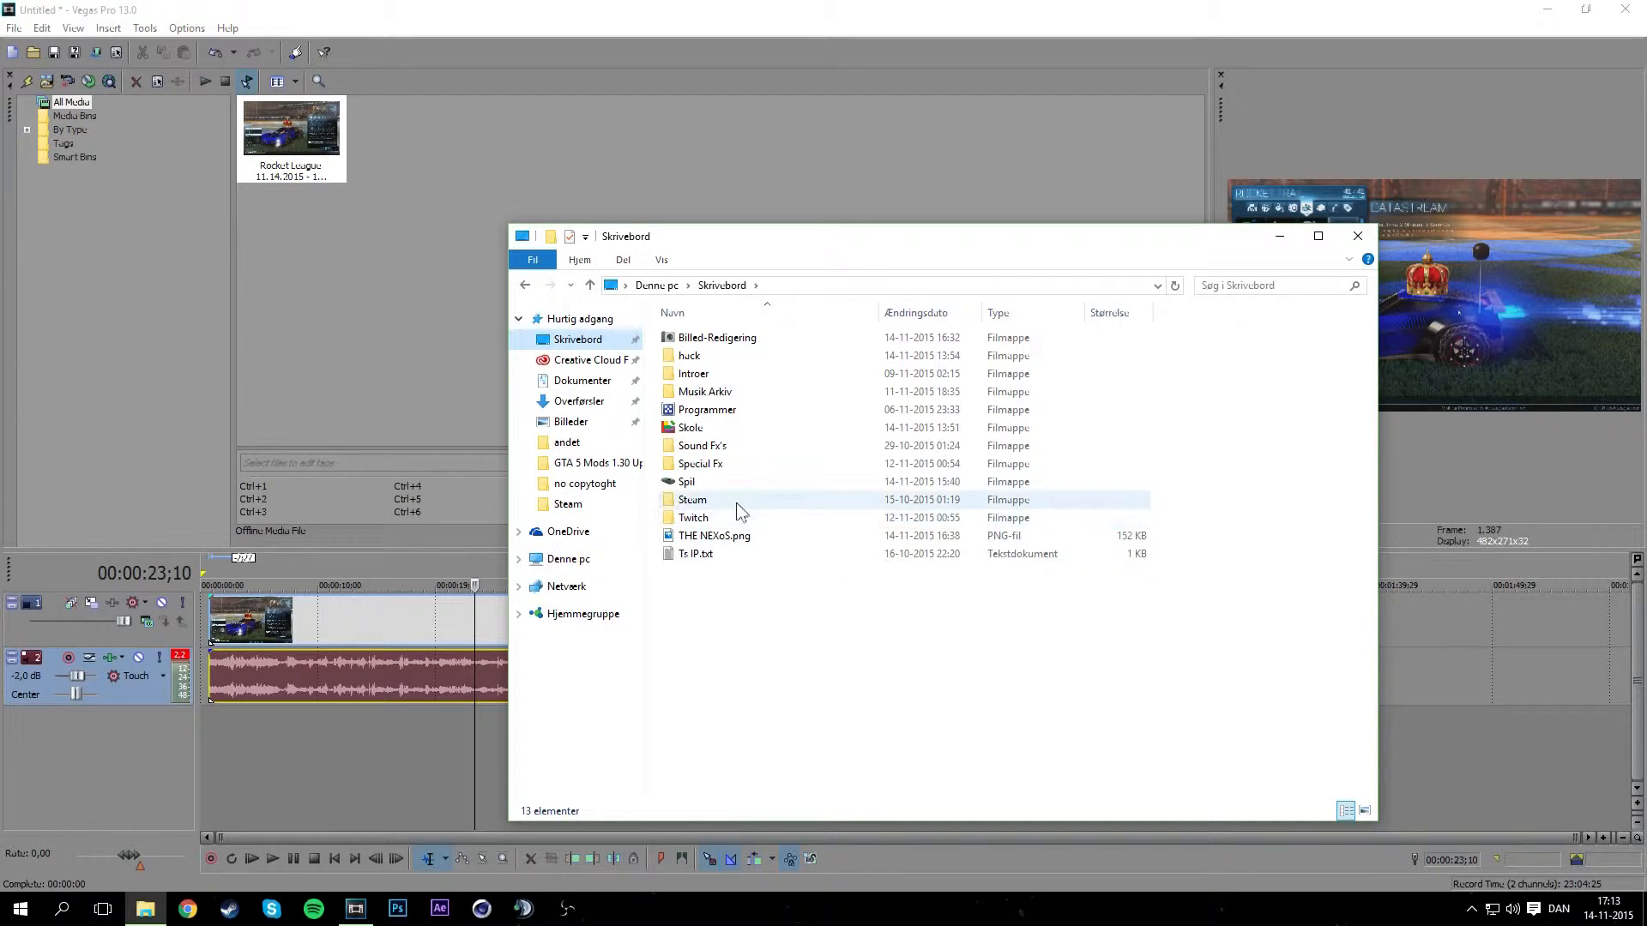
double_click(734, 390)
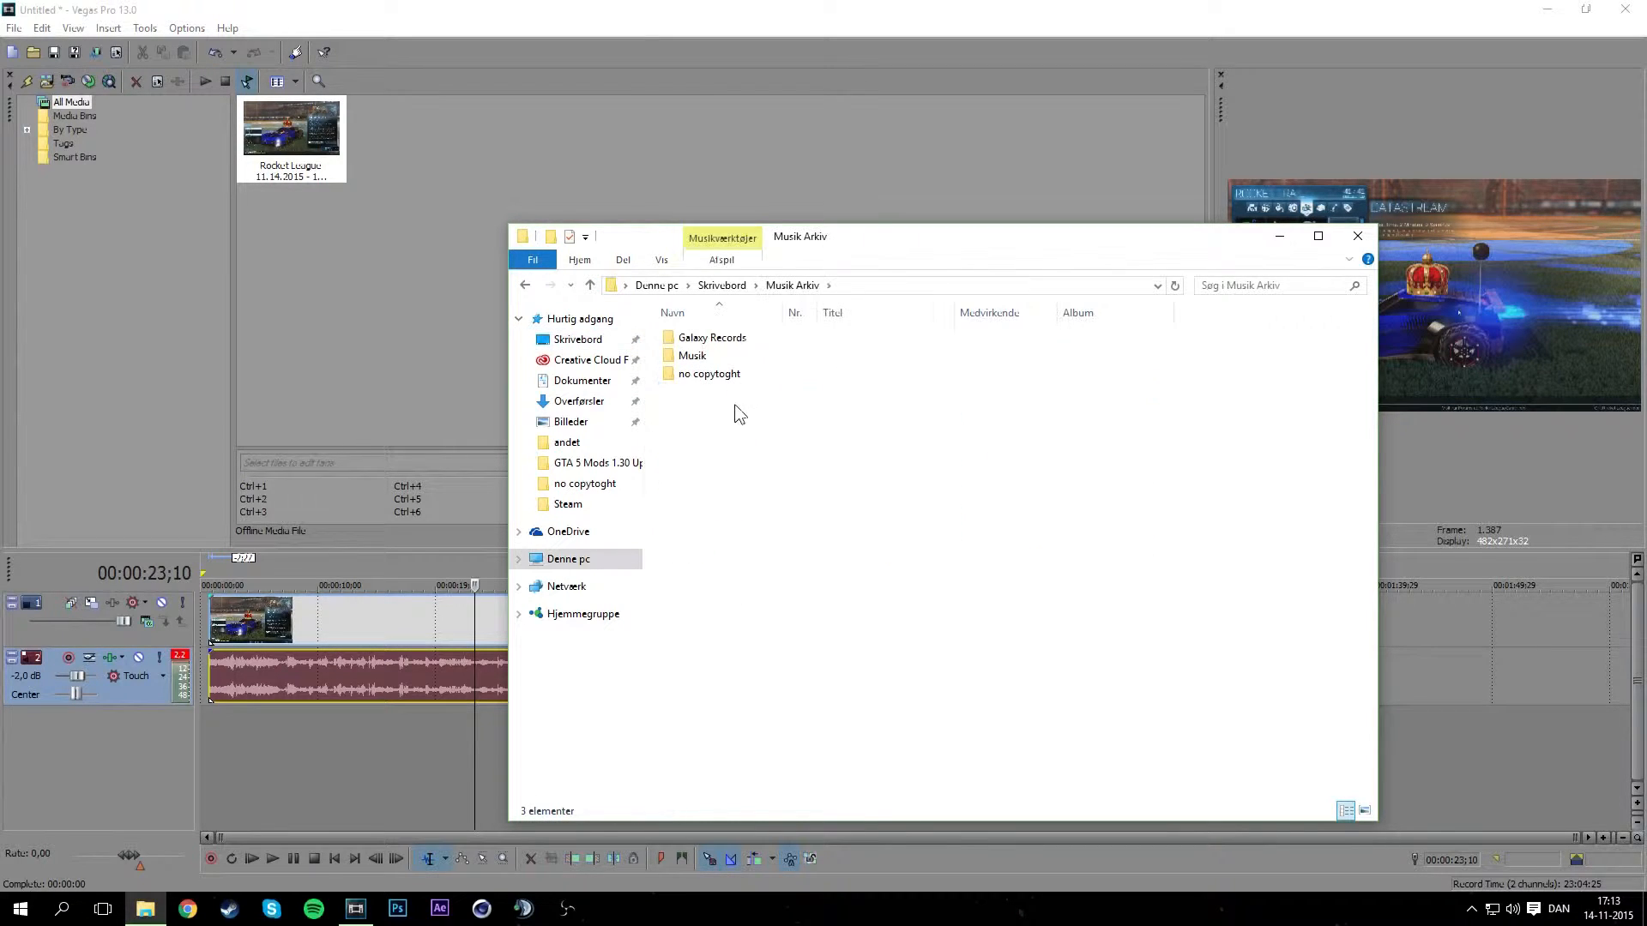
double_click(734, 377)
left_click_drag(726, 374, 185, 745)
left_click(129, 779)
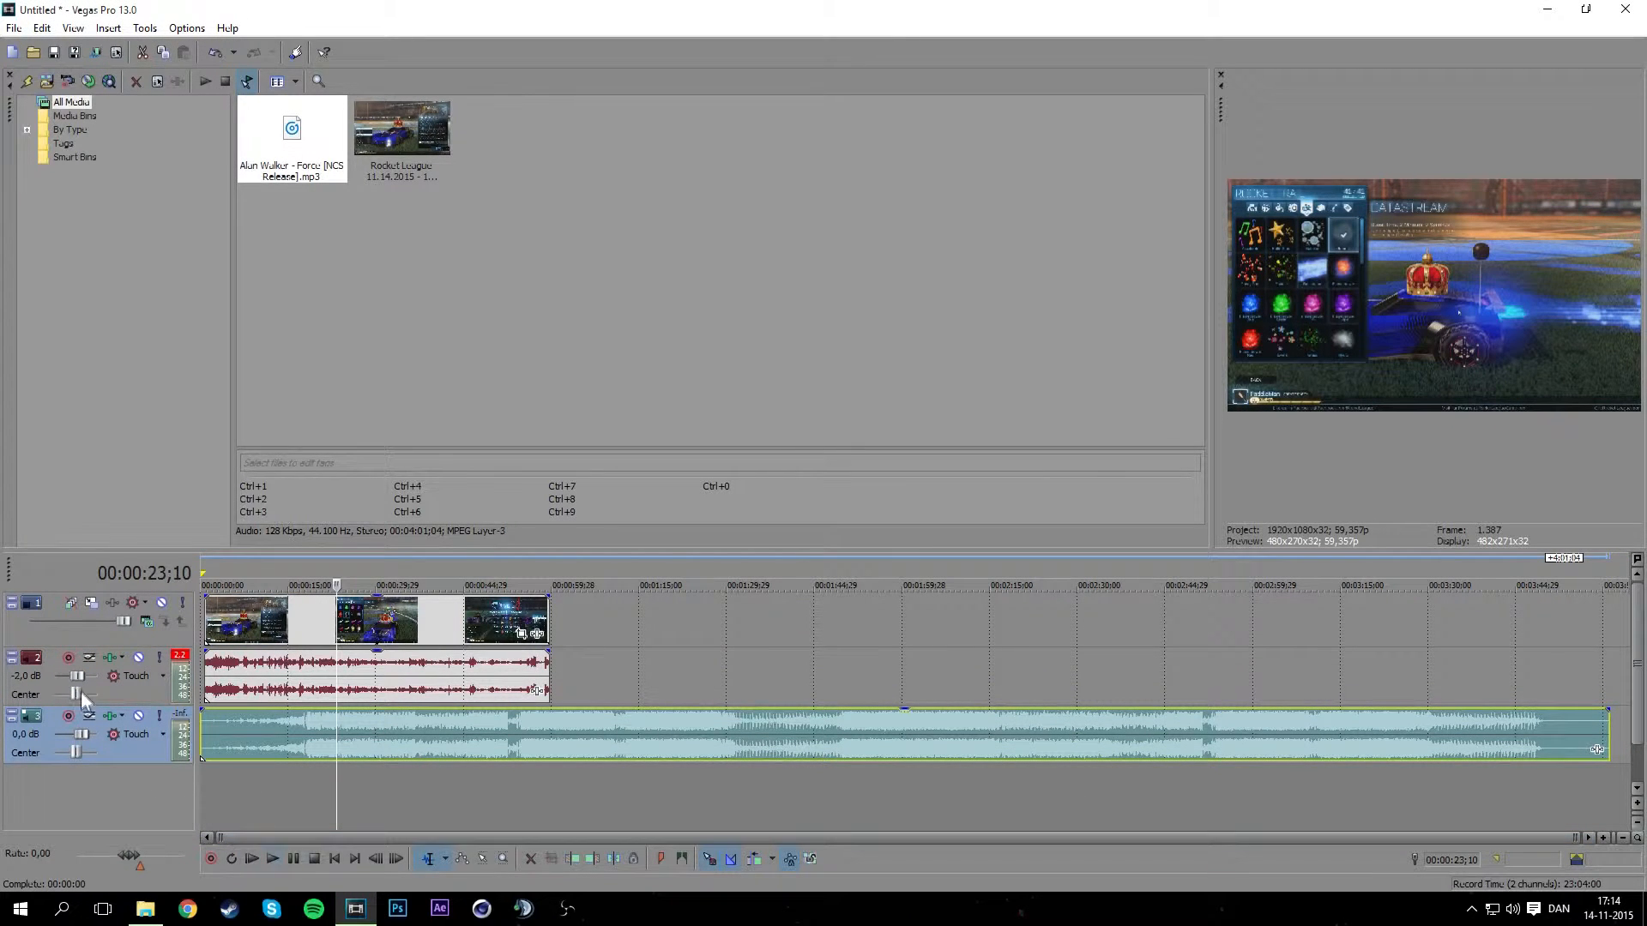
Balance the audio during playback by setting the game track to -7.9 dB and the music track to about -22 dB.
left_click_drag(69, 671, 64, 672)
left_click(63, 734)
left_click_drag(74, 677, 69, 677)
left_click(252, 859)
left_click(273, 858)
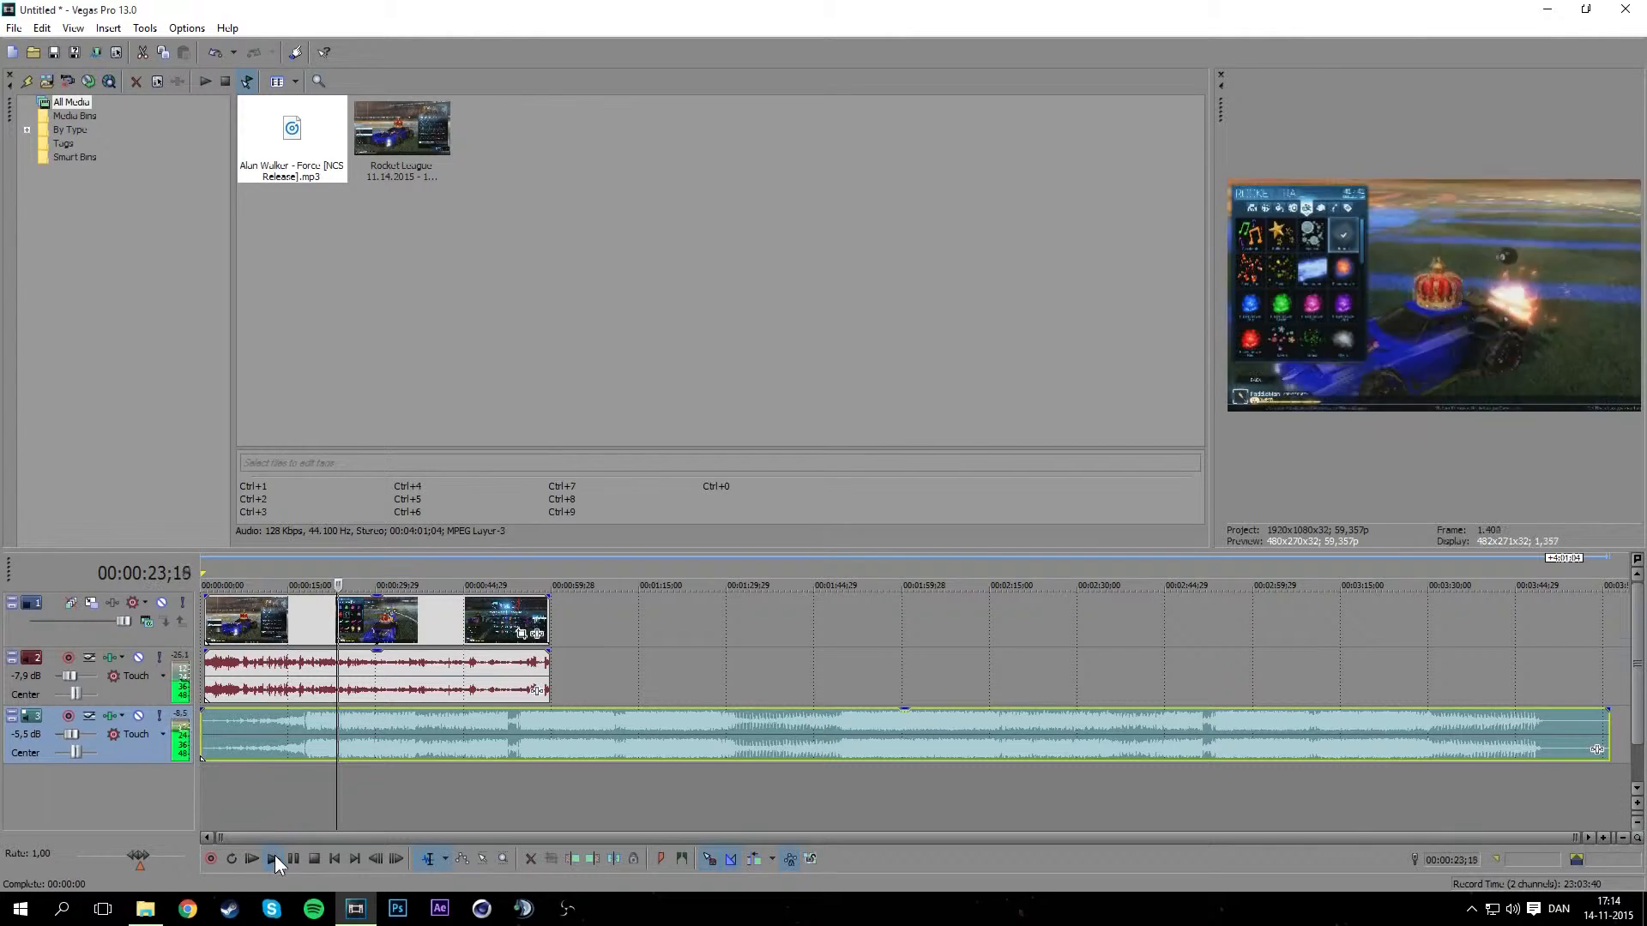
left_click_drag(70, 734, 63, 733)
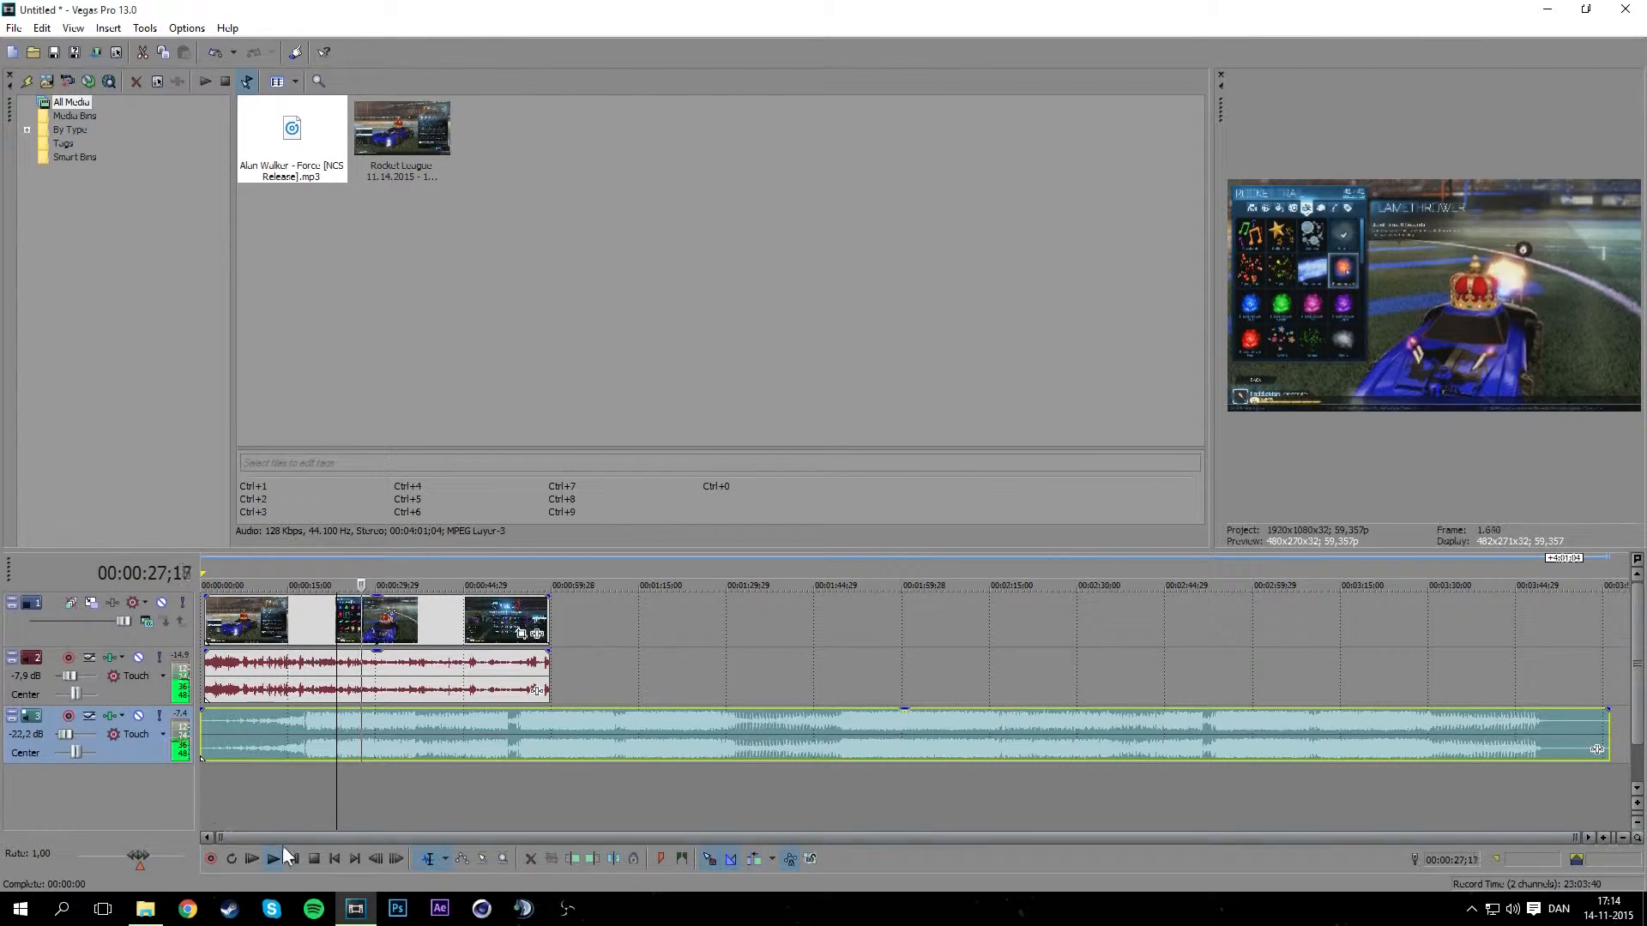
left_click(314, 859)
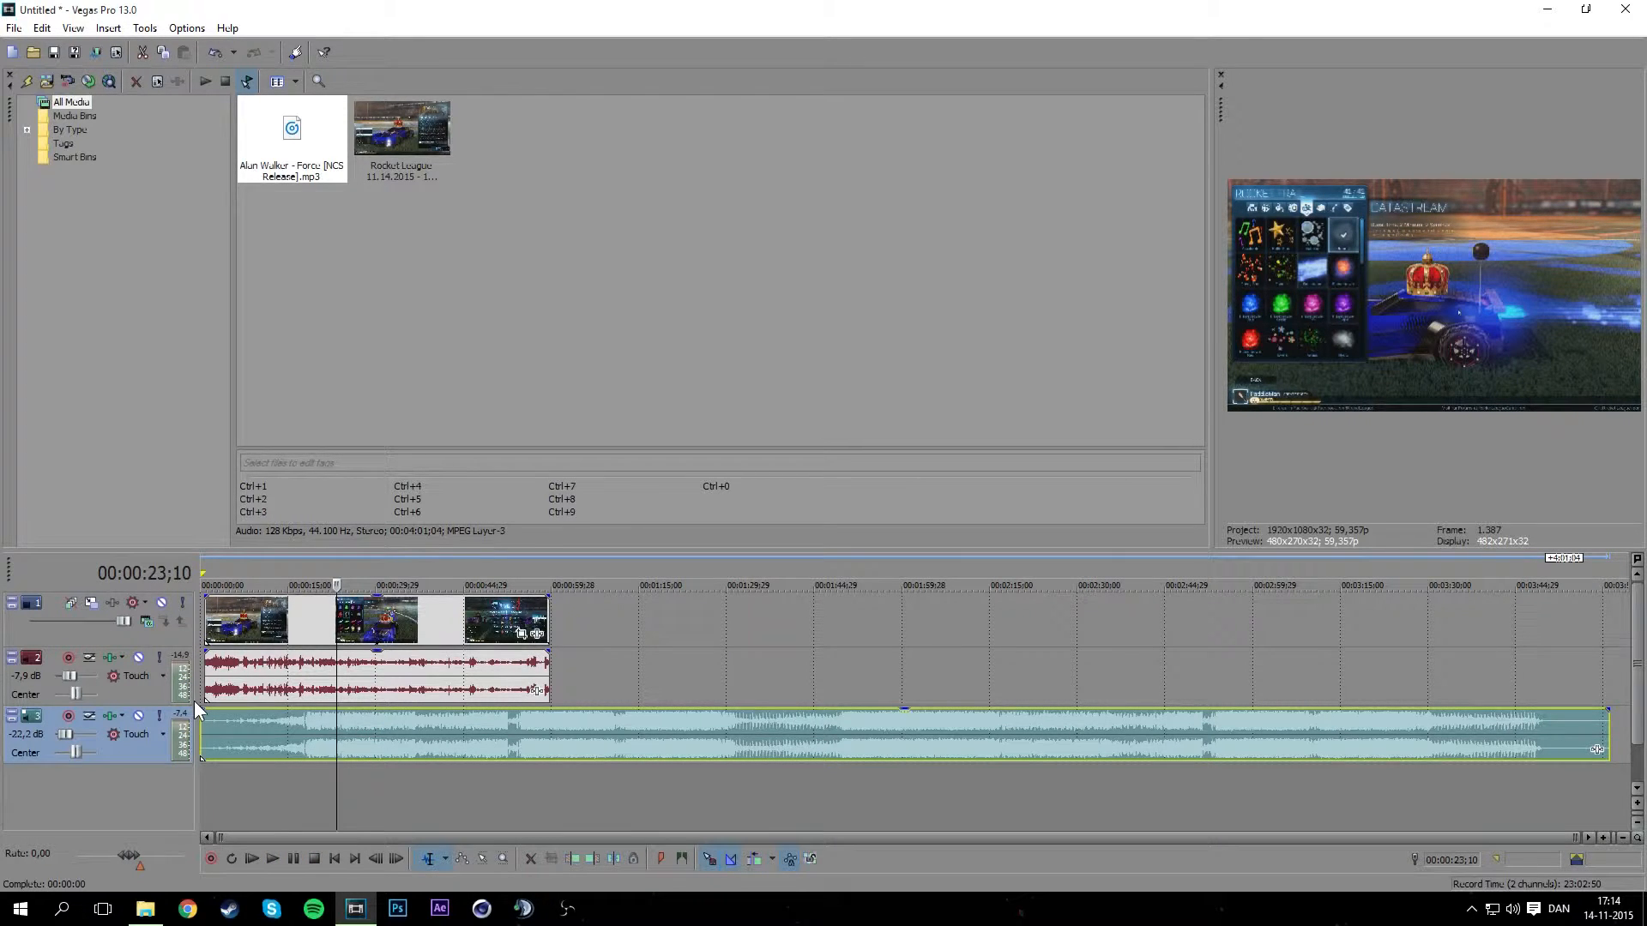
Separate the Rocket League clip's audio from its video and delete the audio event.
left_click(261, 790)
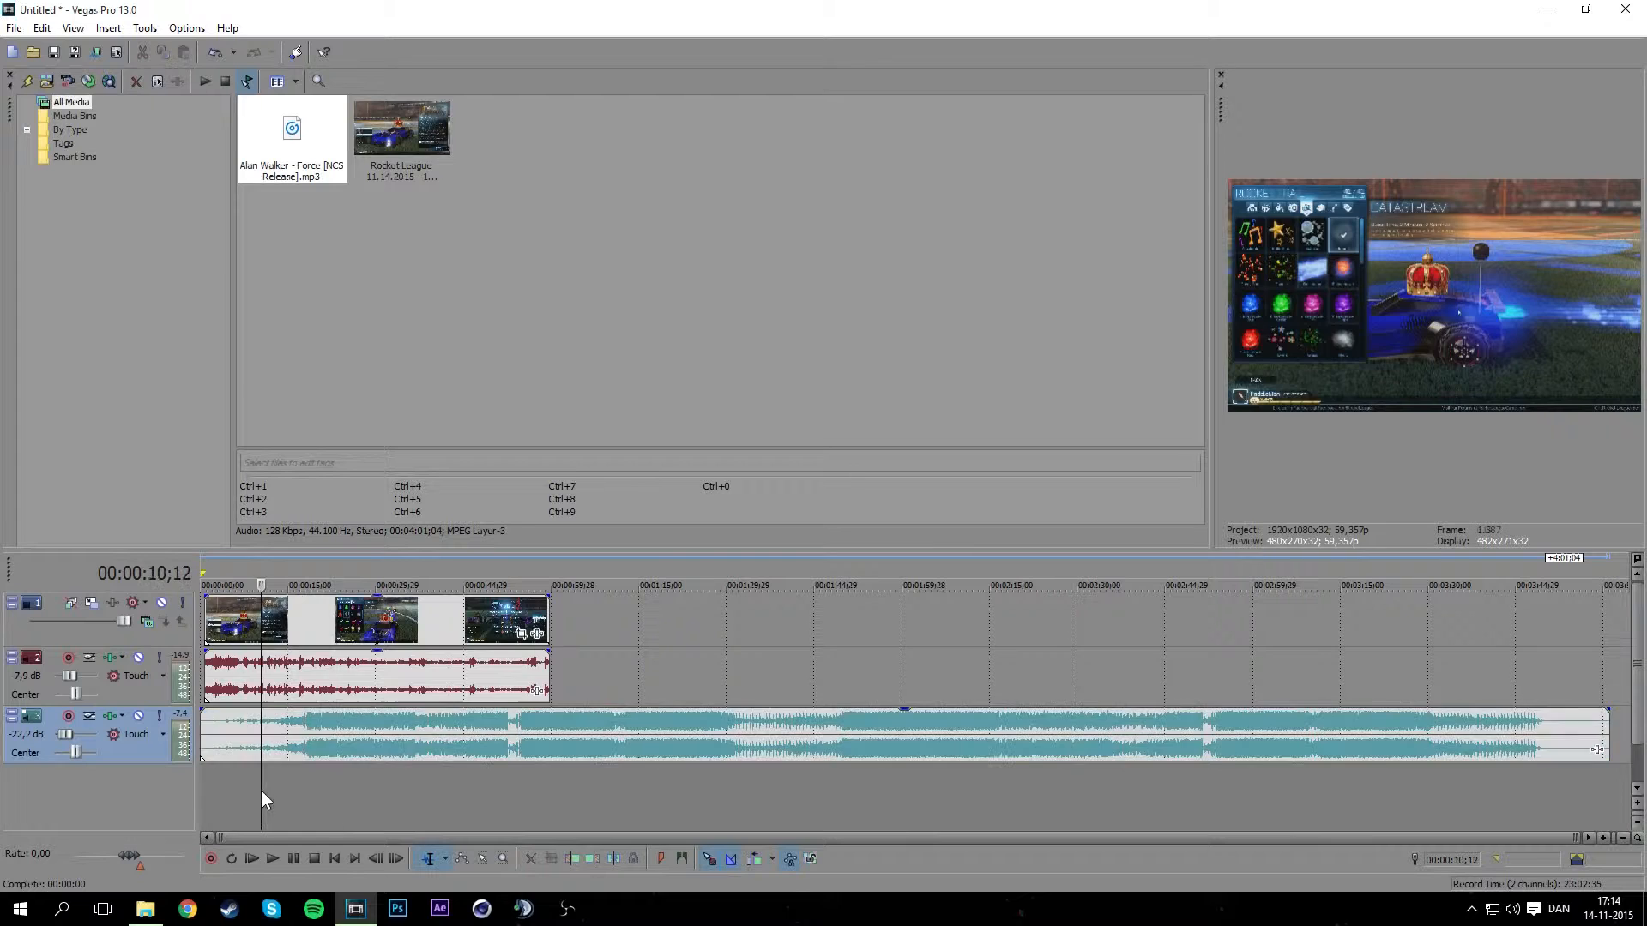
left_click(273, 678)
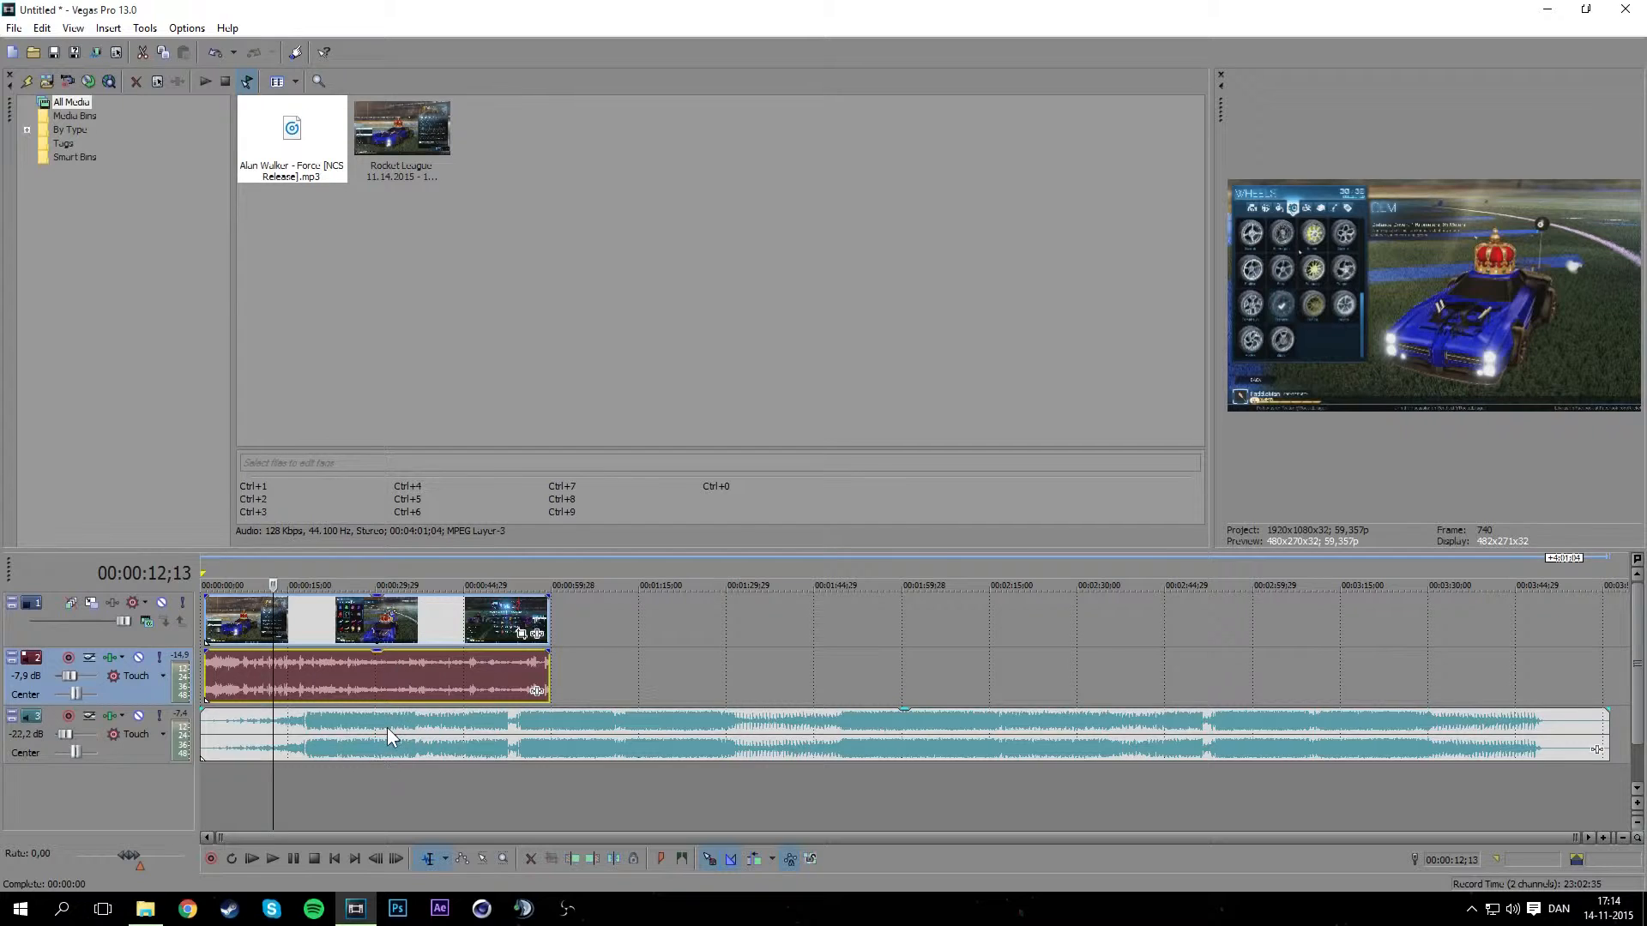
left_click(350, 624)
left_click(334, 691)
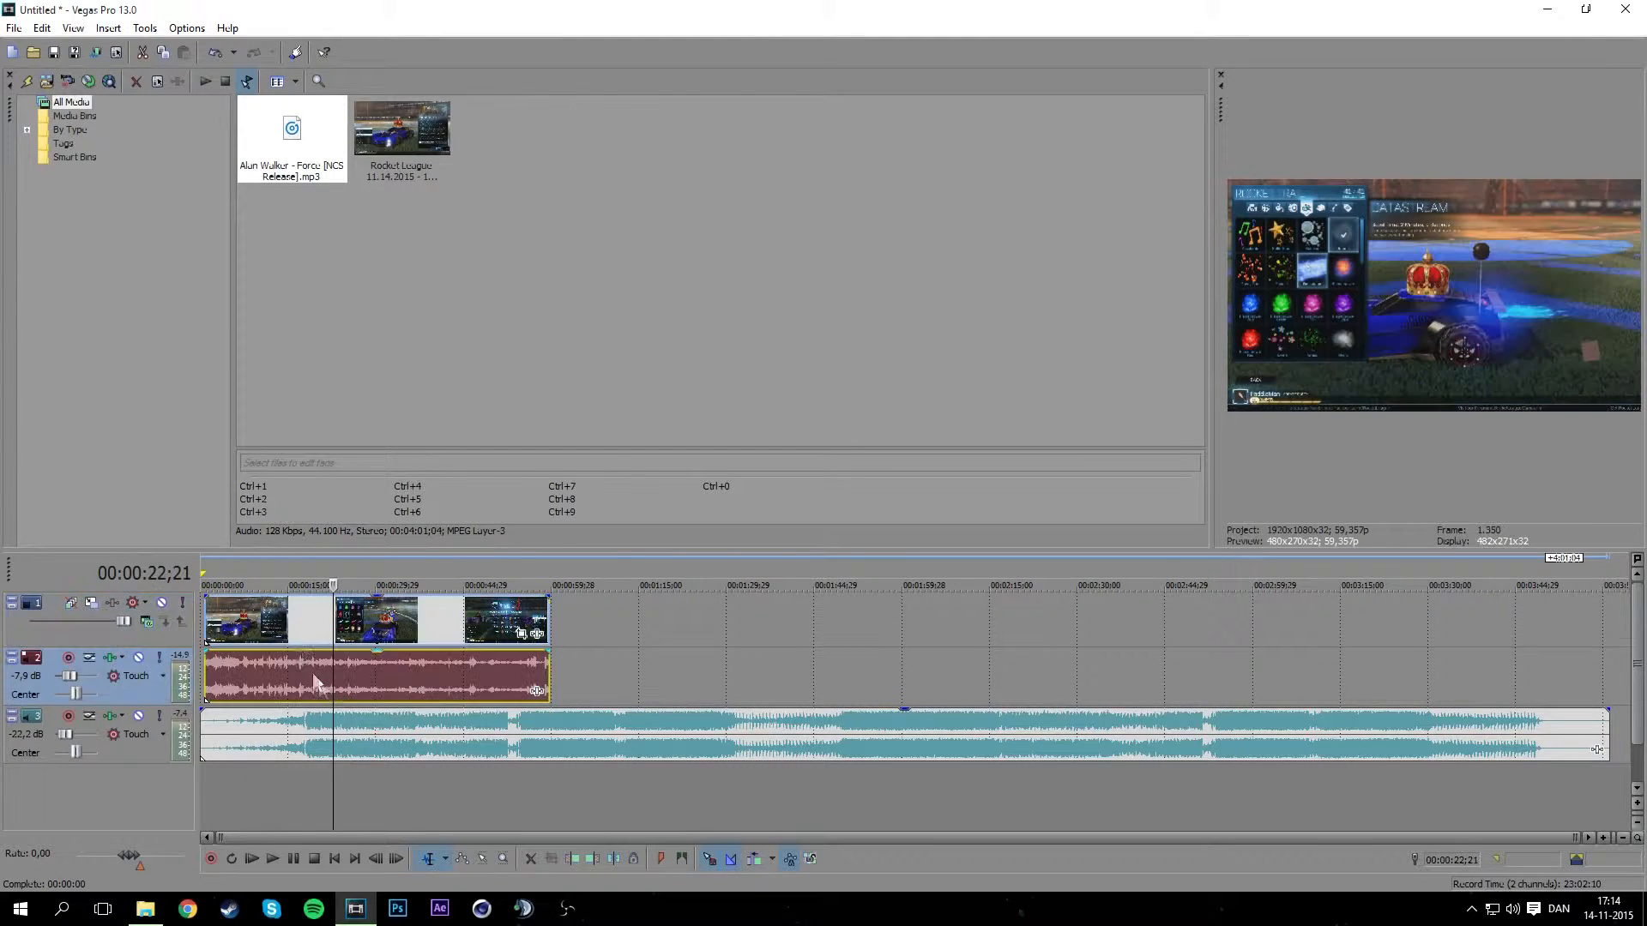
left_click(273, 666)
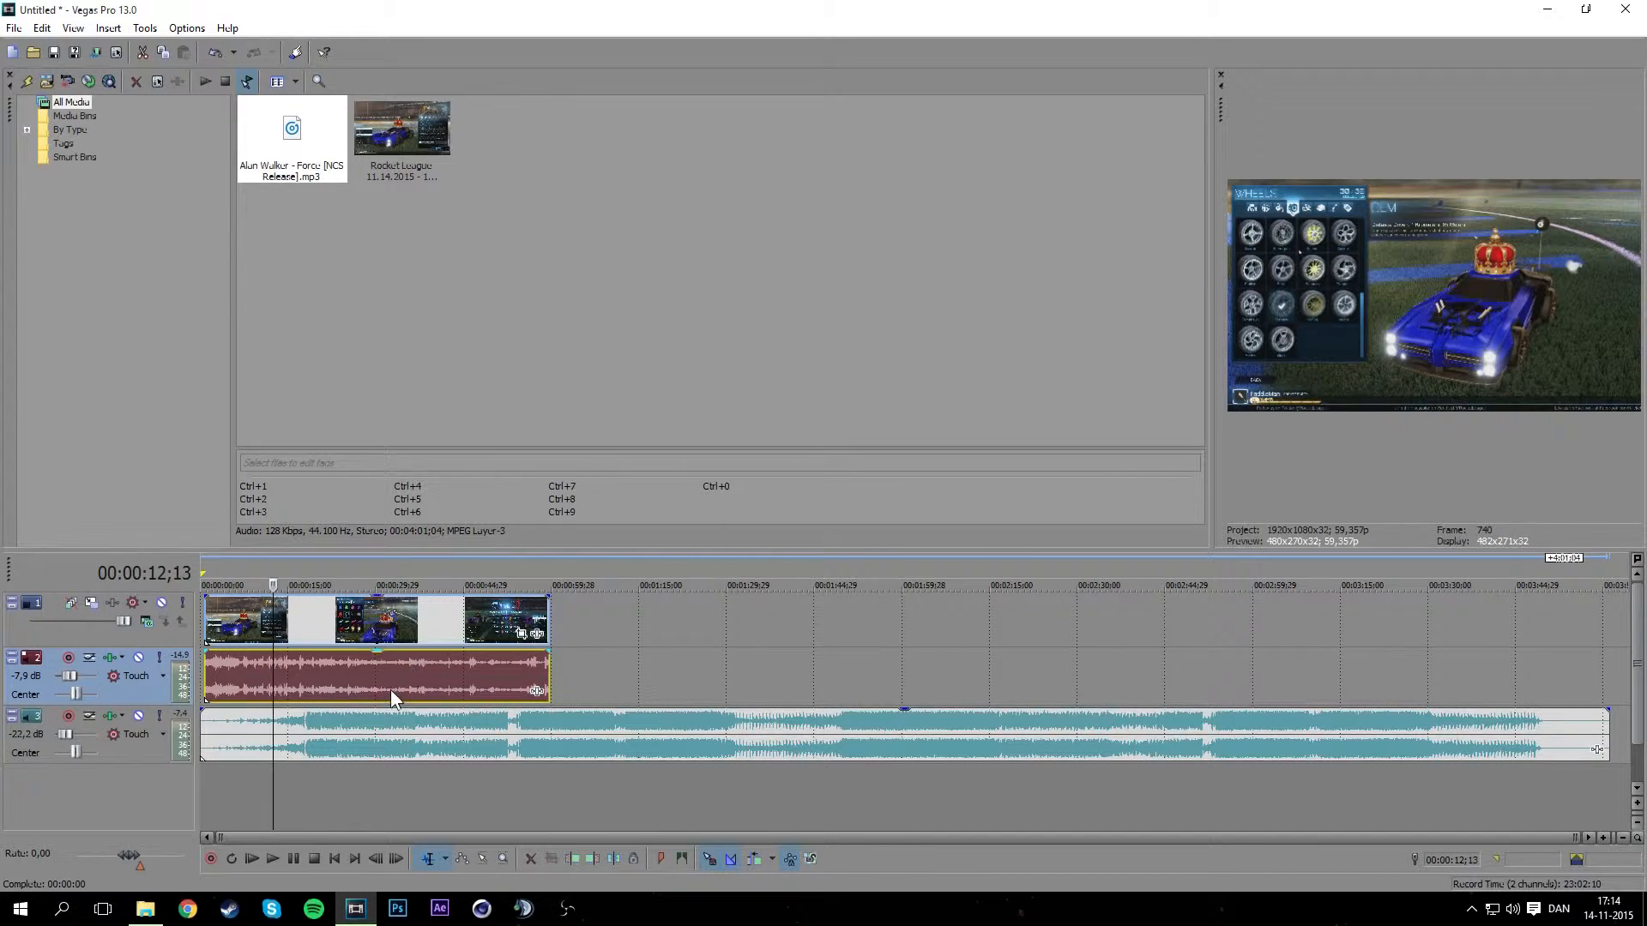
left_click_drag(388, 671, 657, 669)
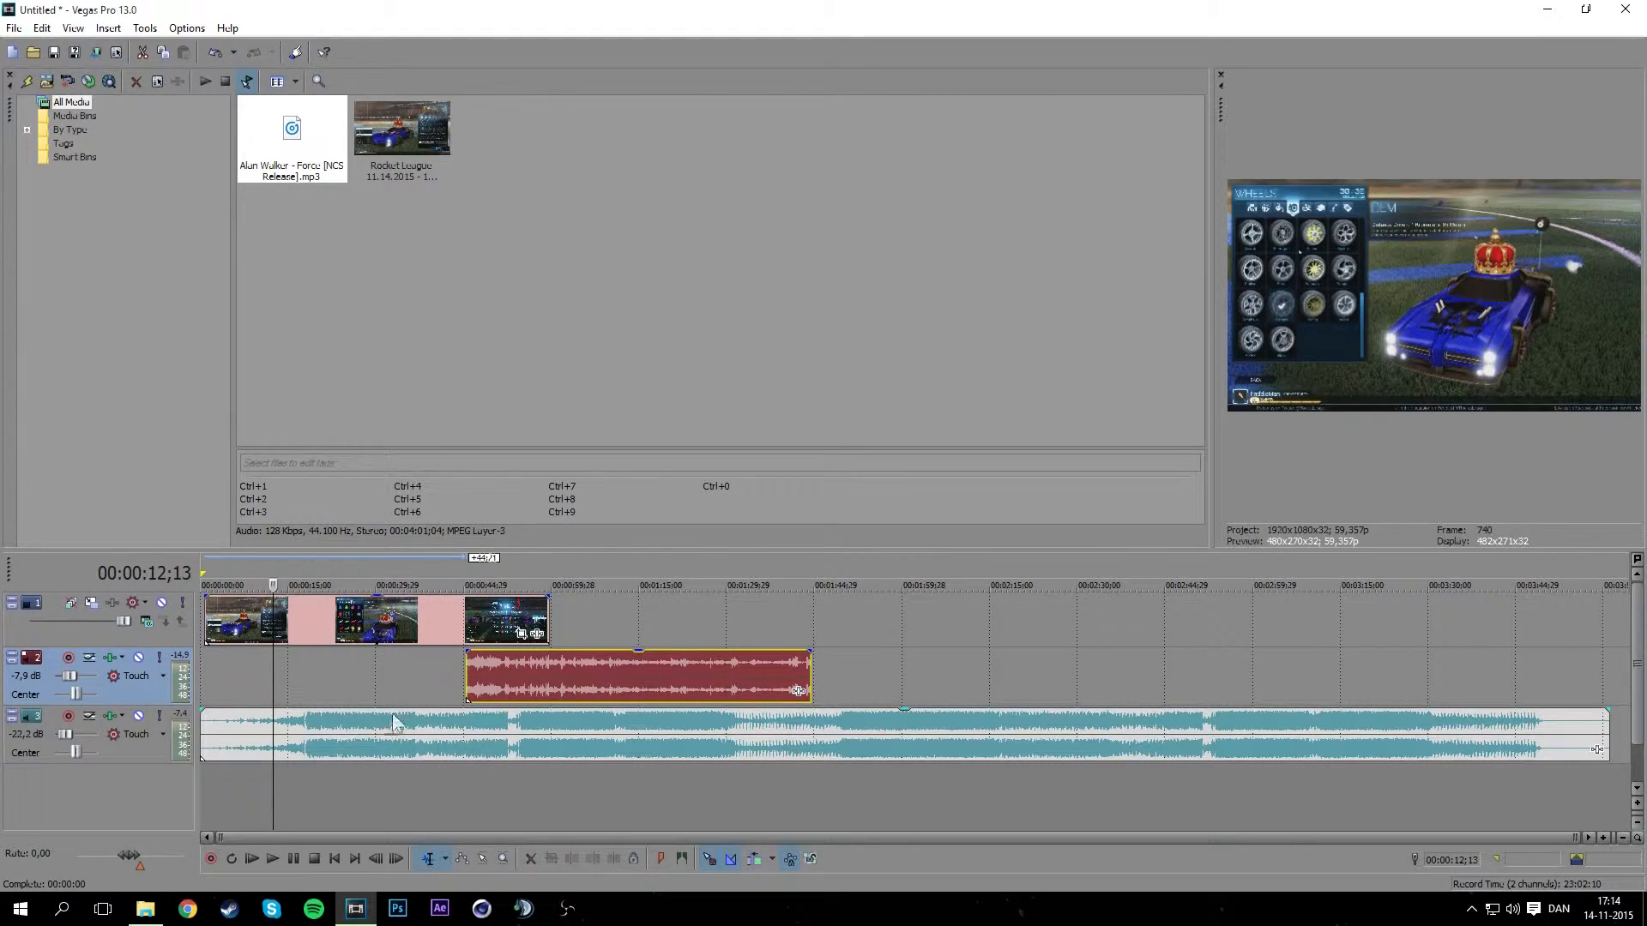
right_click(543, 659)
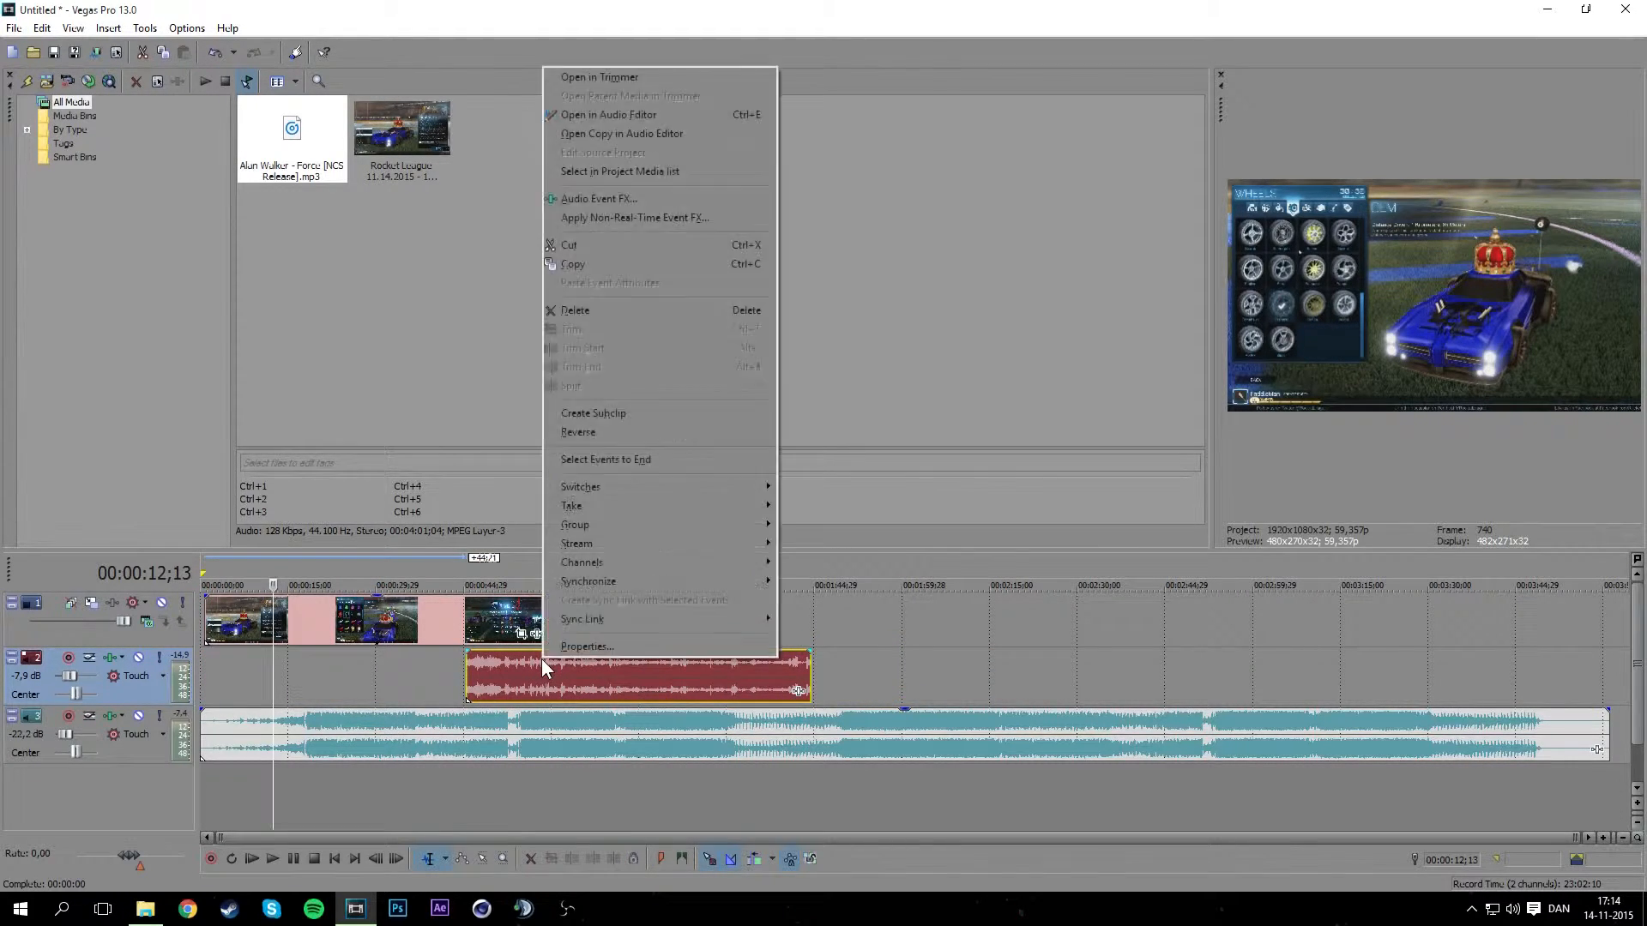
left_click(593, 311)
Move the song up to the empty audio track directly below the video and trim its start to 00:00:17;09.
left_click_drag(420, 727, 389, 662)
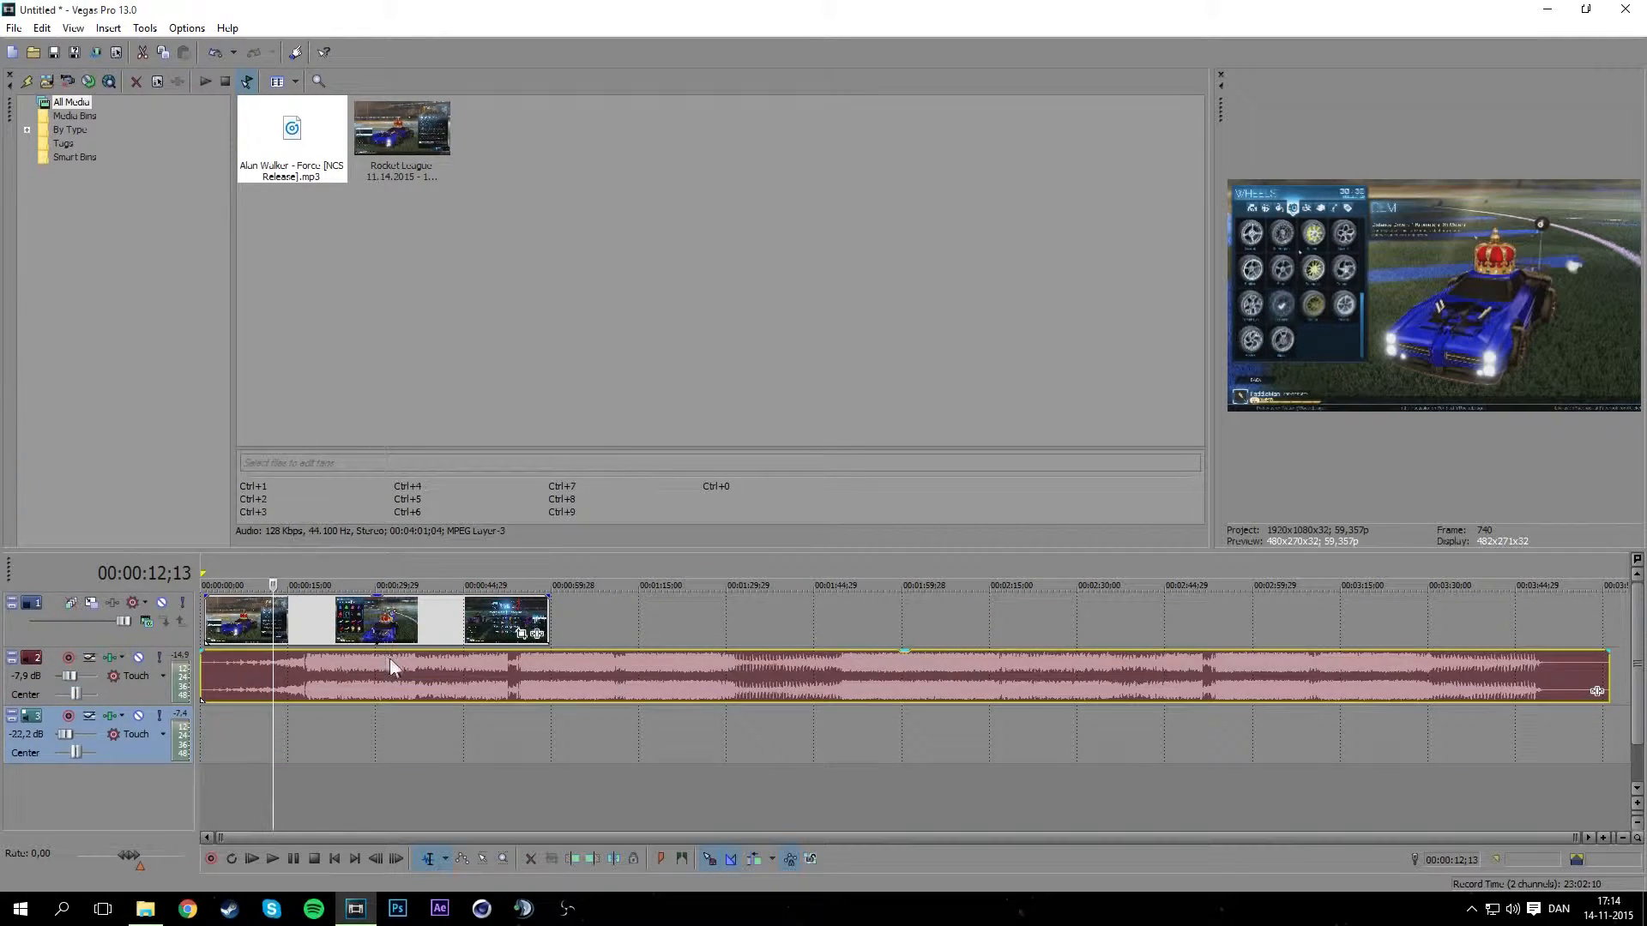
left_click(293, 678)
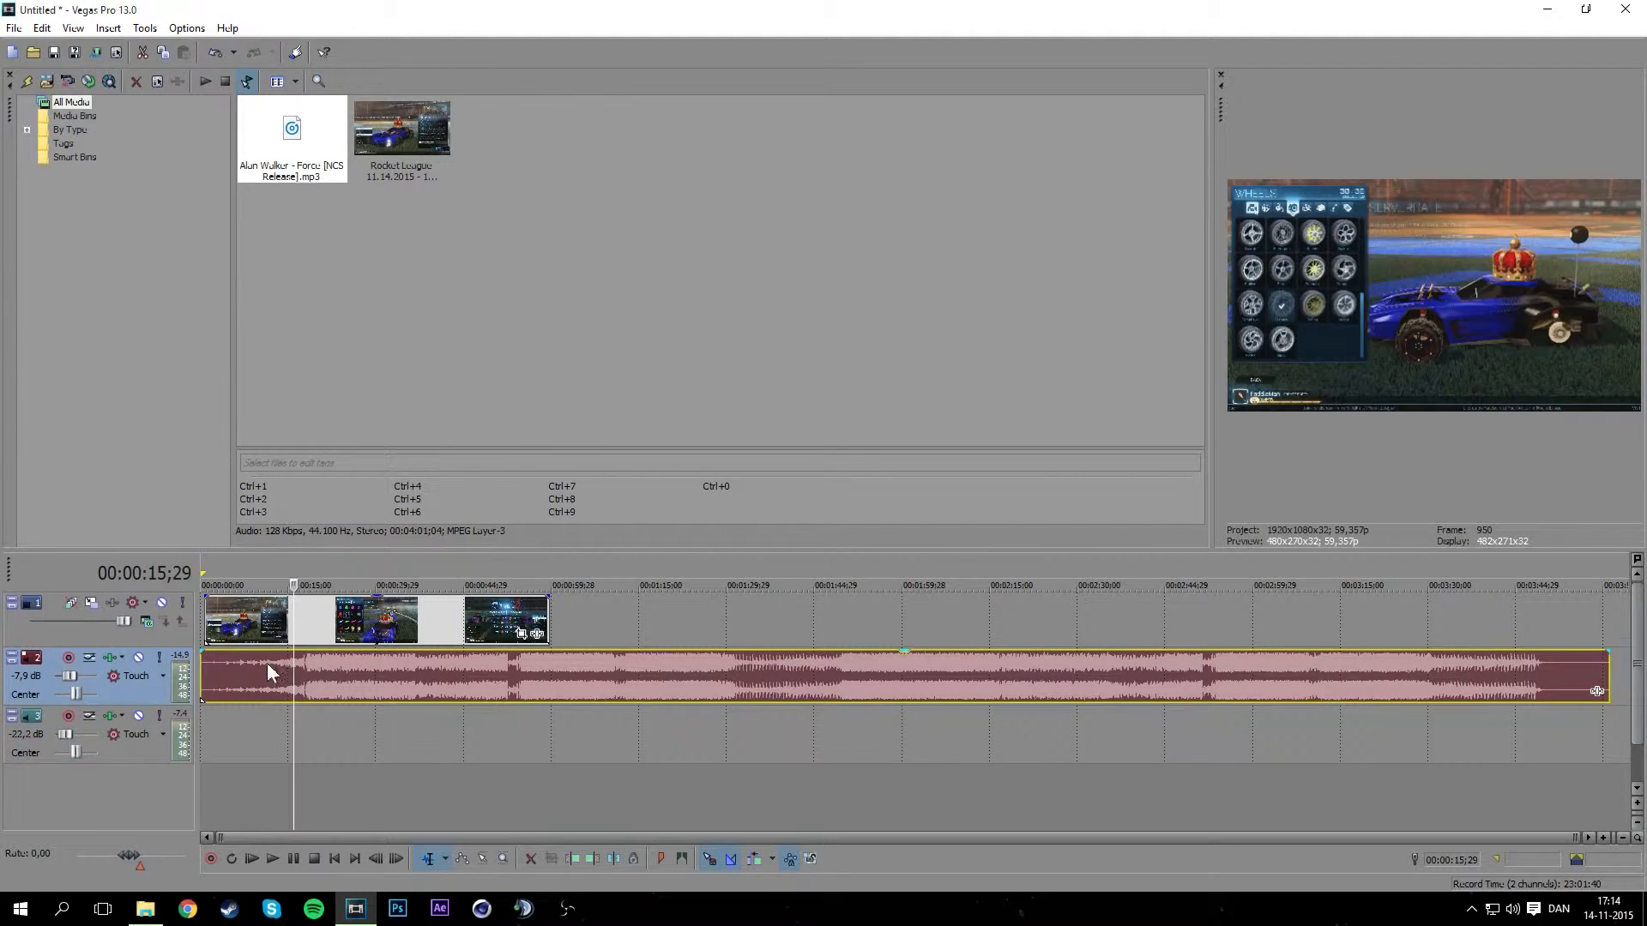
left_click(266, 662)
left_click(209, 666)
left_click(276, 678)
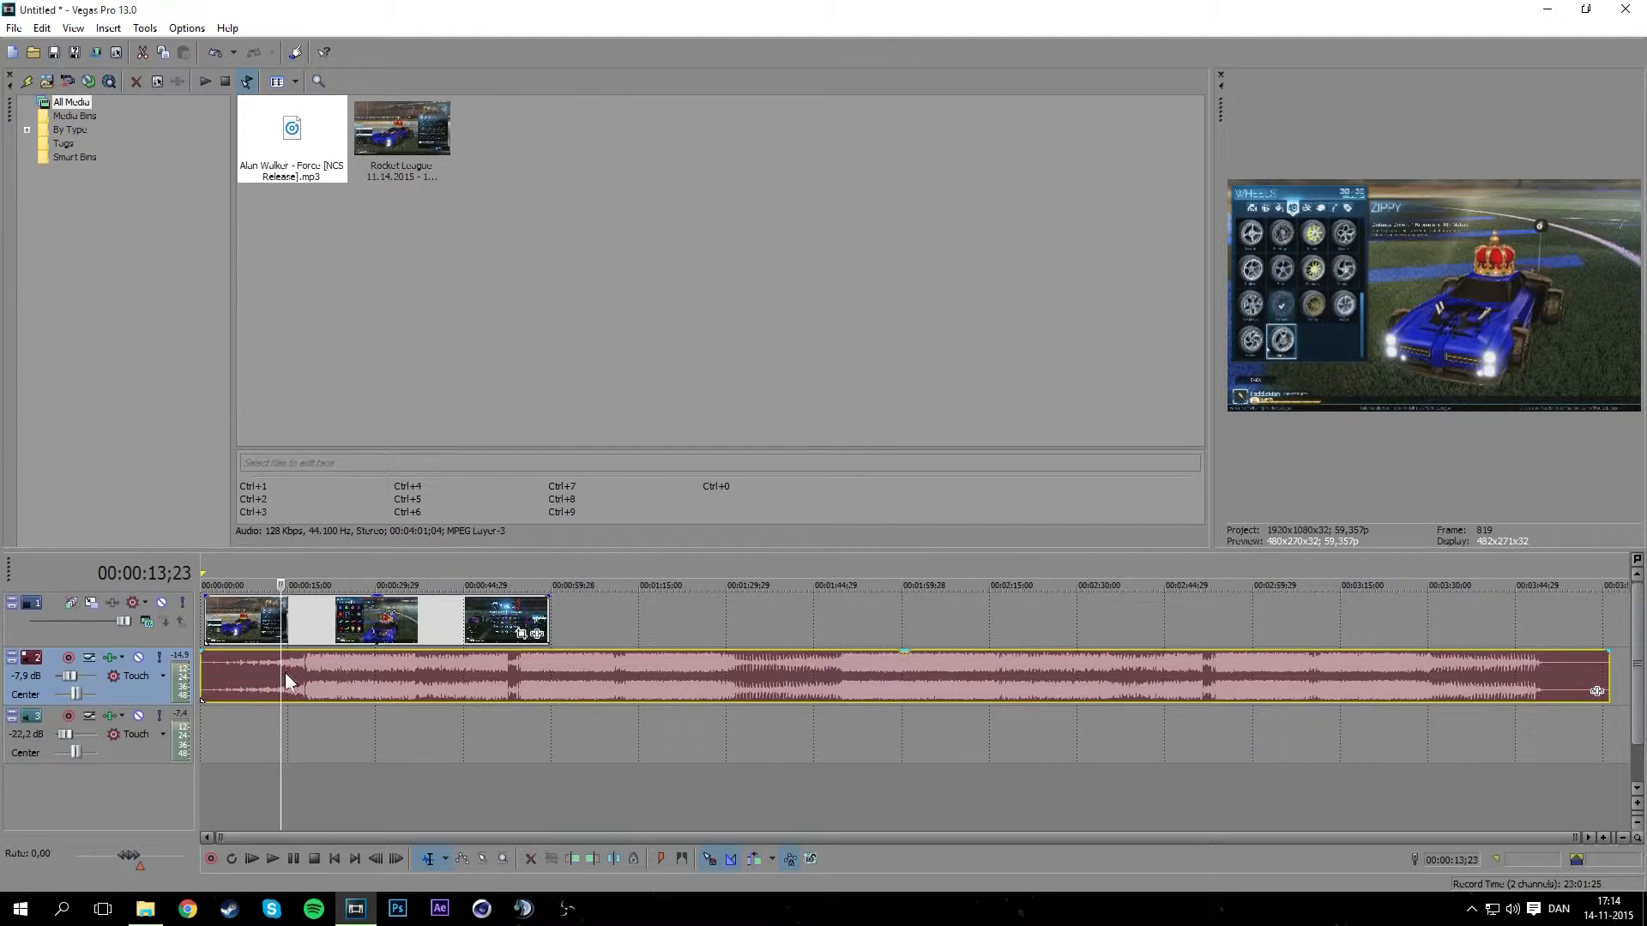
left_click(301, 664)
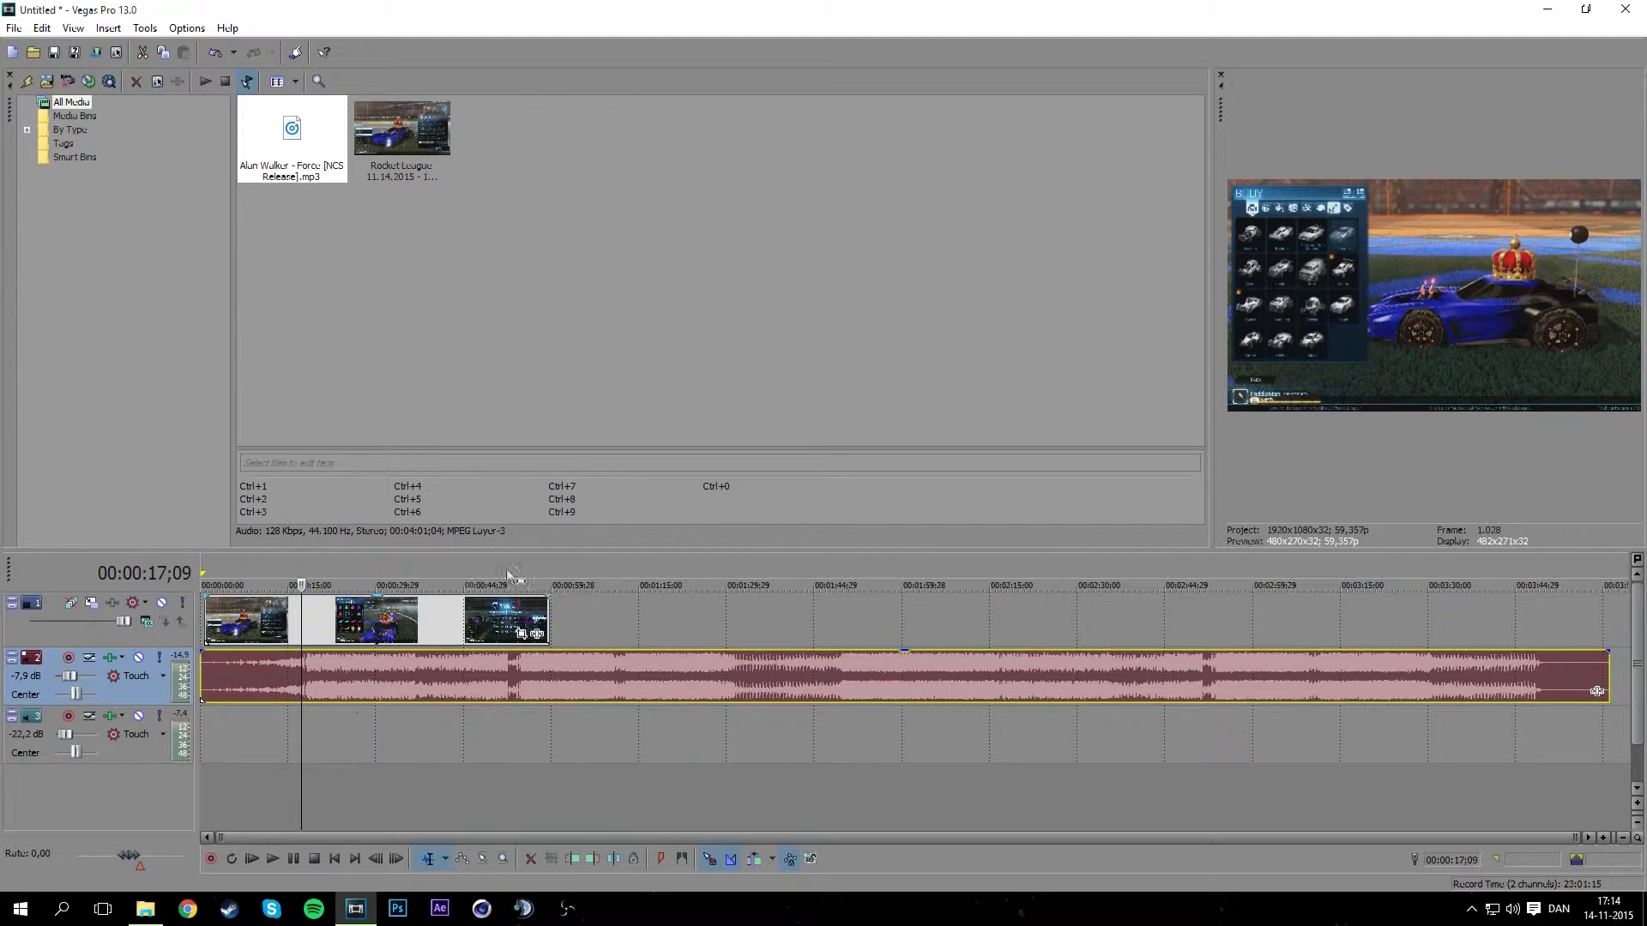
right_click(280, 673)
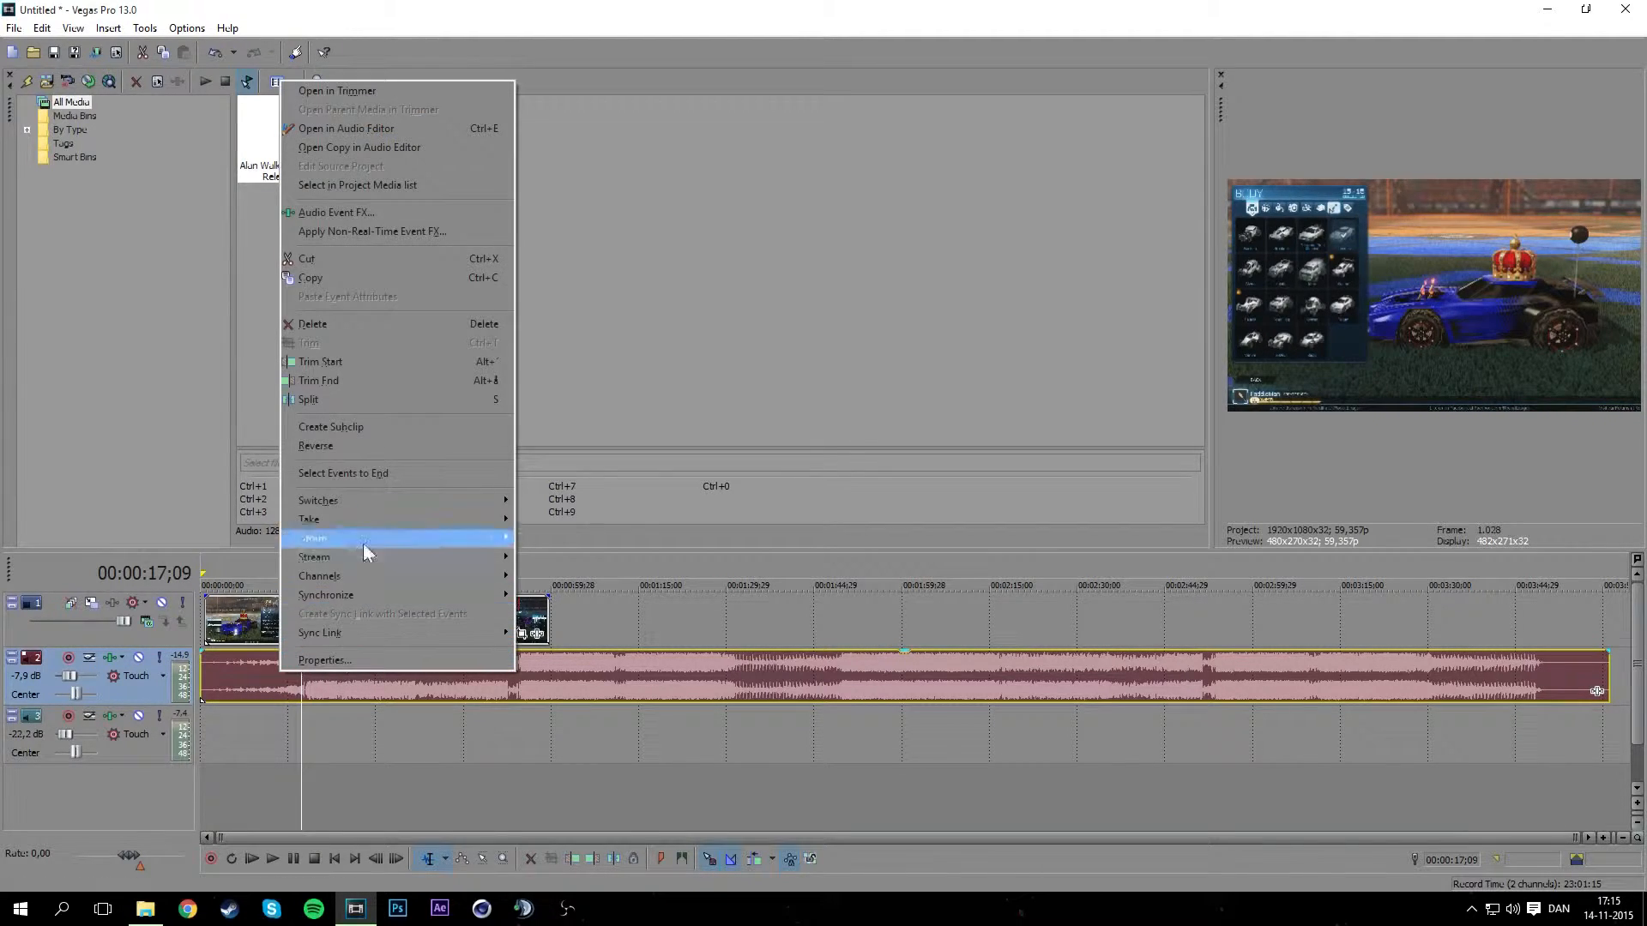
left_click(360, 364)
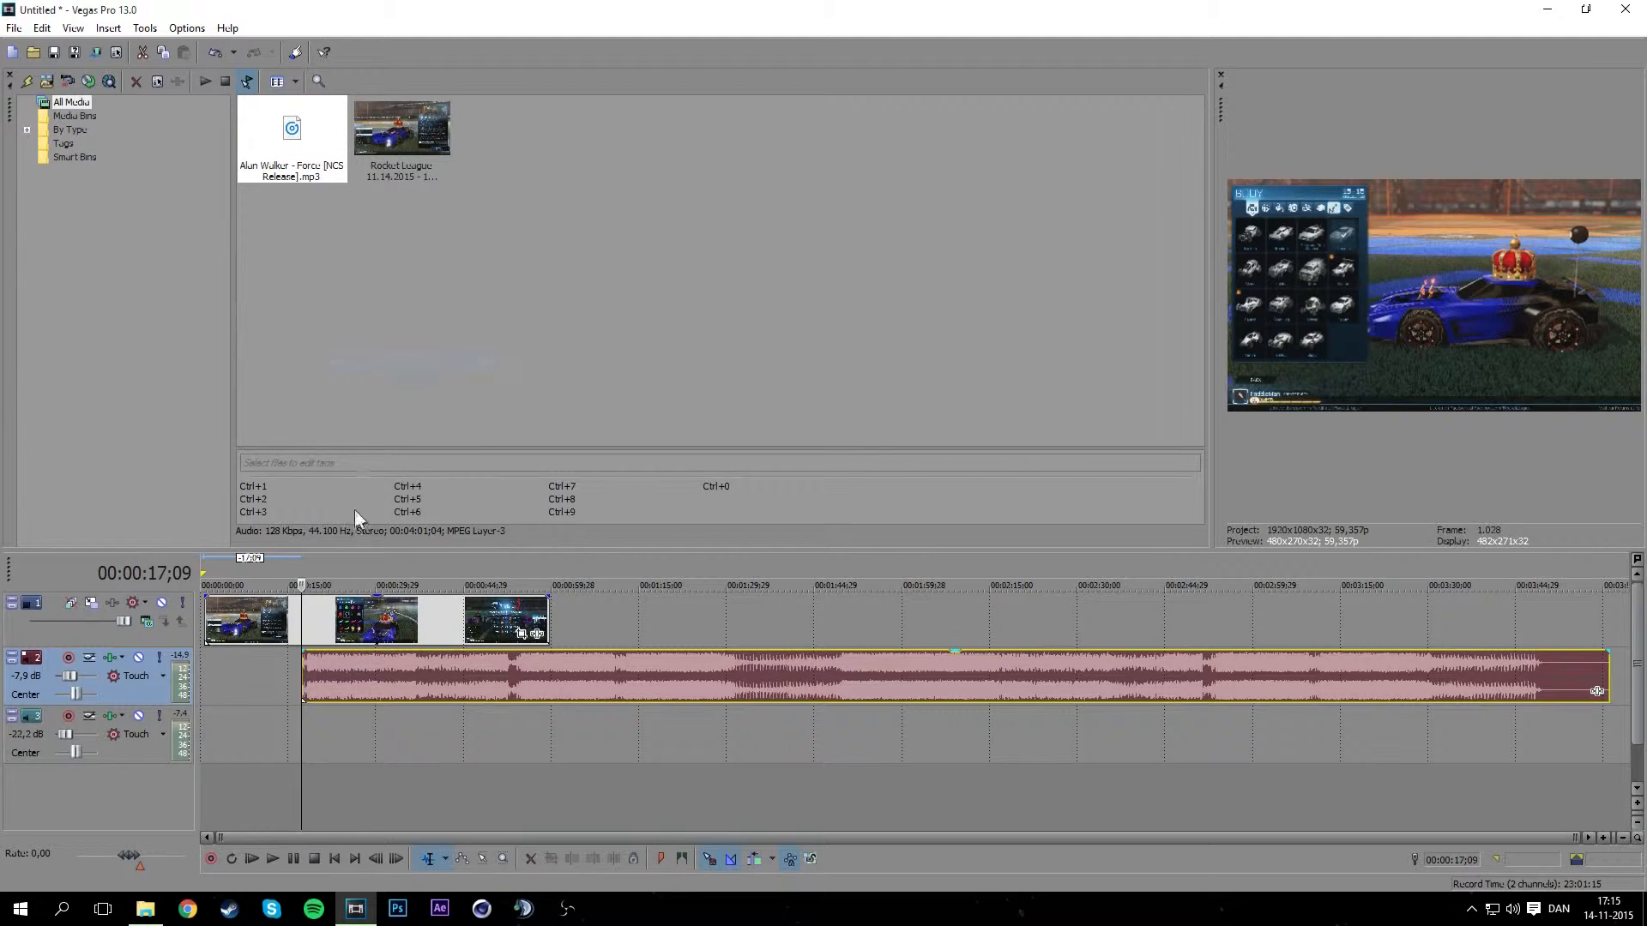
Undo the song's start trim and instead split the song at 00:00:17;09, deleting the opening piece.
key("ctrl+z")
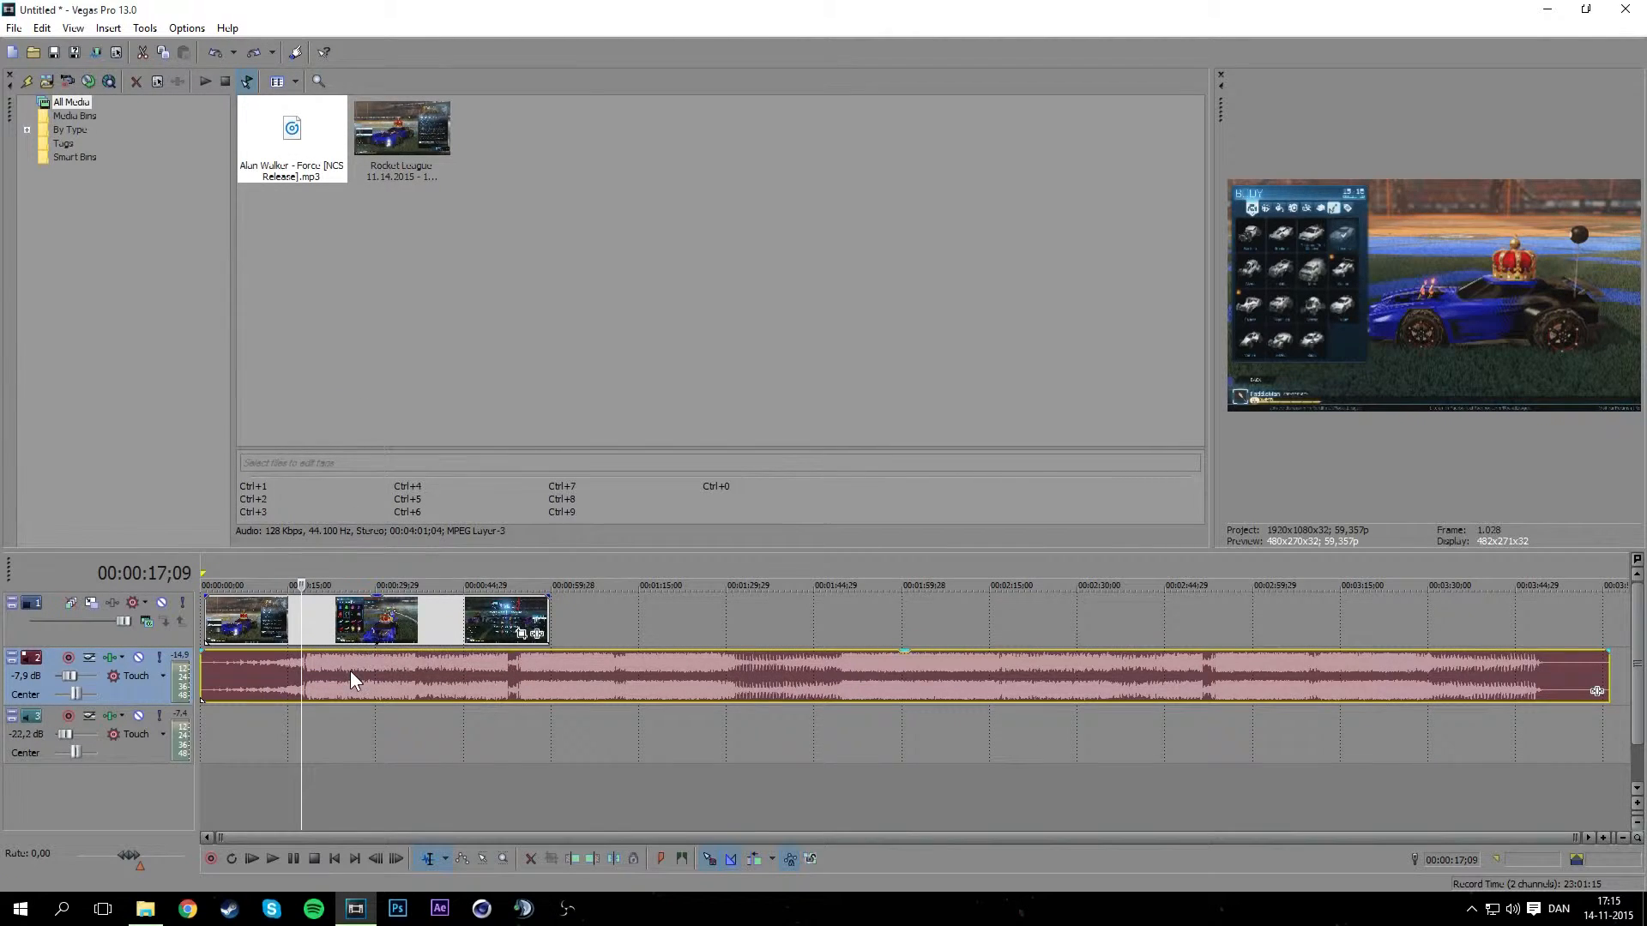
right_click(350, 671)
left_click(380, 398)
left_click(254, 687)
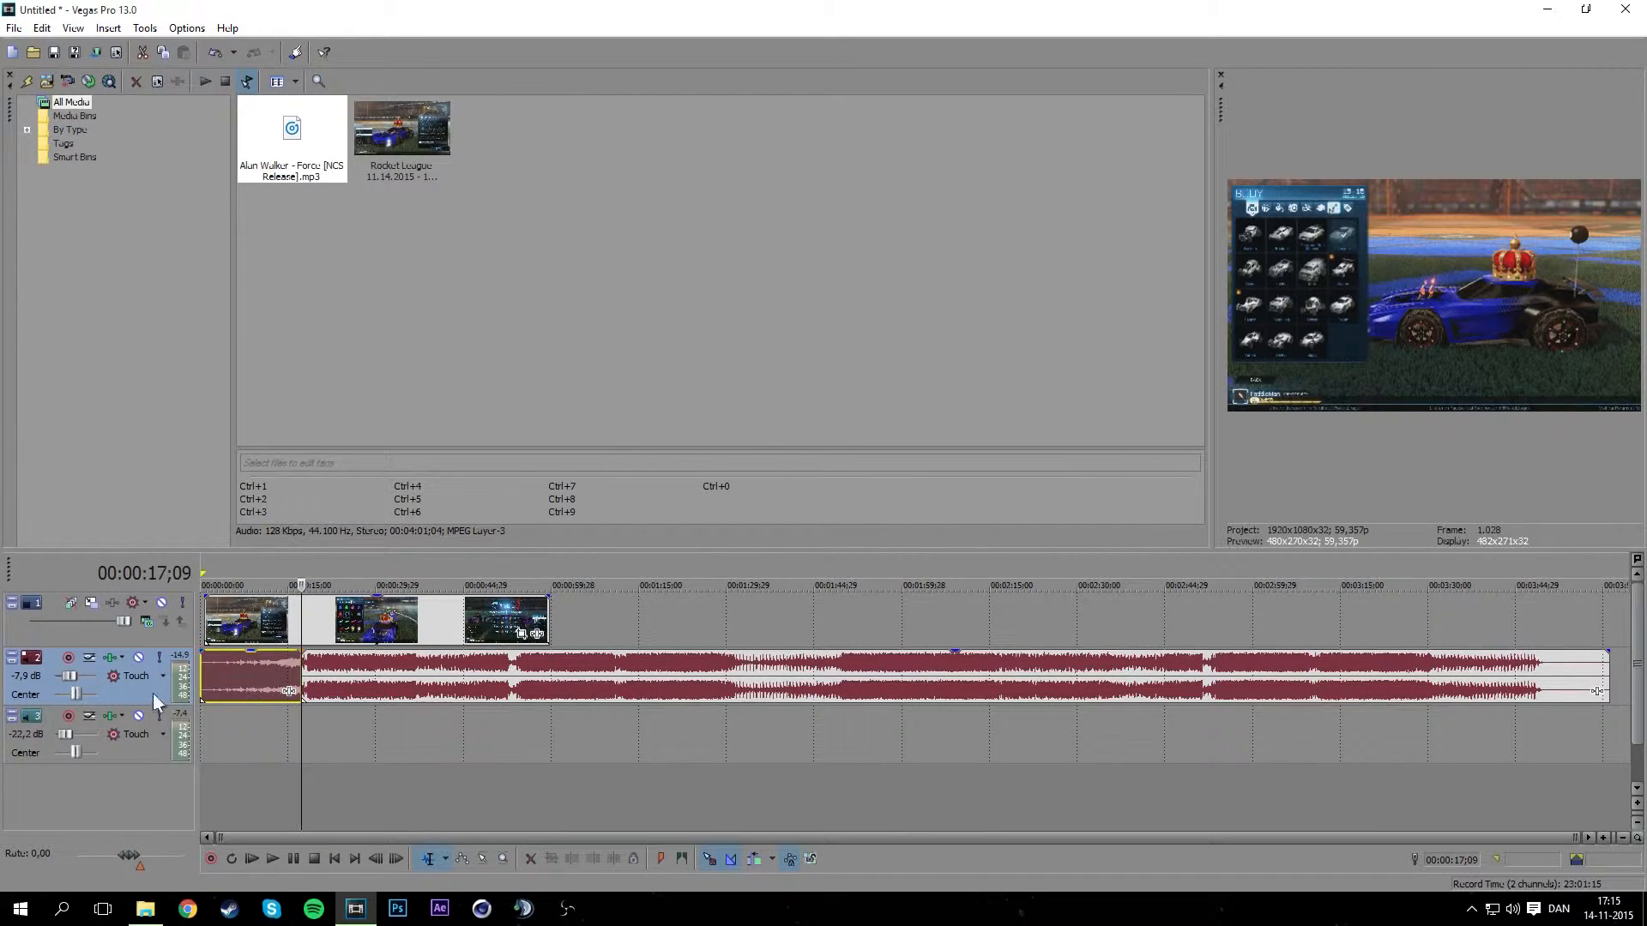
right_click(238, 670)
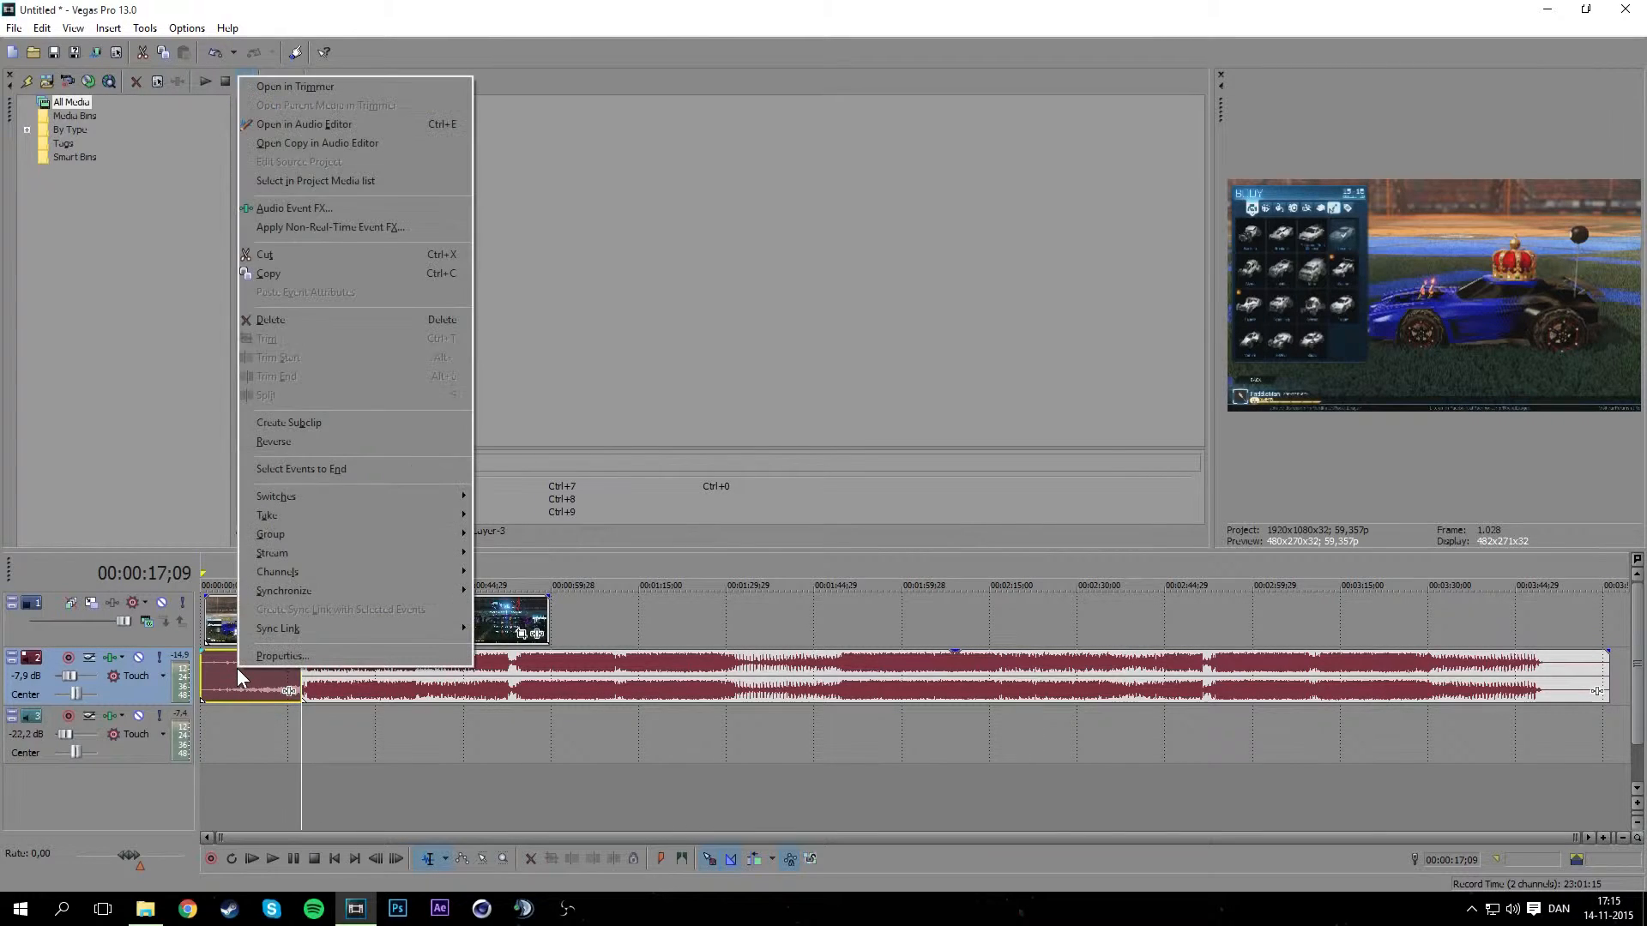
left_click(285, 321)
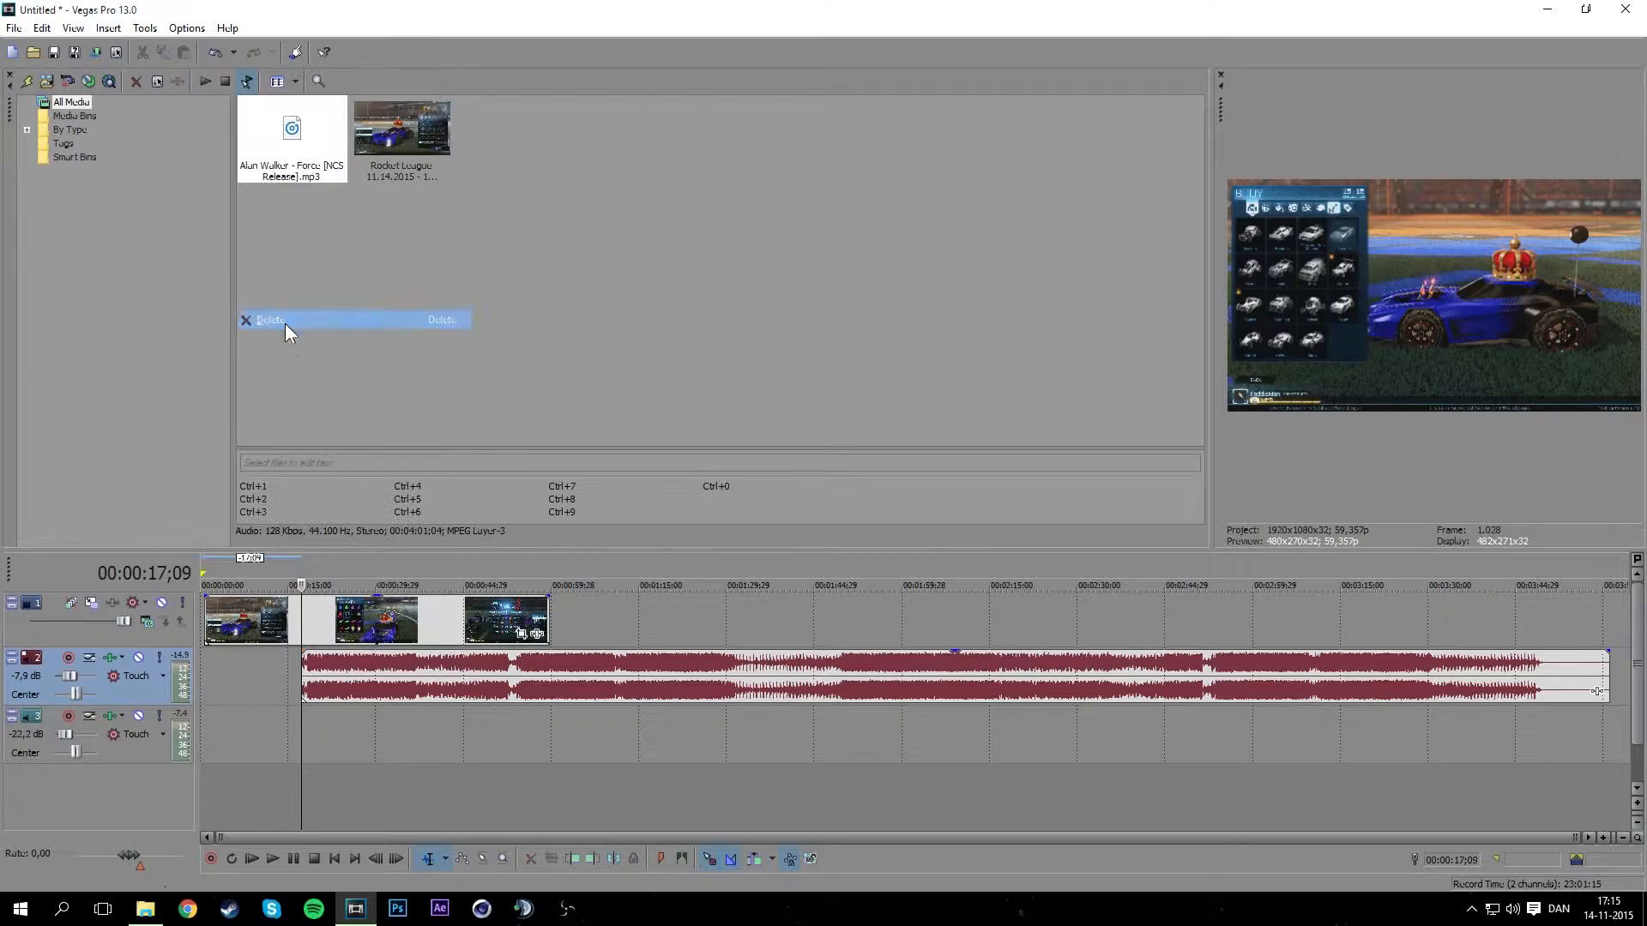
Move the song to the start of the timeline and cut away everything past the video's end at 00:00:59;20.
left_click_drag(446, 669, 338, 662)
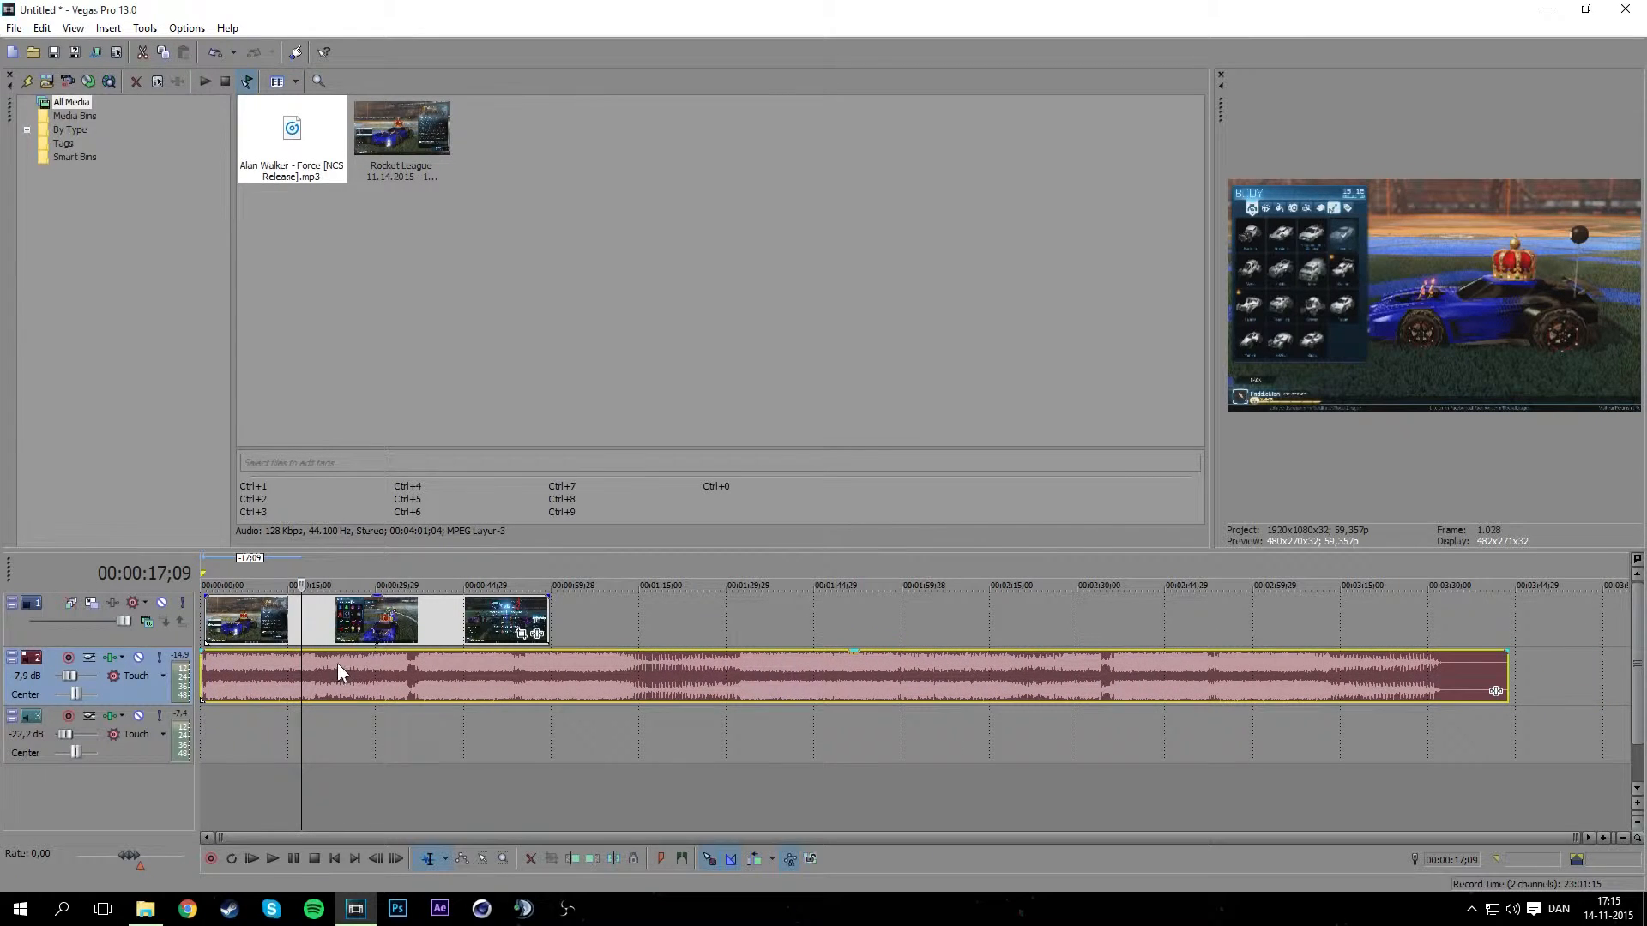
left_click(553, 667)
right_click(558, 665)
key("Escape")
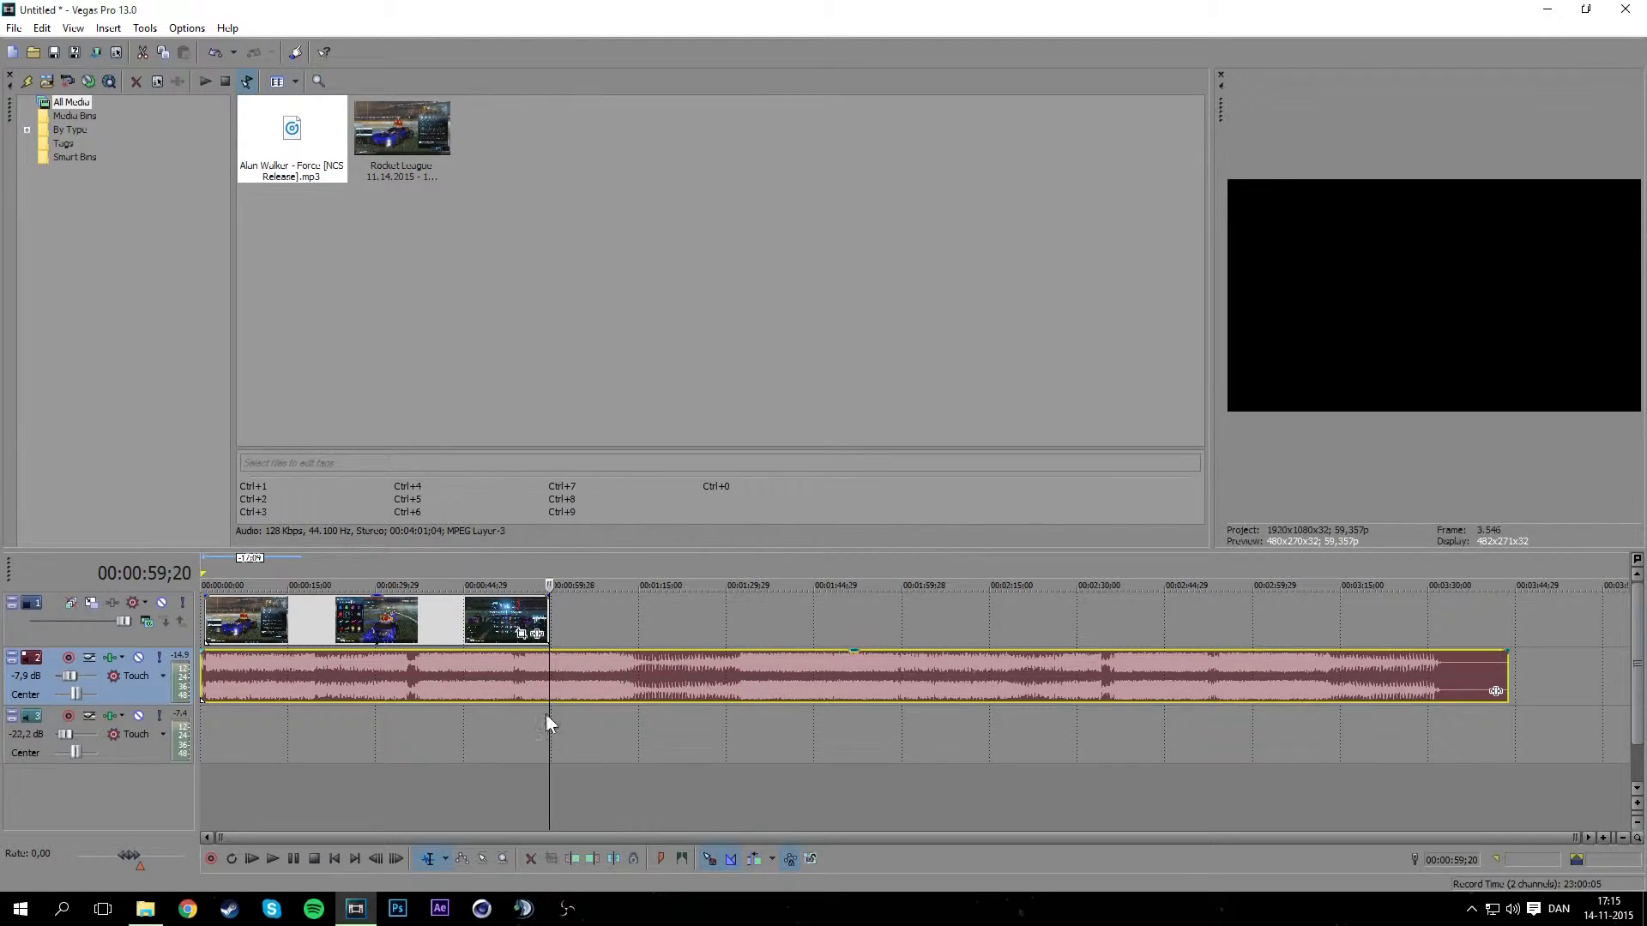
right_click(548, 661)
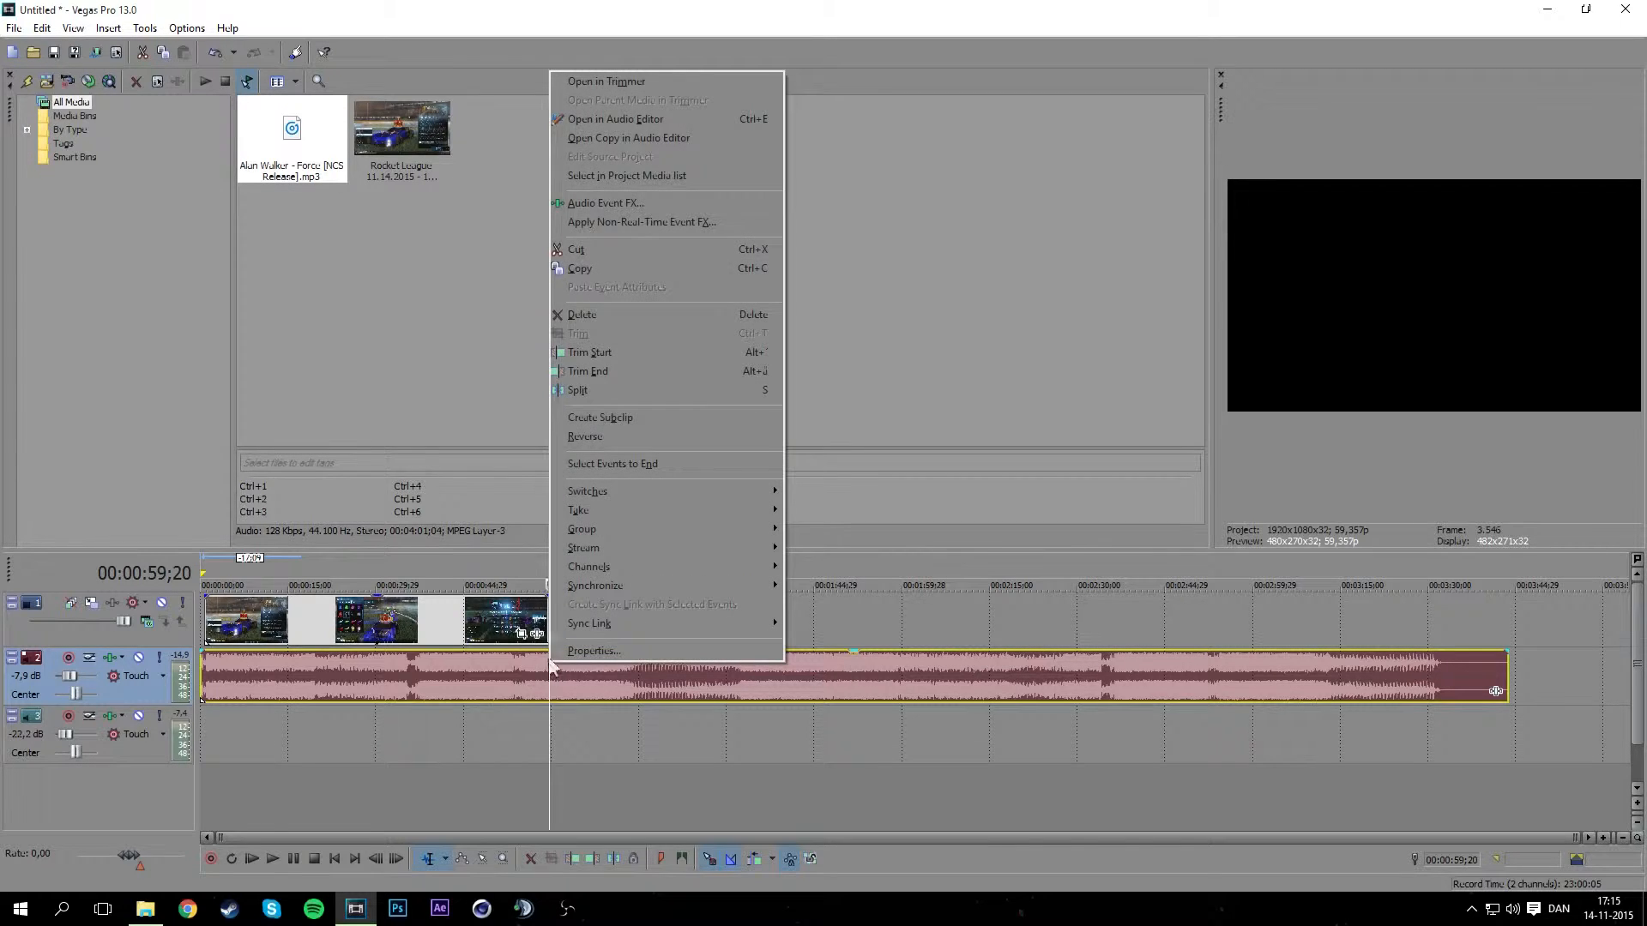
left_click(637, 389)
right_click(642, 662)
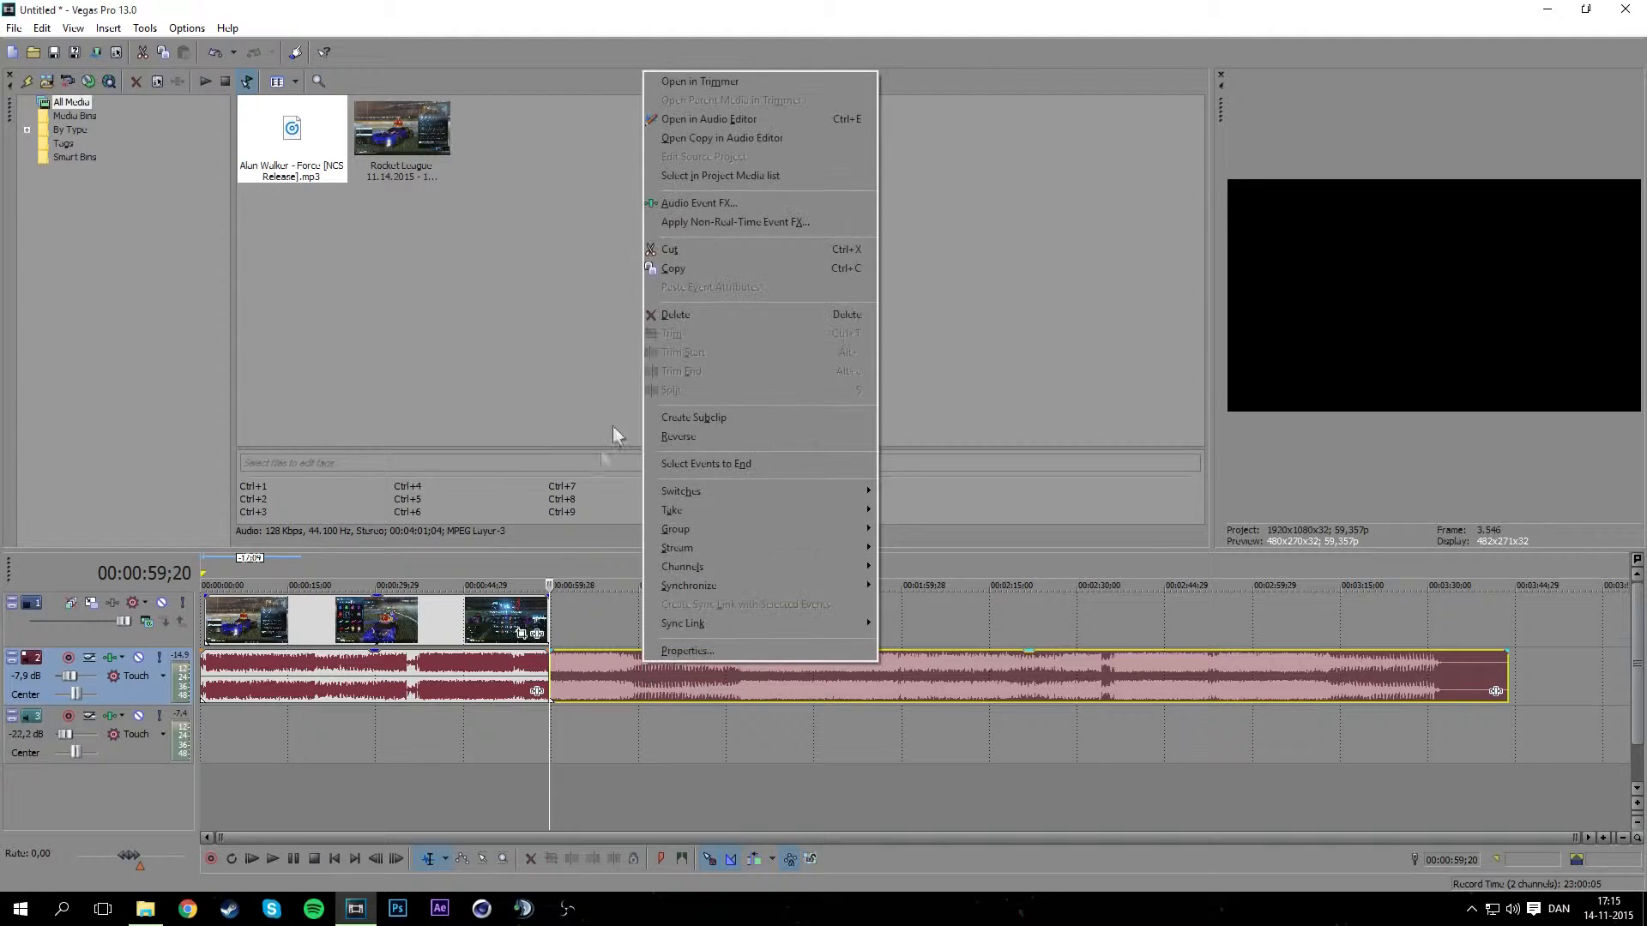
left_click(678, 314)
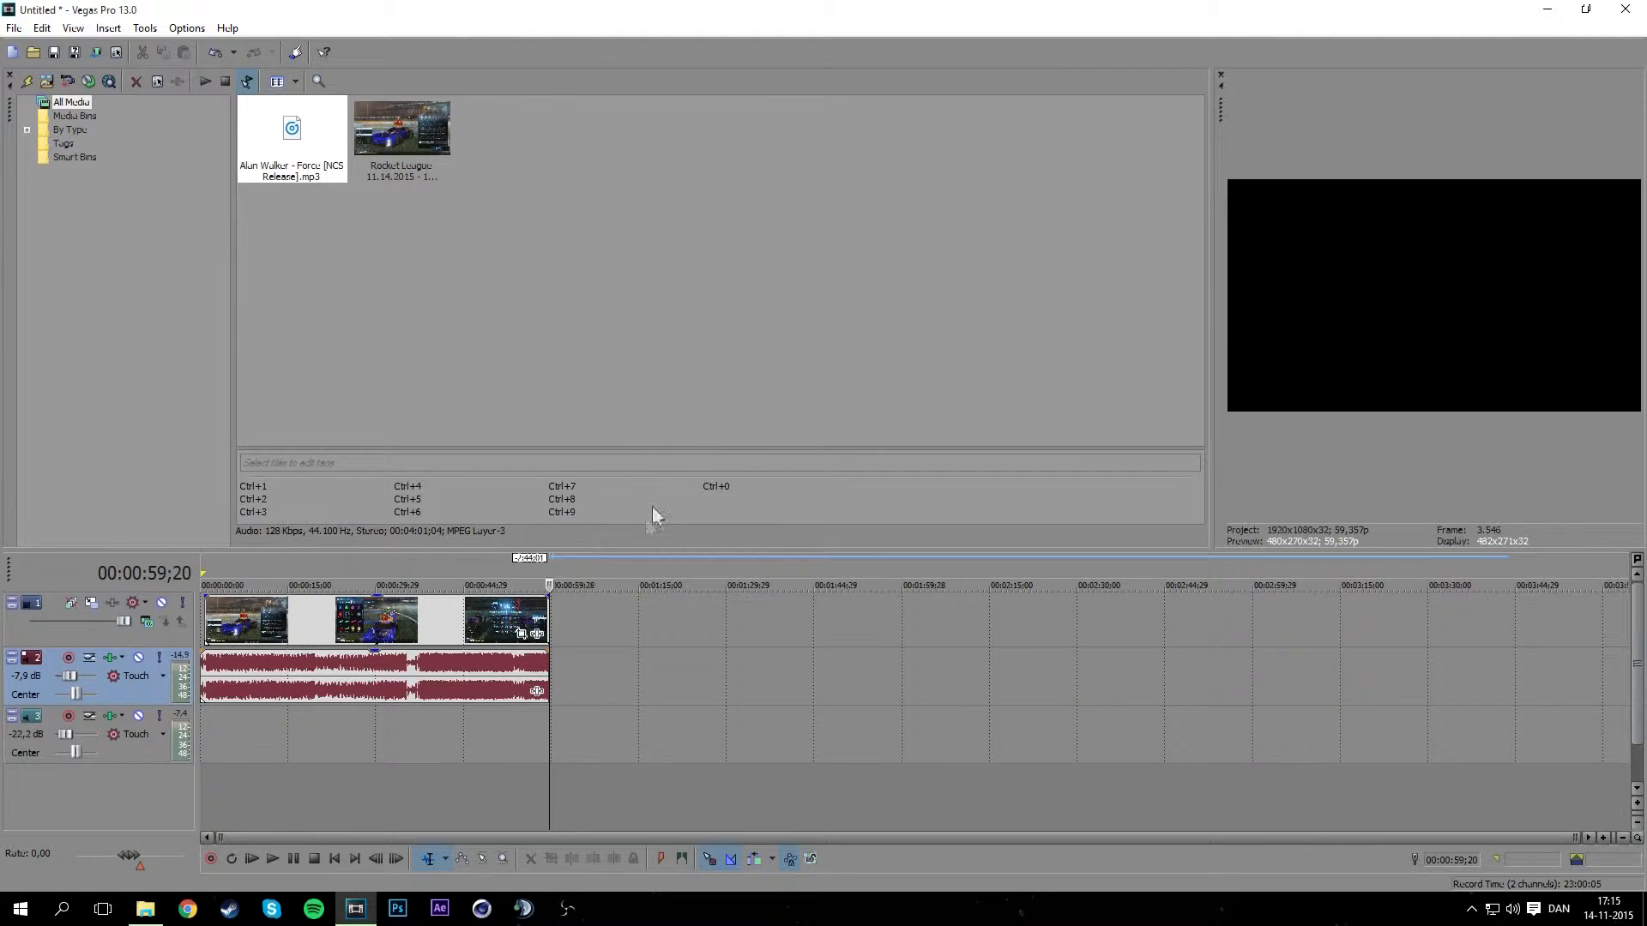
Lower the opacity of the Rocket League video event partway and restore it to 100%.
left_click(358, 661)
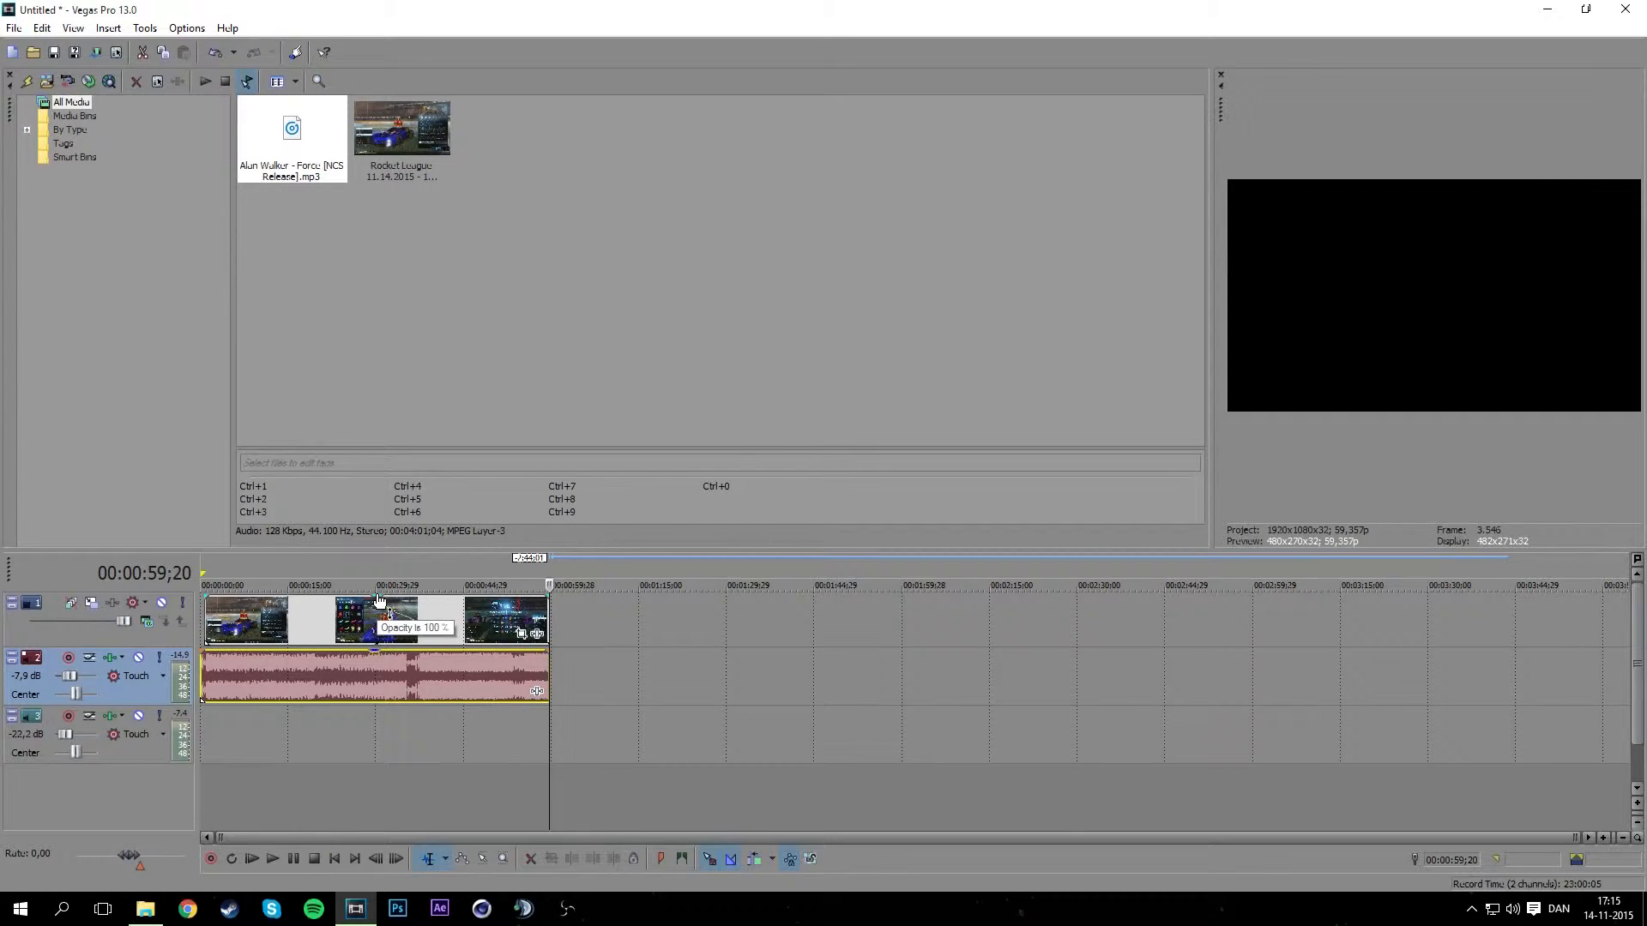
left_click(253, 620)
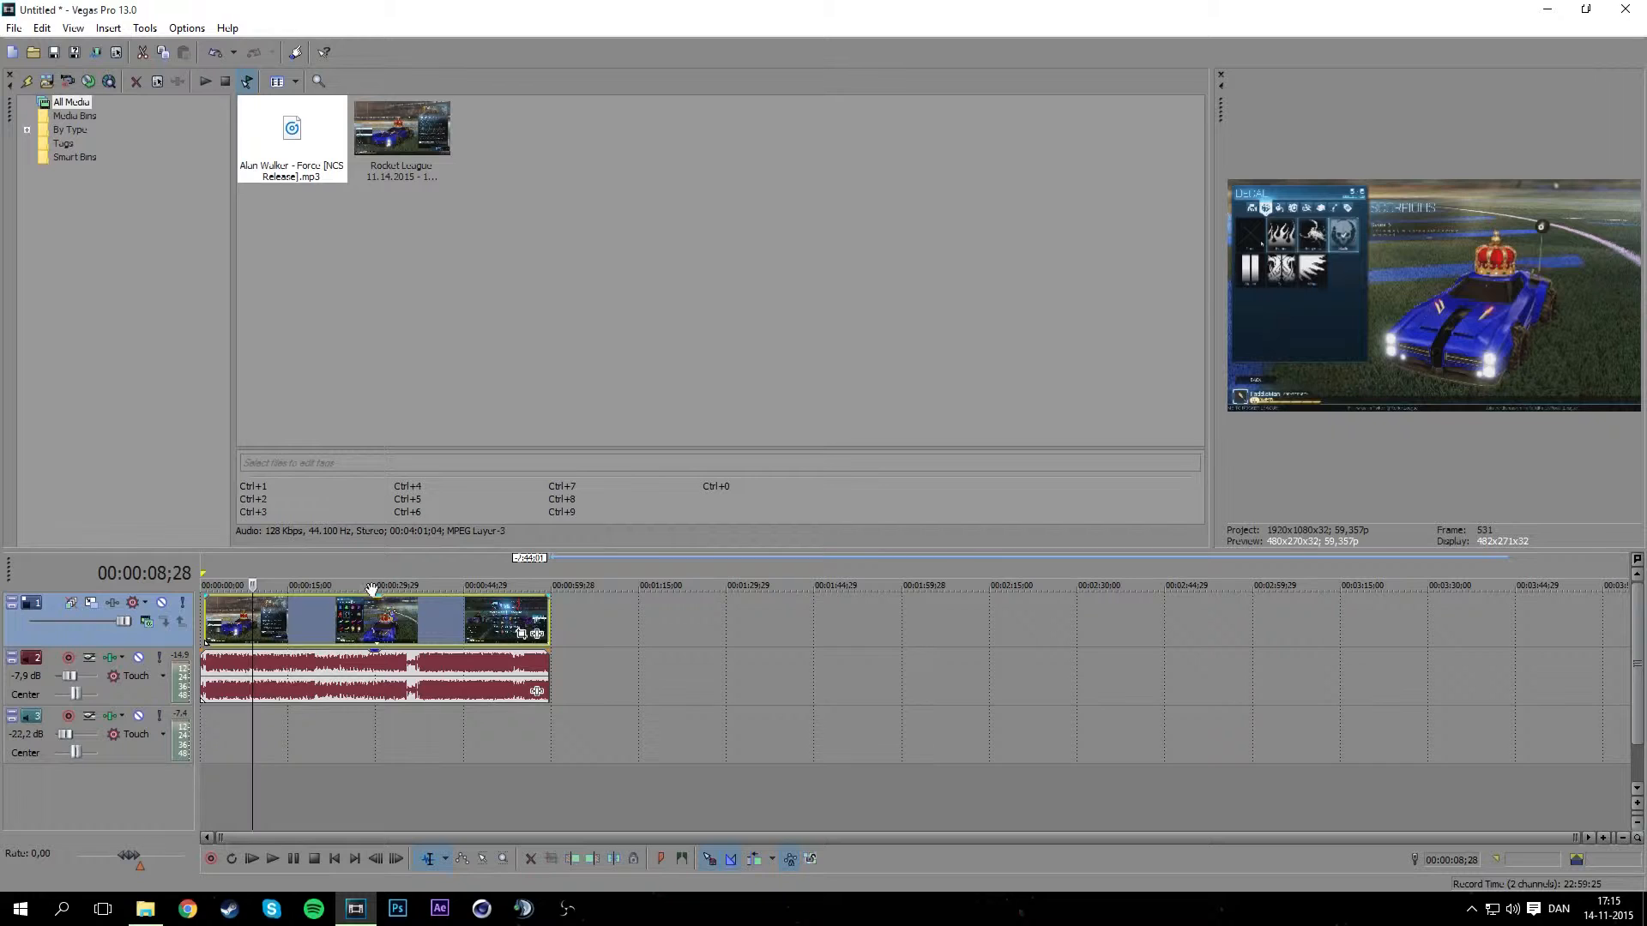
left_click_drag(377, 601, 373, 624)
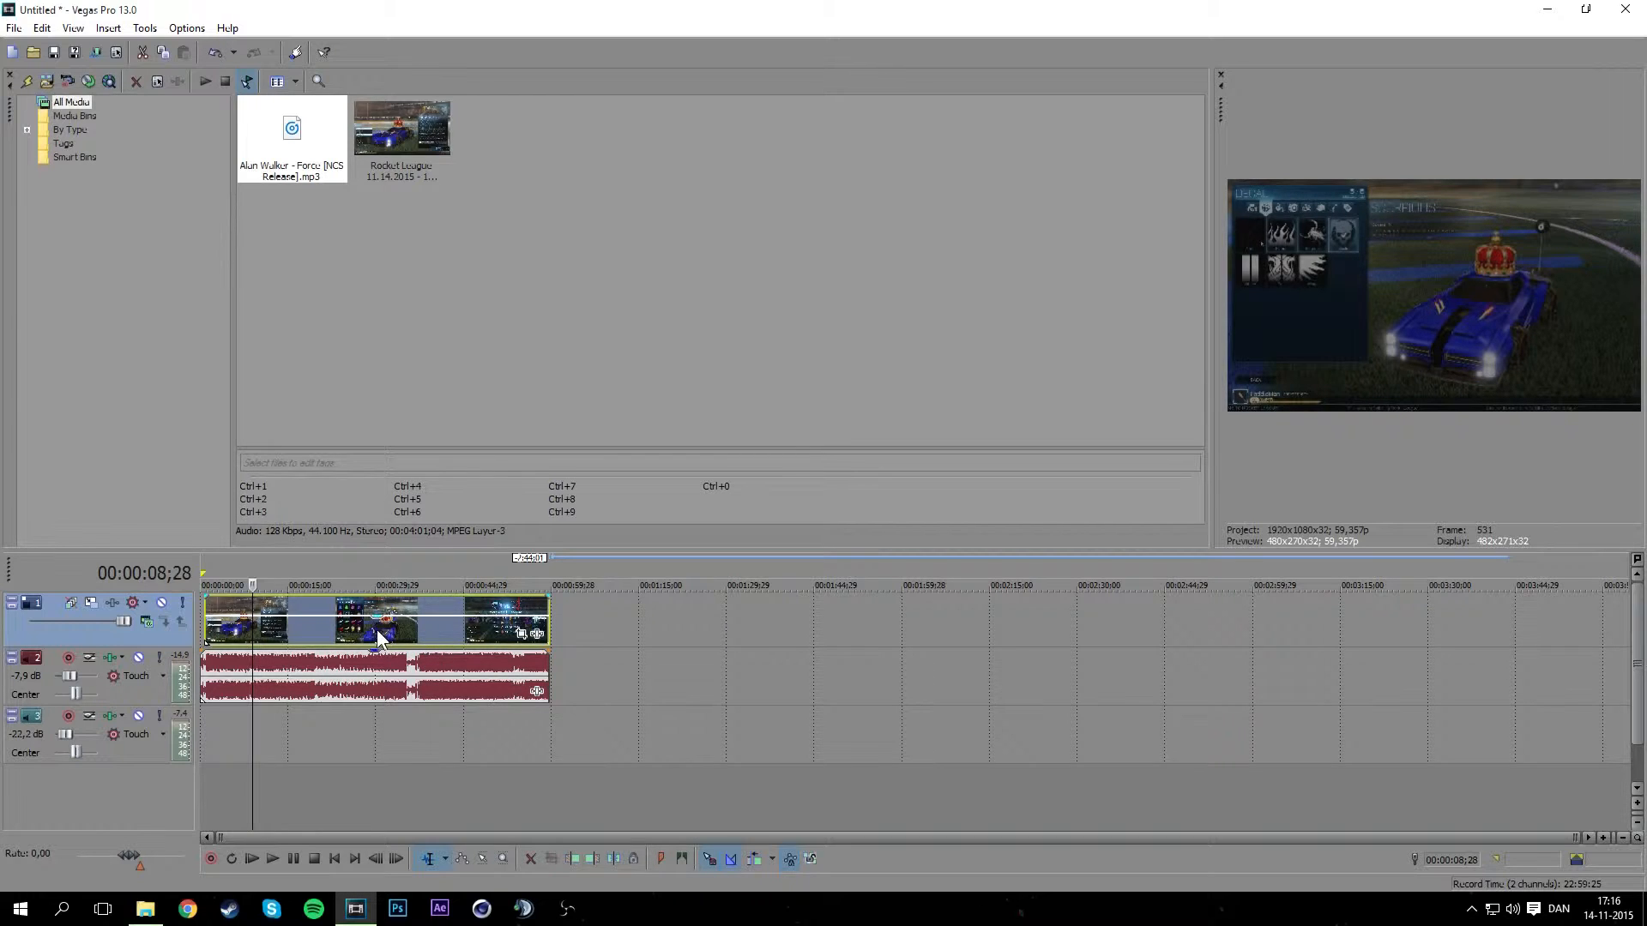
left_click_drag(375, 624, 359, 577)
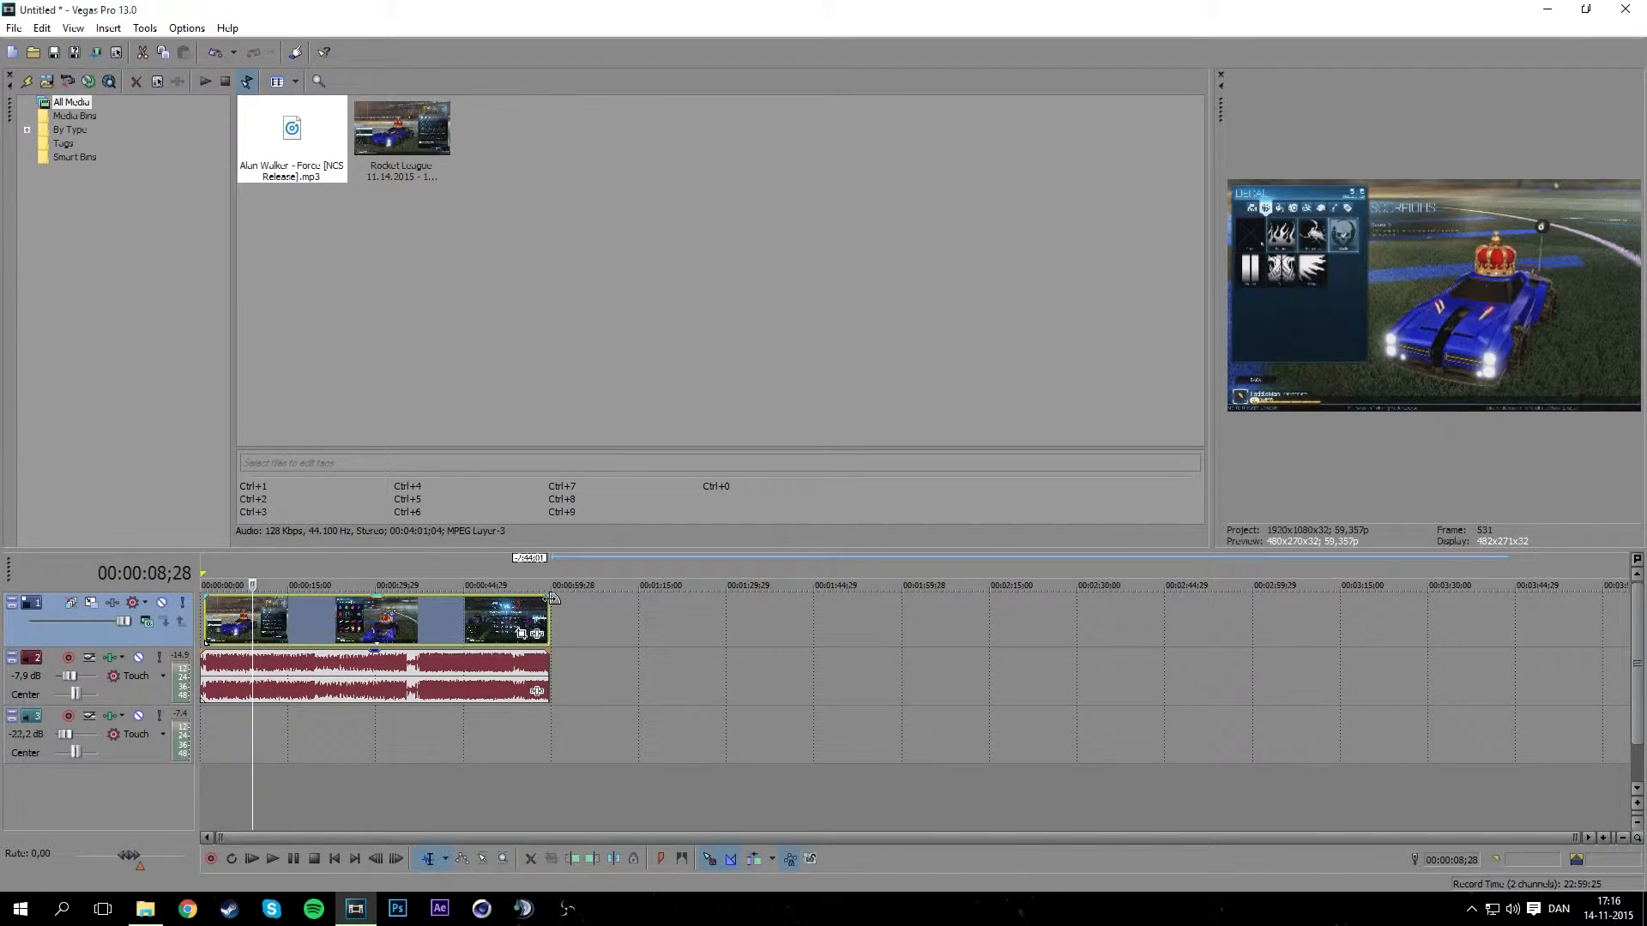
Preview trial fade-outs on the ends of the video and song from 00:00:45;26, and remove both fades.
left_click_drag(552, 597, 495, 600)
left_click_drag(548, 659, 490, 646)
left_click(469, 717)
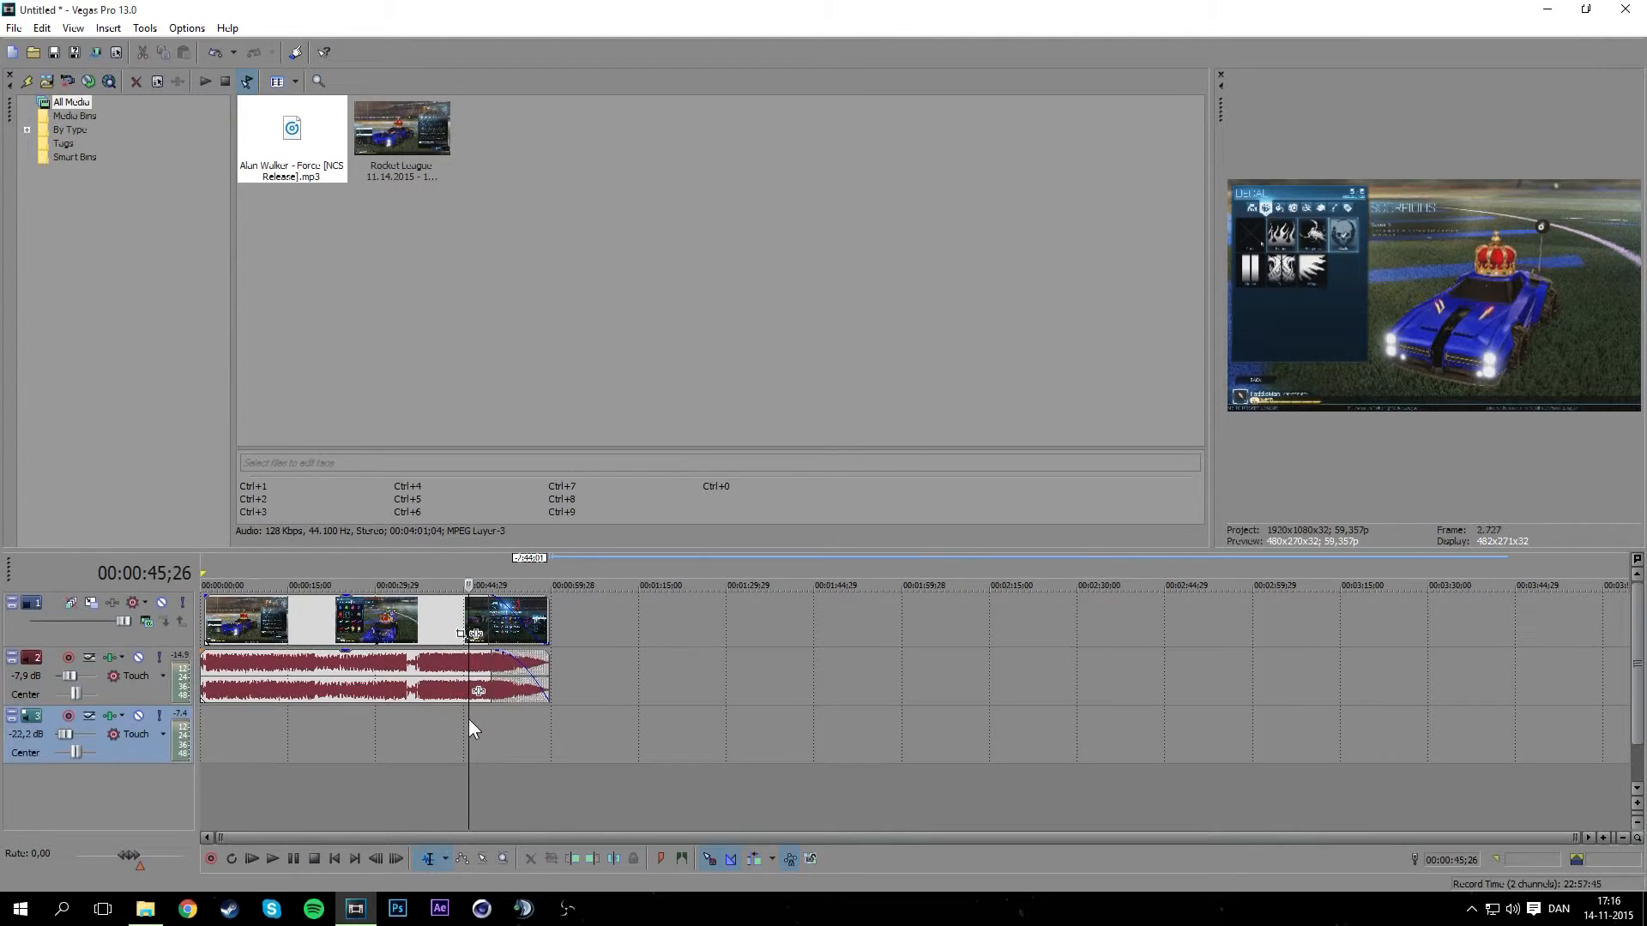
left_click(276, 856)
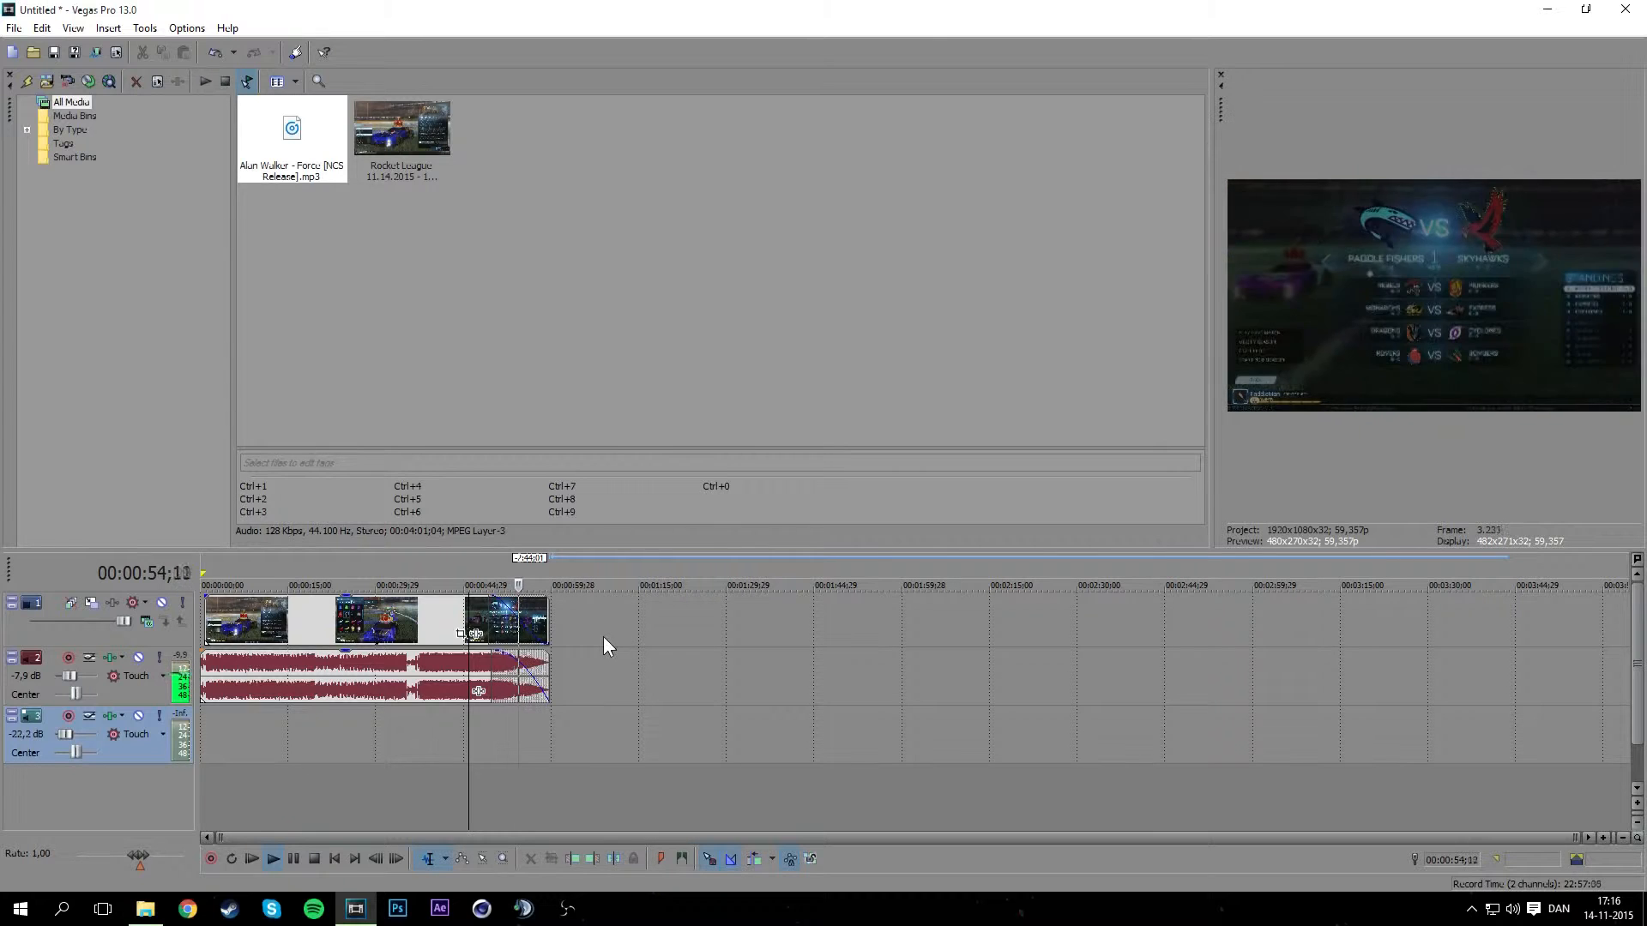
left_click(314, 858)
left_click_drag(496, 645, 549, 651)
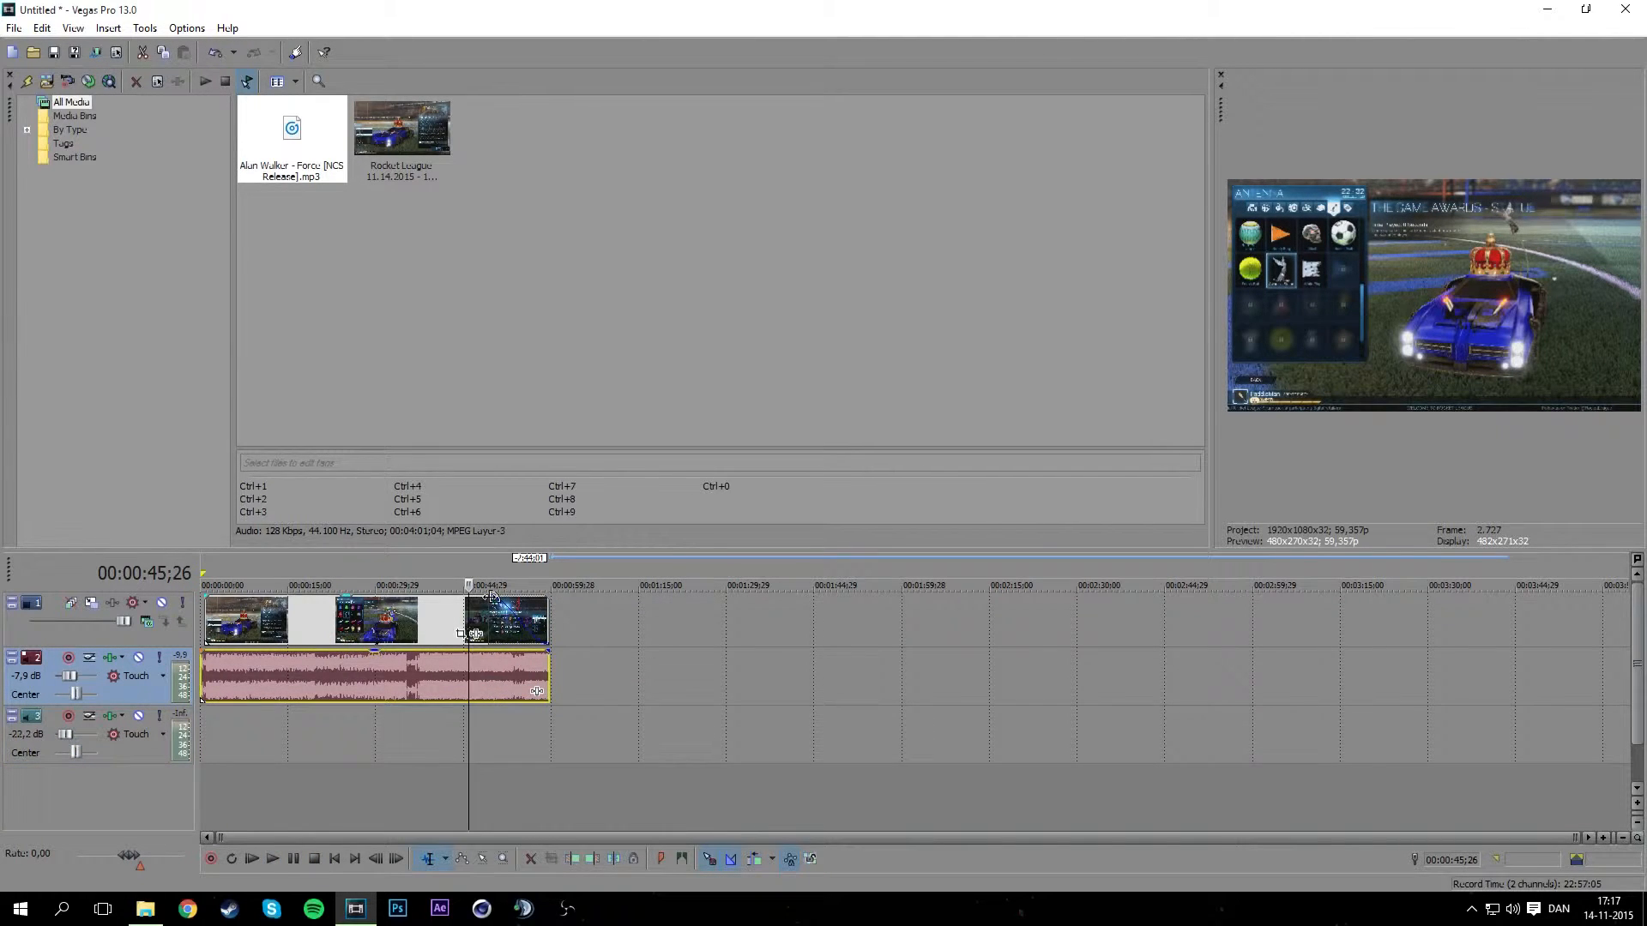
left_click(498, 614)
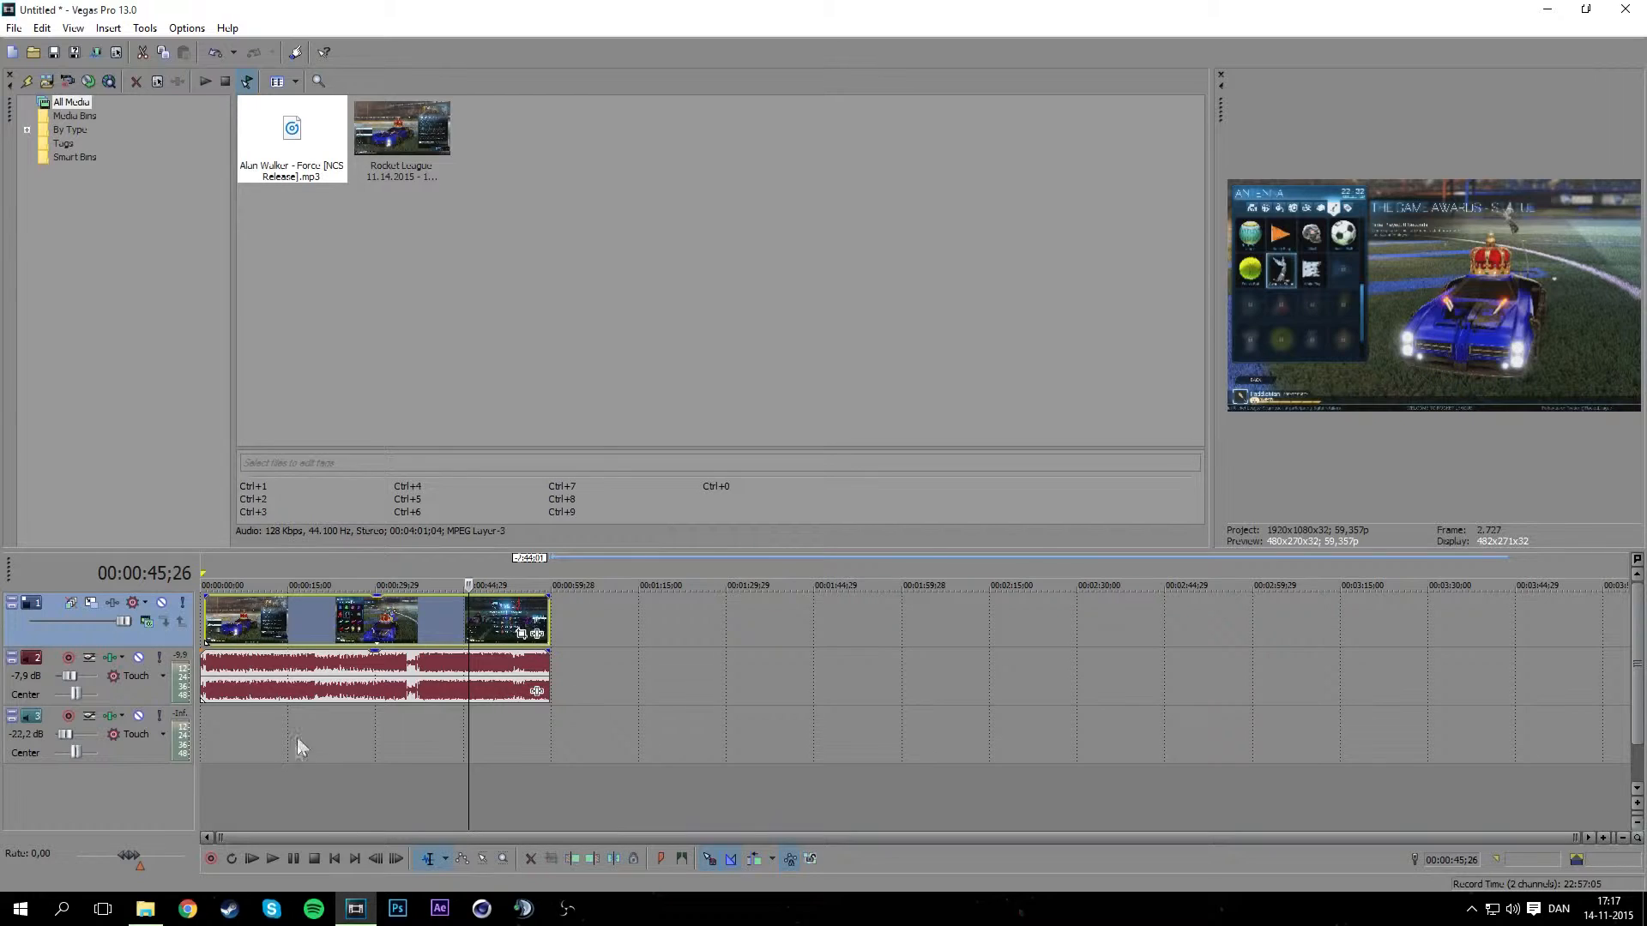
Align the song's start with the video's start, split it at 00:00:59;20 and delete the leftover end piece.
left_click_drag(353, 655, 361, 652)
left_click(547, 661)
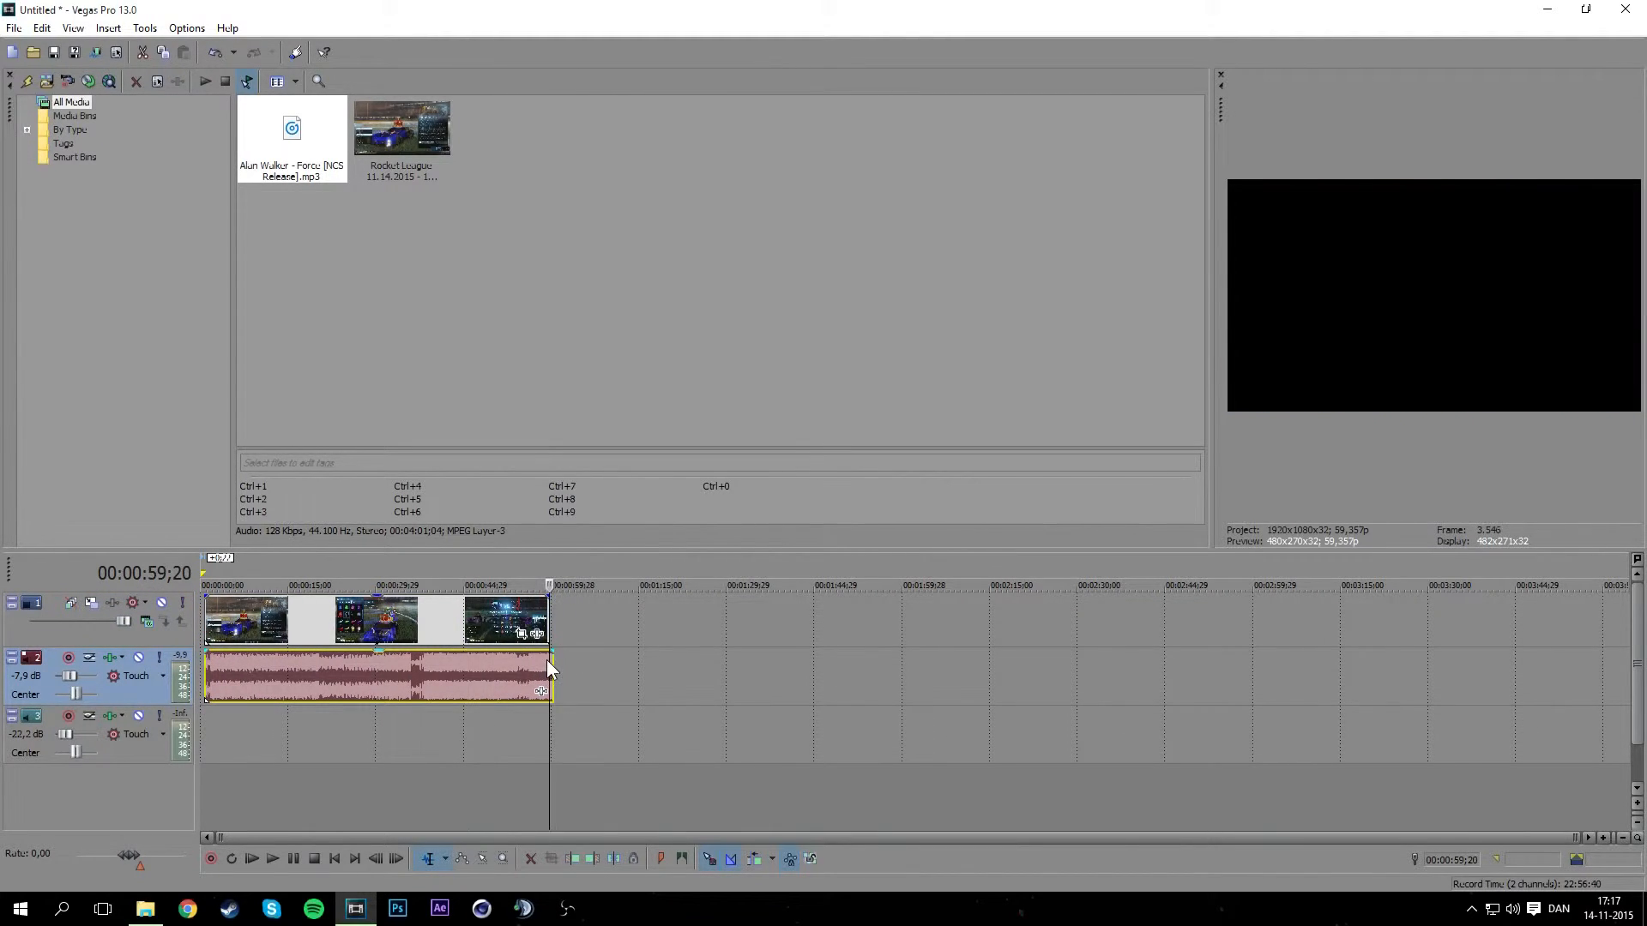
right_click(547, 661)
left_click(609, 389)
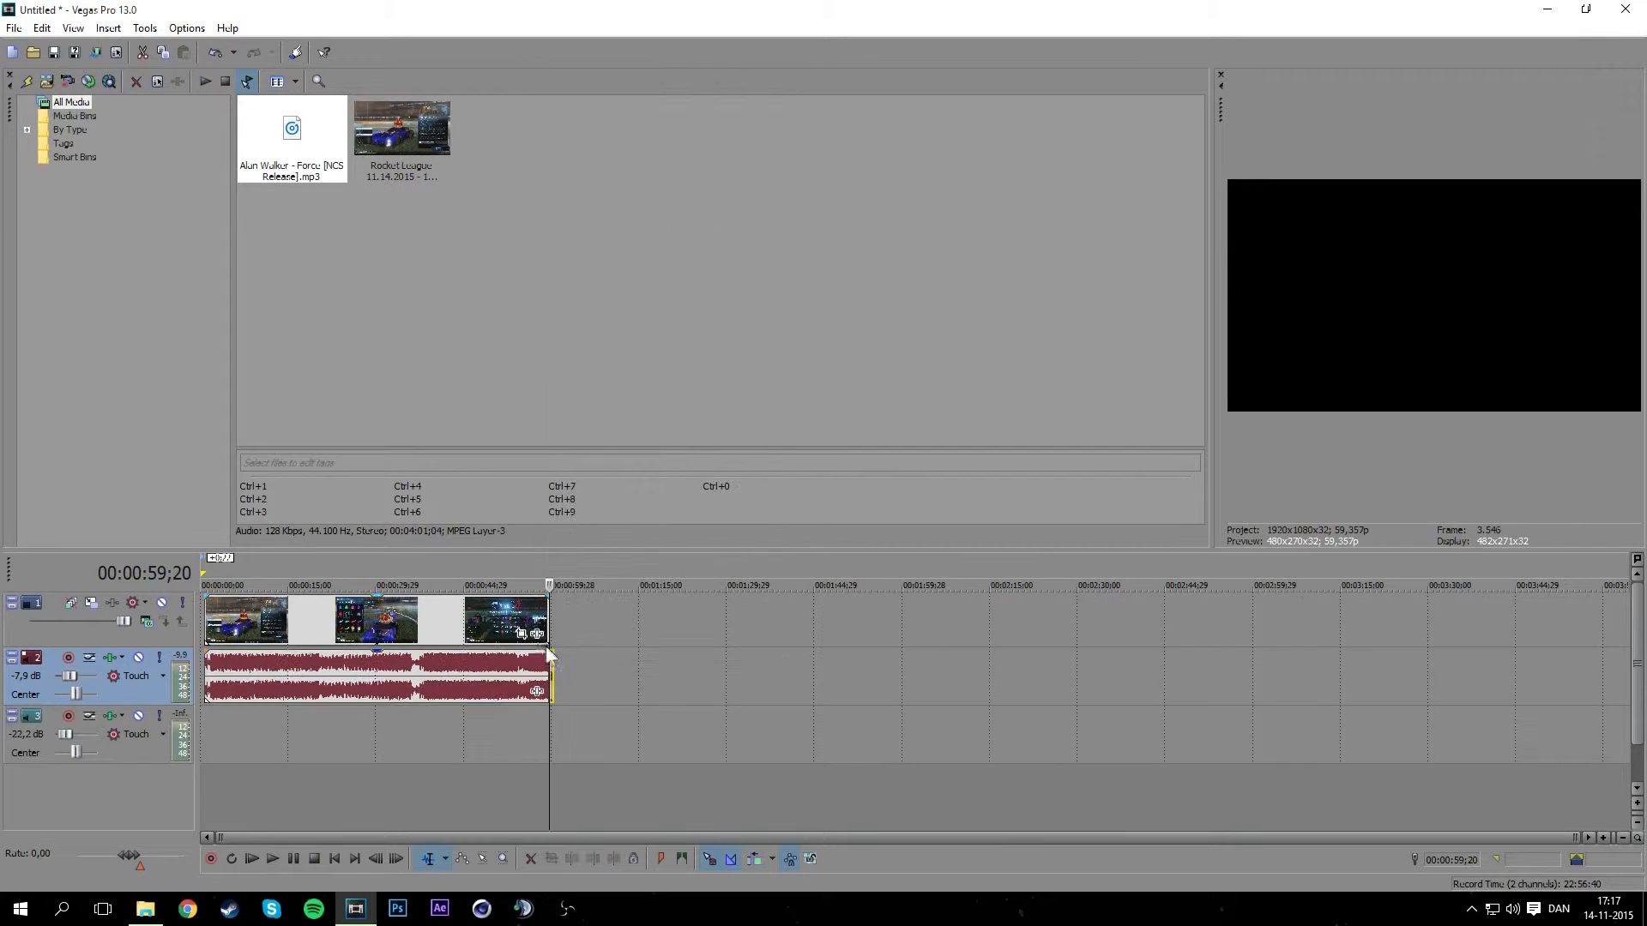
right_click(553, 652)
left_click(595, 313)
Group the video and song events and move them together to just before the 15-second mark.
right_click(417, 680)
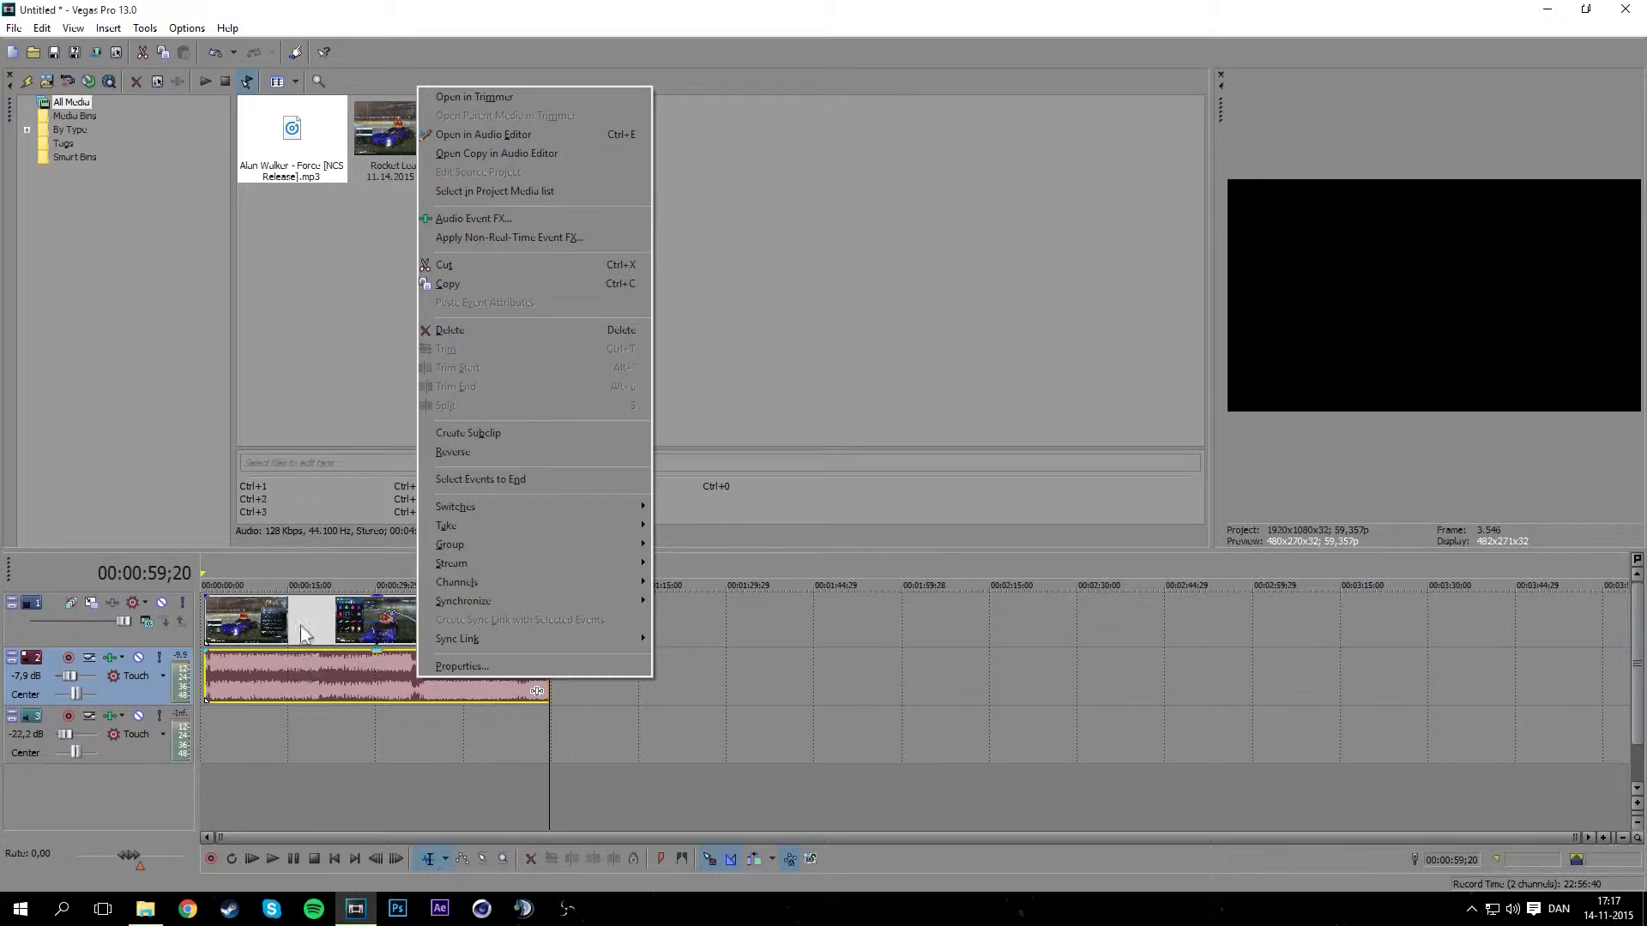
left_click(298, 675)
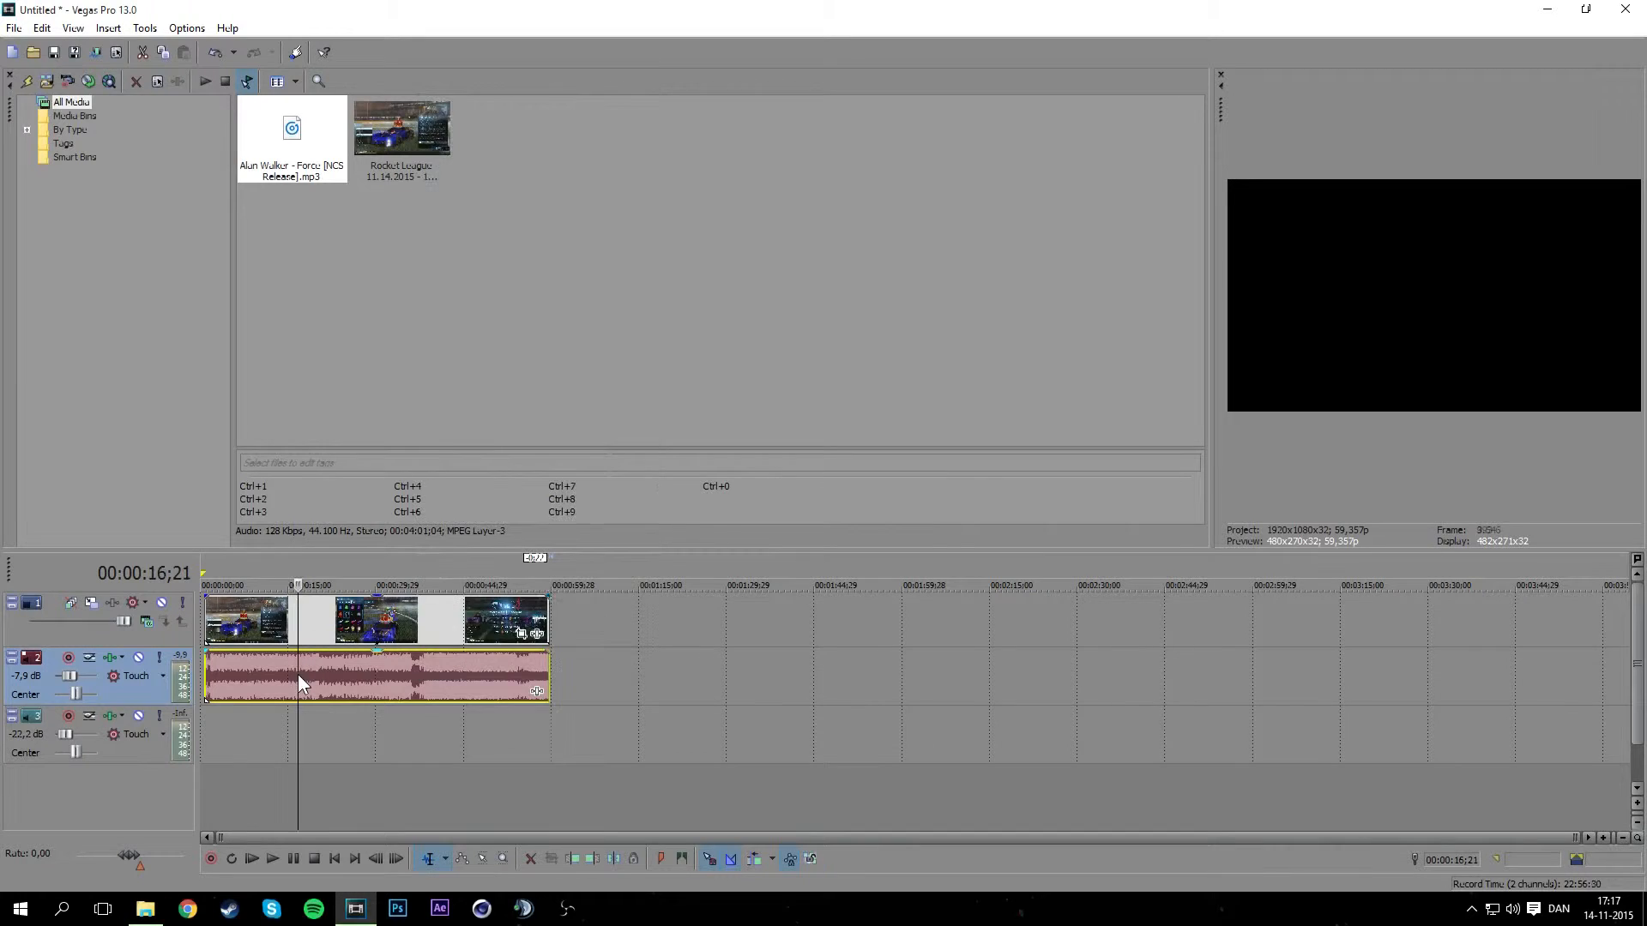
right_click(343, 633)
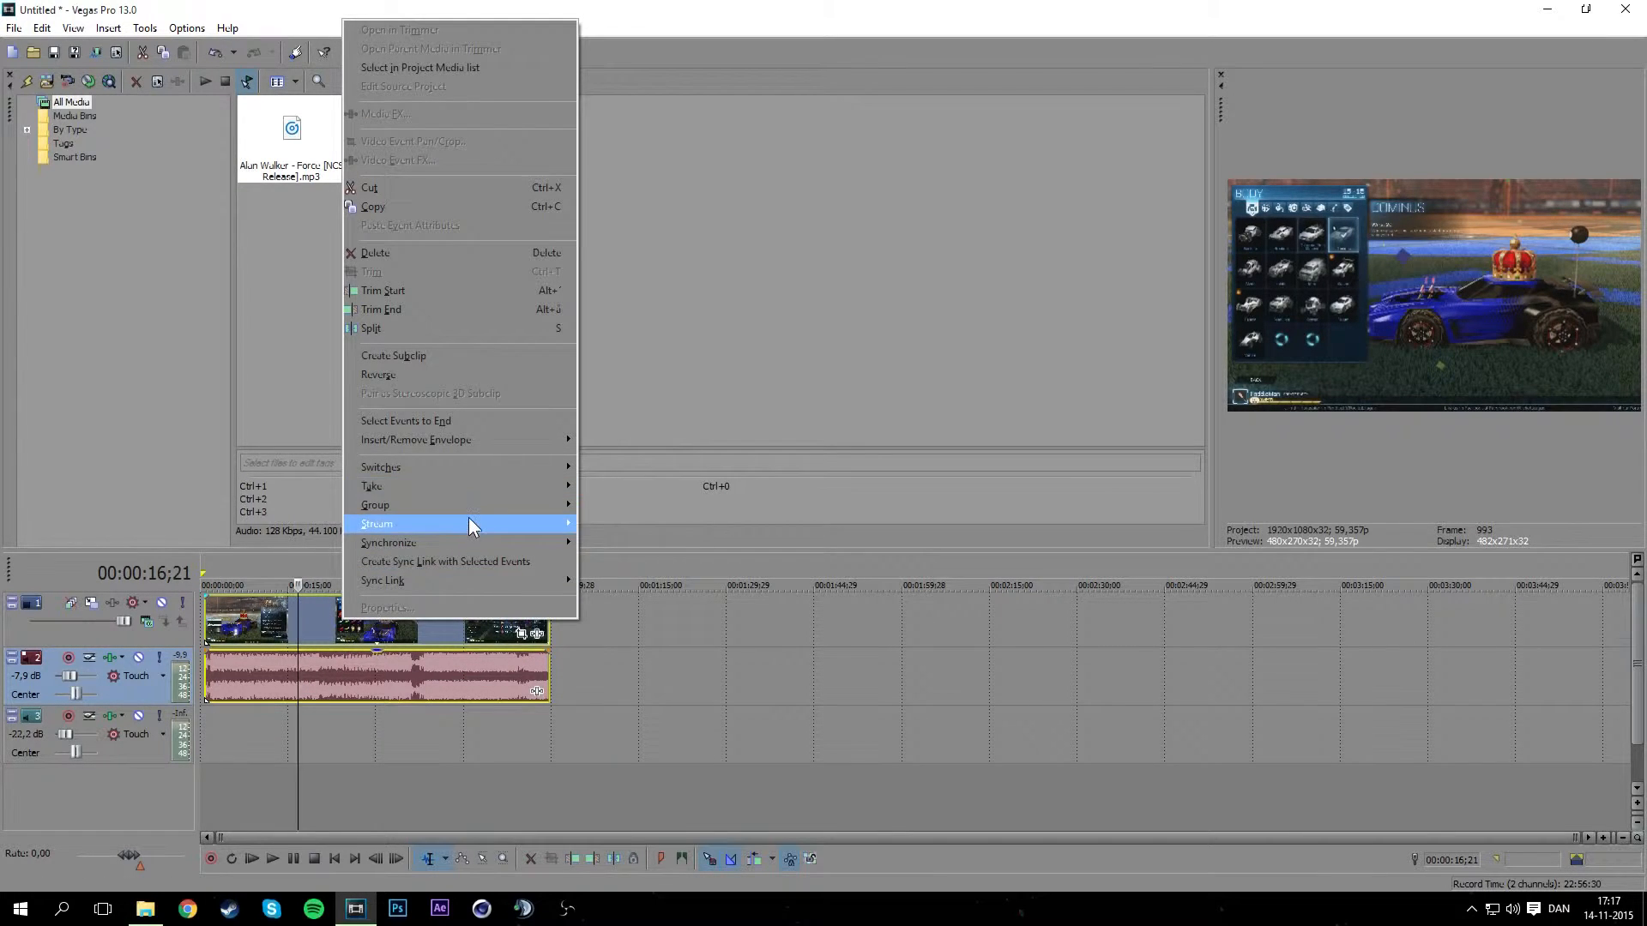
mouse_move(470, 504)
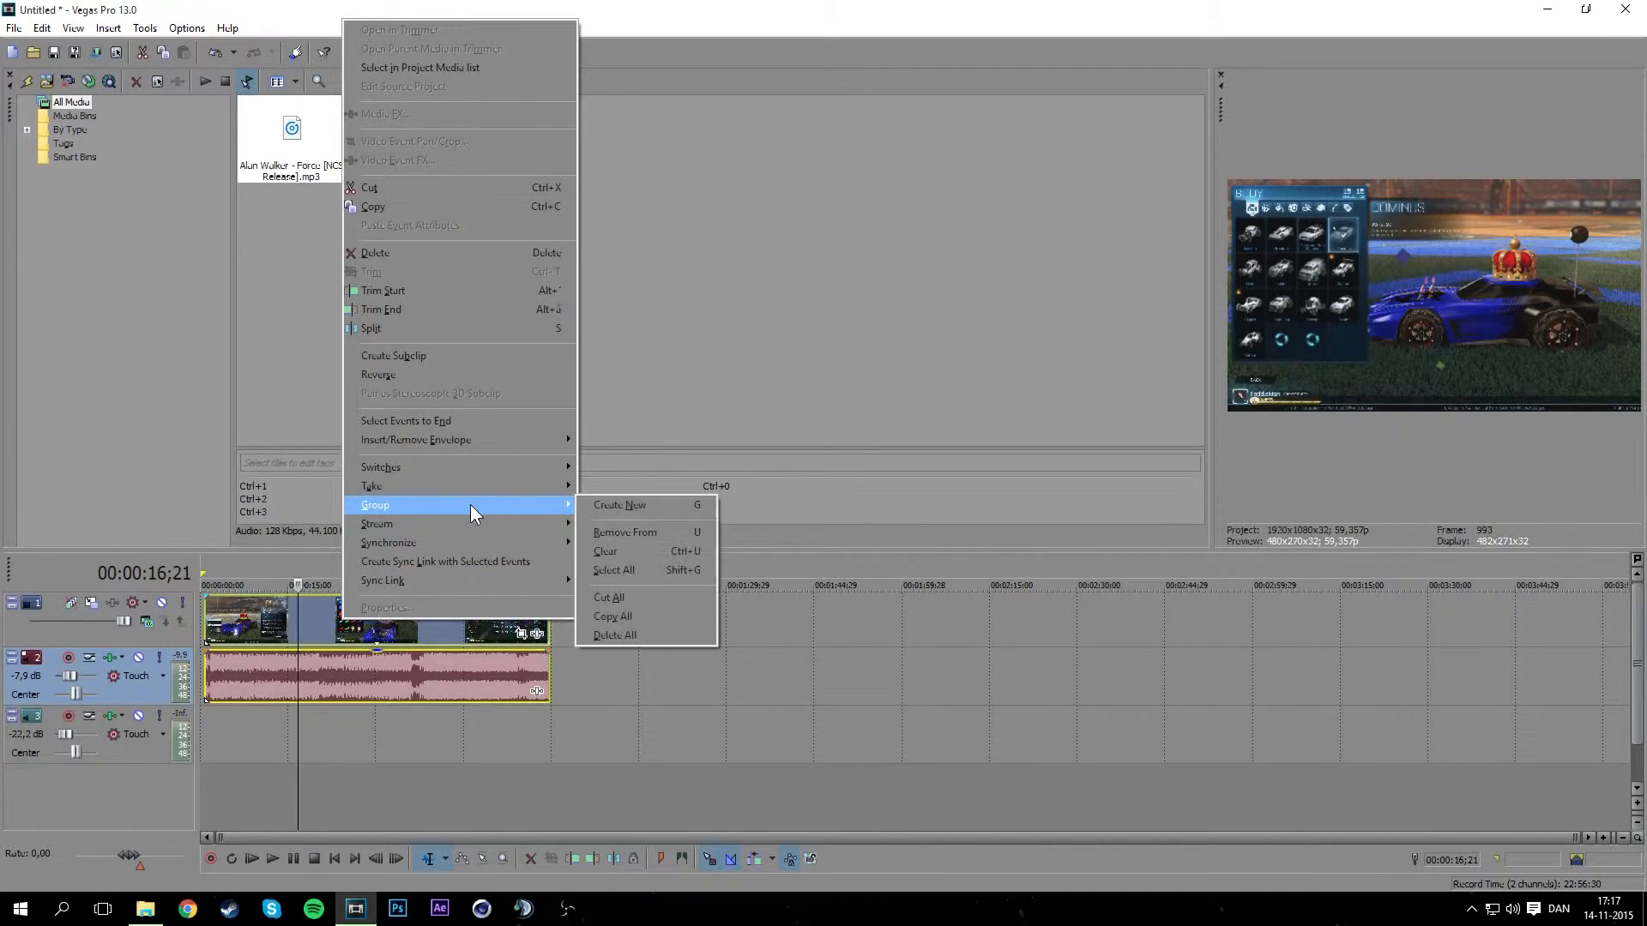
left_click(607, 506)
left_click_drag(512, 691, 580, 688)
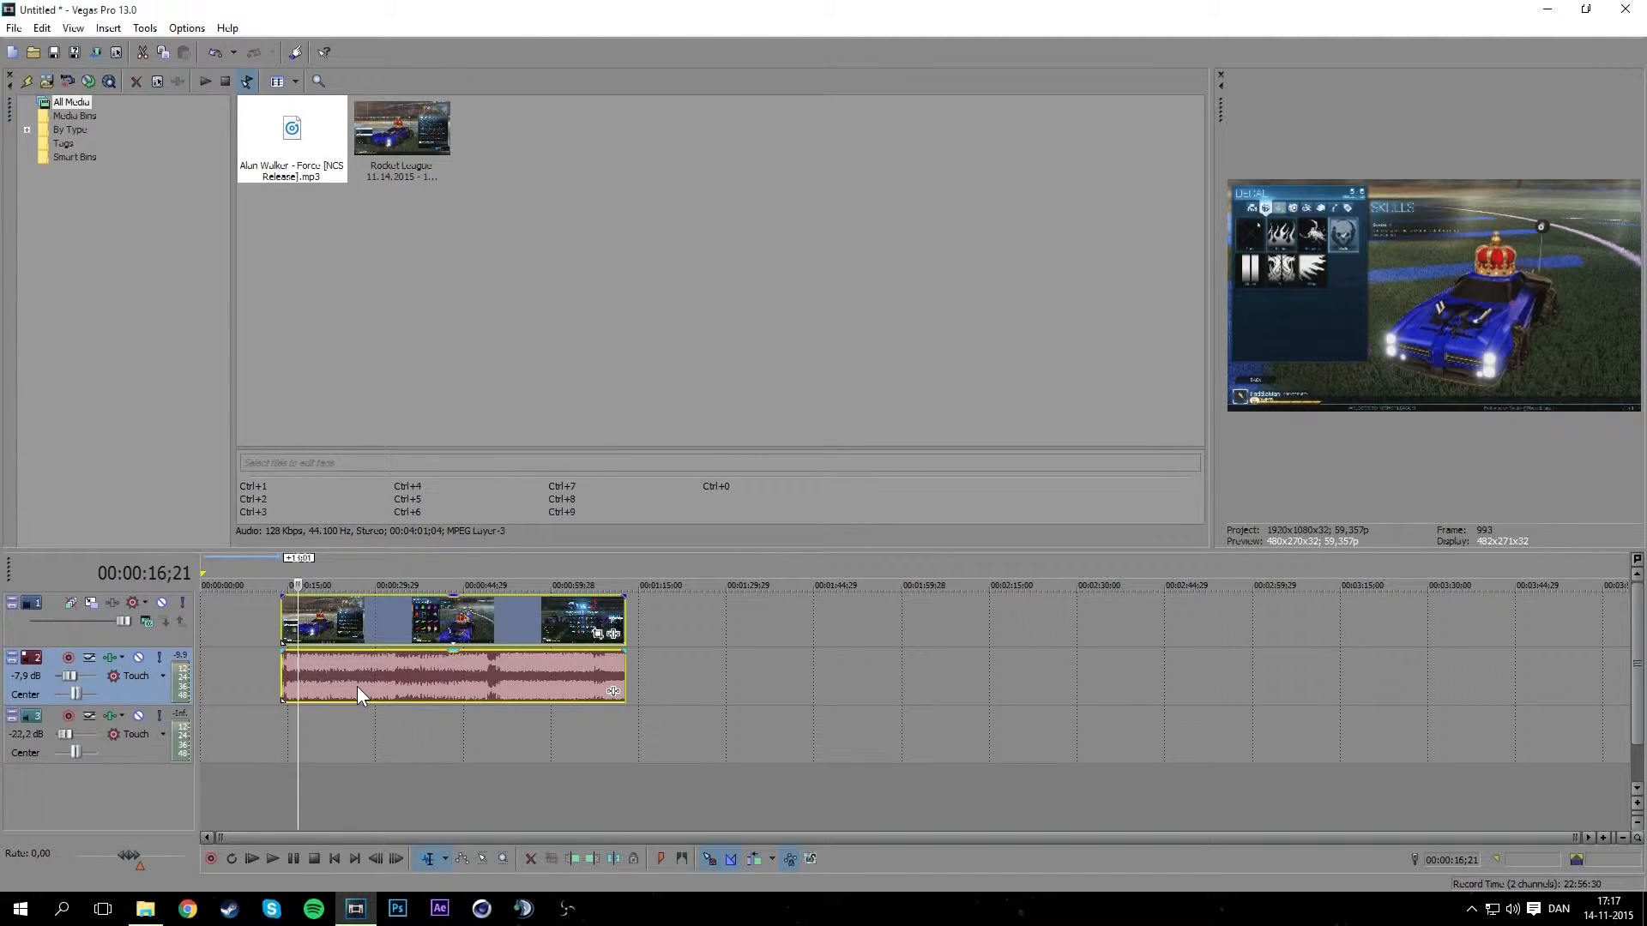
Create the group again from the song and video events and test it by shifting both along the timeline.
left_click(347, 746)
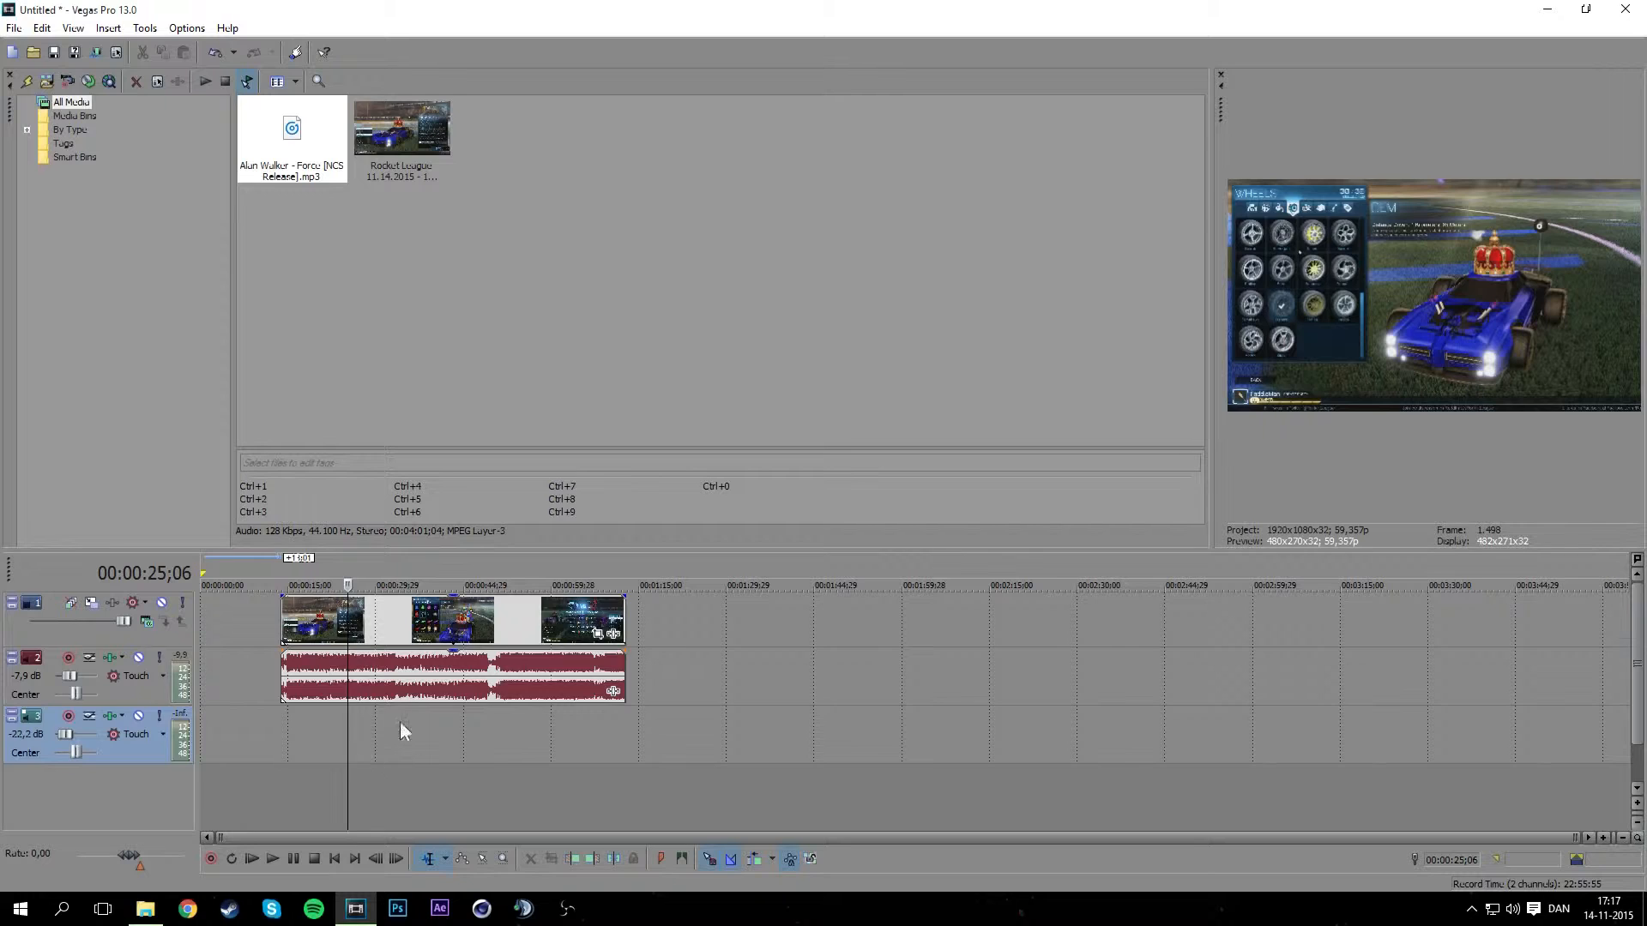
left_click(397, 678)
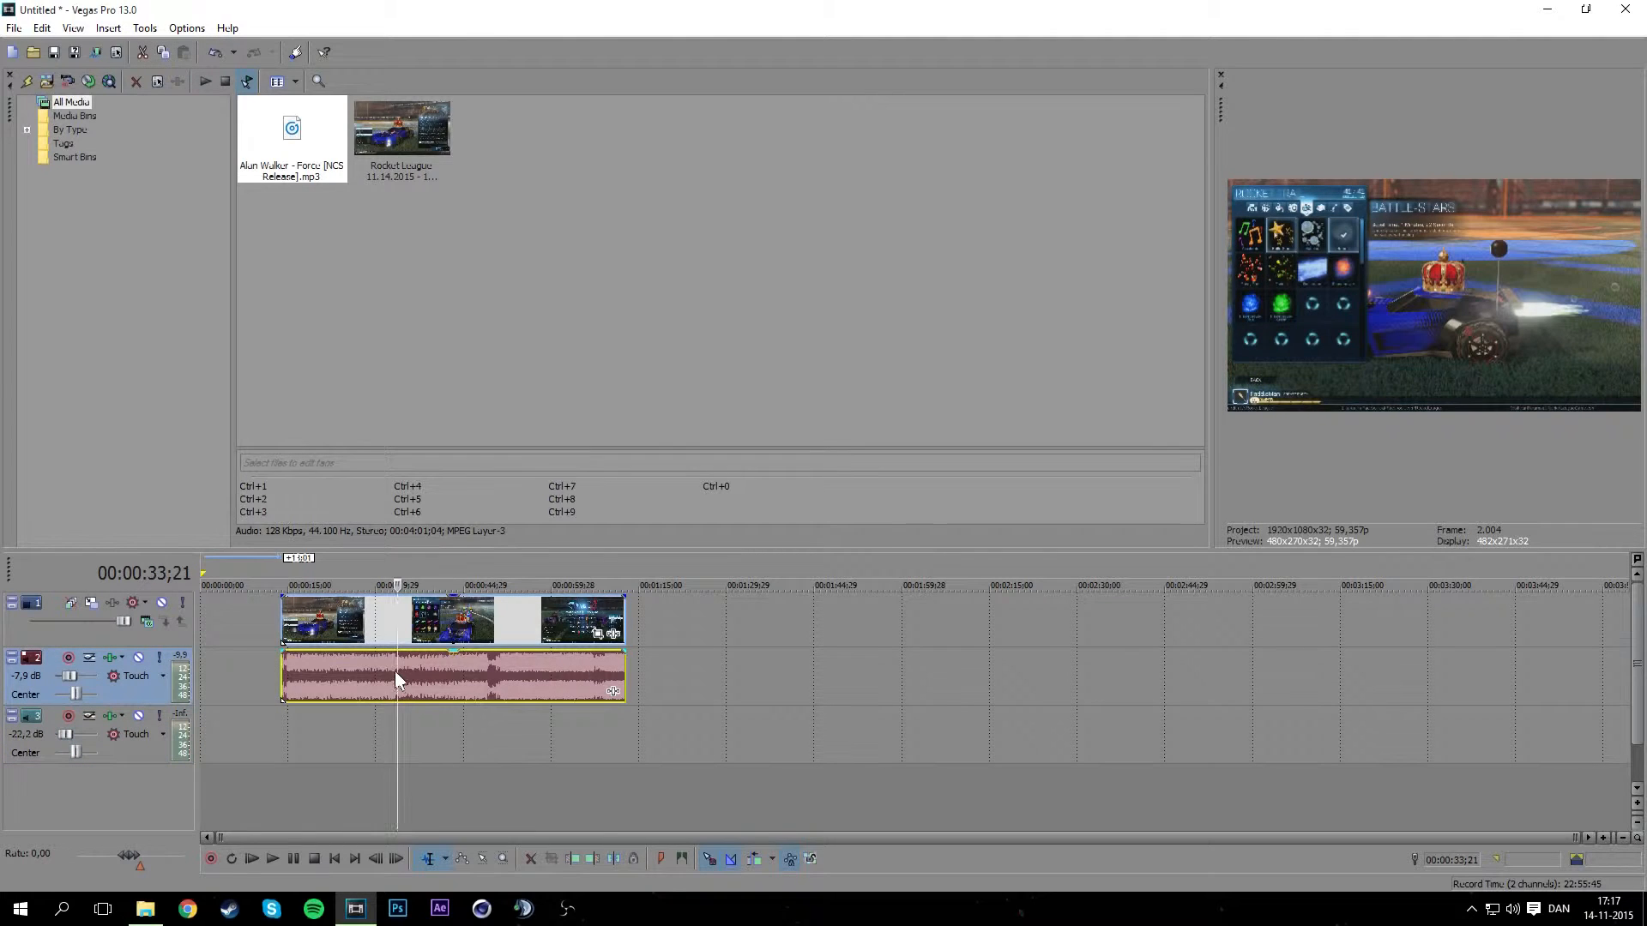
right_click(389, 621)
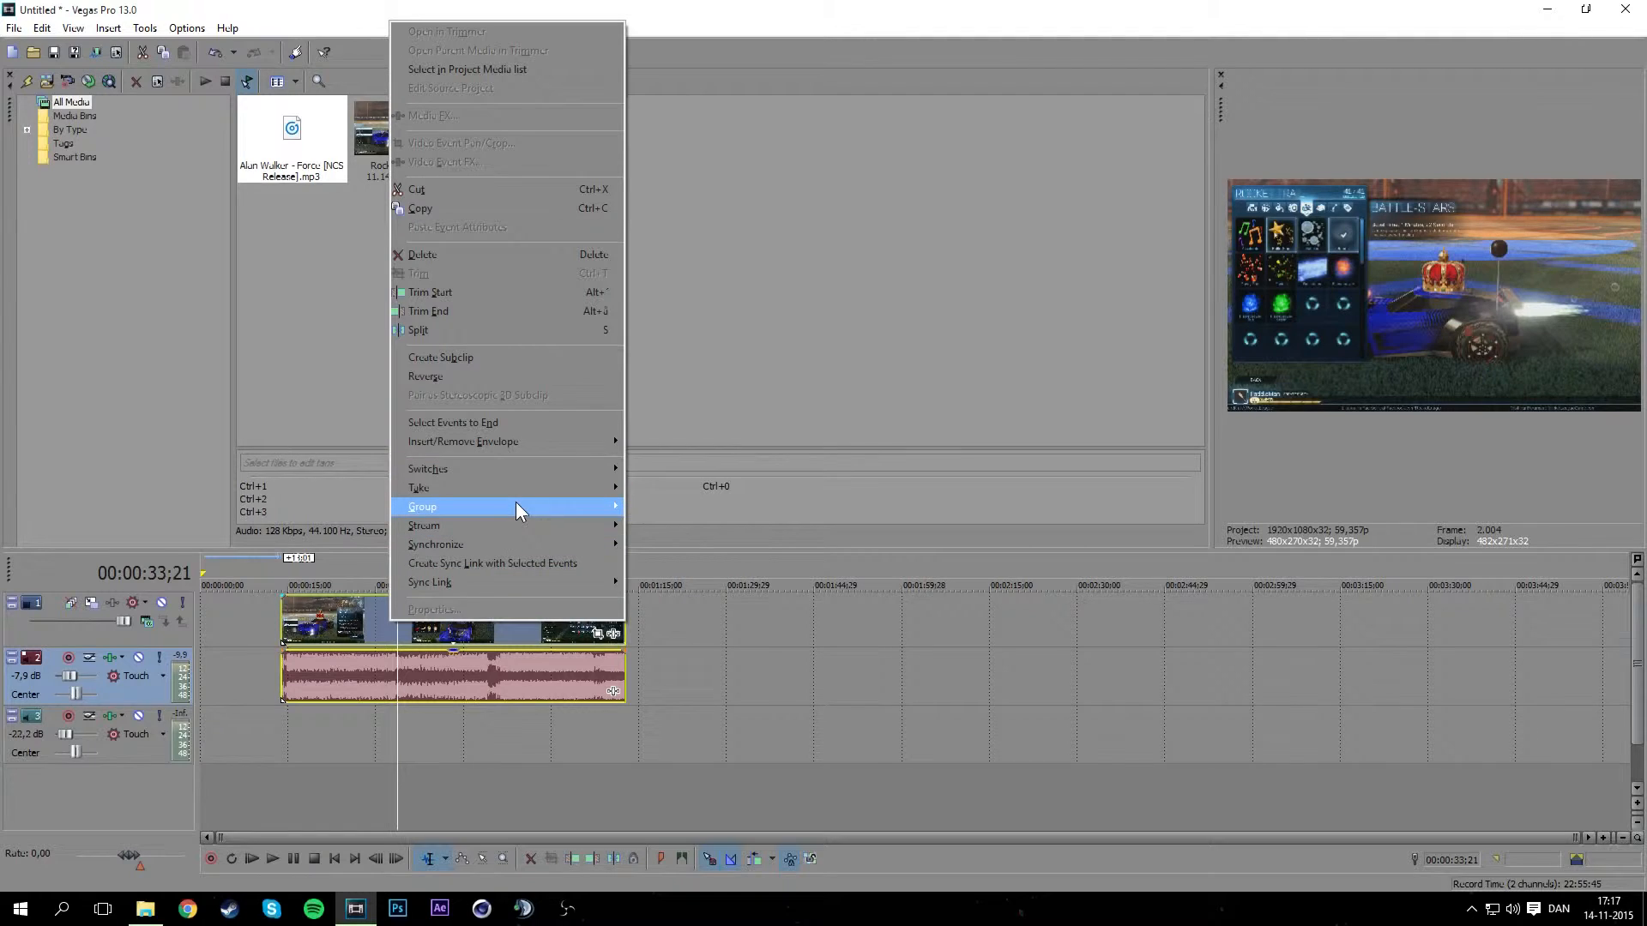
mouse_move(516, 501)
left_click(652, 507)
left_click_drag(392, 655, 512, 665)
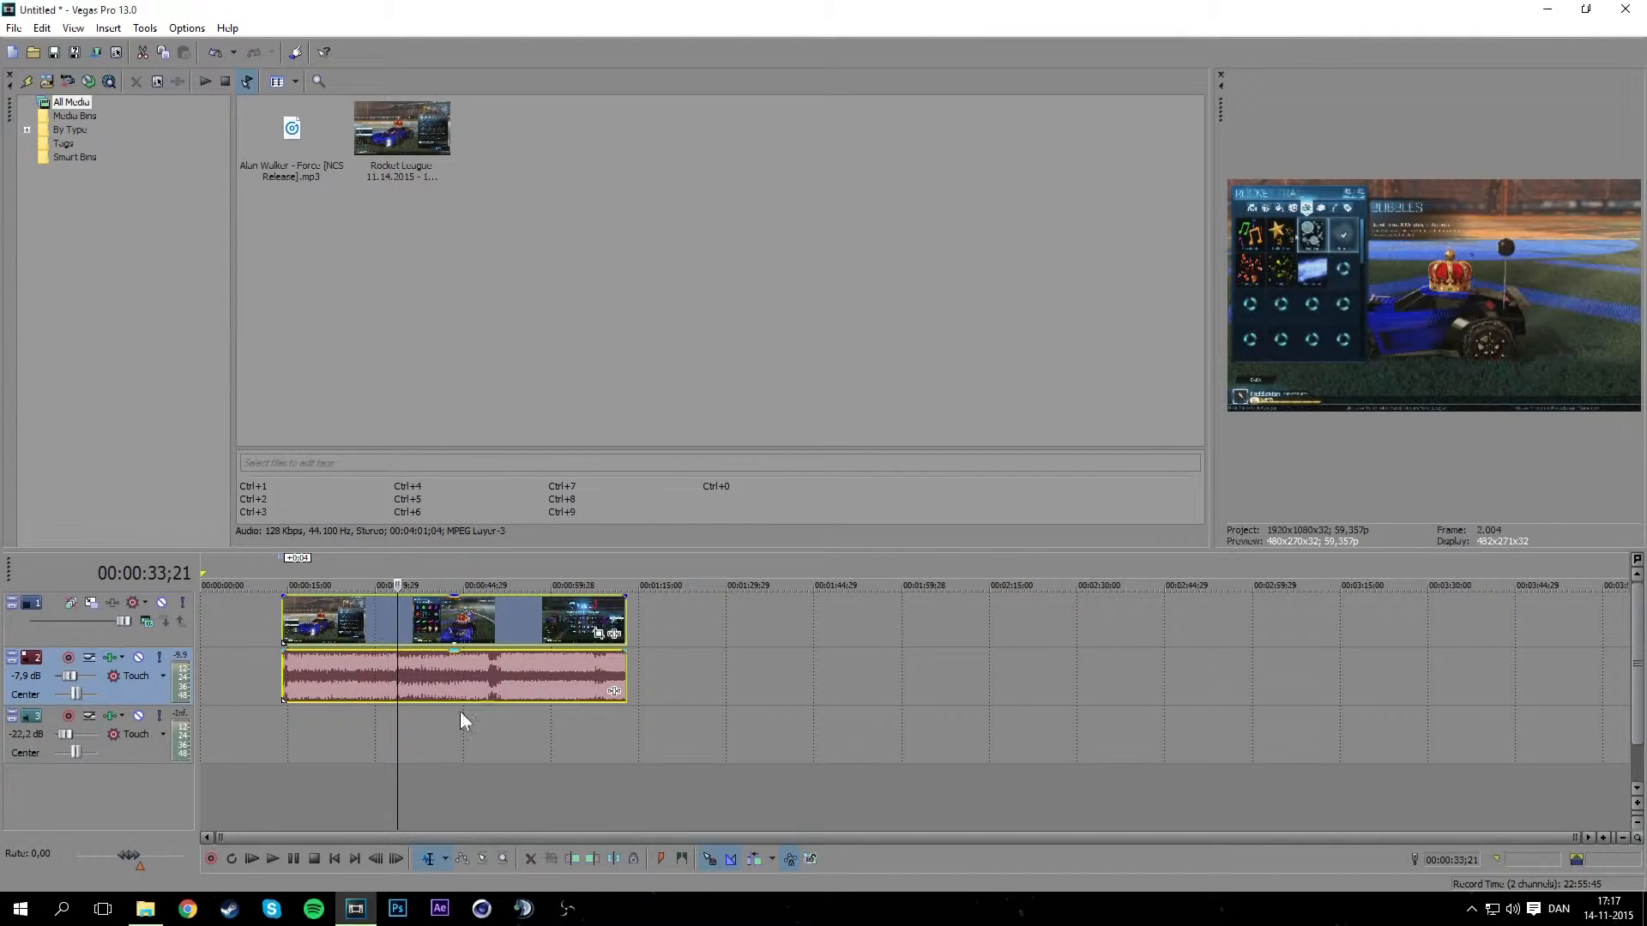
Import Youtube - Twitch overlay.png from the desktop's Twitch\andet folder into the project media and close the file browser.
left_click(145, 909)
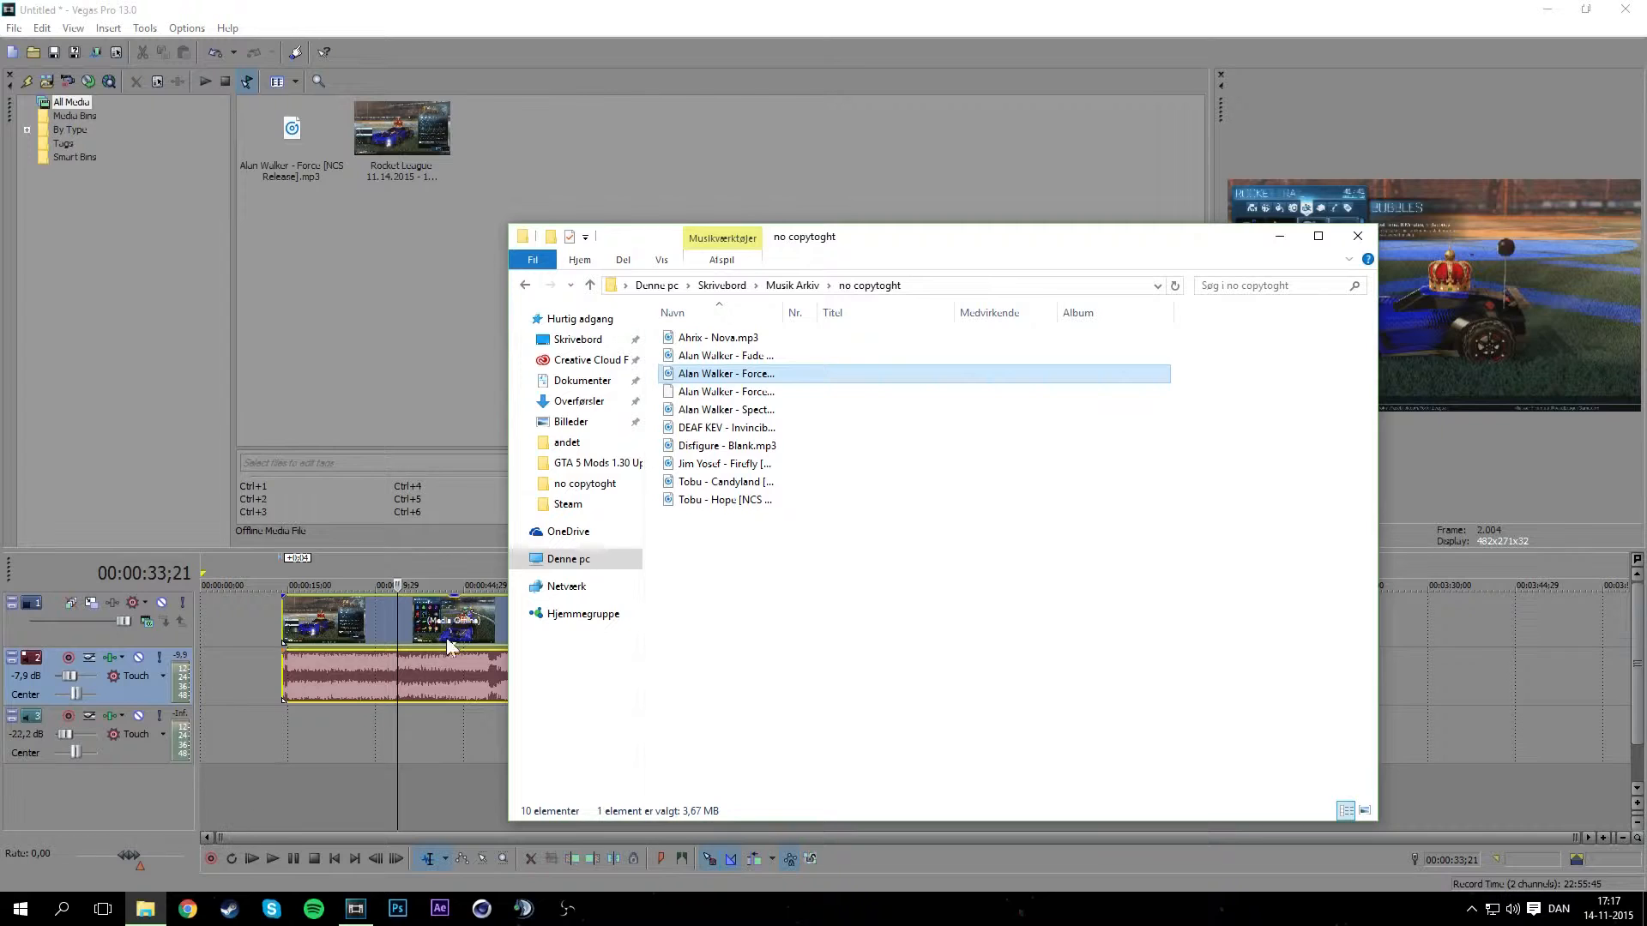
left_click(577, 339)
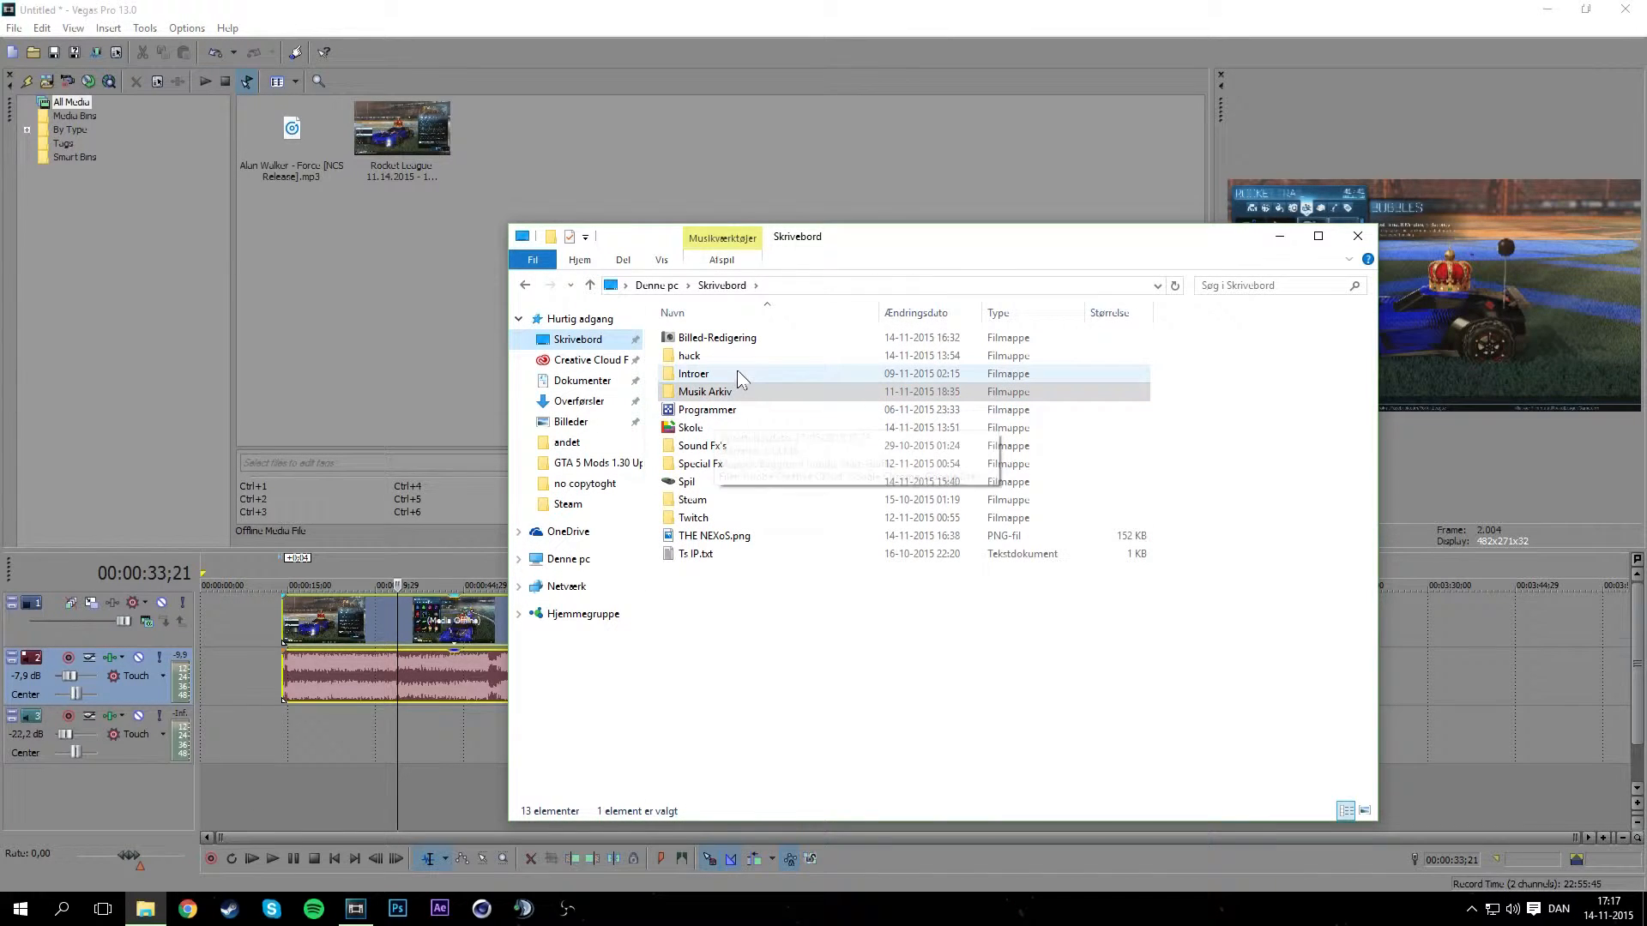
double_click(763, 335)
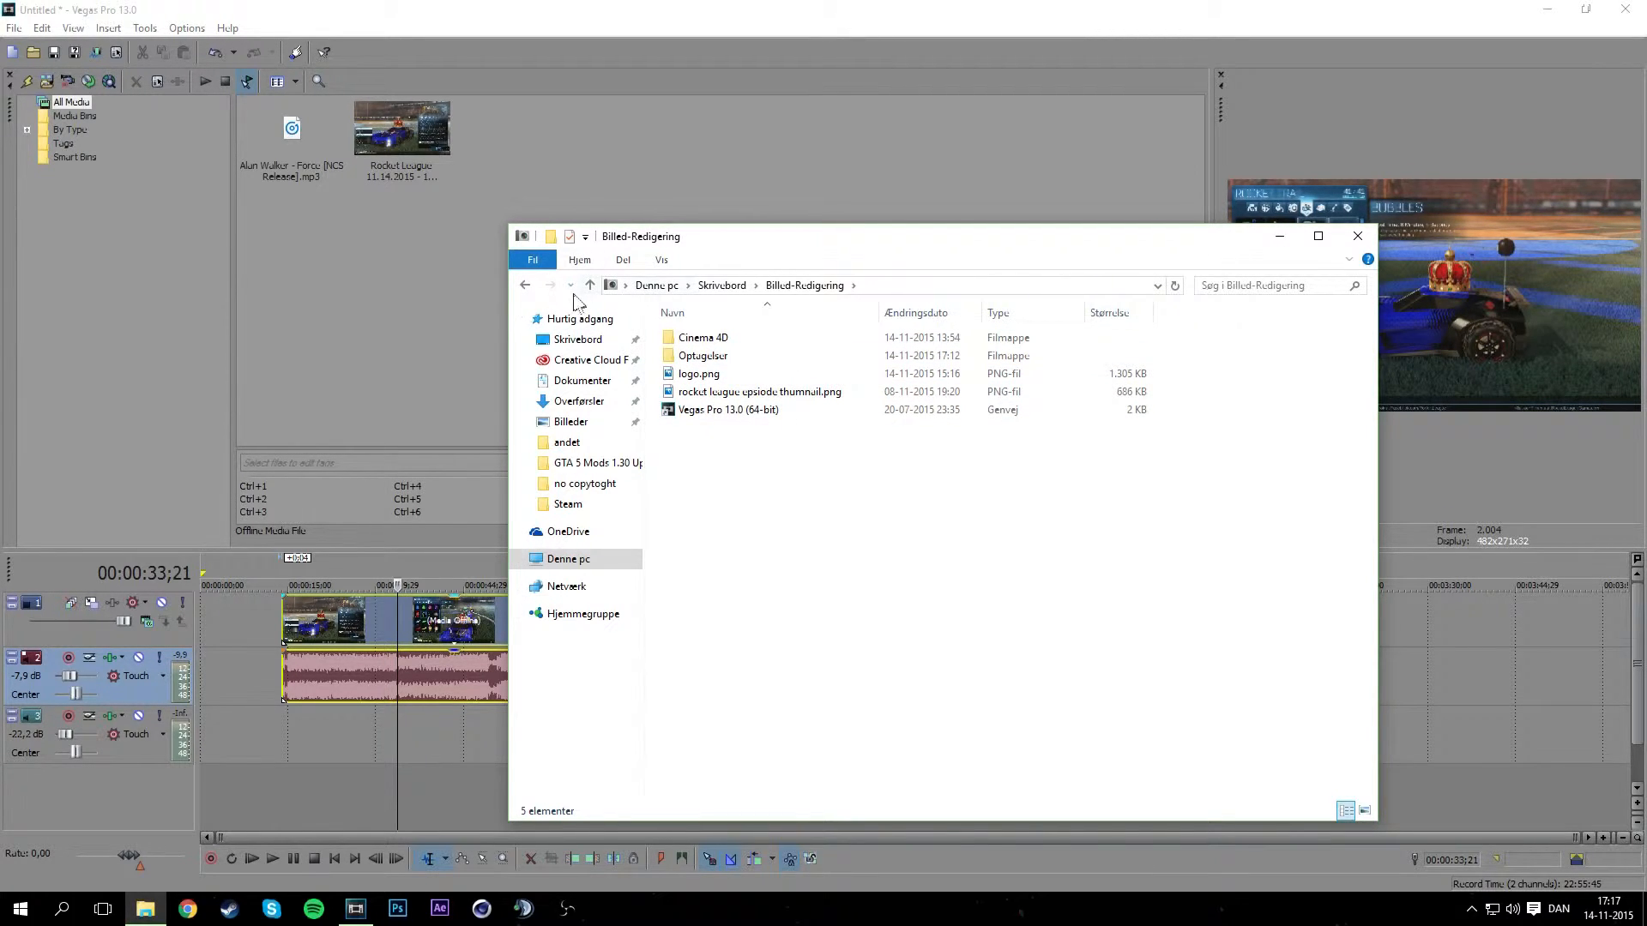
left_click(525, 285)
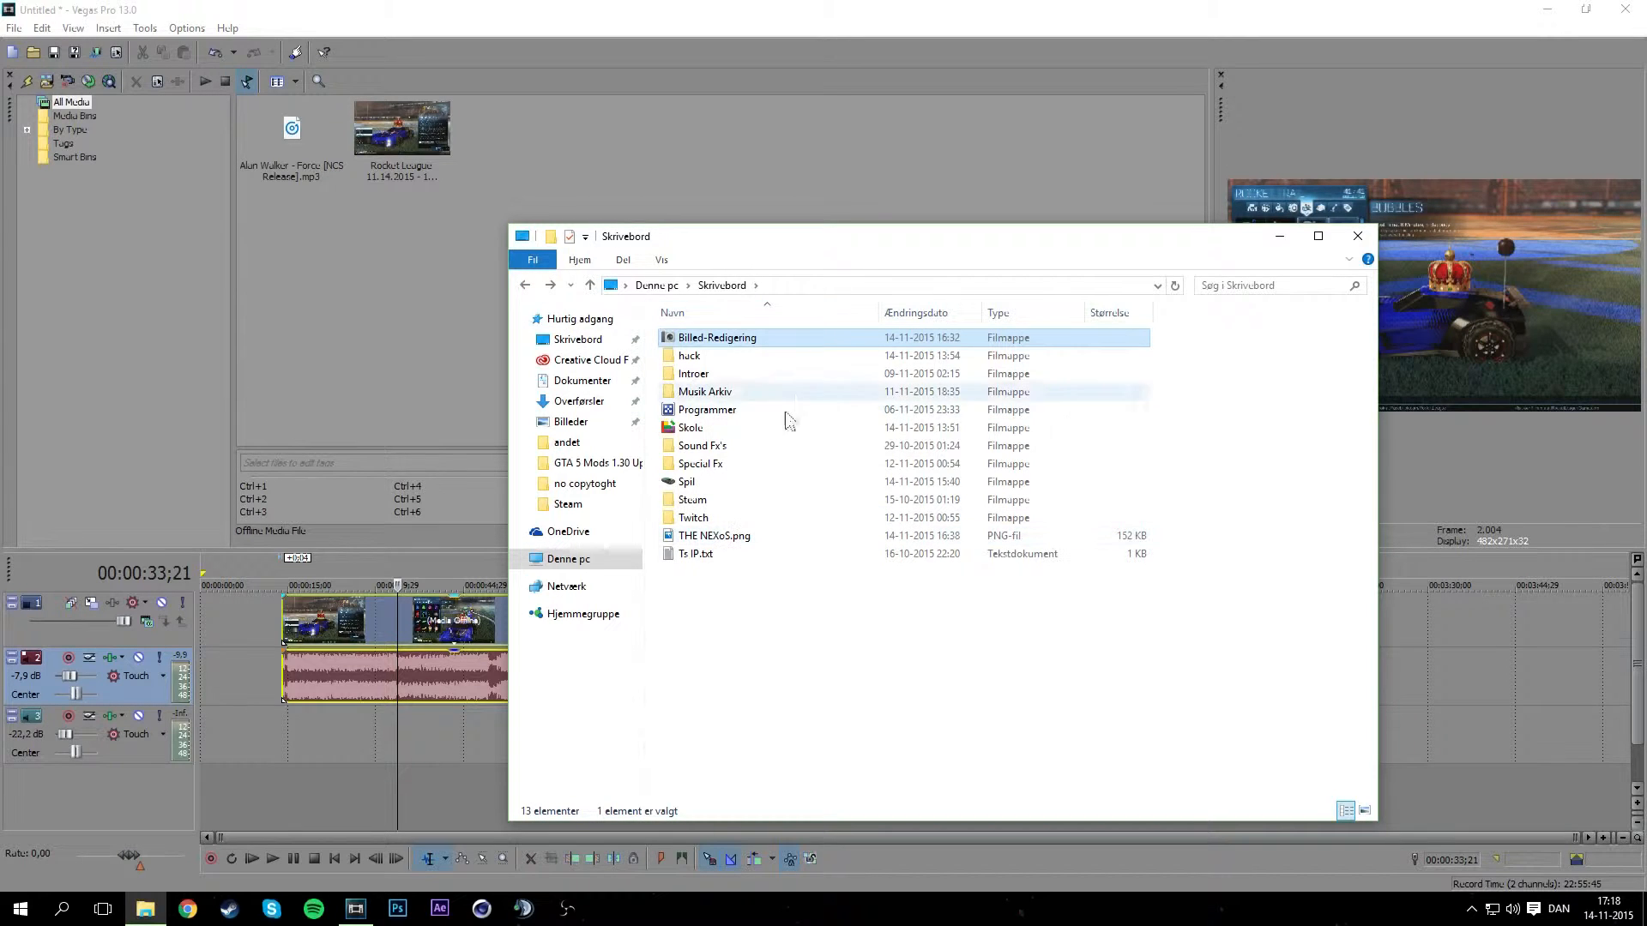
double_click(752, 519)
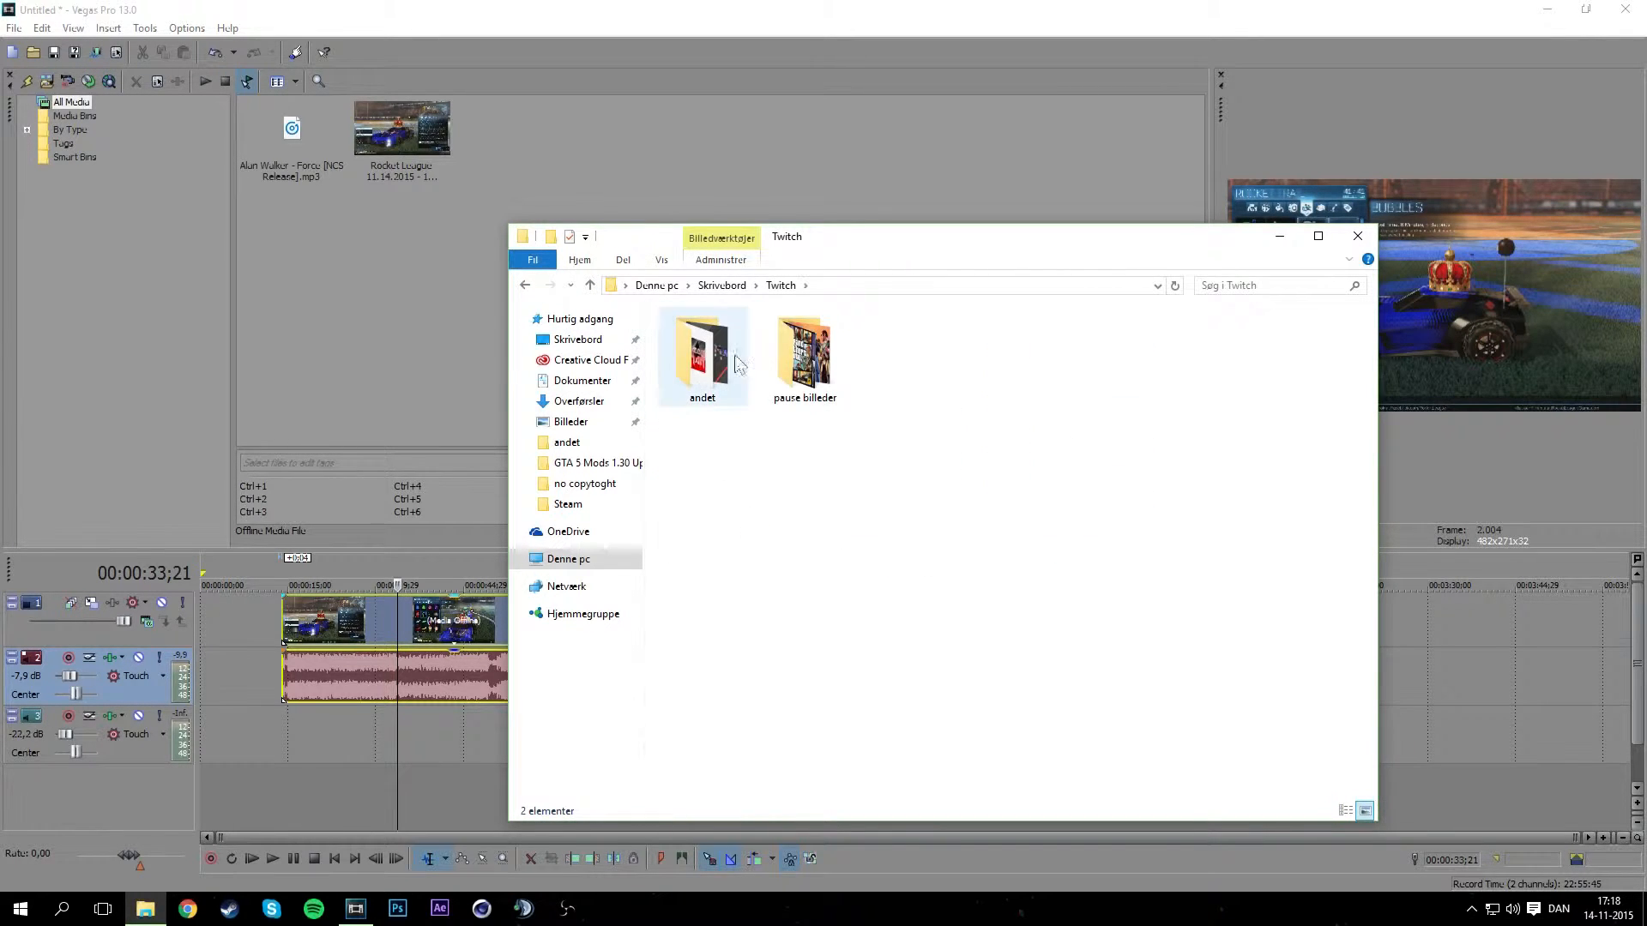
double_click(721, 390)
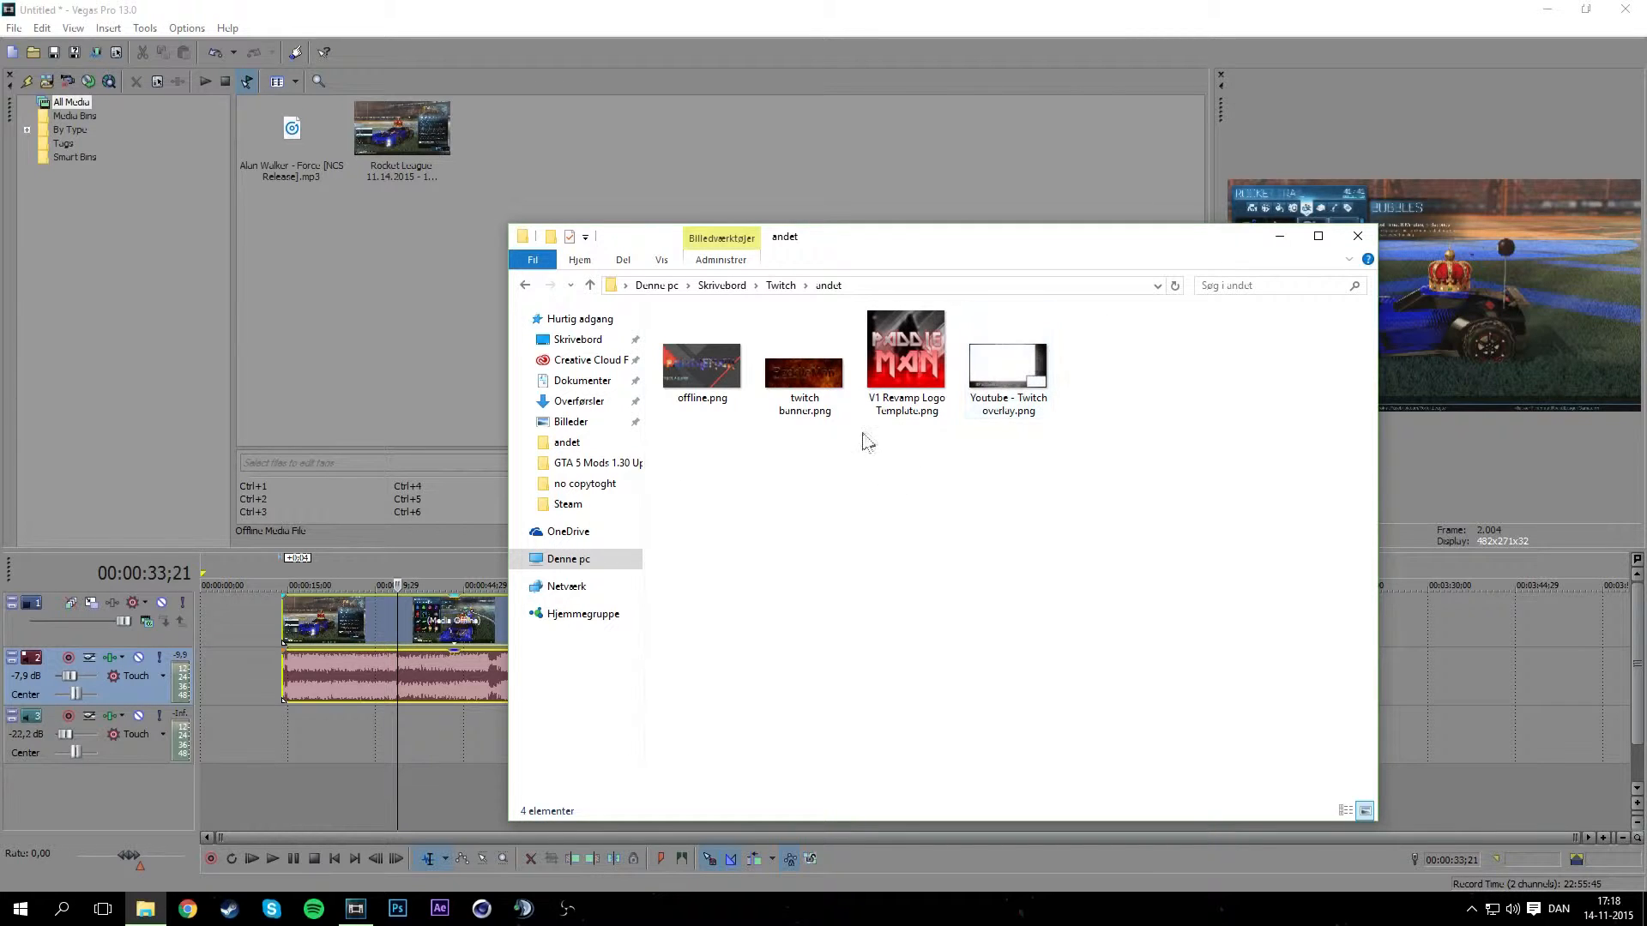
left_click_drag(1008, 365, 843, 221)
left_click(1357, 236)
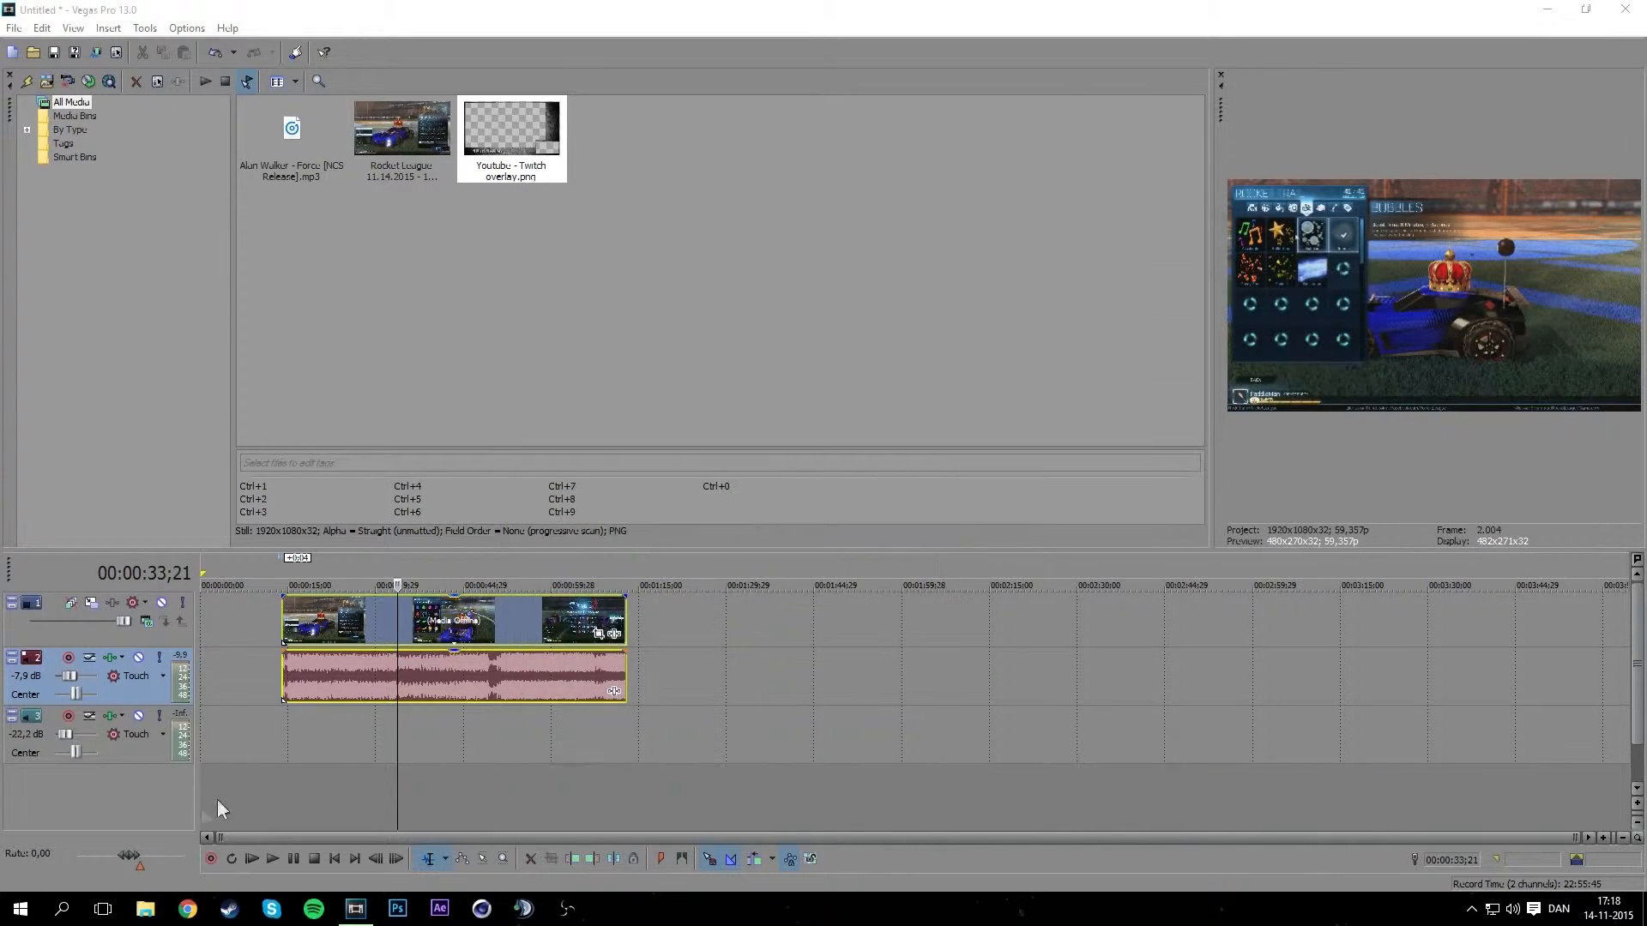
Move the grouped video and song events back to the timeline start, dropping them onto new tracks below the existing ones.
left_click_drag(502, 621, 231, 749)
left_click_drag(318, 669, 255, 686)
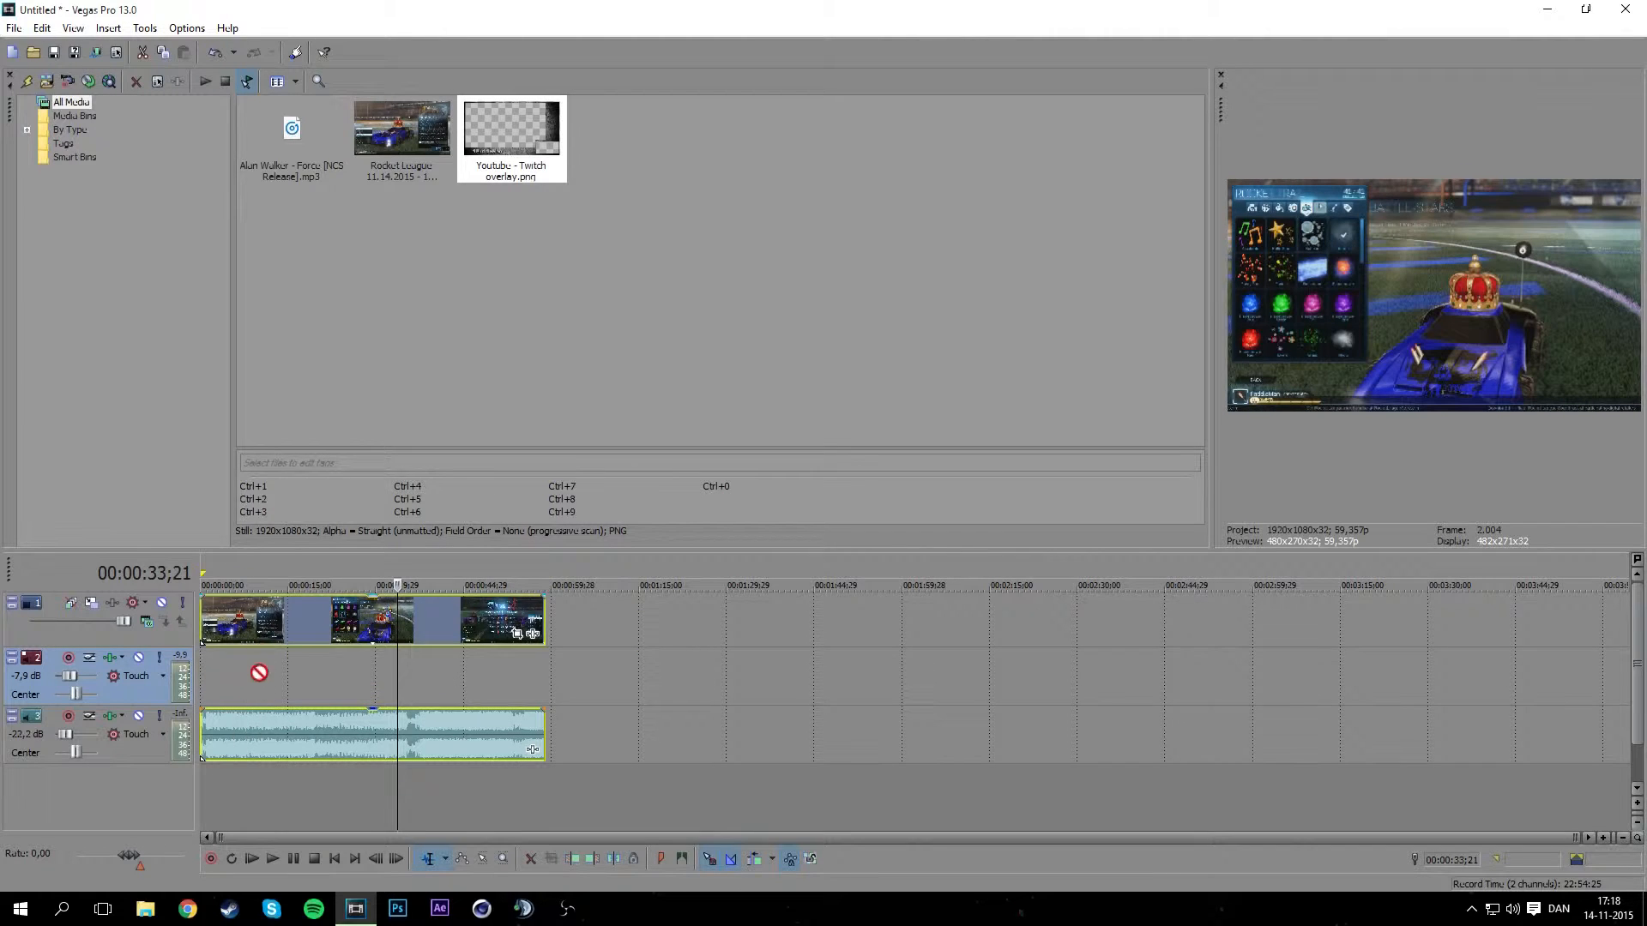
left_click_drag(260, 755, 250, 757)
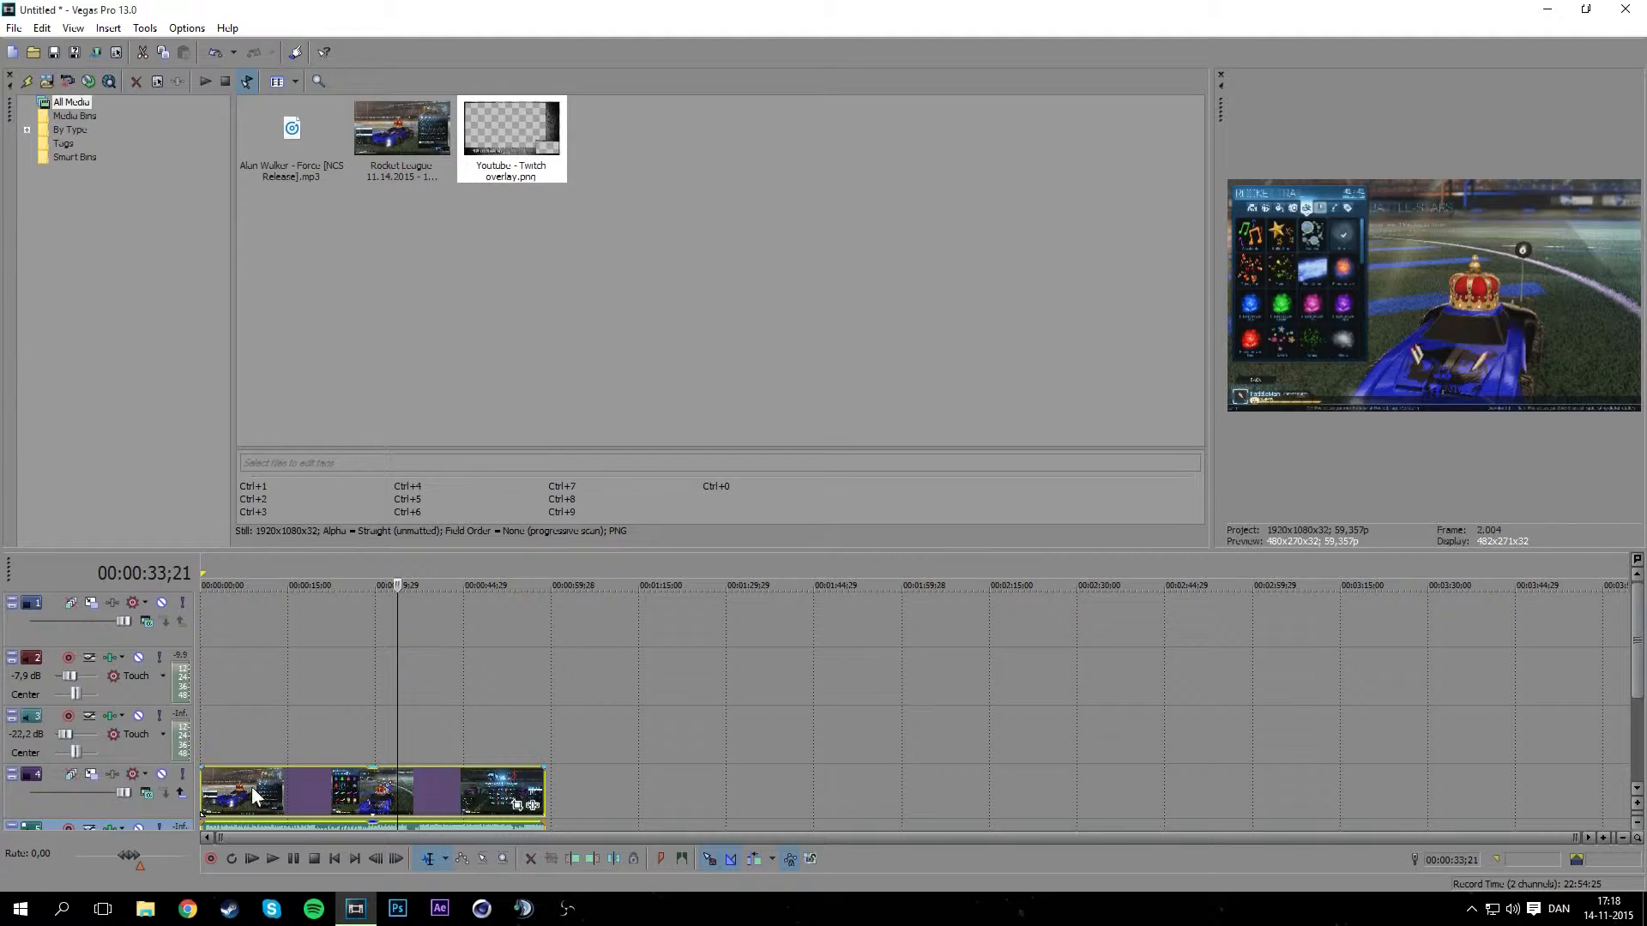
left_click(252, 796)
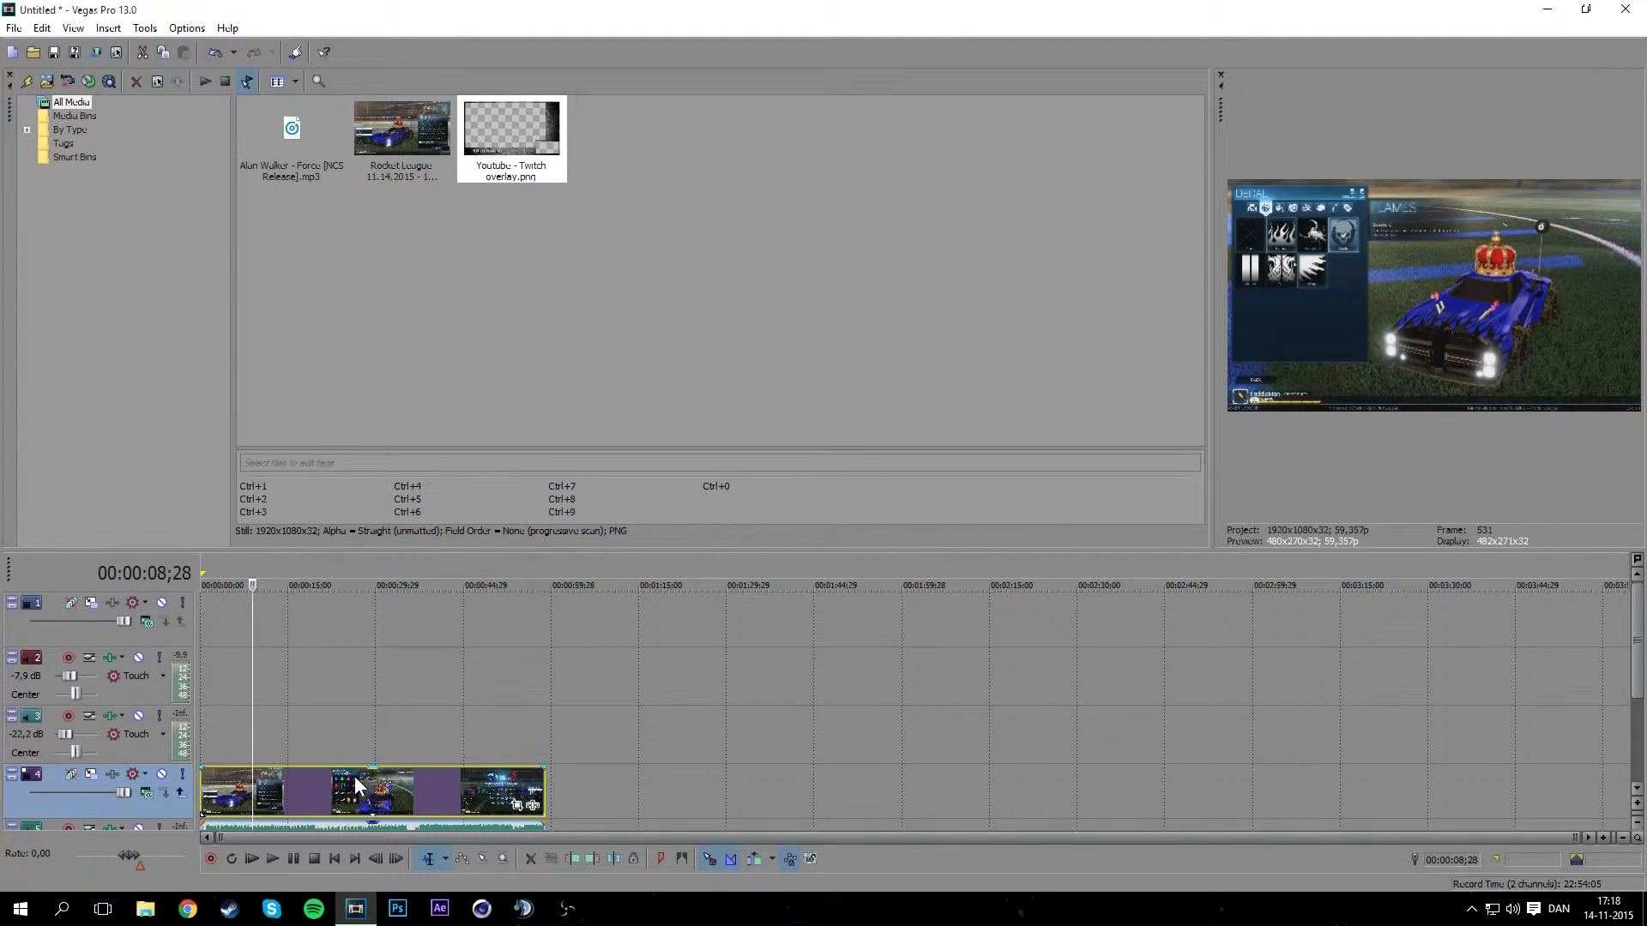
Return the gameplay video to the first track and the song to the second, both beginning at the timeline start.
left_click_drag(320, 680, 306, 621)
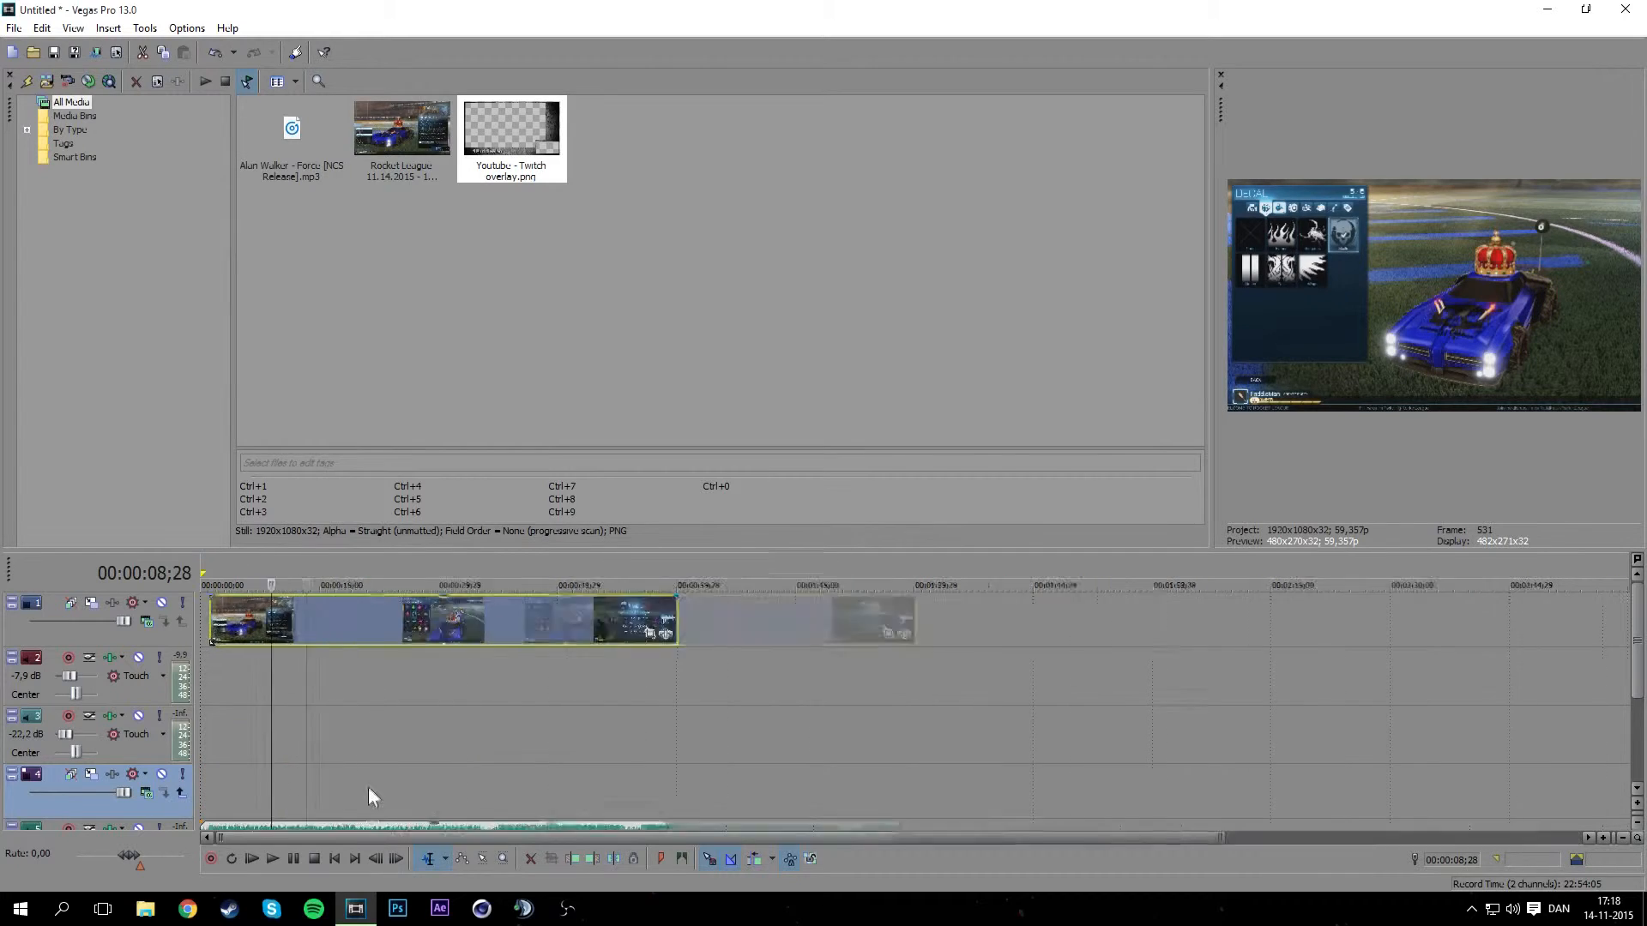
left_click(347, 831)
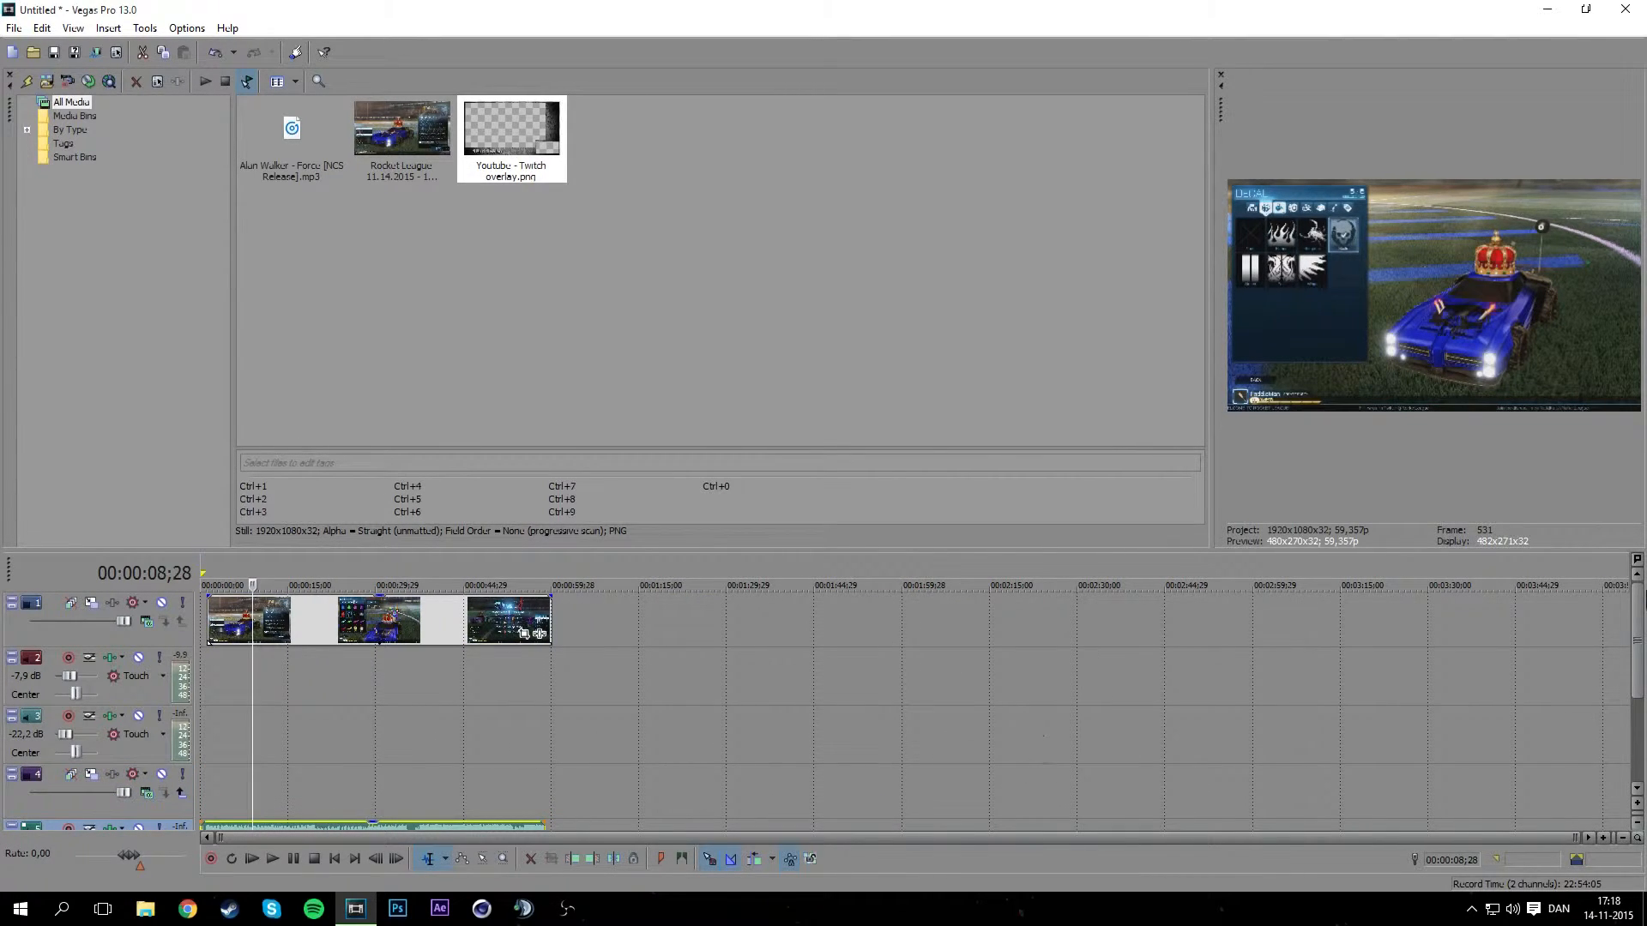
scroll(386, 772, "down", 2)
left_click_drag(431, 733, 415, 512)
left_click_drag(336, 681, 336, 682)
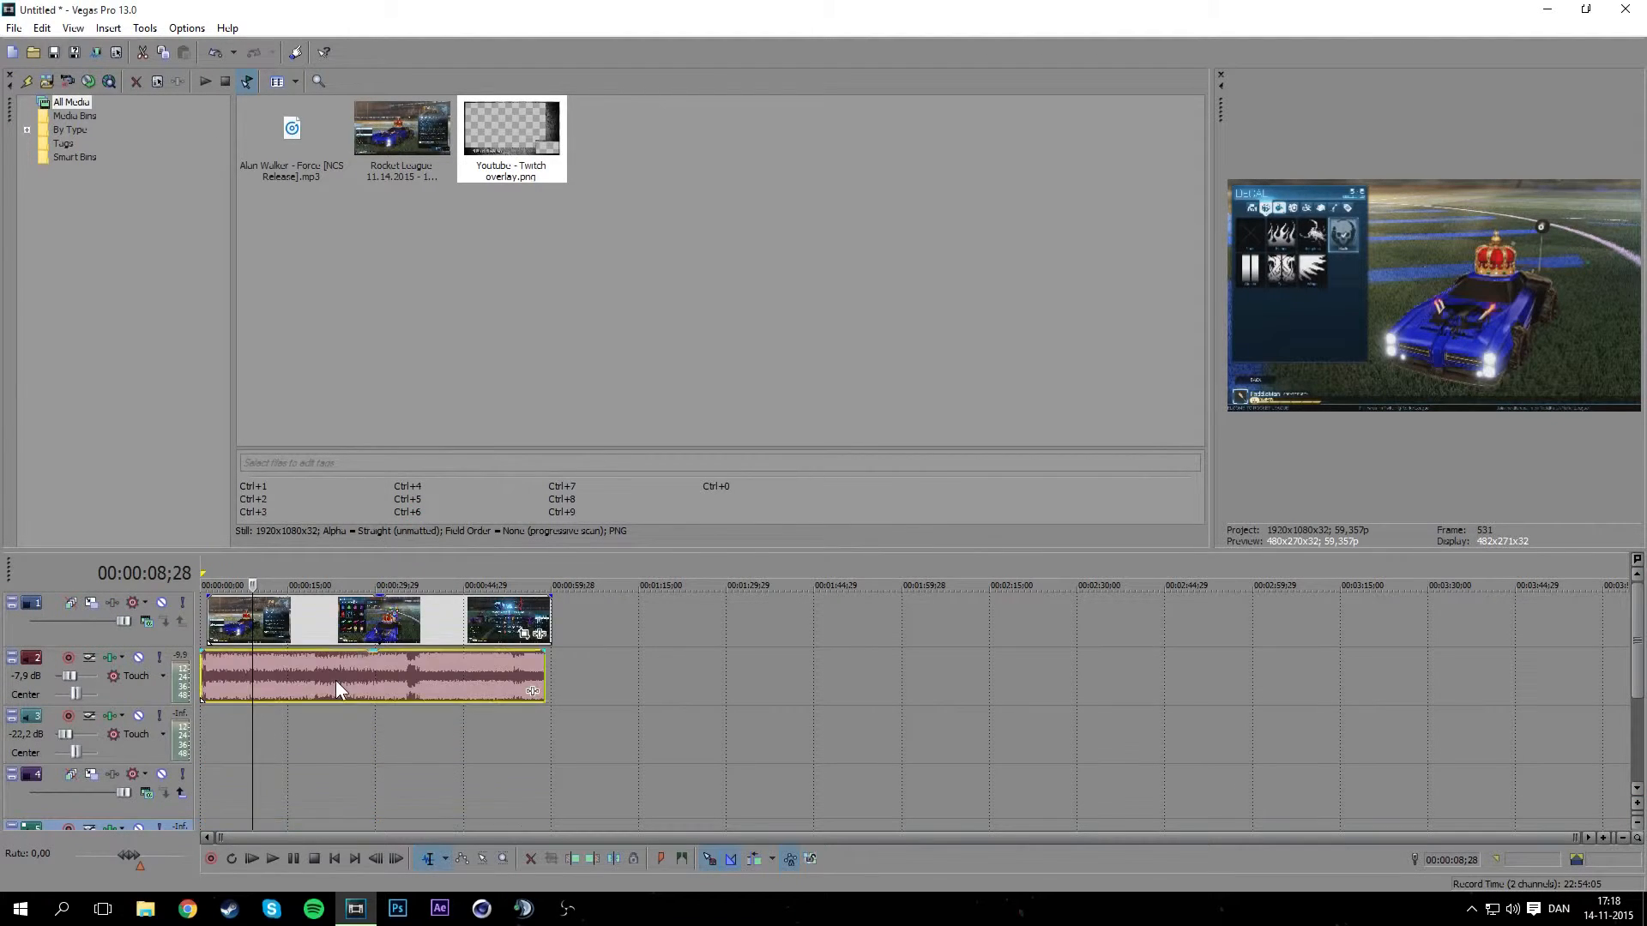
left_click_drag(373, 618, 361, 613)
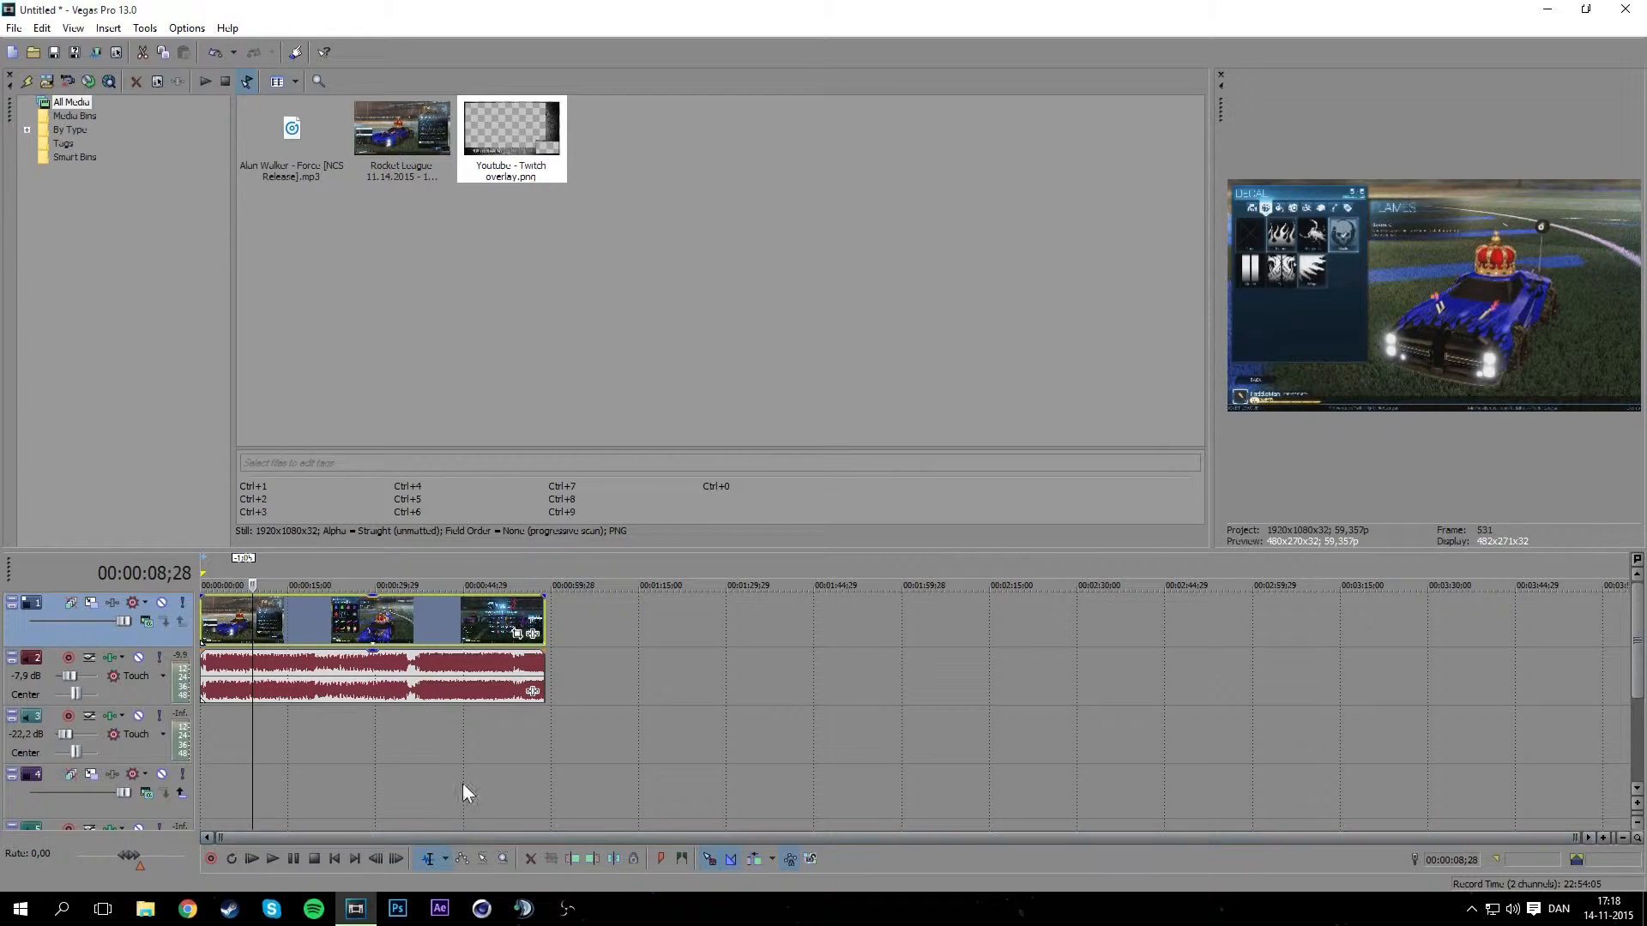
scroll(1419, 766, "up", 2)
scroll(1192, 693, "down", 2)
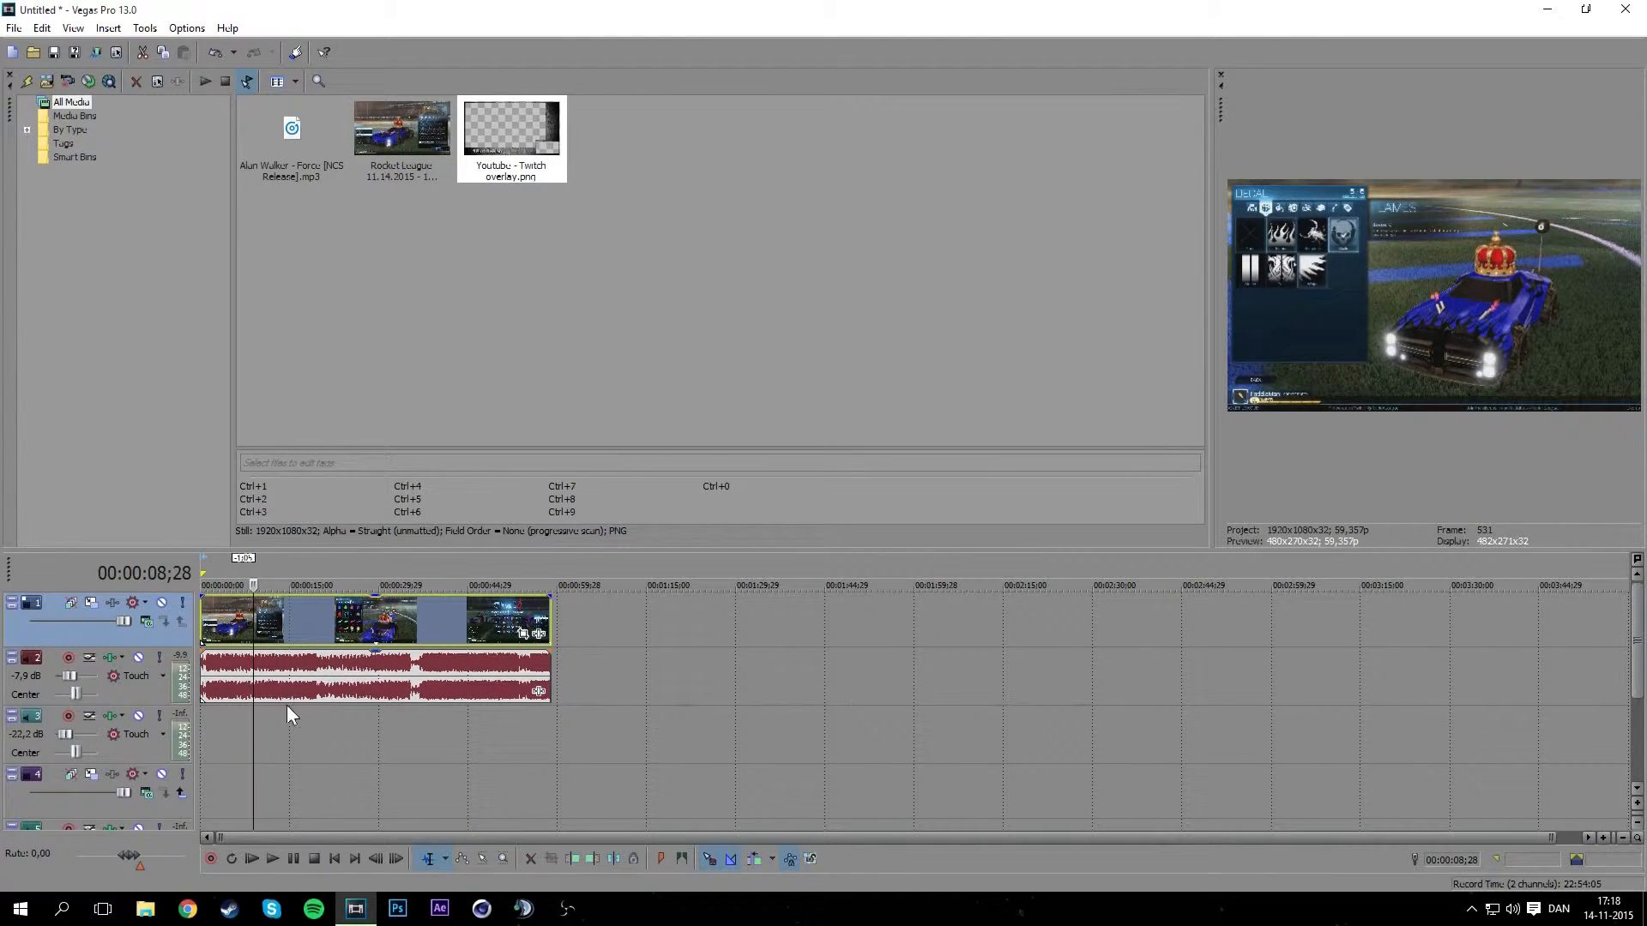
Delete the three empty tracks below the song, leaving only the gameplay video and music tracks.
left_click(231, 729)
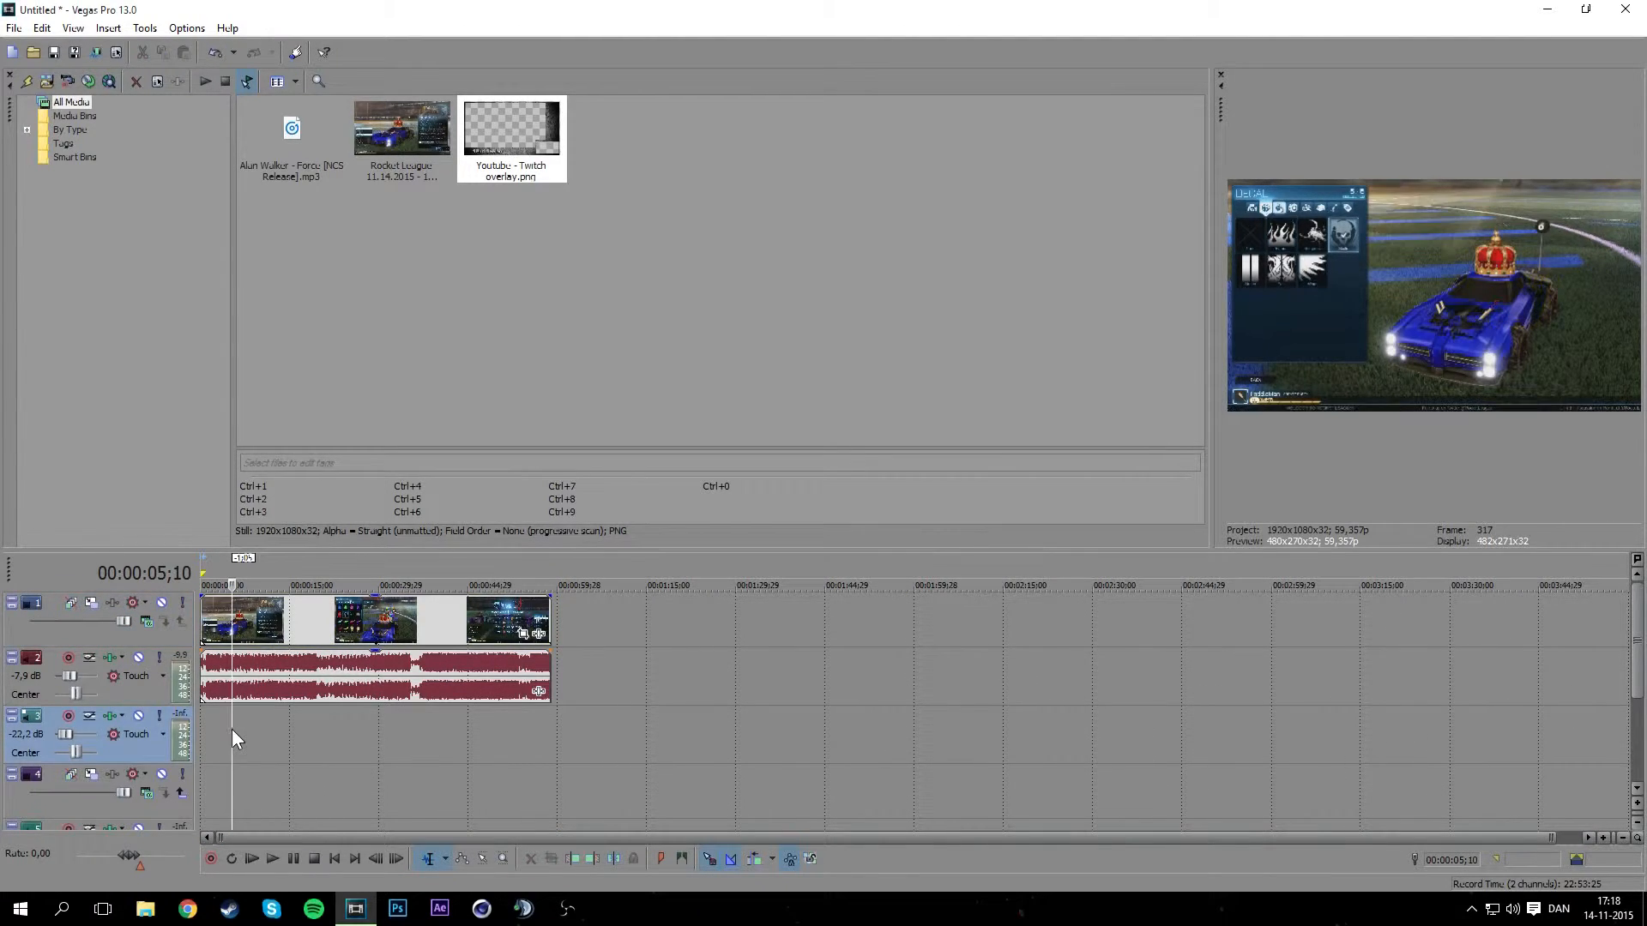
right_click(118, 748)
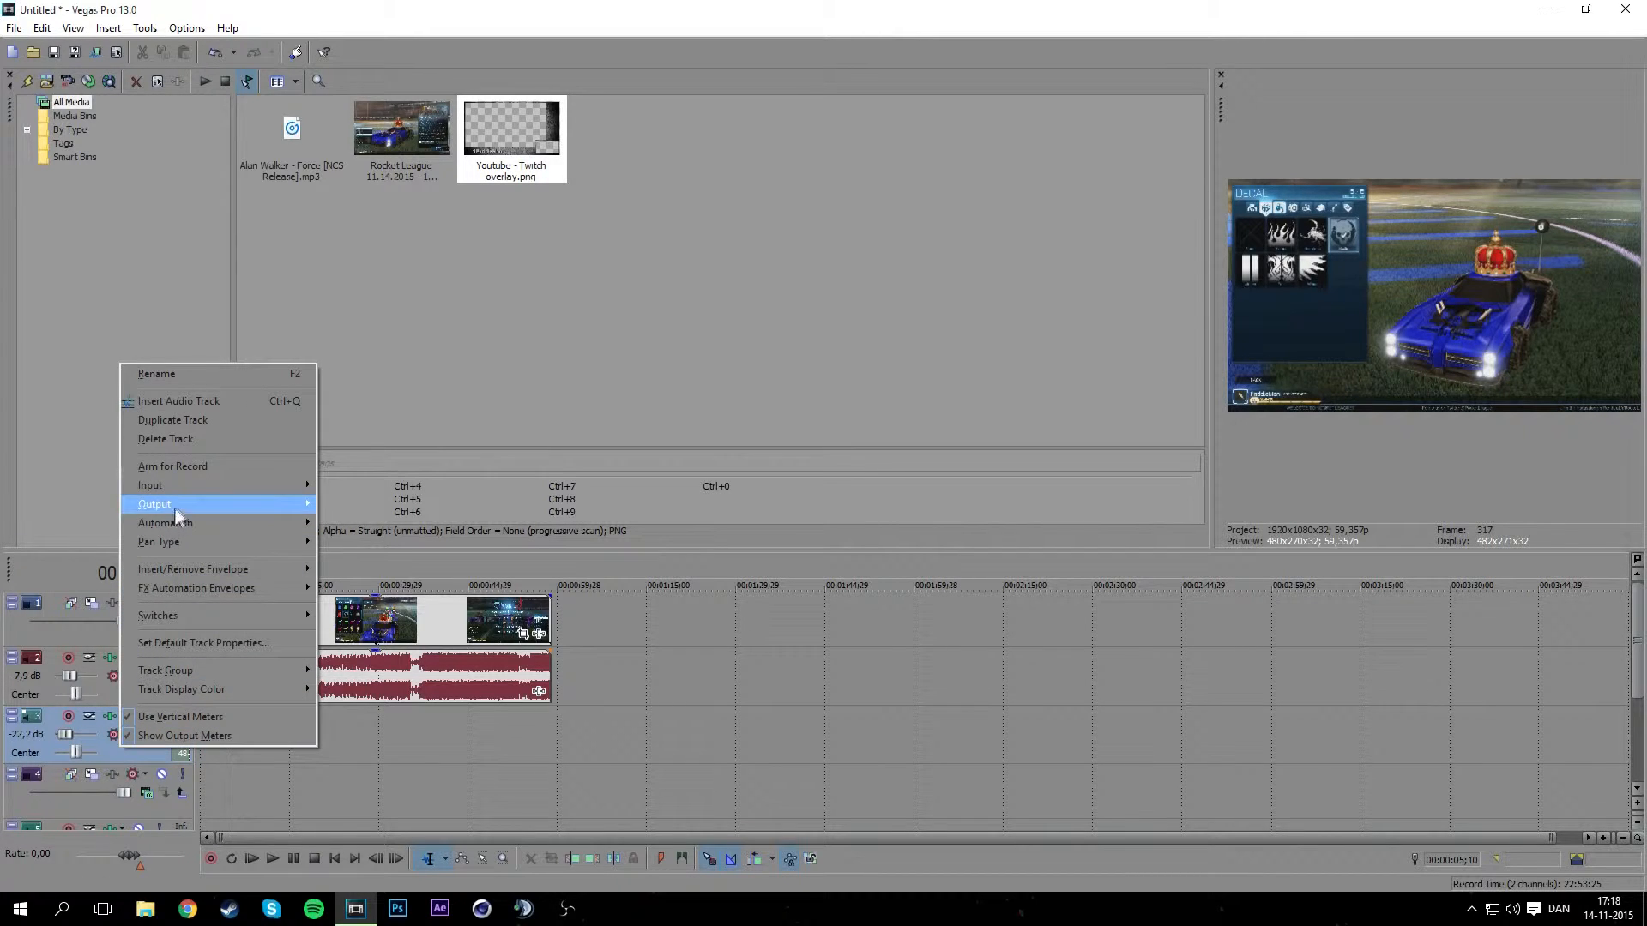
left_click(192, 441)
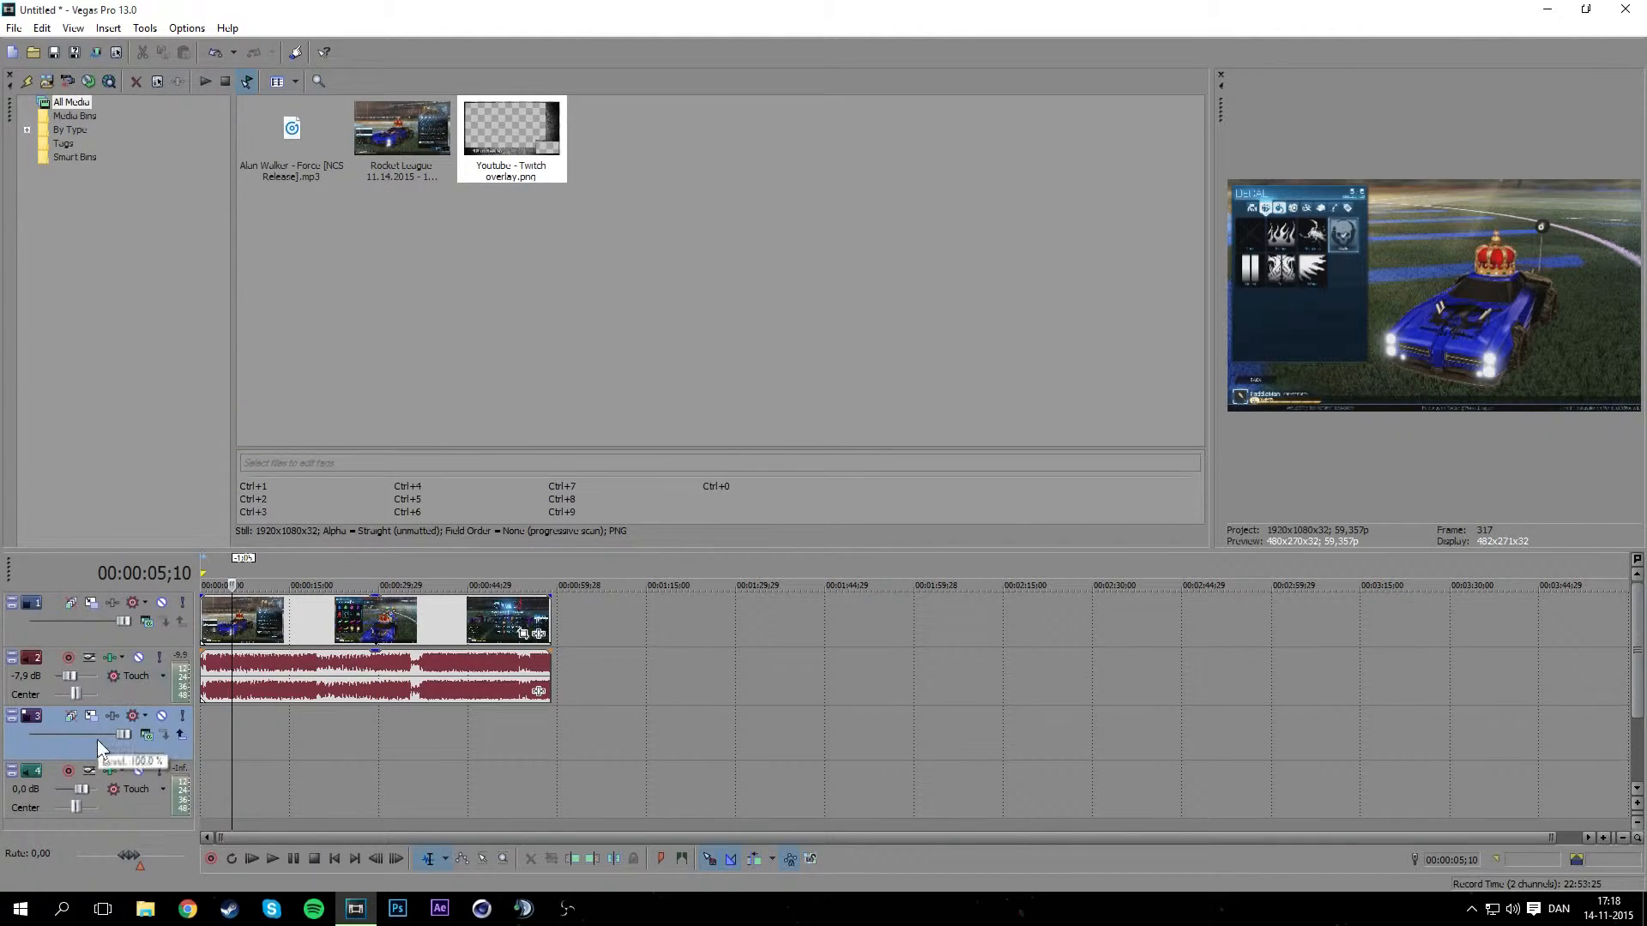
right_click(53, 744)
left_click(110, 546)
right_click(55, 753)
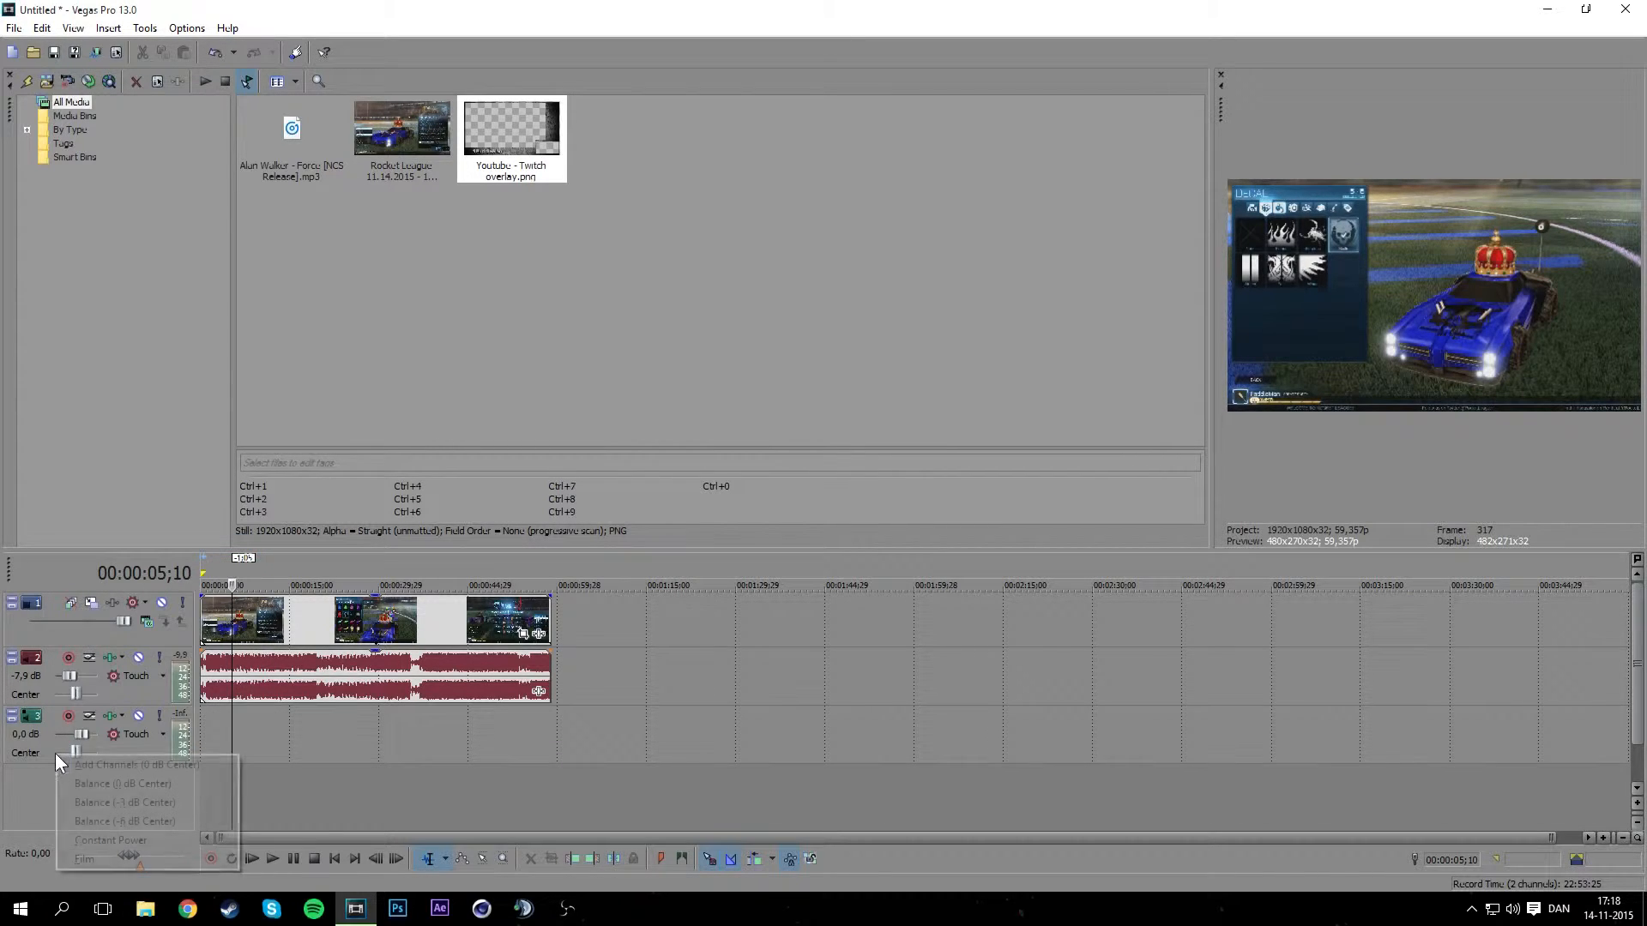
right_click(36, 764)
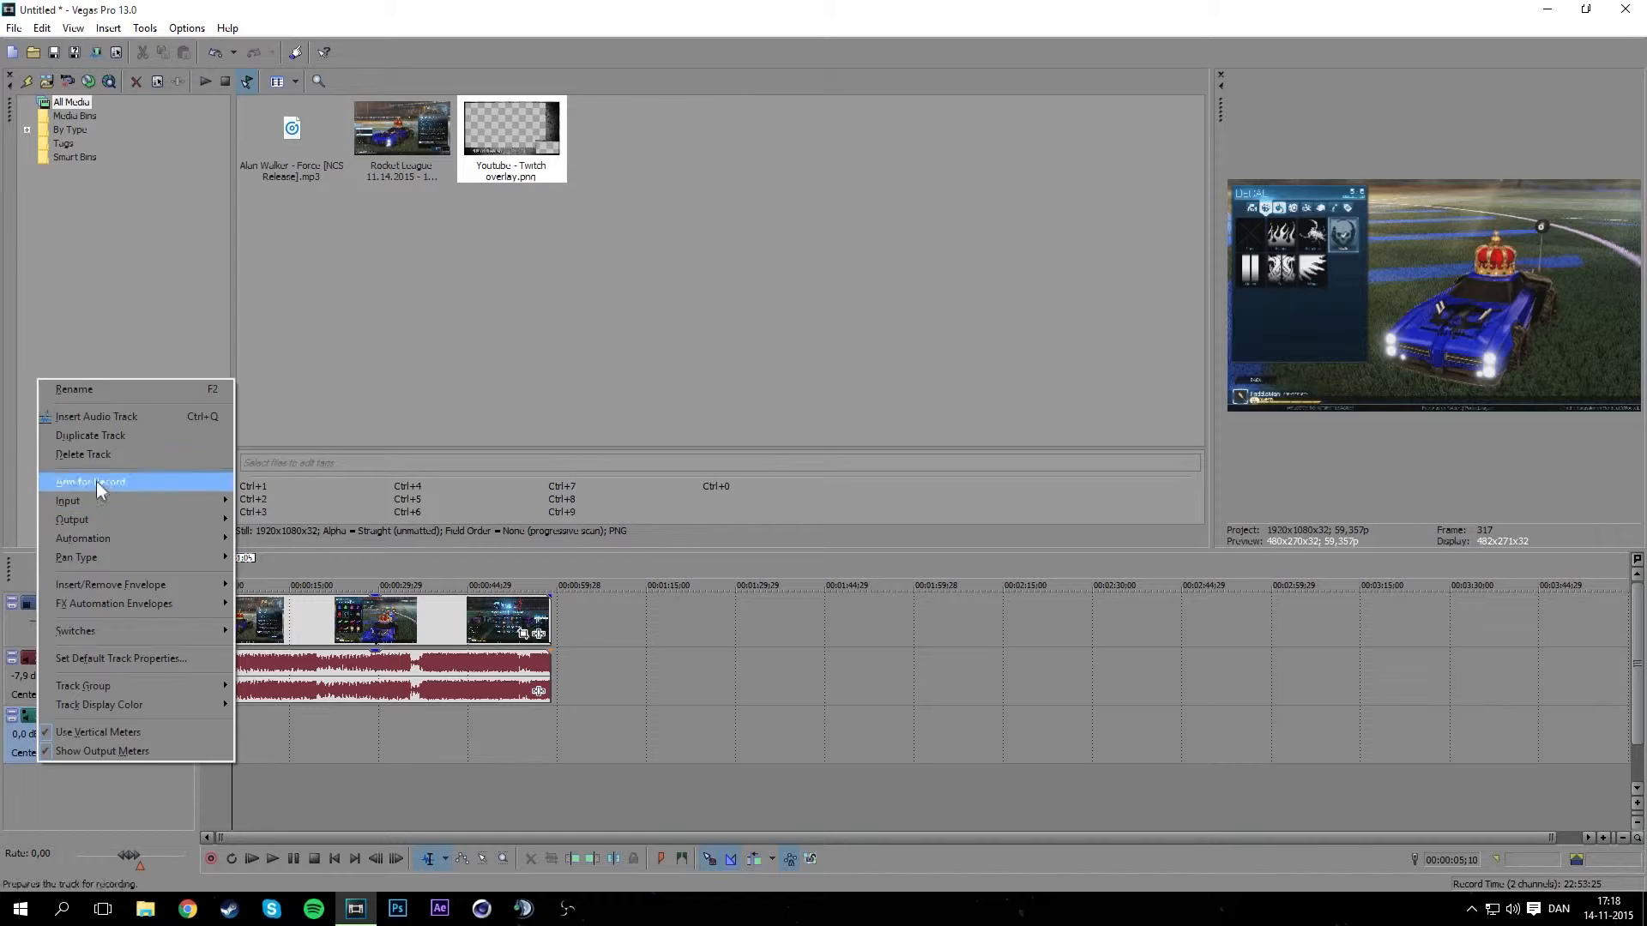
left_click(117, 449)
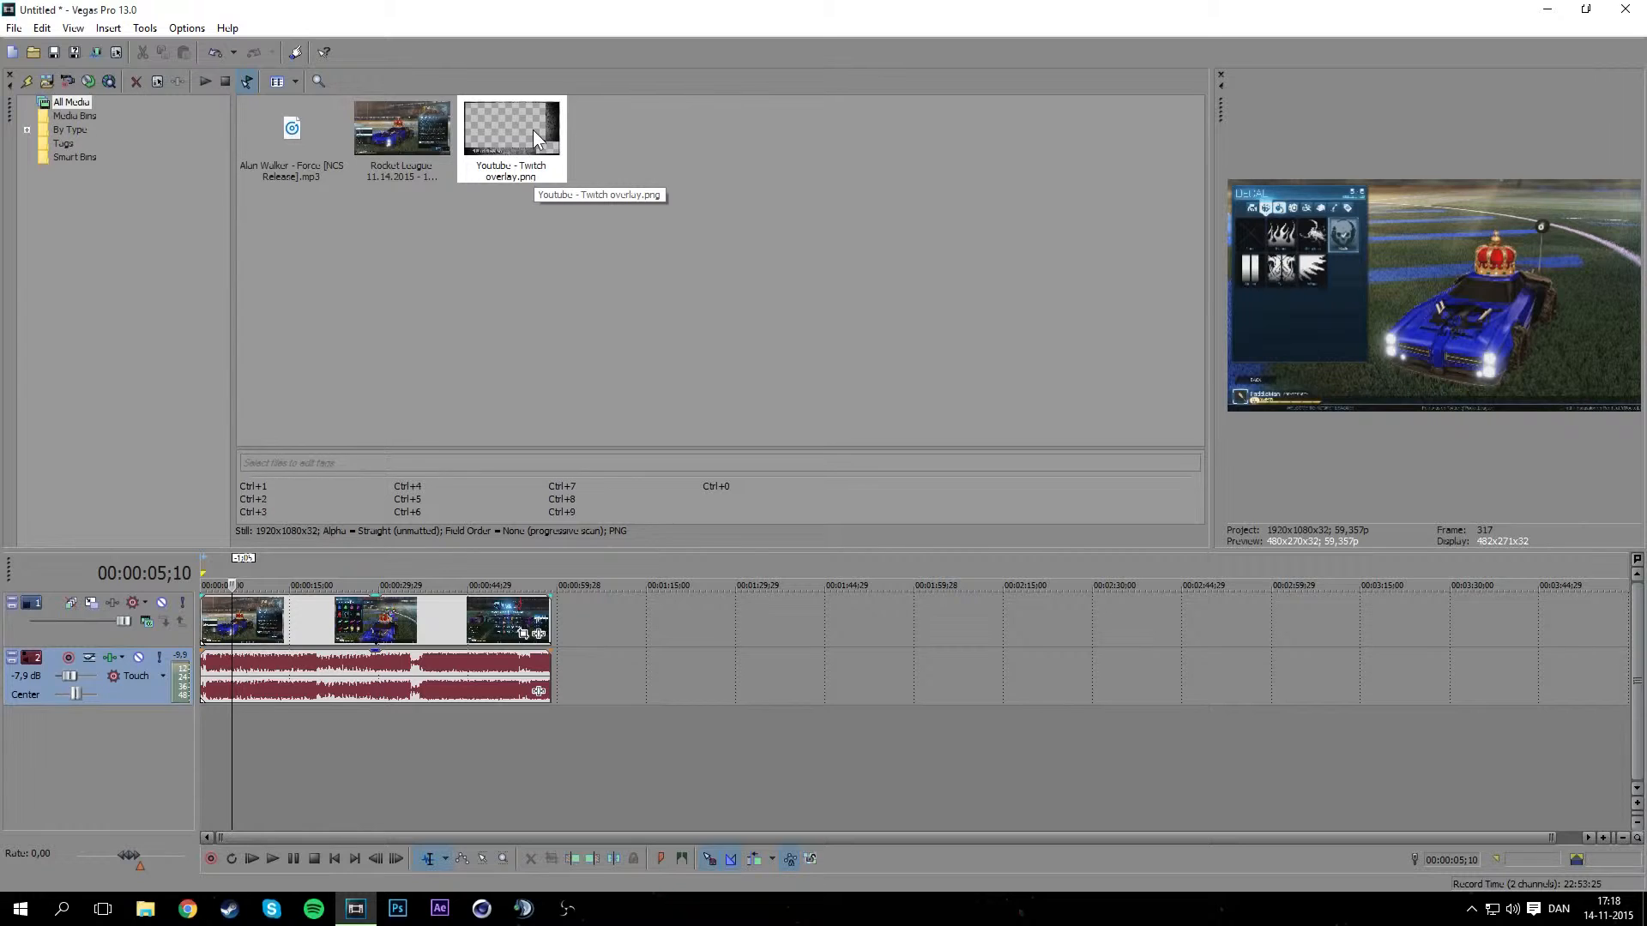
Place Youtube - Twitch overlay.png at the timeline start on a new video track above the gameplay.
left_click_drag(532, 130, 385, 520)
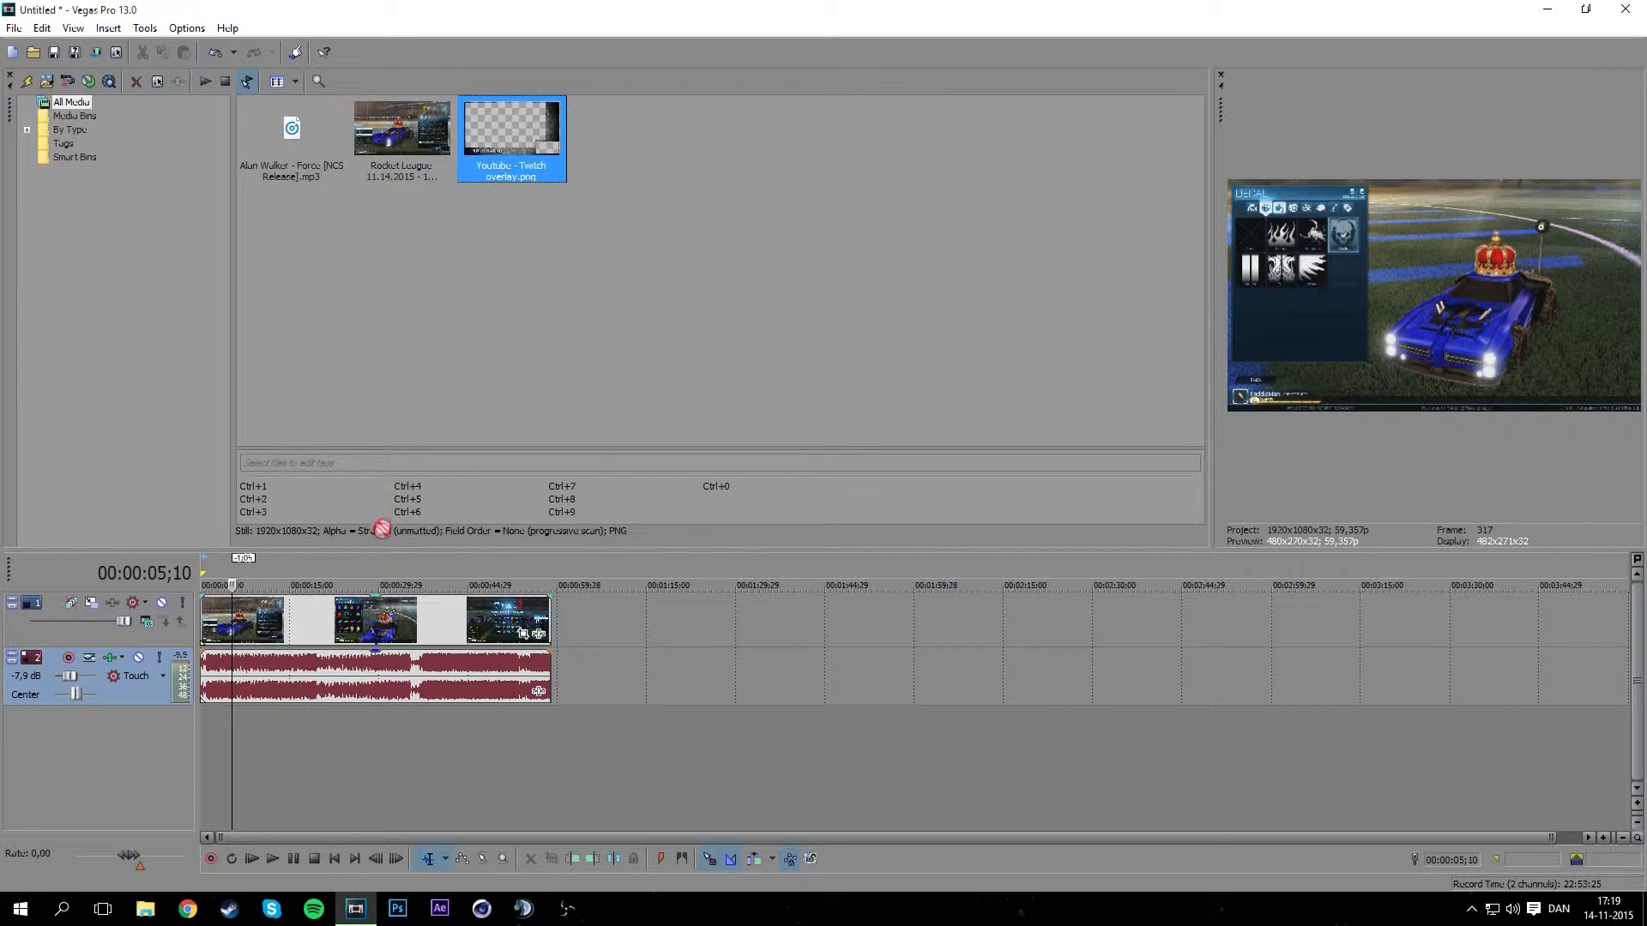
left_click_drag(369, 579, 311, 598)
left_click_drag(276, 590, 212, 618)
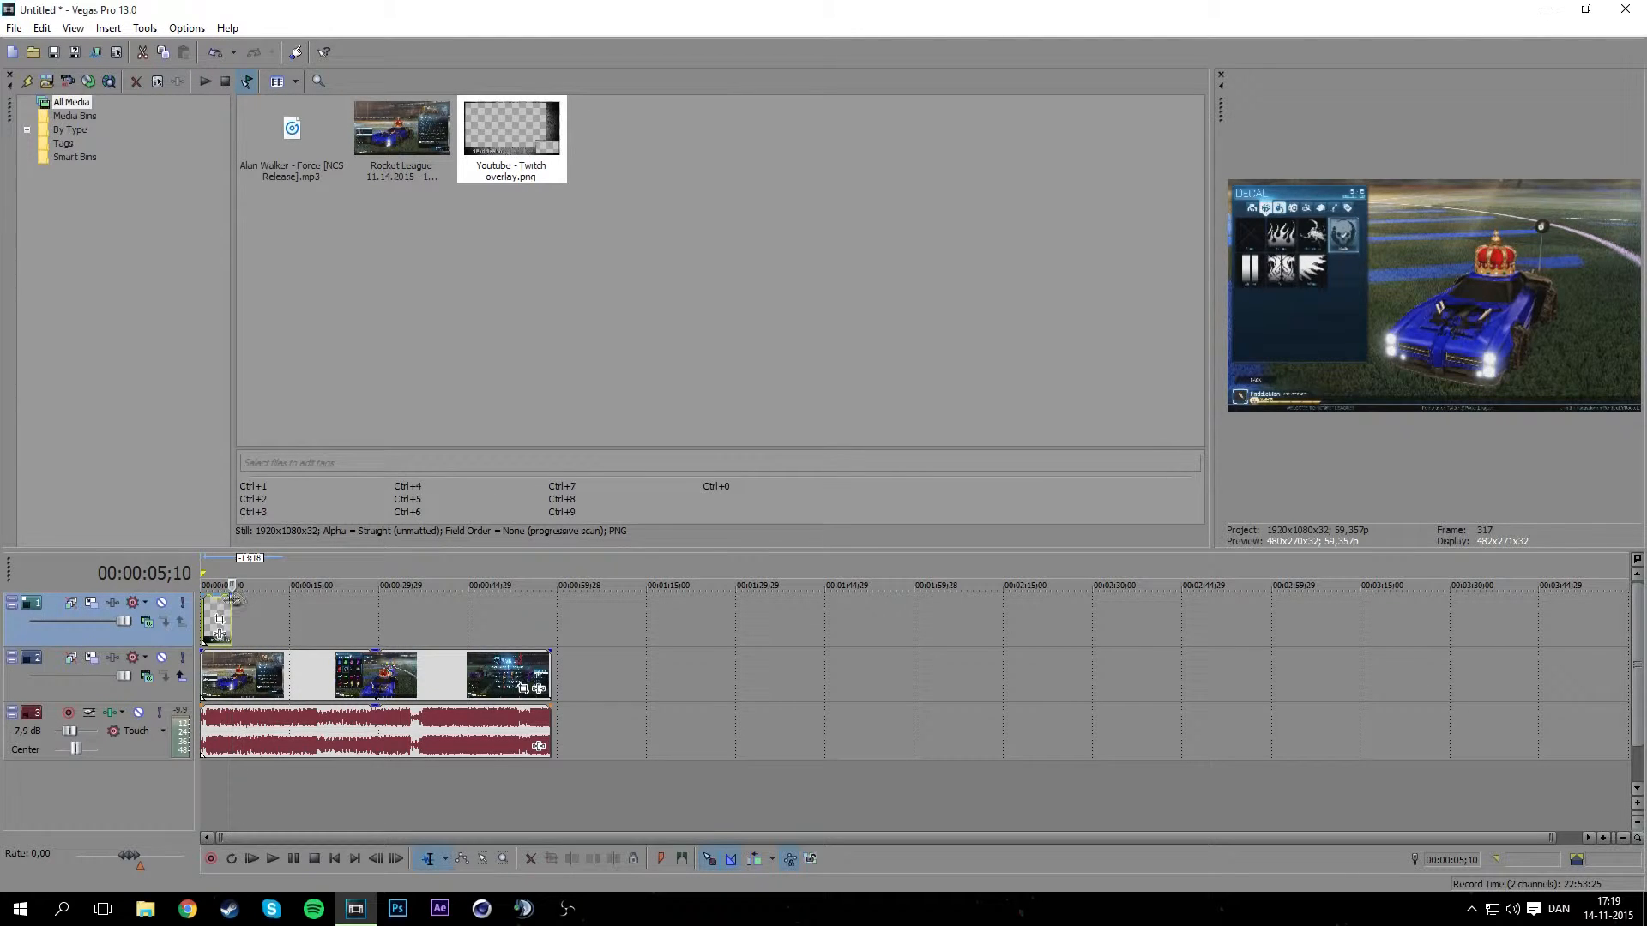
Play the project from the start and scrub around the overlay's end to compare the picture with and without it.
left_click(203, 776)
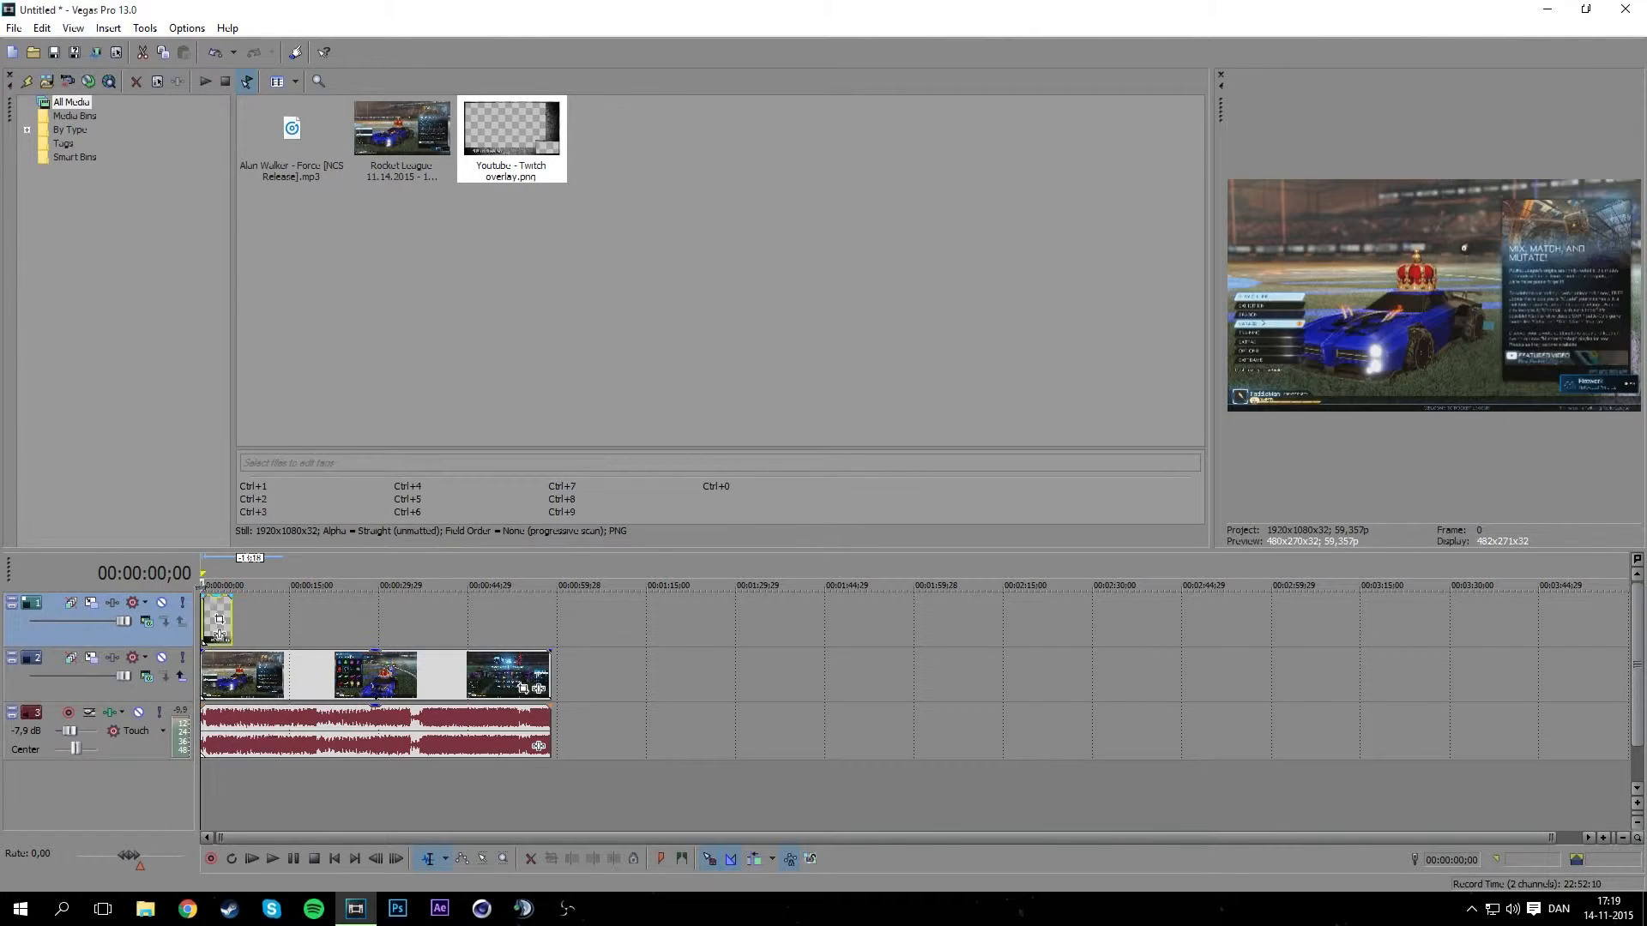
key("space")
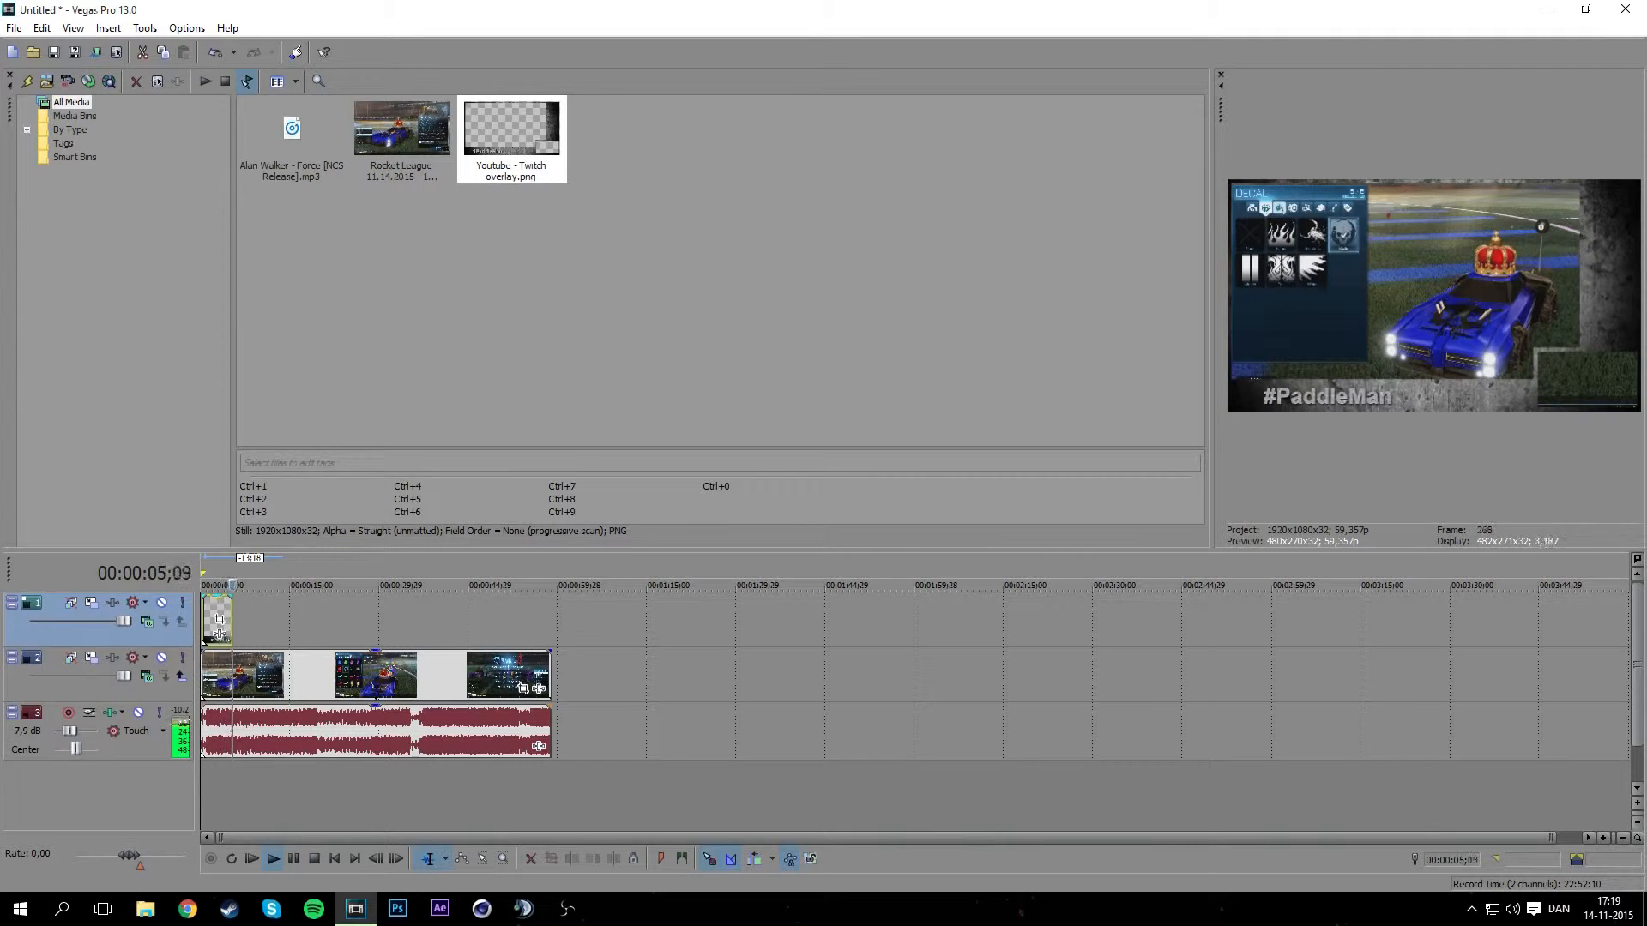
left_click_drag(232, 585, 229, 585)
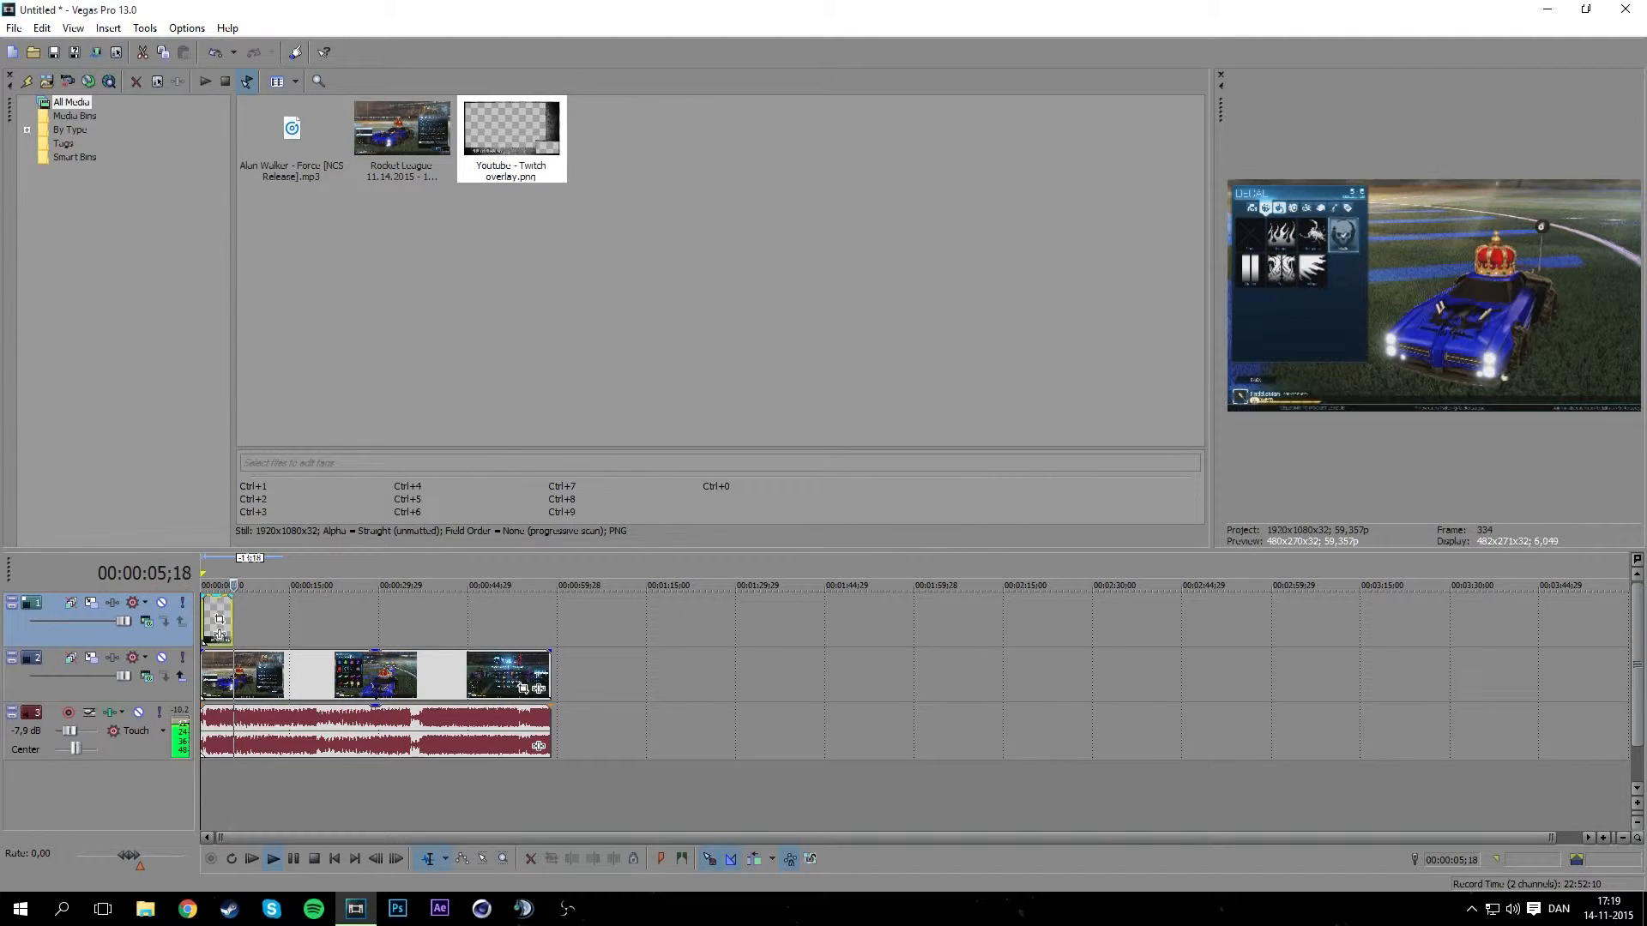
left_click_drag(234, 585, 222, 585)
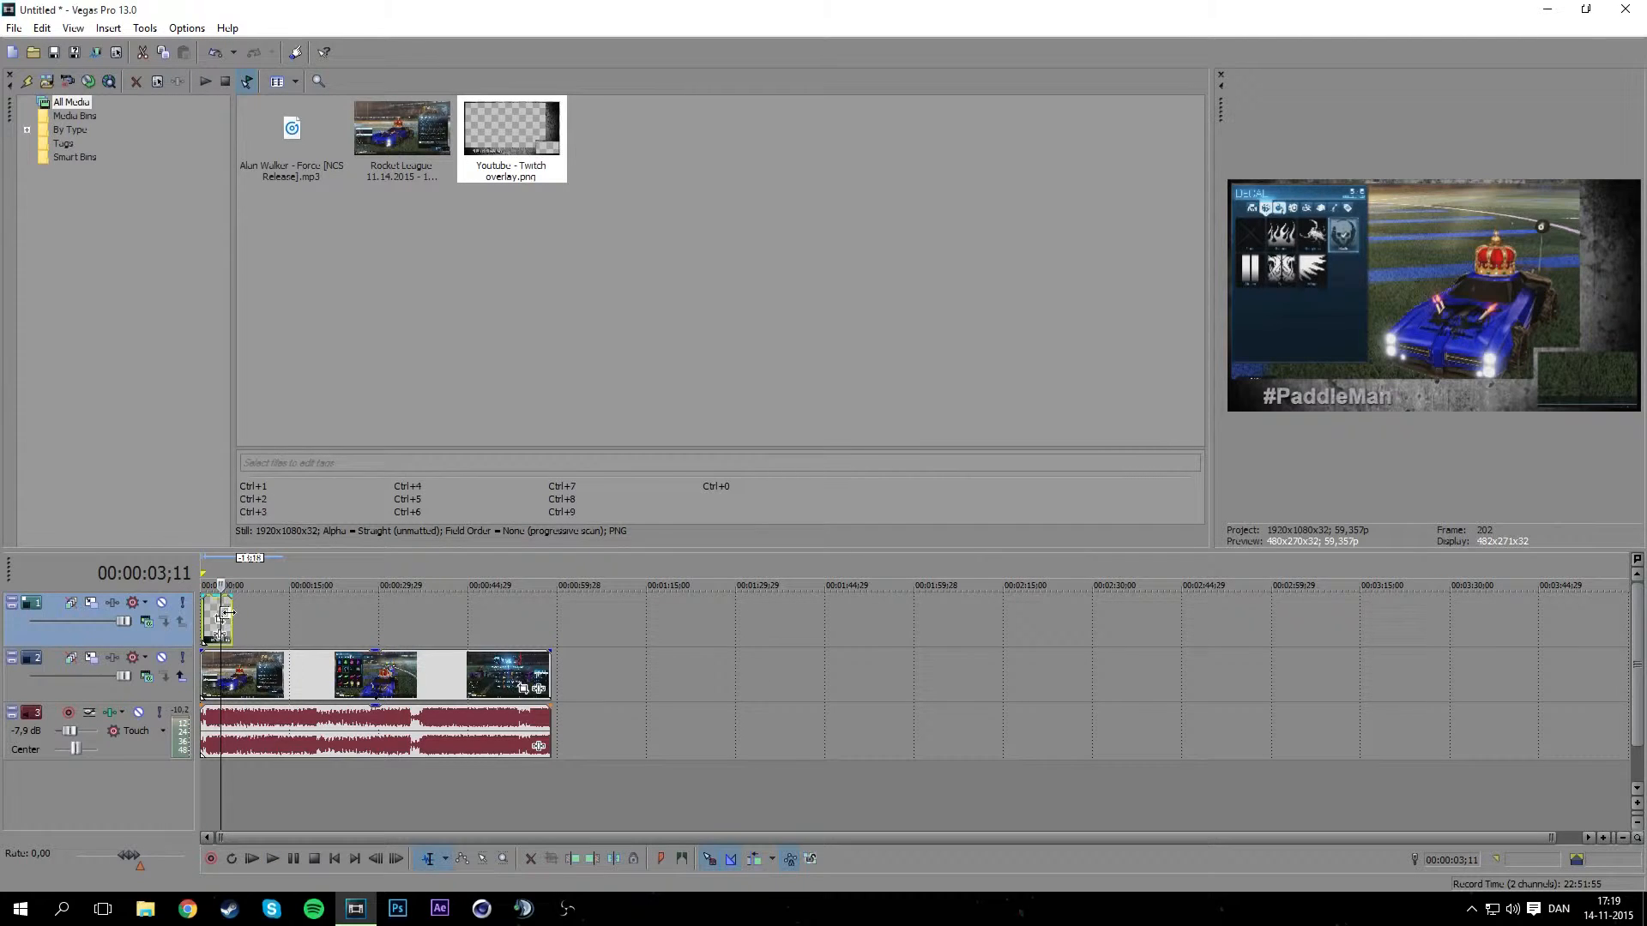
Extend the overlay event to the end of the gameplay video and preview it at several points along the timeline.
left_click_drag(226, 611, 549, 616)
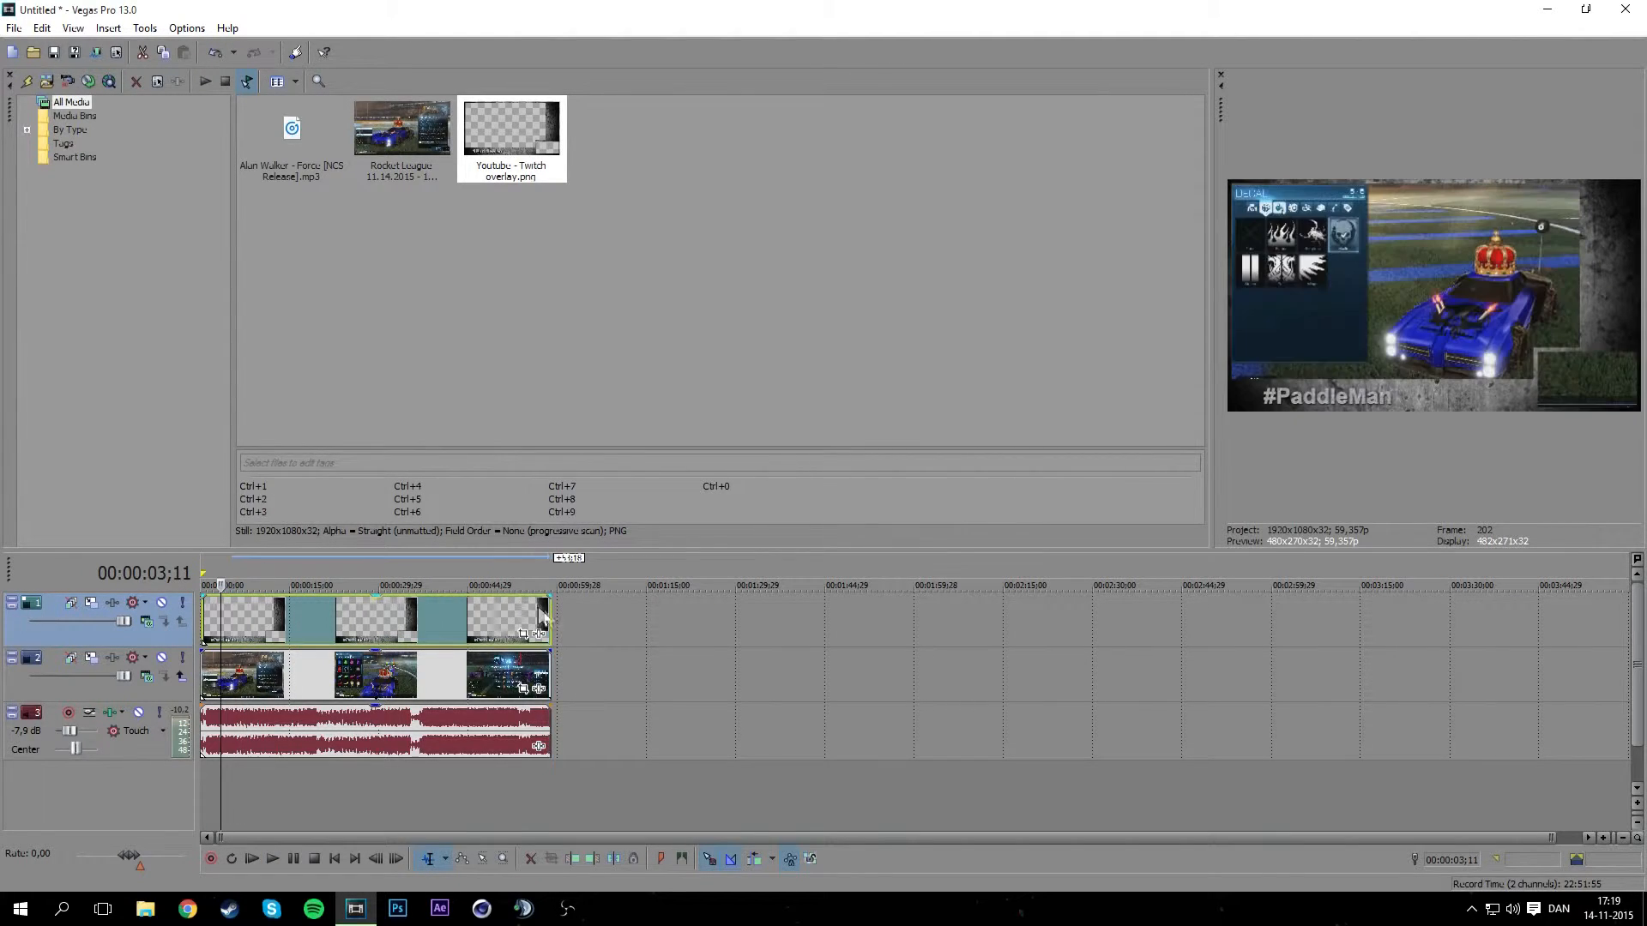
key("space")
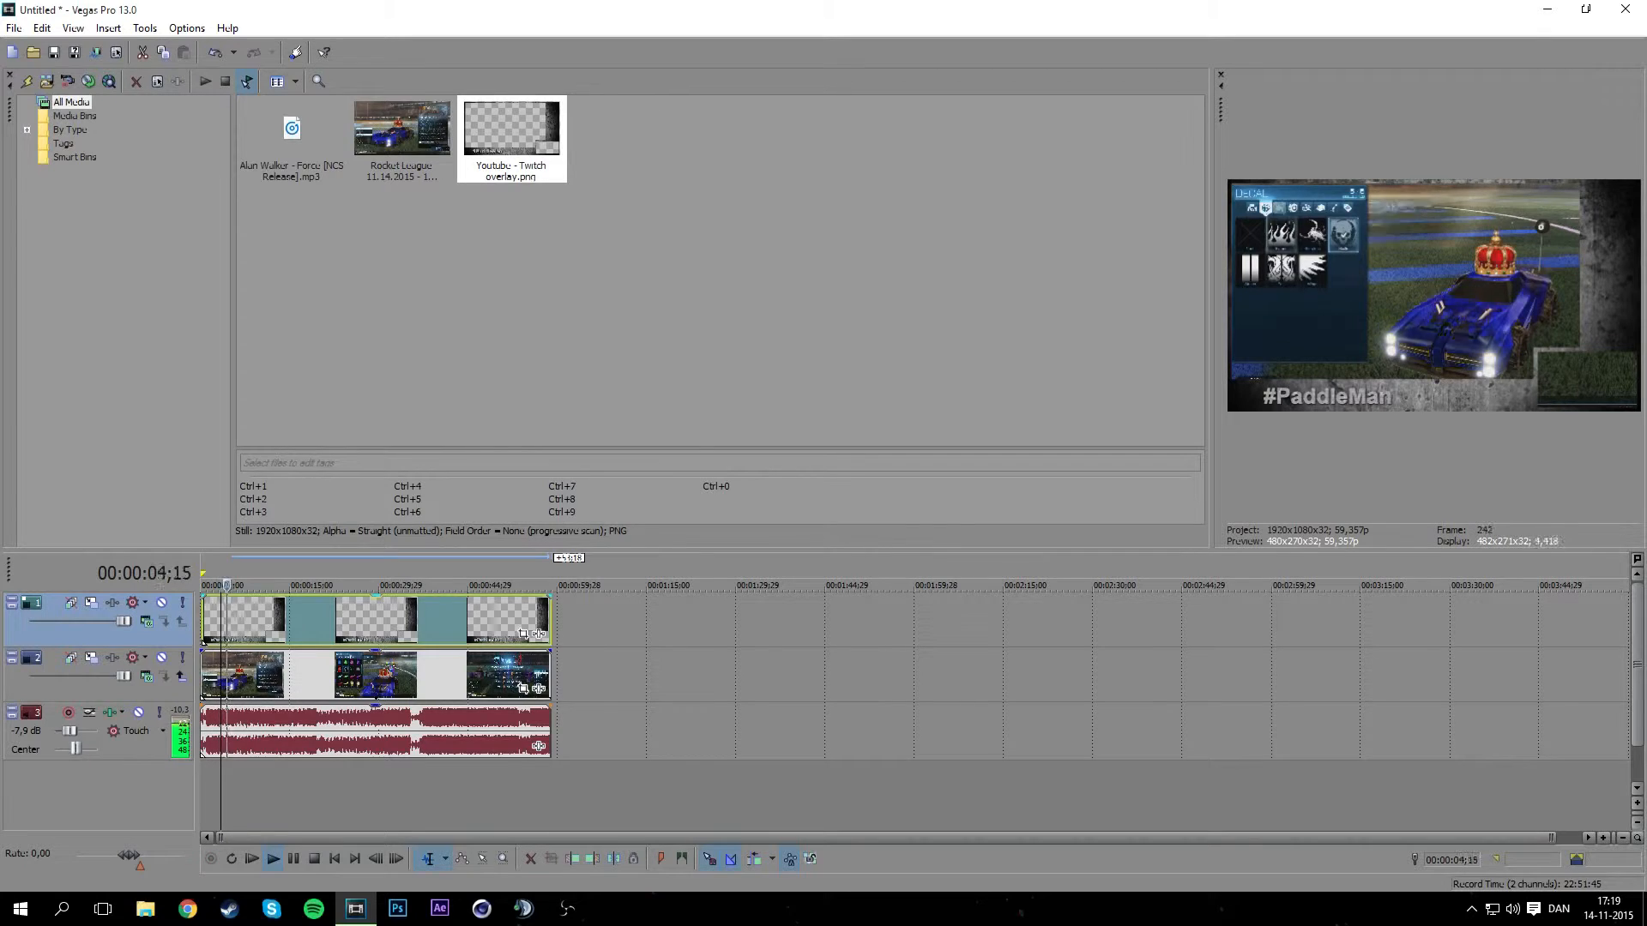
key("space")
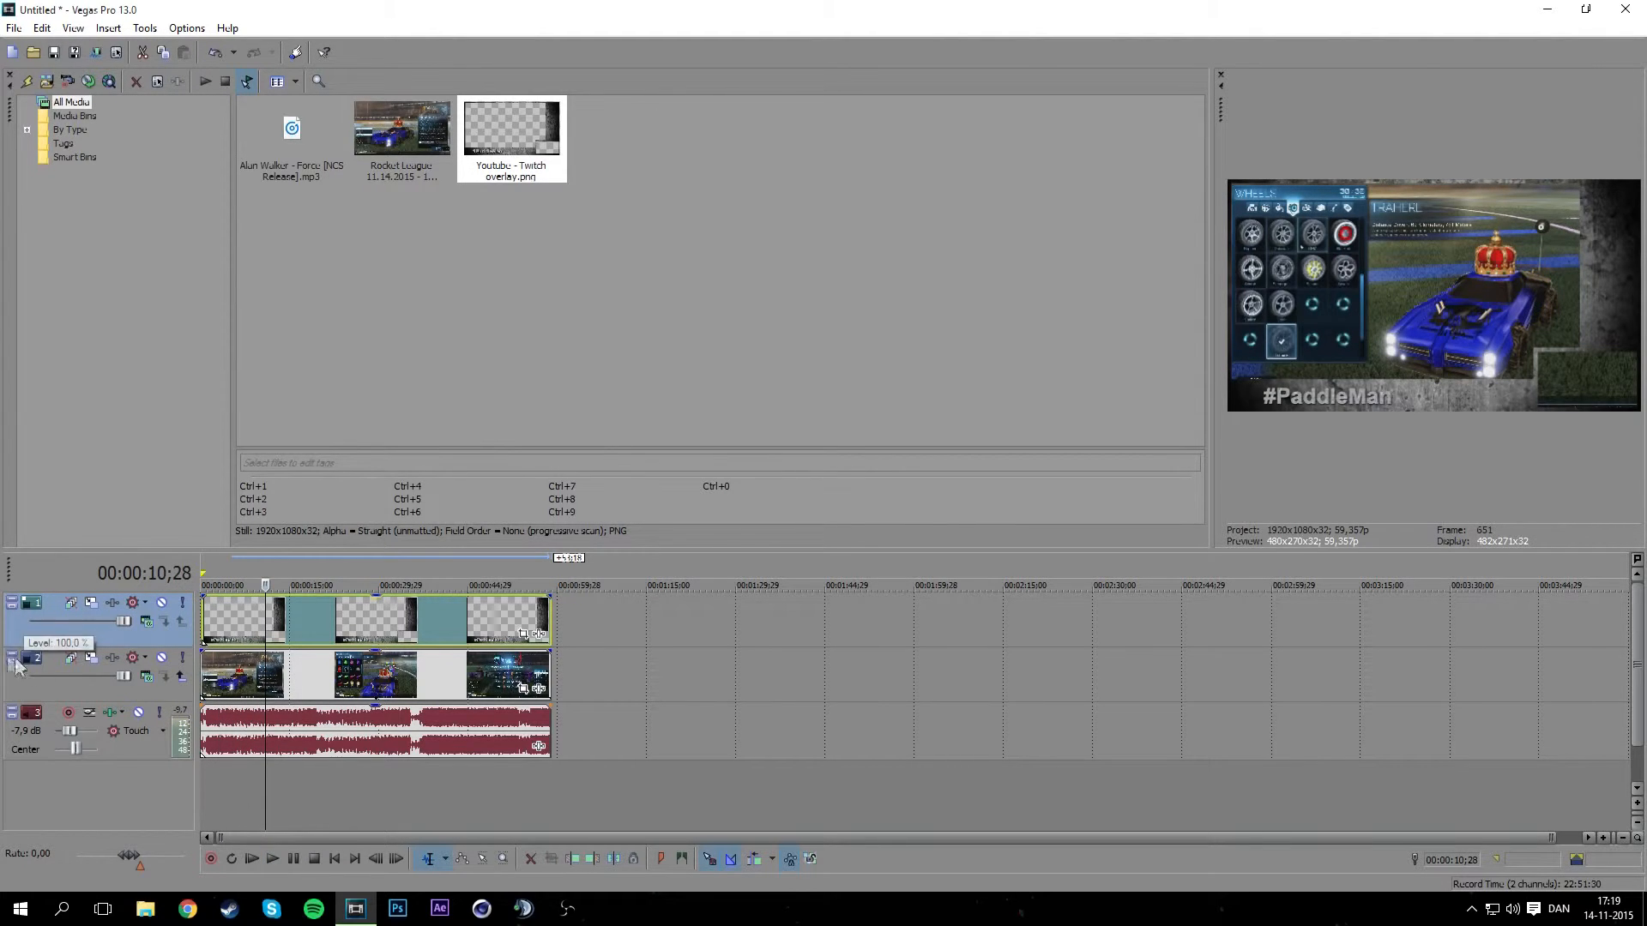
left_click(360, 774)
left_click(432, 789)
left_click(496, 780)
left_click(568, 780)
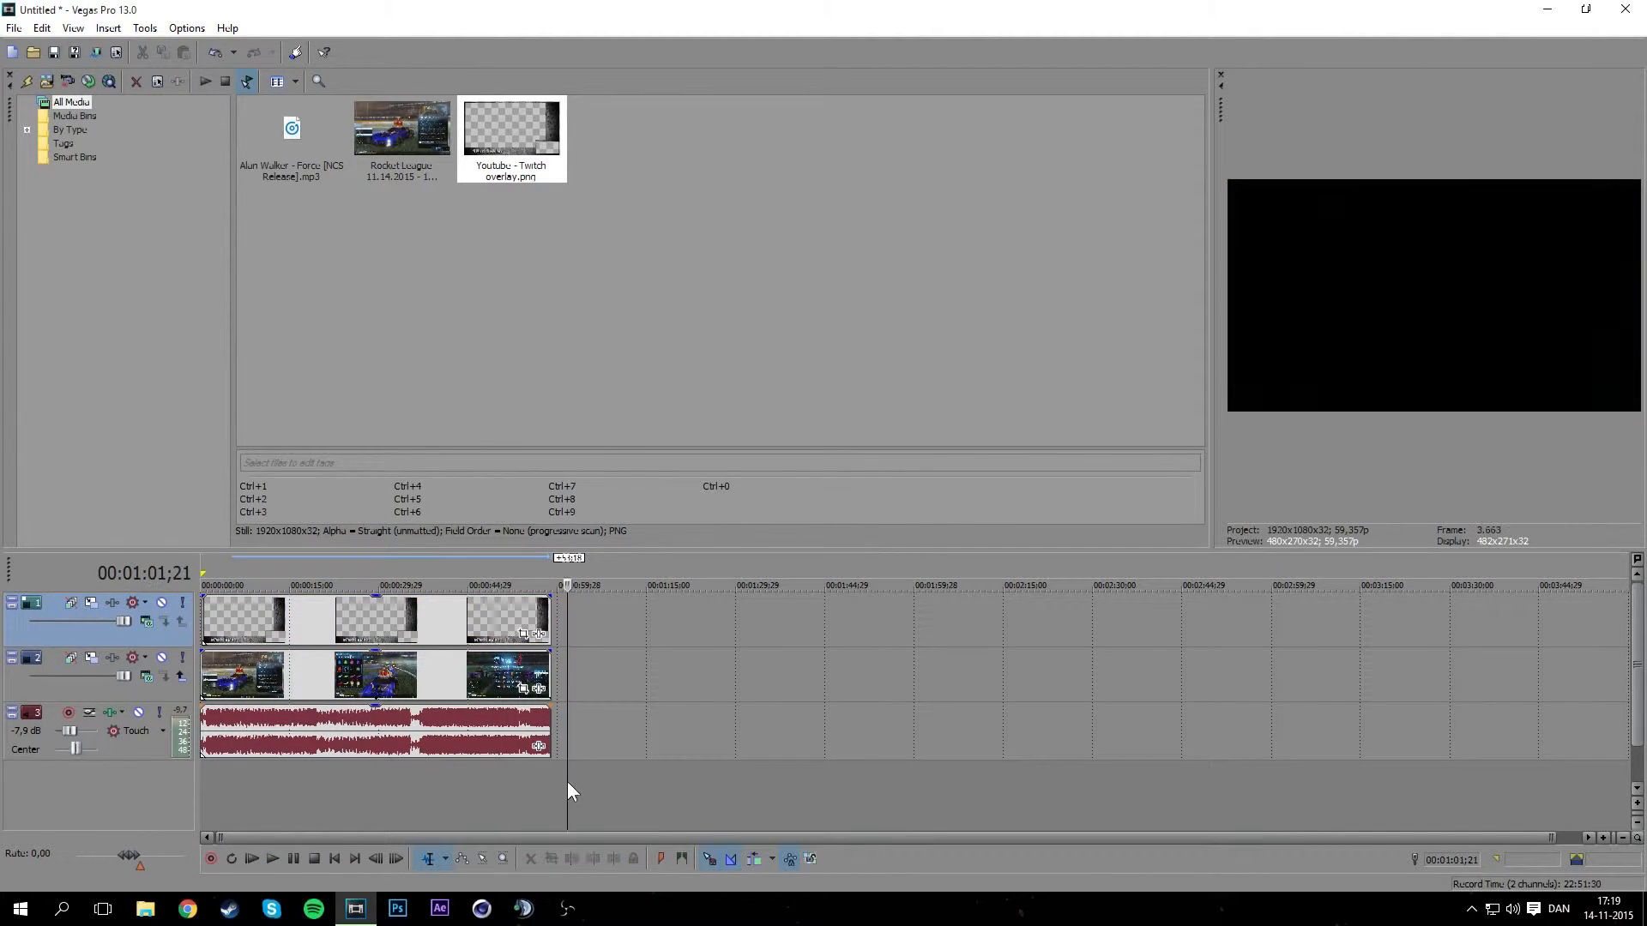
Add fade-outs of about 6 seconds to the ends of the song, the gameplay video and the overlay.
left_click(550, 780)
left_click_drag(548, 709, 514, 716)
left_click(548, 656)
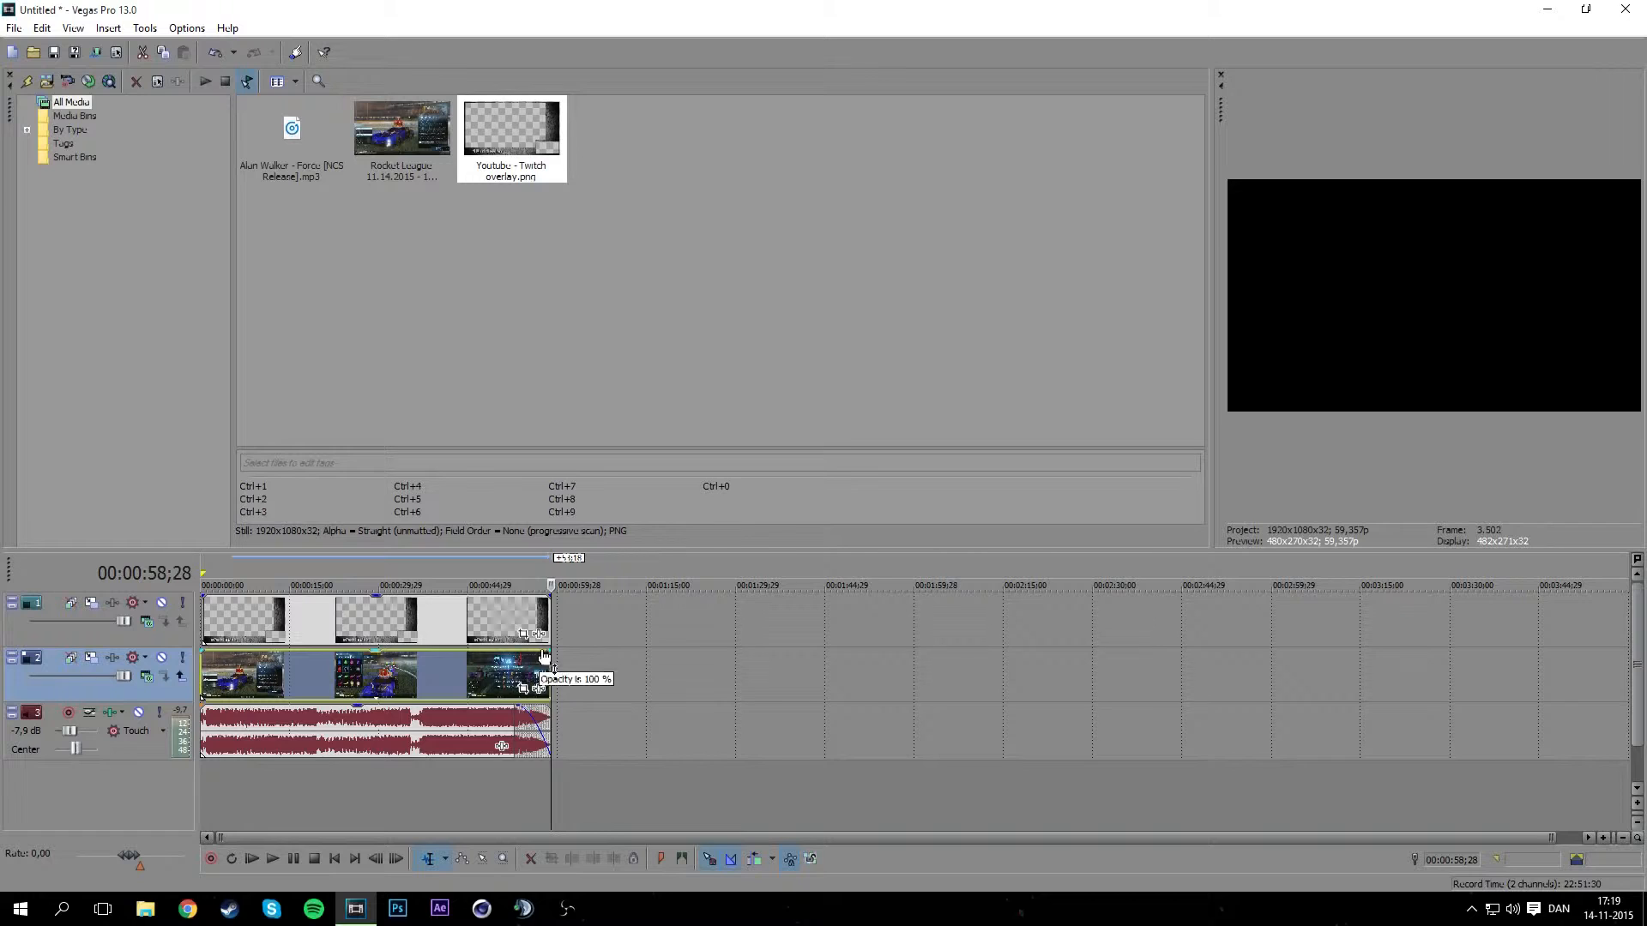
left_click_drag(553, 651, 514, 653)
left_click(521, 786)
left_click(529, 775)
left_click(533, 767)
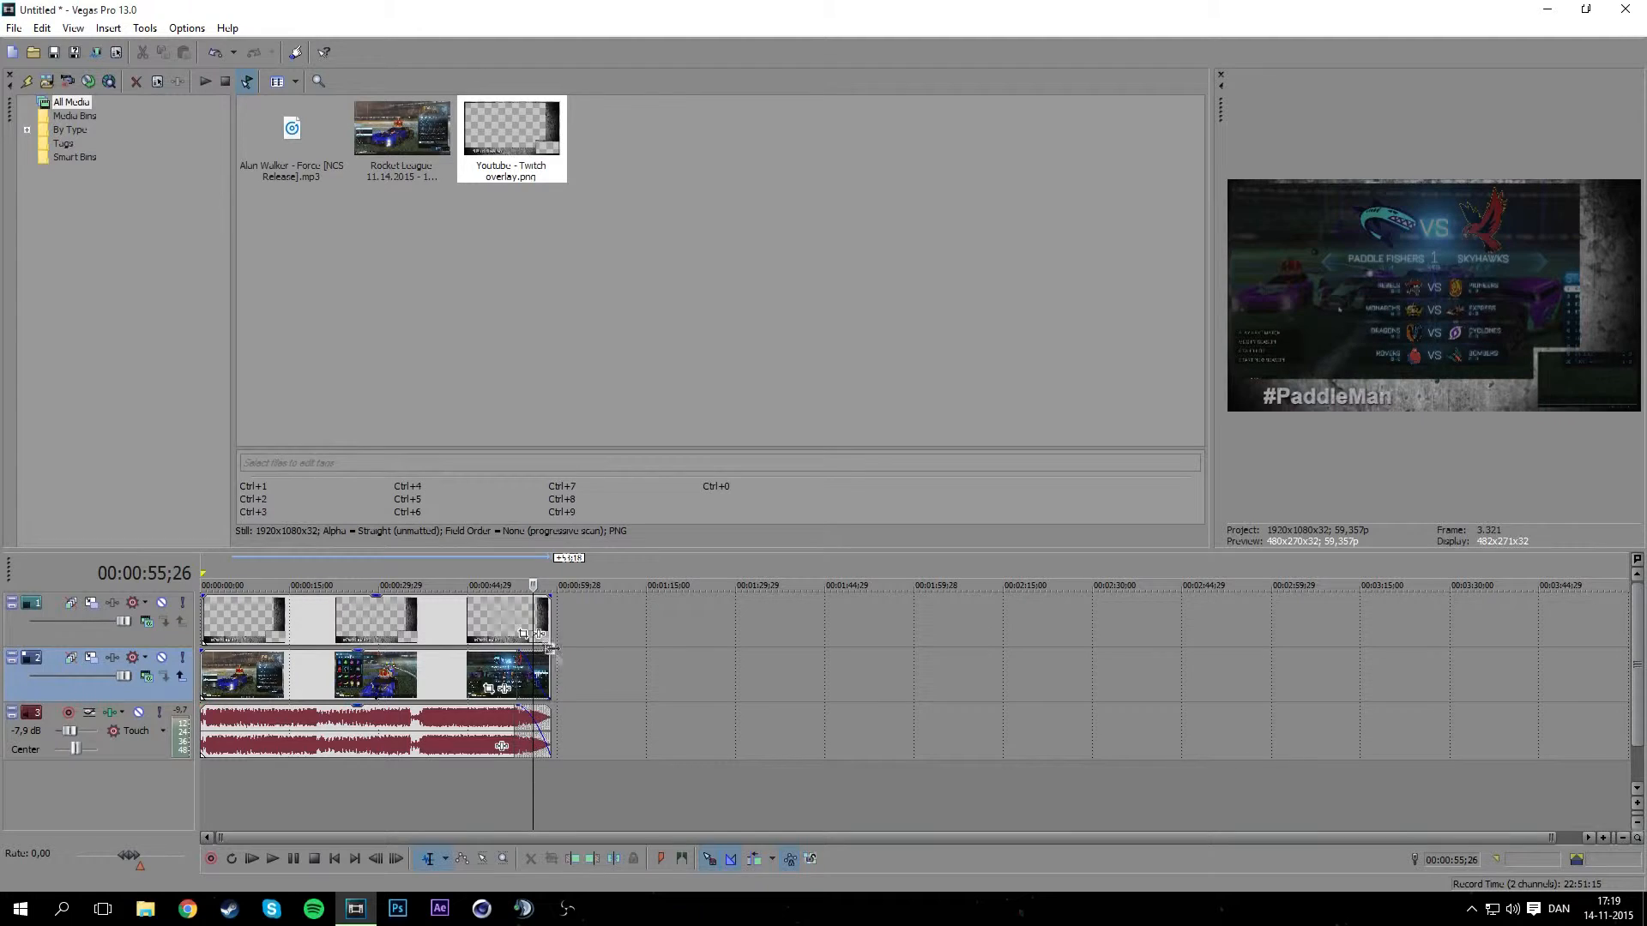
left_click_drag(552, 596, 515, 585)
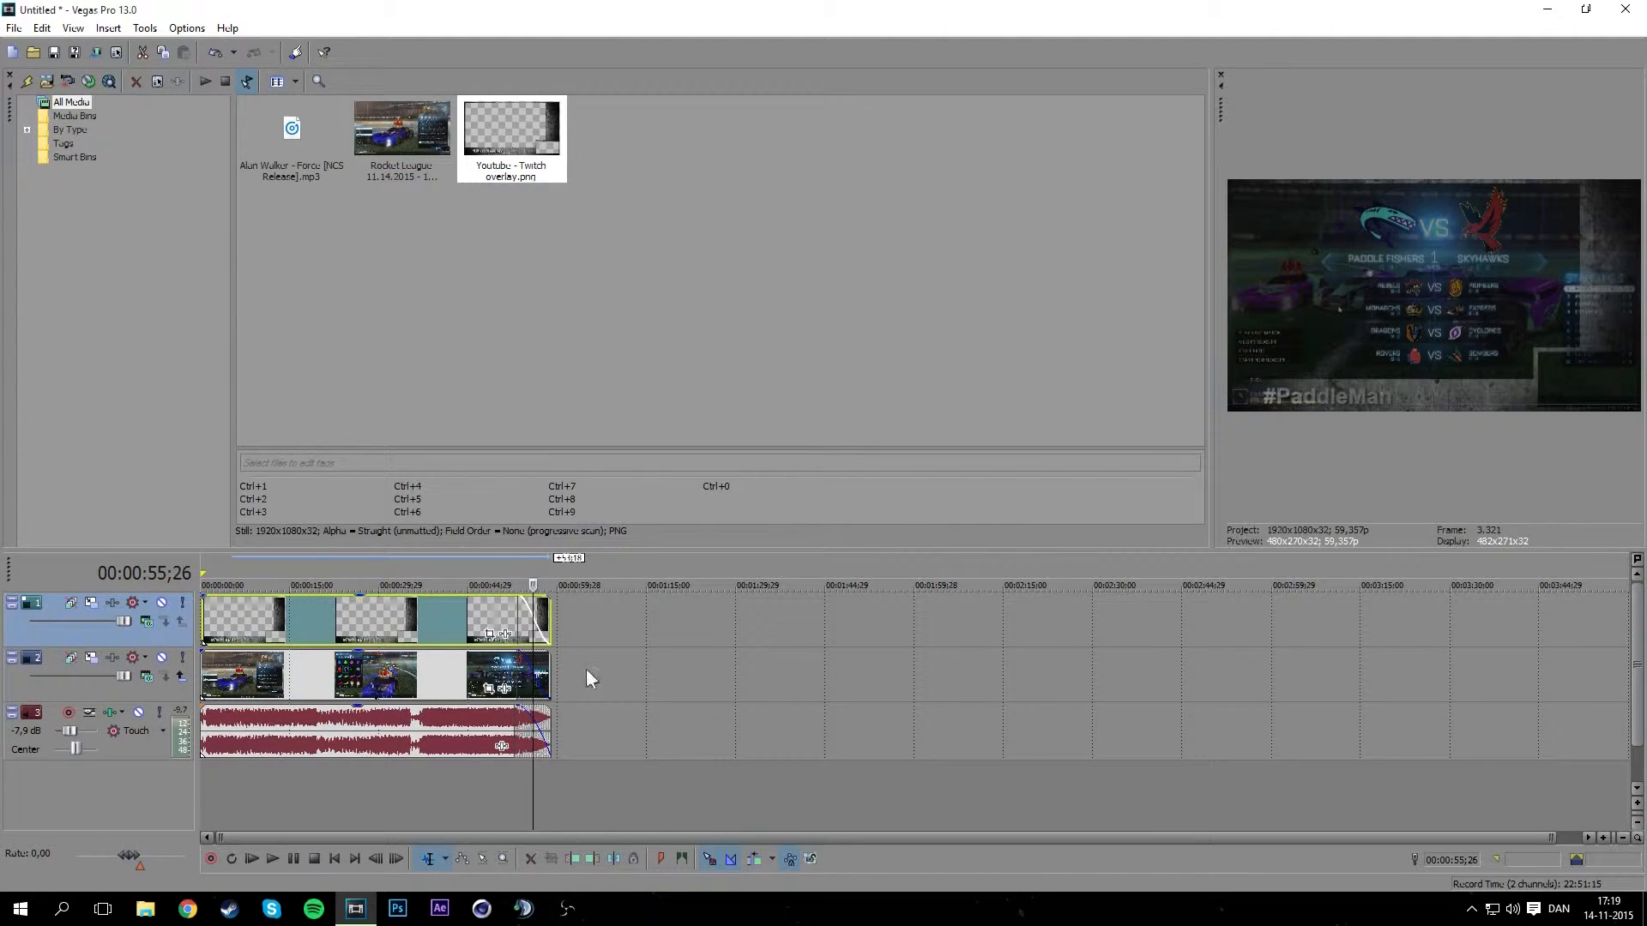
Step through the closing seconds of the timeline to examine the combined fade-out, and return the cursor to 00:00:09;10.
left_click(510, 784)
left_click(516, 772)
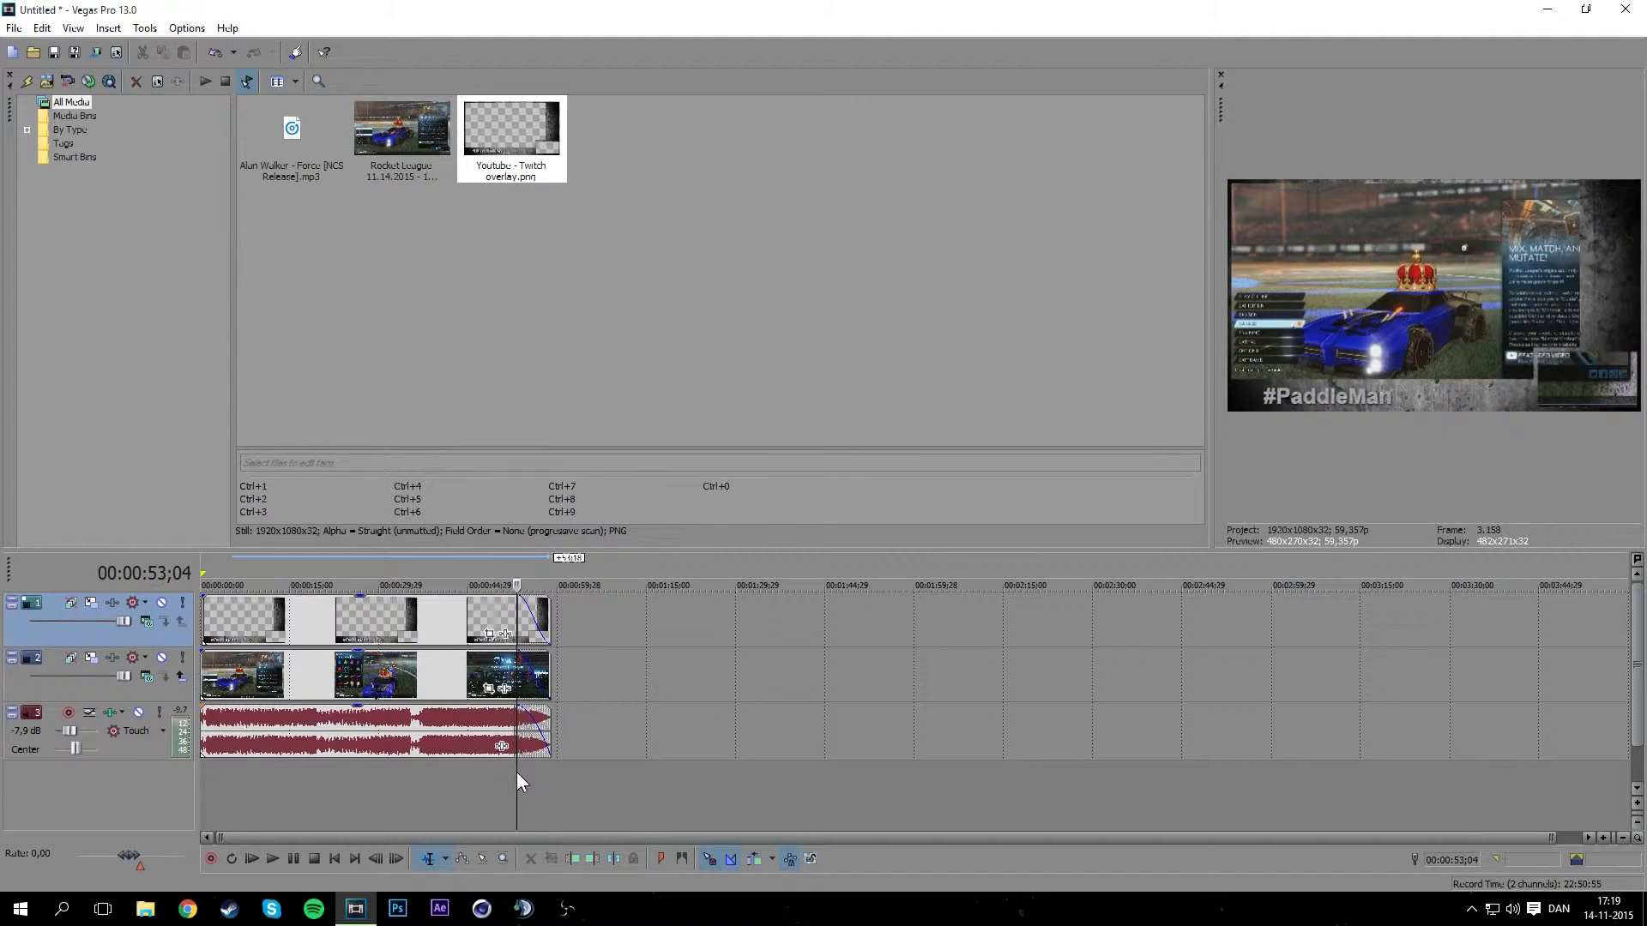
left_click(522, 775)
left_click(527, 774)
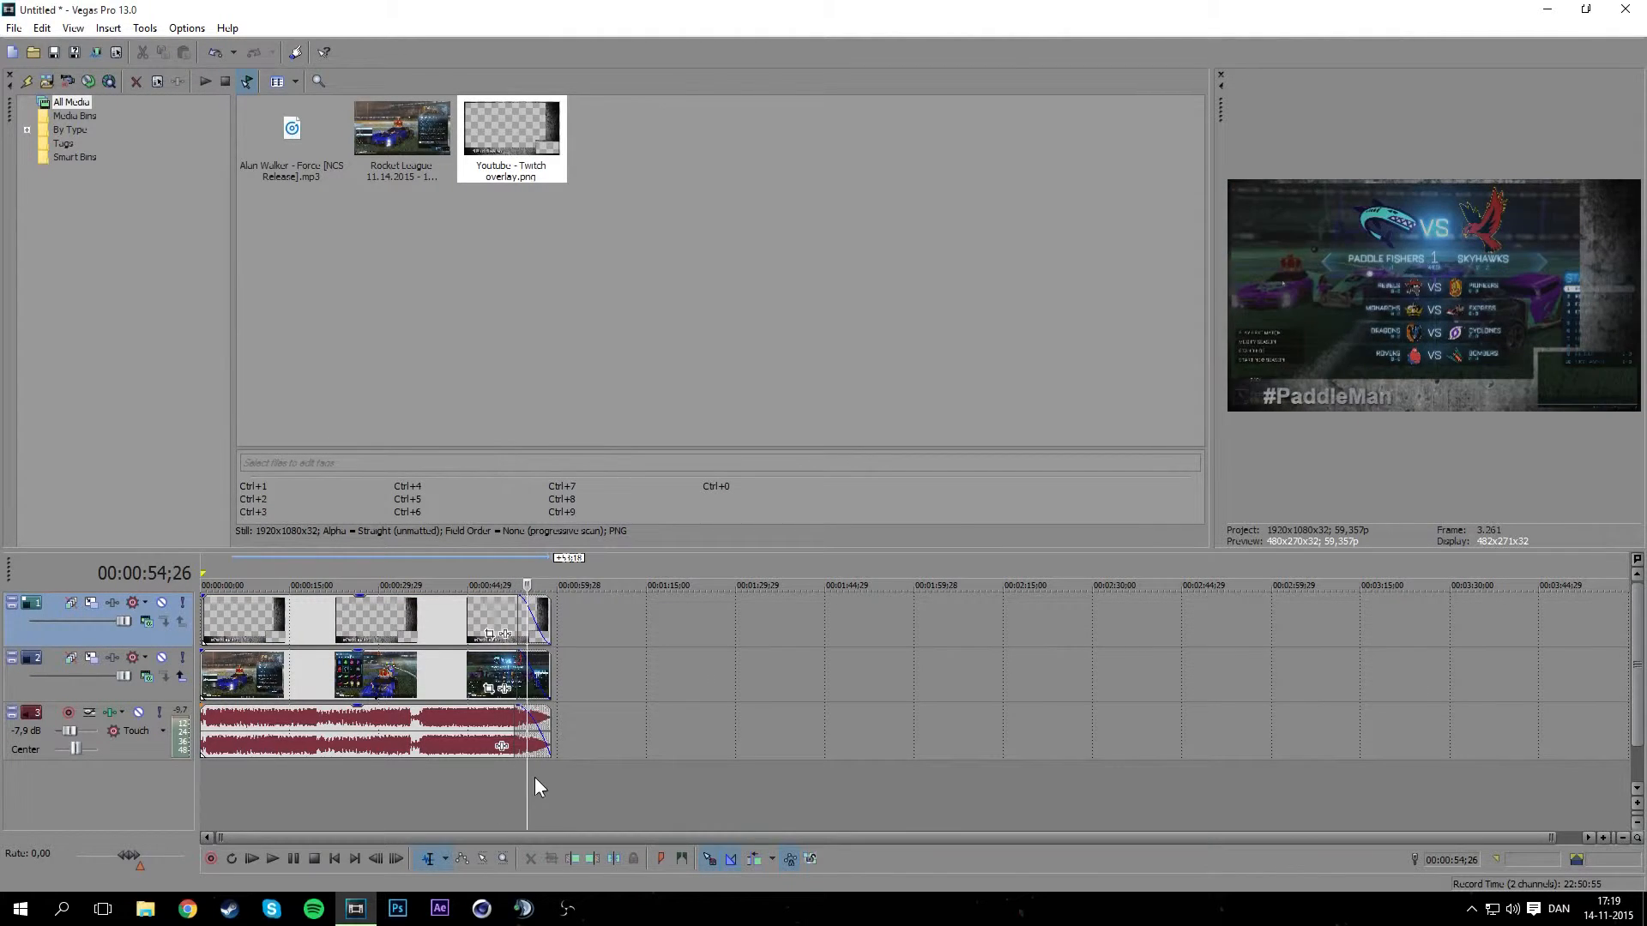
left_click(534, 777)
left_click(539, 777)
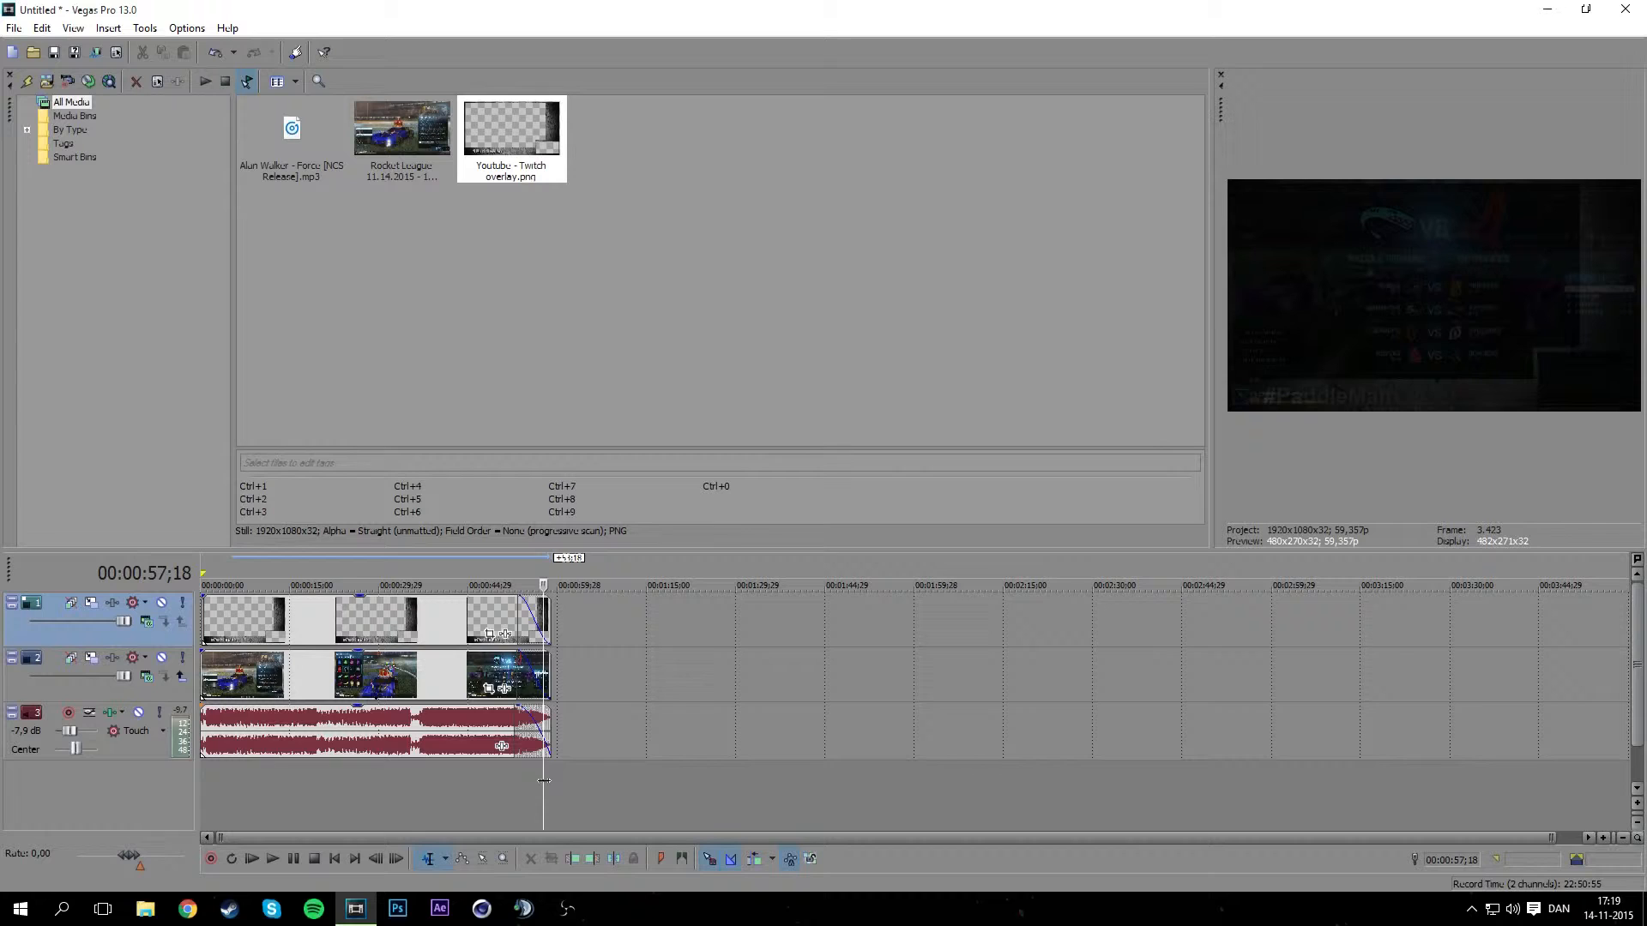
left_click(322, 821)
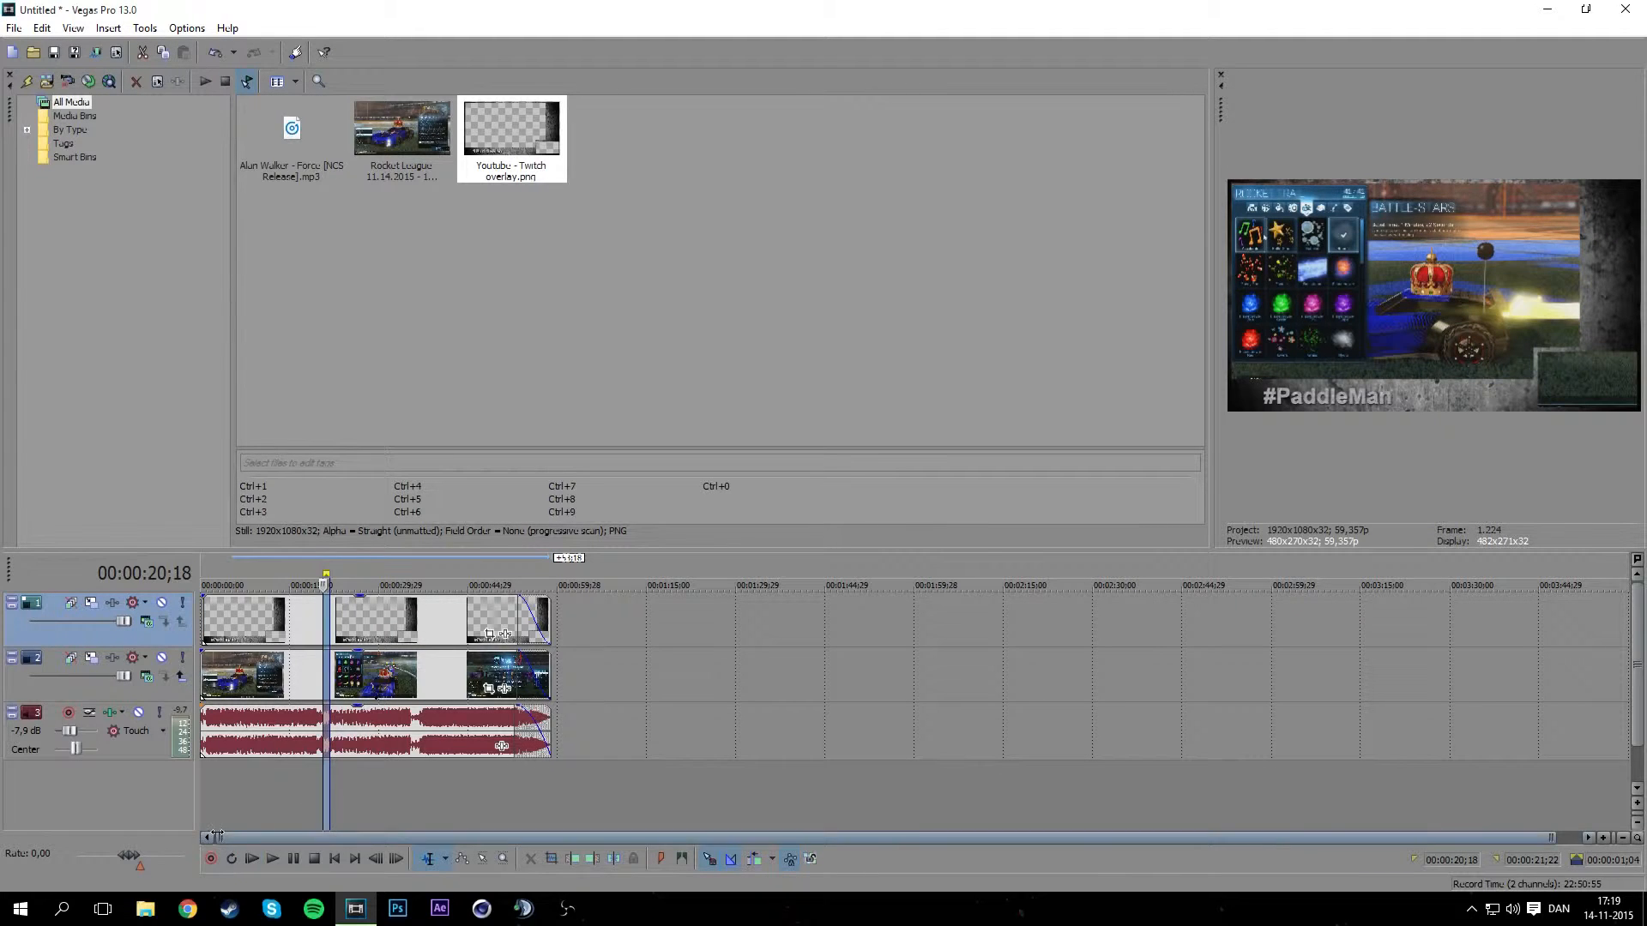
left_click(255, 781)
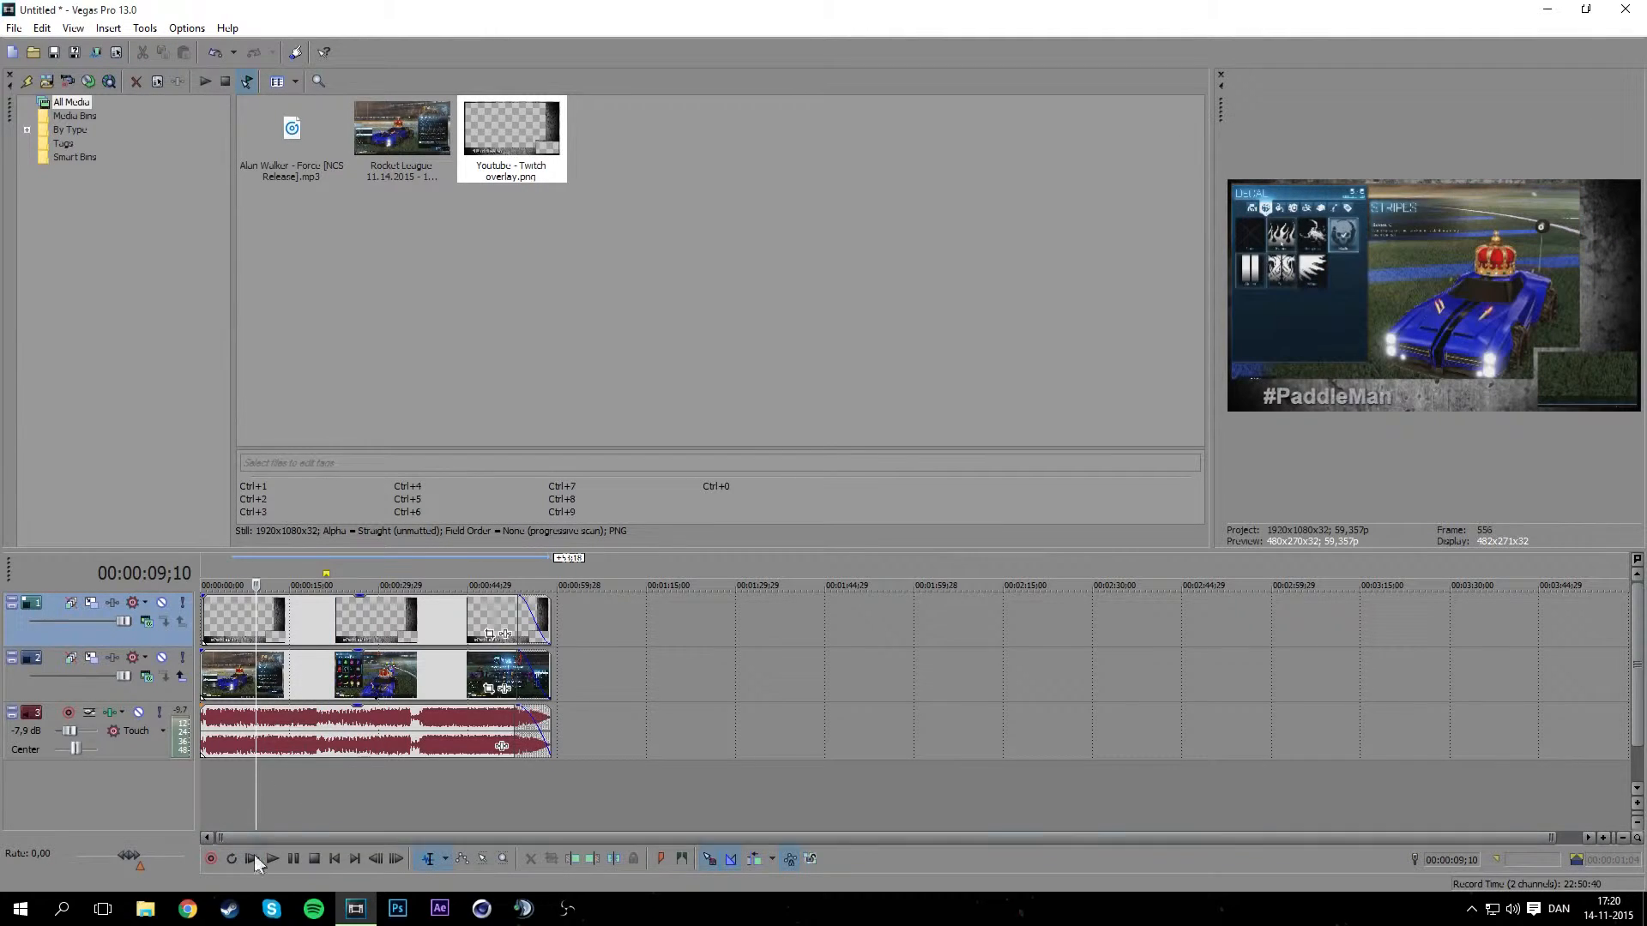
Import intro 2.mp4 from the desktop's Introer folder into the project media and close the file browser.
left_click(149, 909)
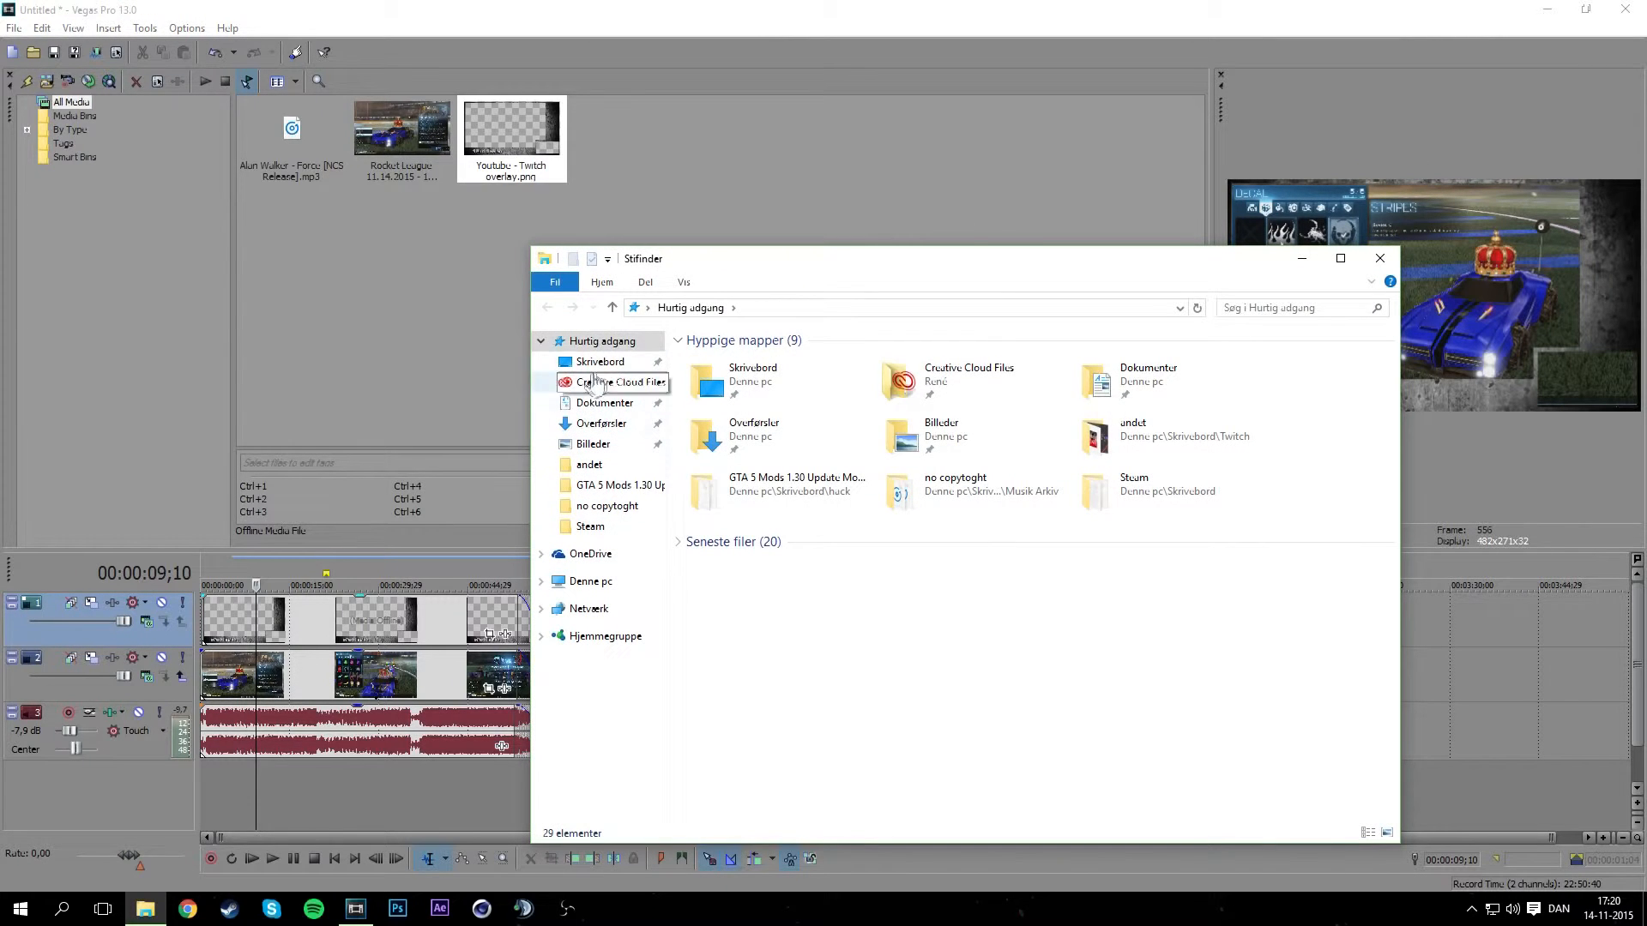
left_click(590, 361)
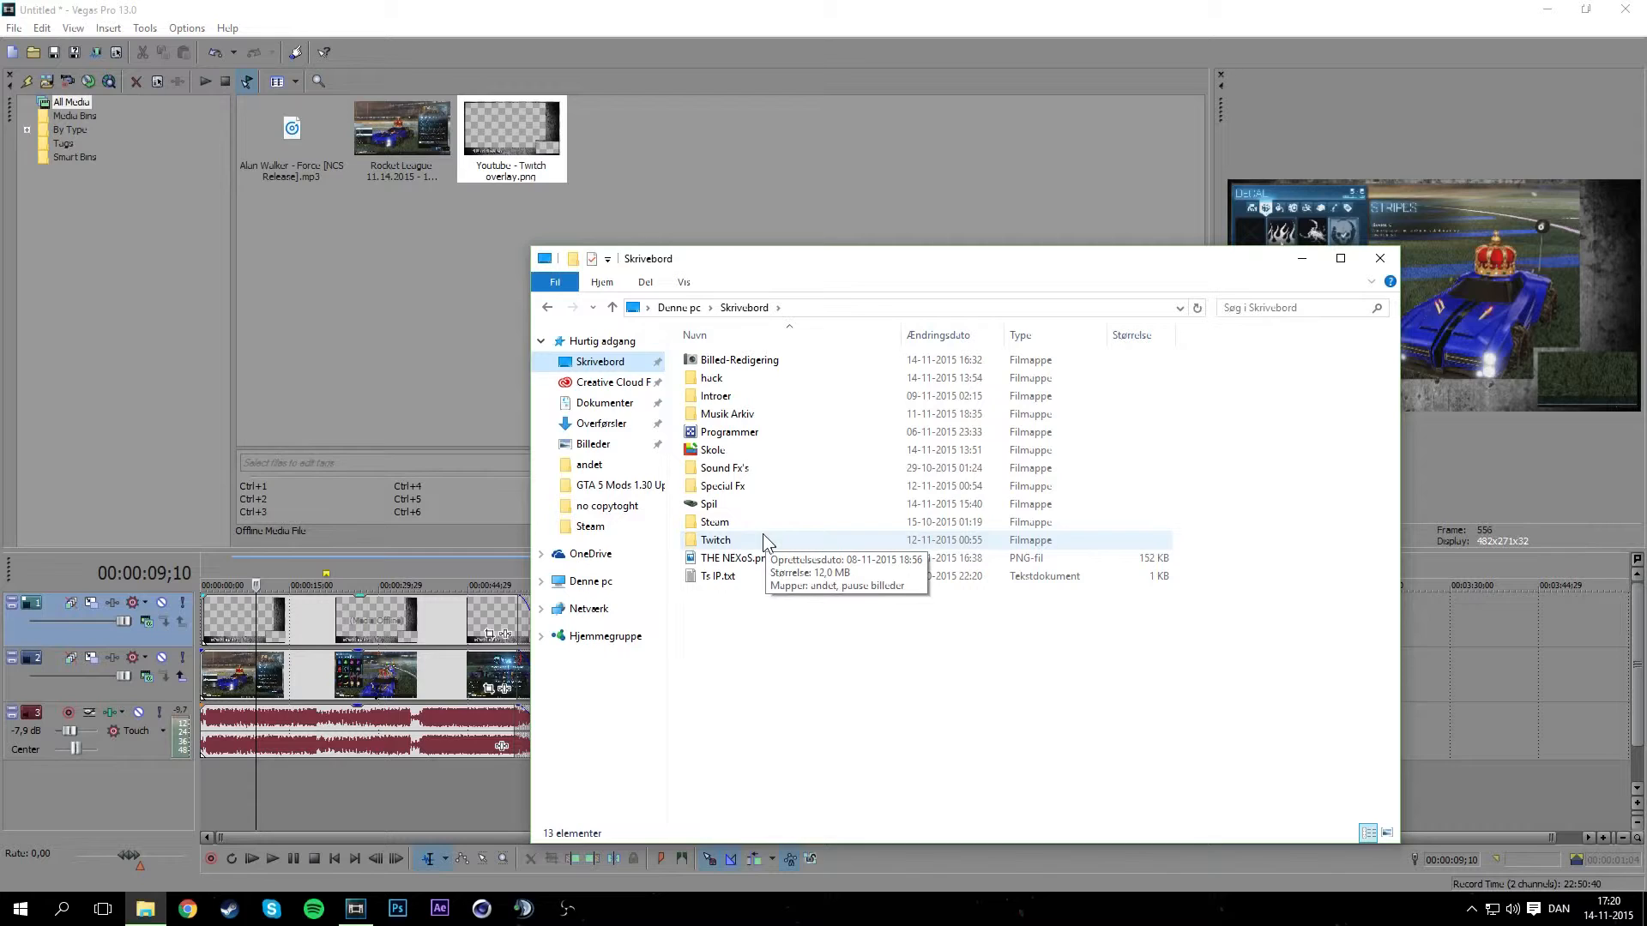
double_click(755, 395)
left_click_drag(888, 386, 887, 219)
left_click(1378, 259)
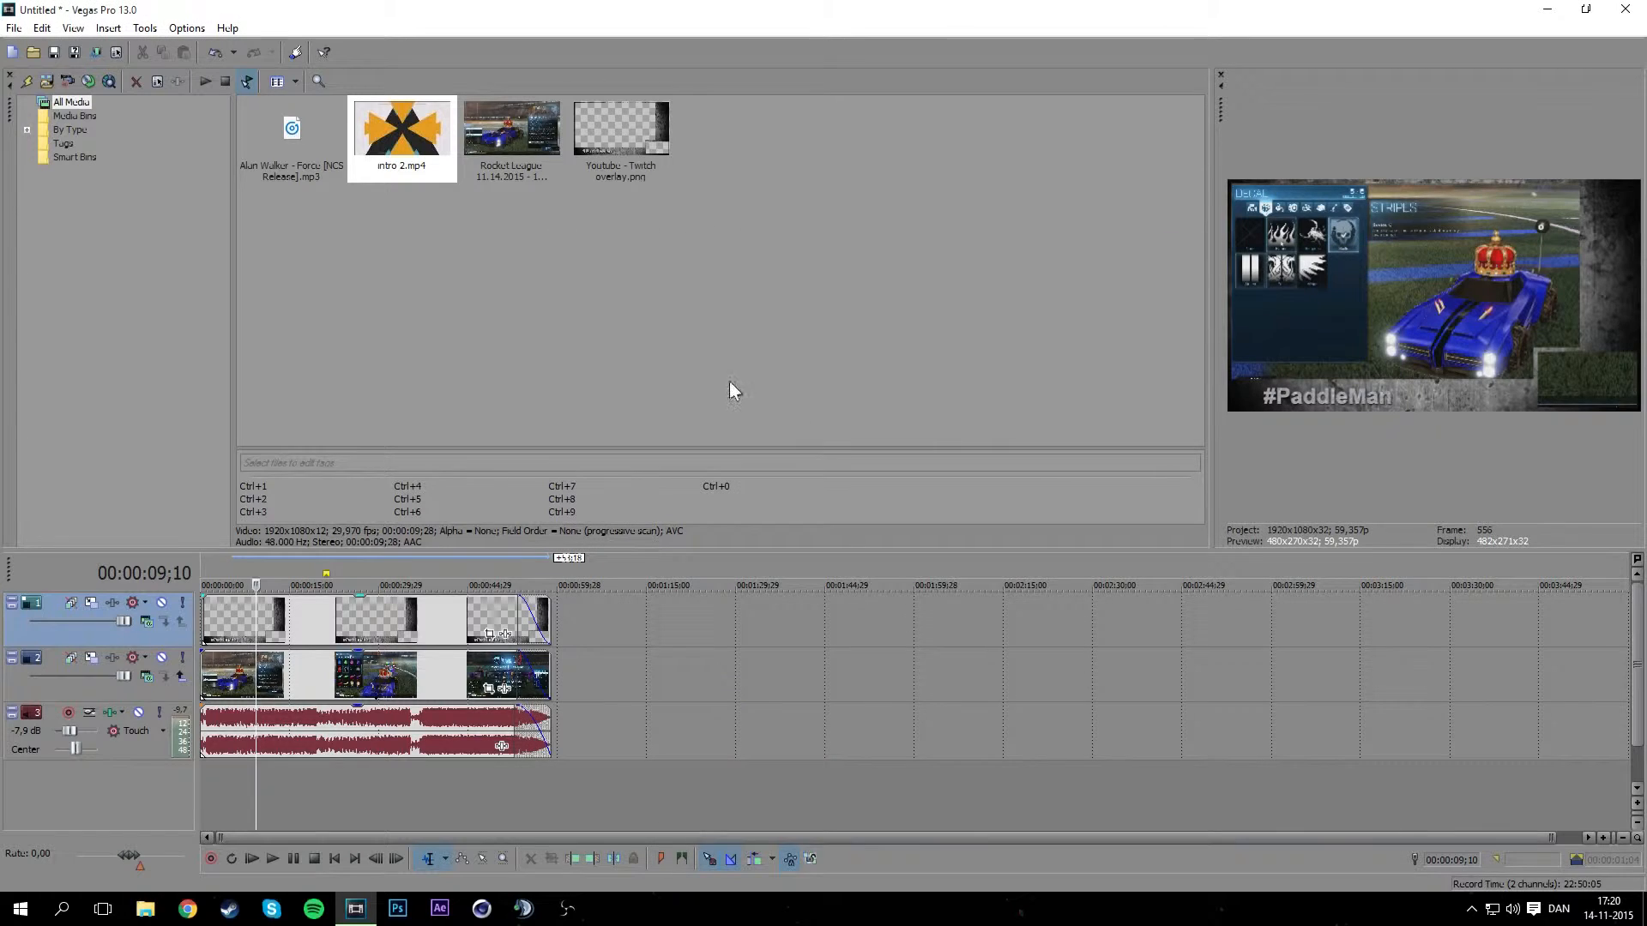
Shift the overlay, gameplay and song events later to free the timeline's start, and place intro 2.mp4 at the beginning of the top track.
left_click_drag(312, 630, 386, 617)
left_click_drag(312, 662, 396, 662)
left_click_drag(307, 734, 412, 734)
left_click_drag(404, 234, 332, 315)
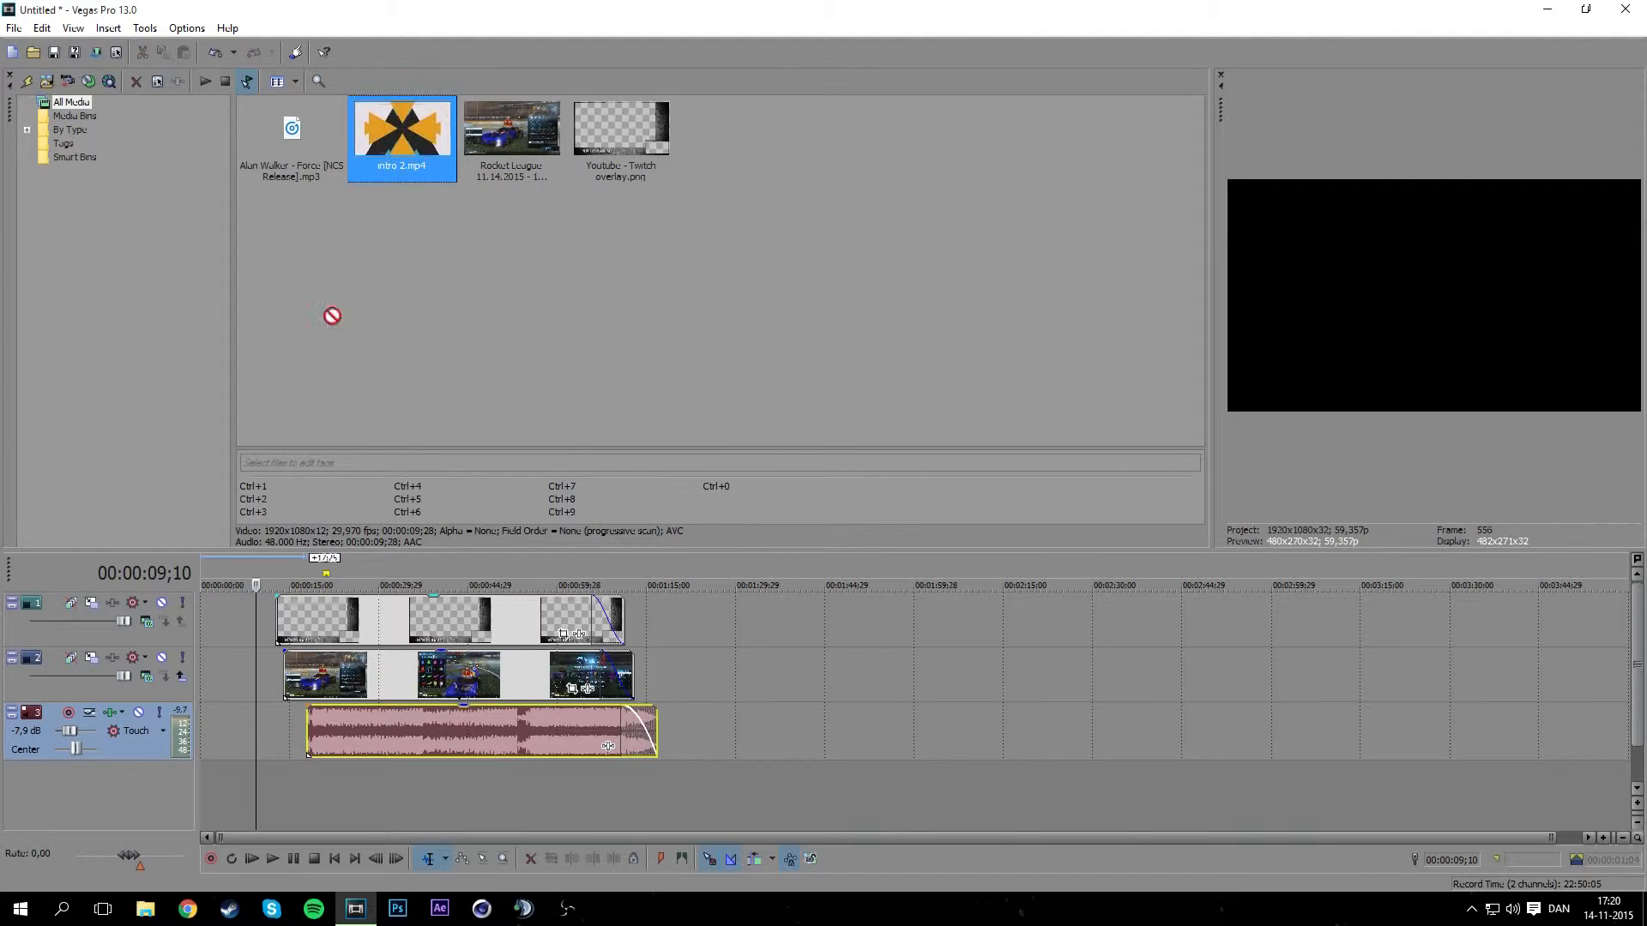
left_click_drag(226, 633, 208, 620)
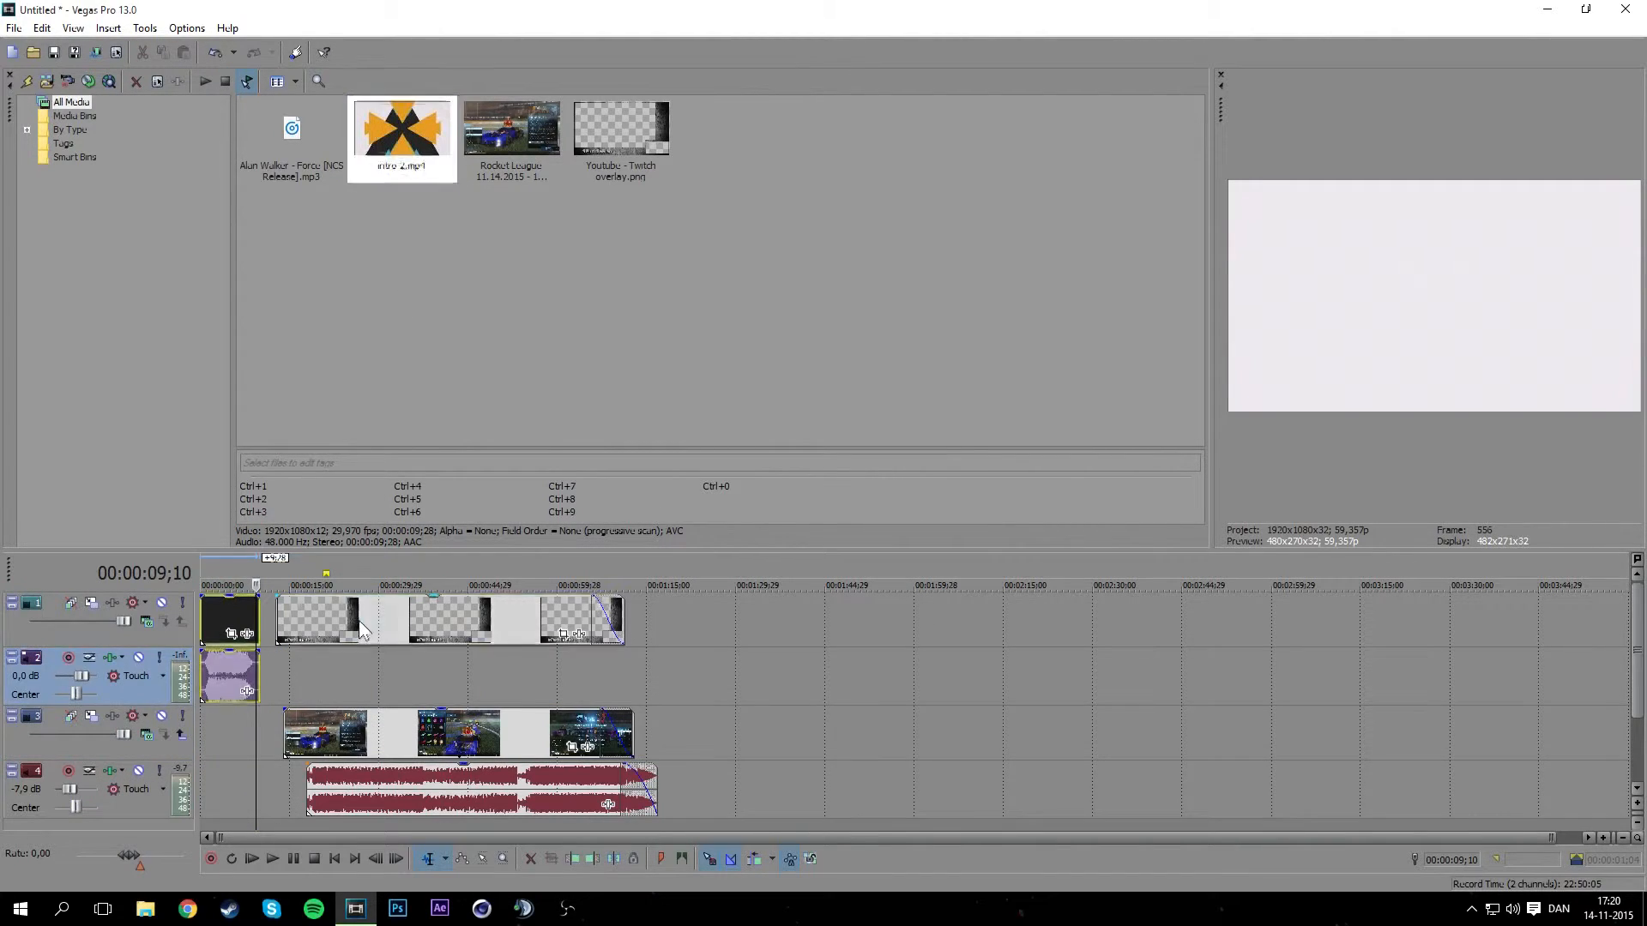
Move the overlay, gameplay and song events back so that they begin at the end of the intro clip.
left_click_drag(364, 619, 347, 619)
mouse_move(368, 717)
left_mouse_down()
mouse_move(352, 669)
mouse_move(269, 731)
mouse_move(355, 727)
left_mouse_up()
left_click_drag(376, 792, 327, 769)
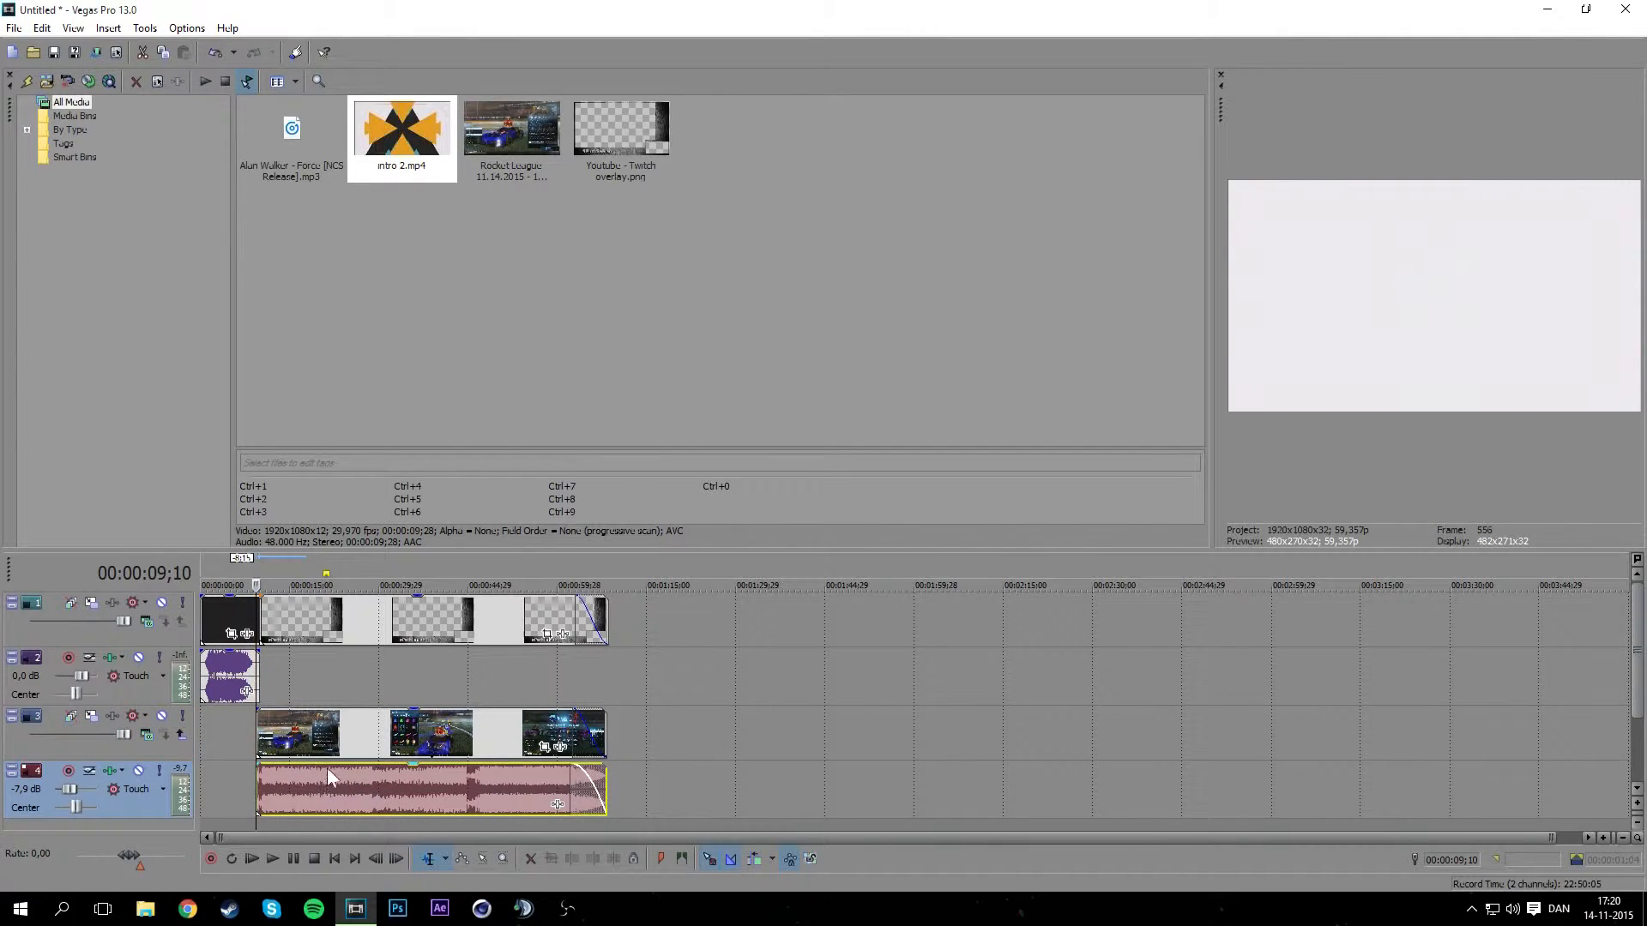
Check the changeover from the intro to the gameplay at several cursor positions up to 00:00:13;15.
left_click(246, 819)
left_click(255, 824)
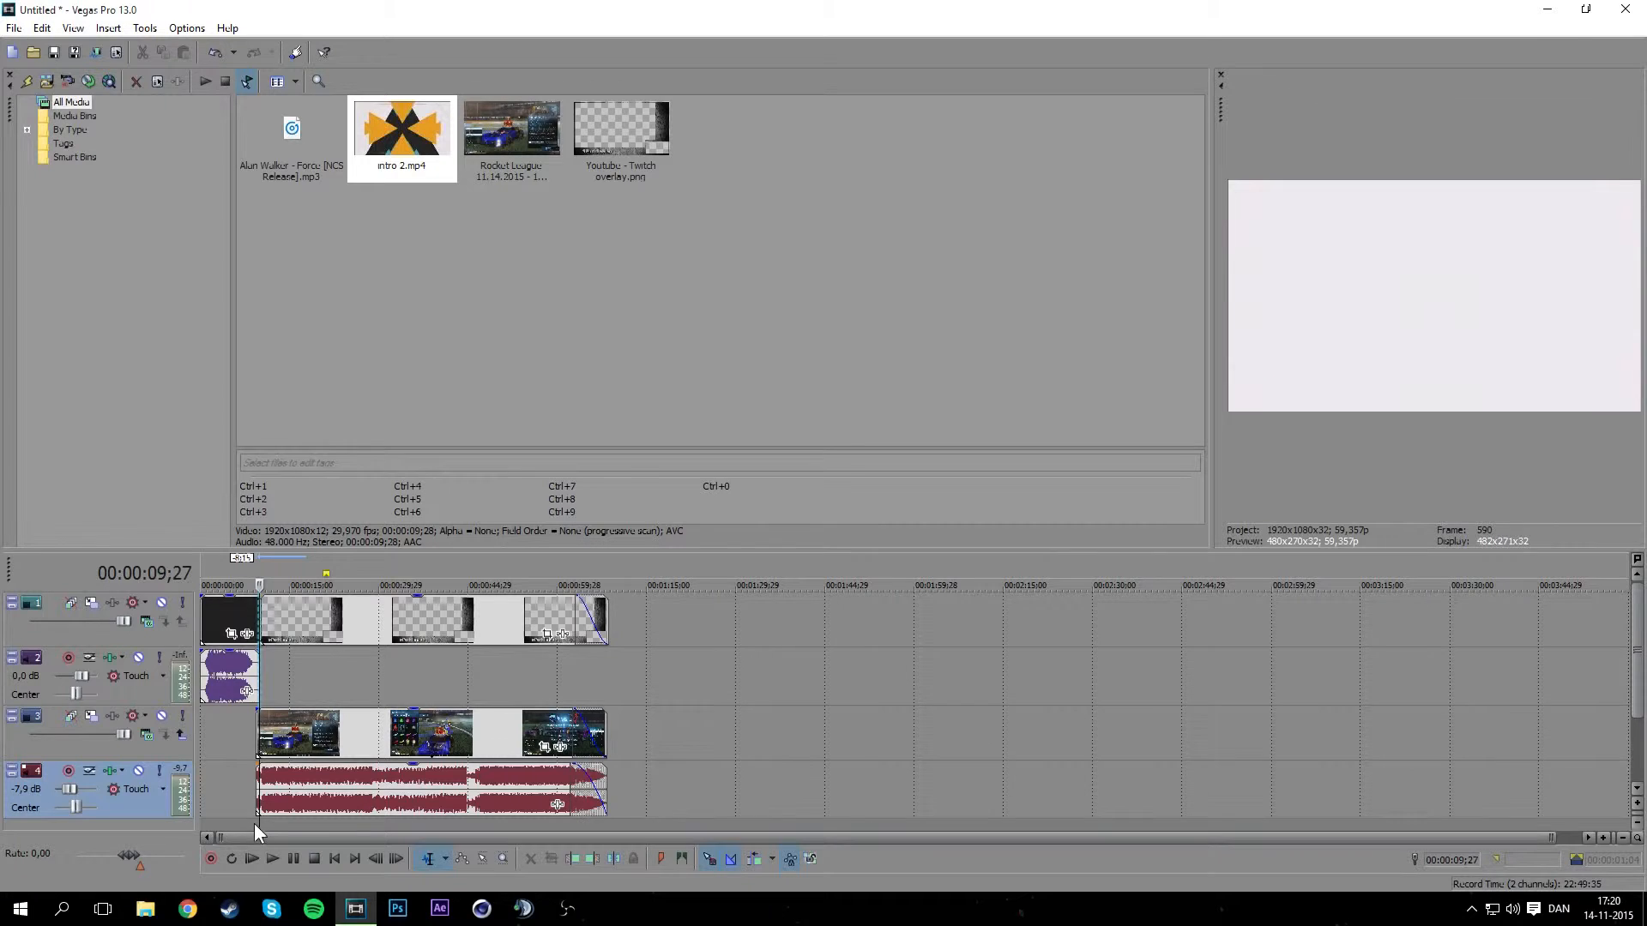
left_click(257, 824)
left_click(258, 824)
left_click(272, 824)
left_click(281, 824)
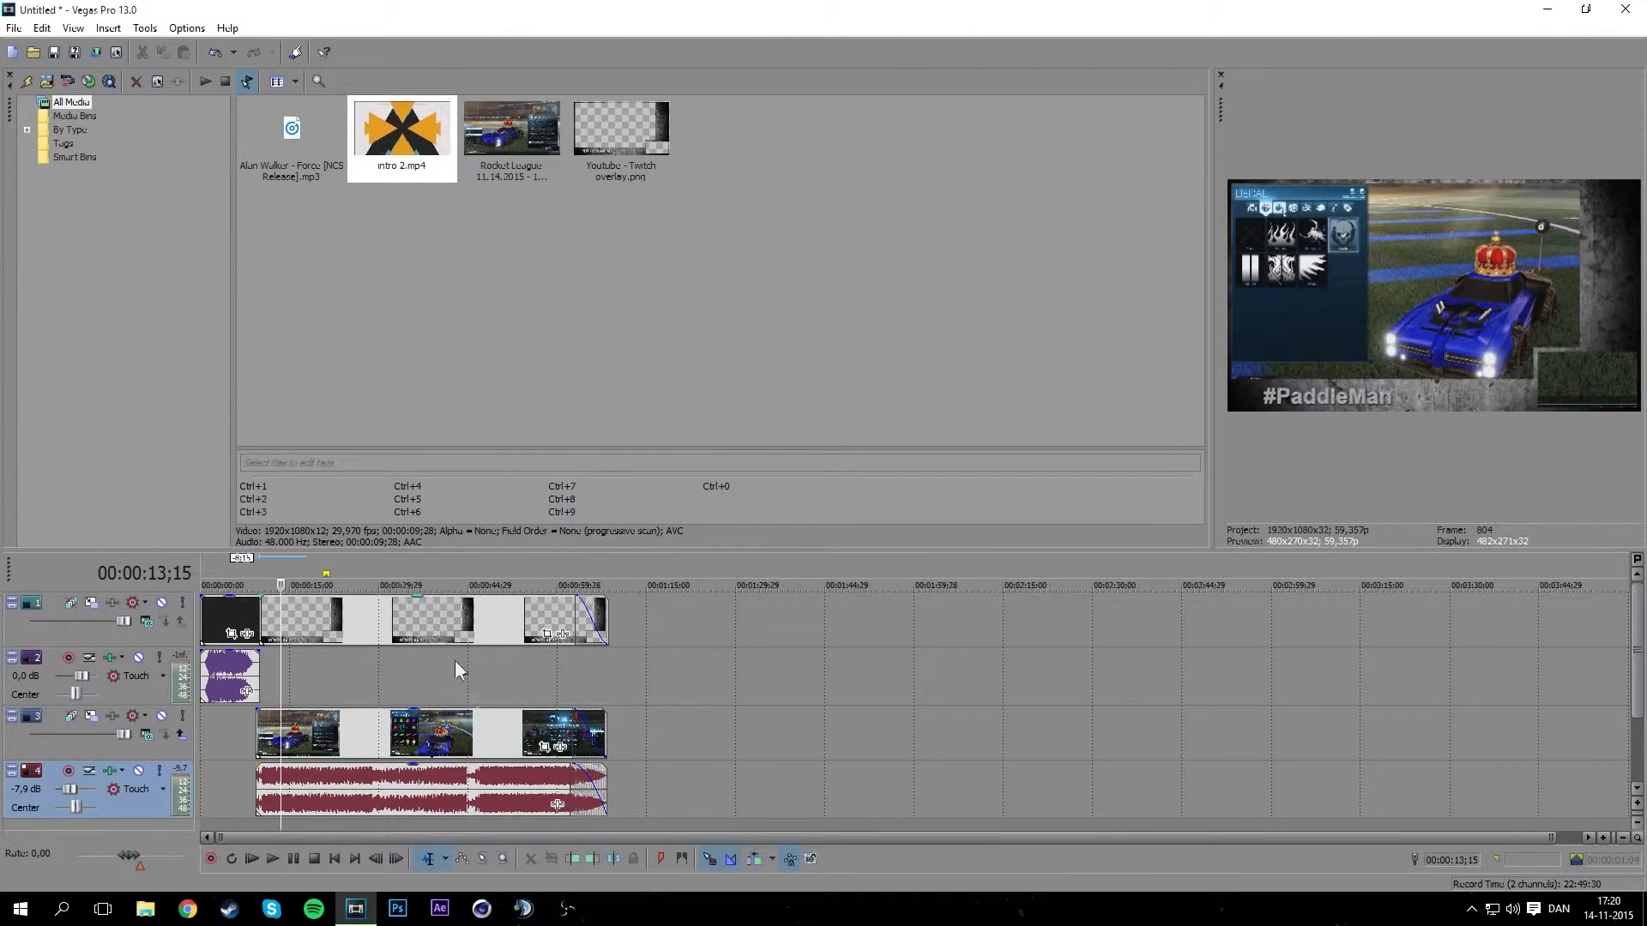
Import outro.mp4 from the desktop's Introer folder into the project media and close the file browser.
scroll(485, 785, "down", 1)
left_click(147, 909)
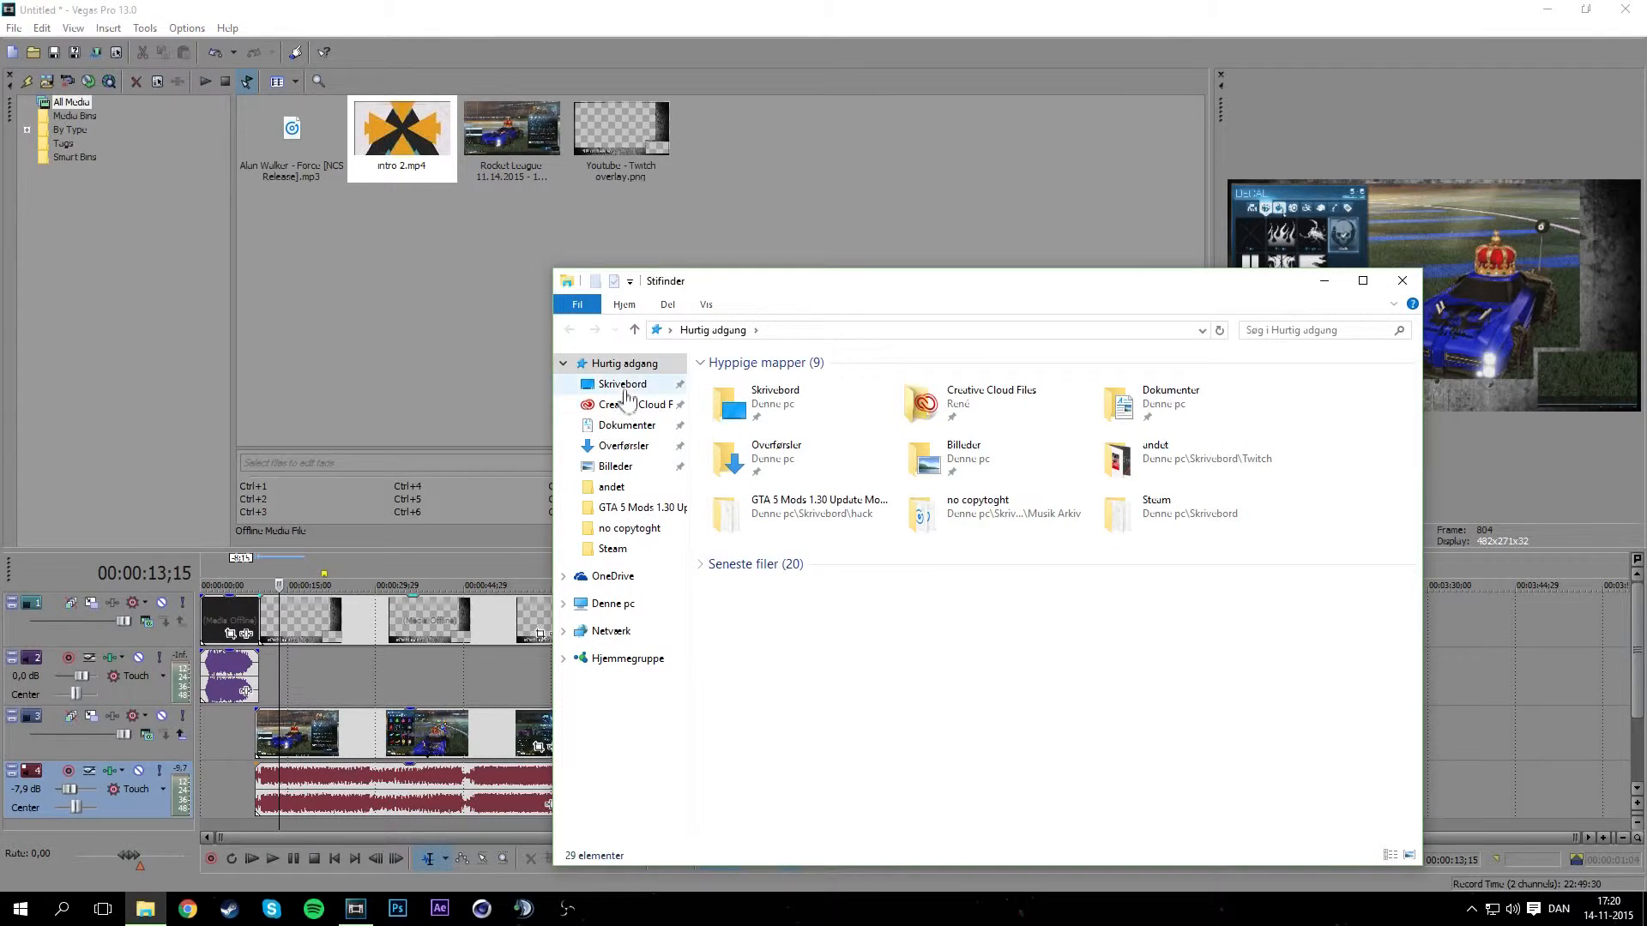
left_click(633, 386)
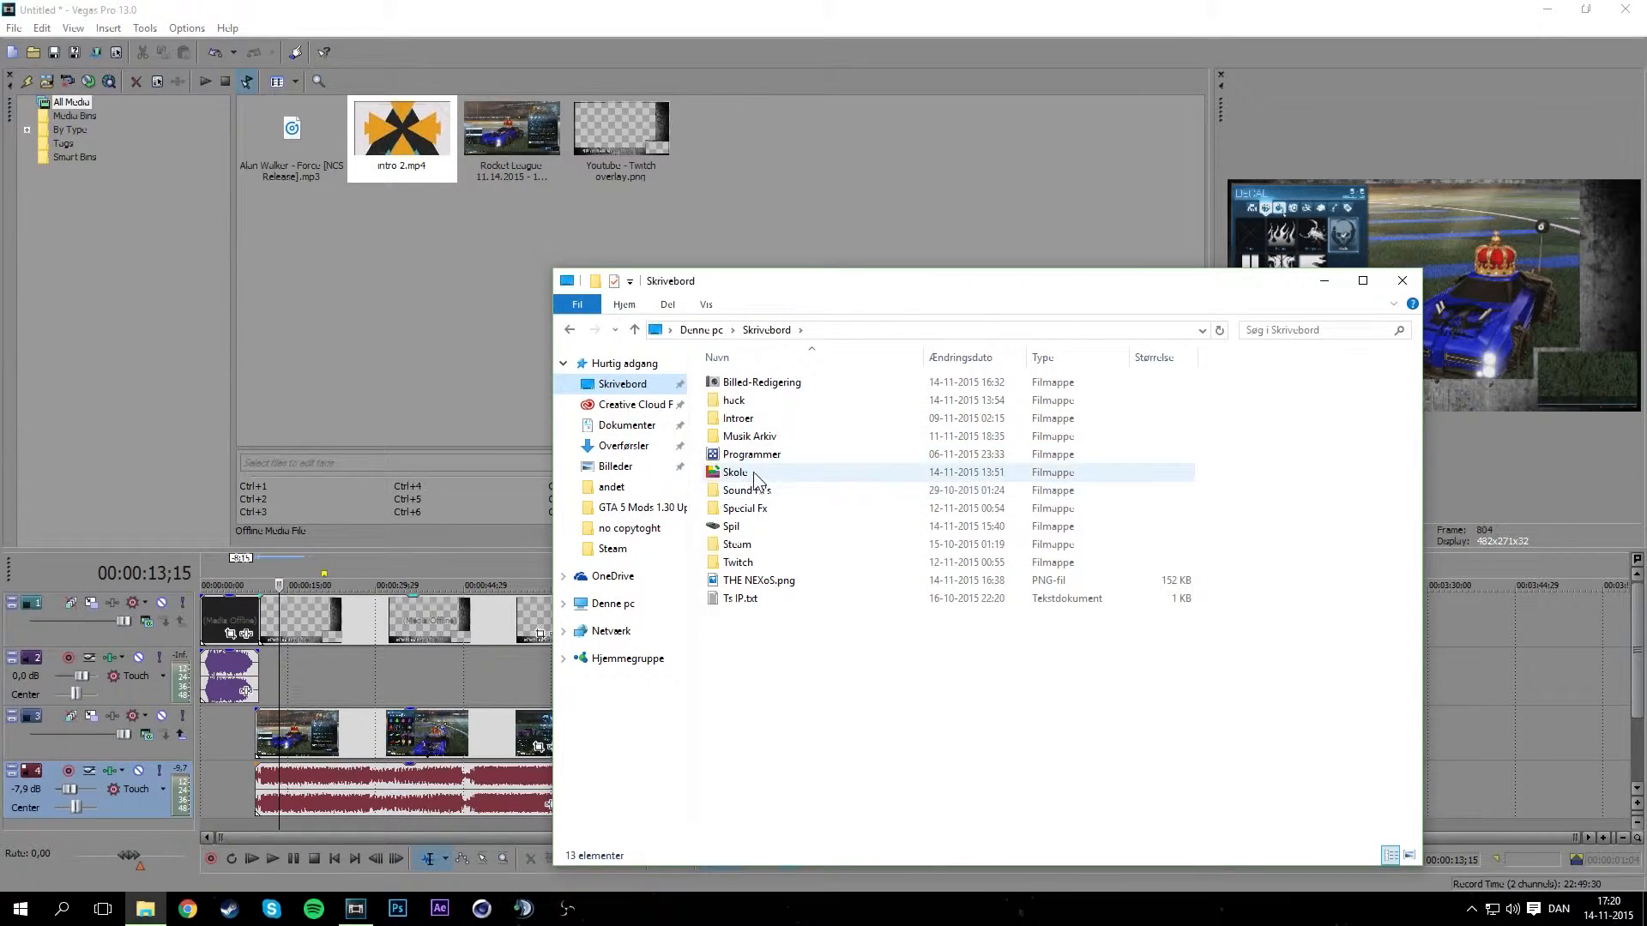
double_click(740, 418)
left_click_drag(1160, 422, 1089, 248)
left_click(1402, 280)
Place outro.mp4 on the top track directly after the overlay event and check the frame at 00:01:06;20.
left_click_drag(512, 137, 591, 391)
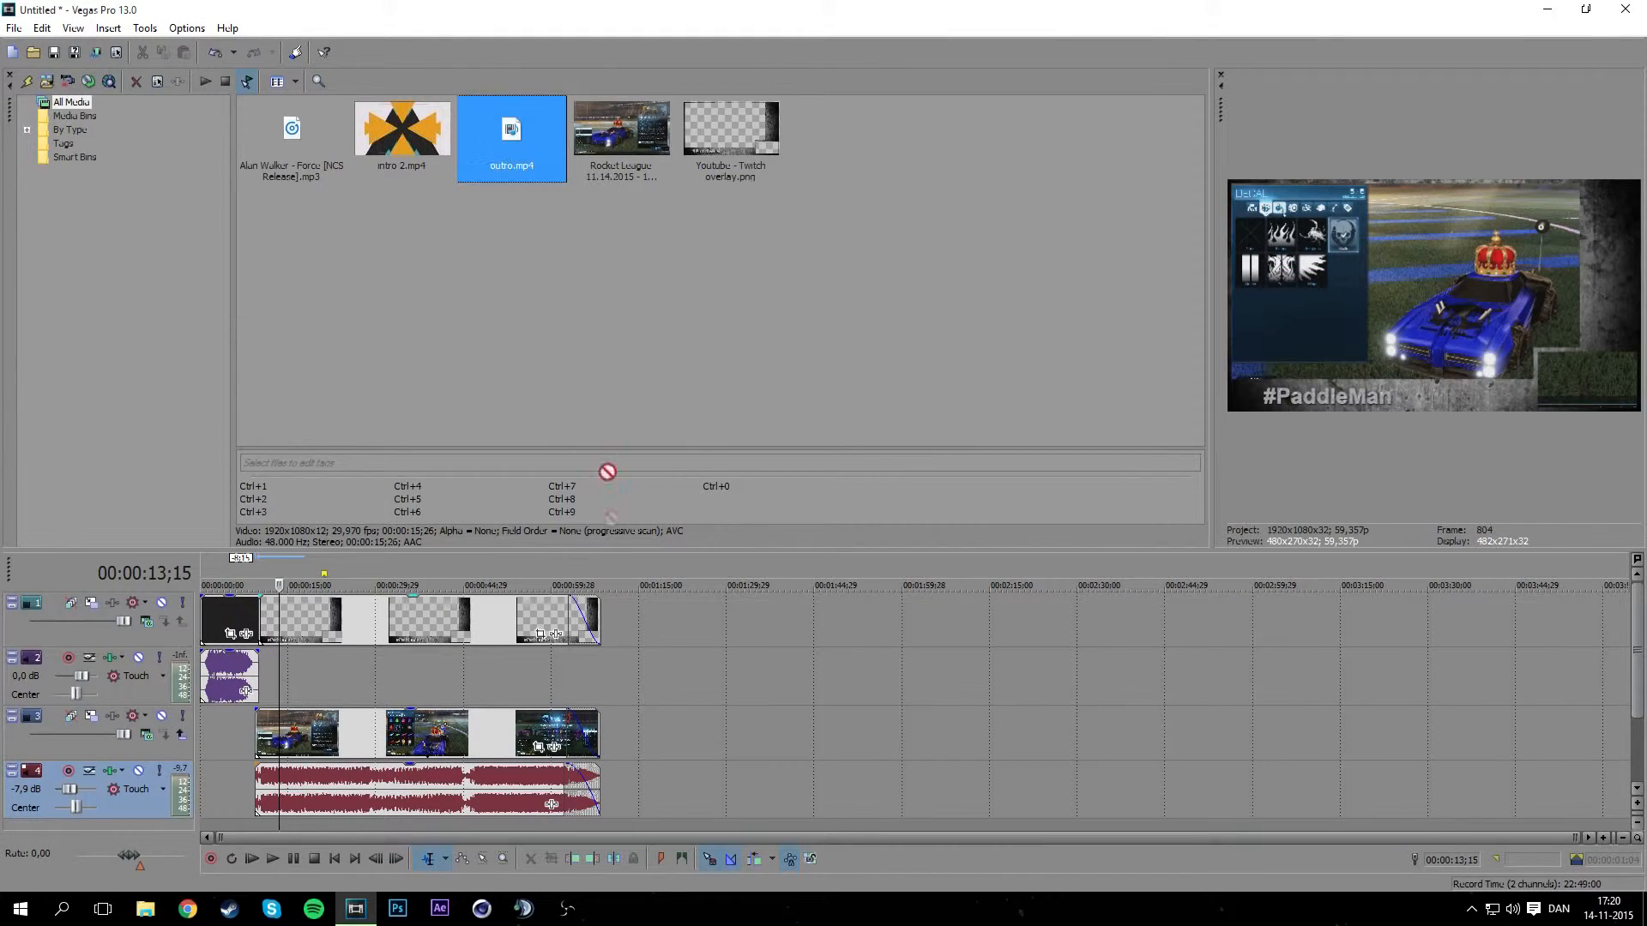
left_click_drag(619, 707, 610, 615)
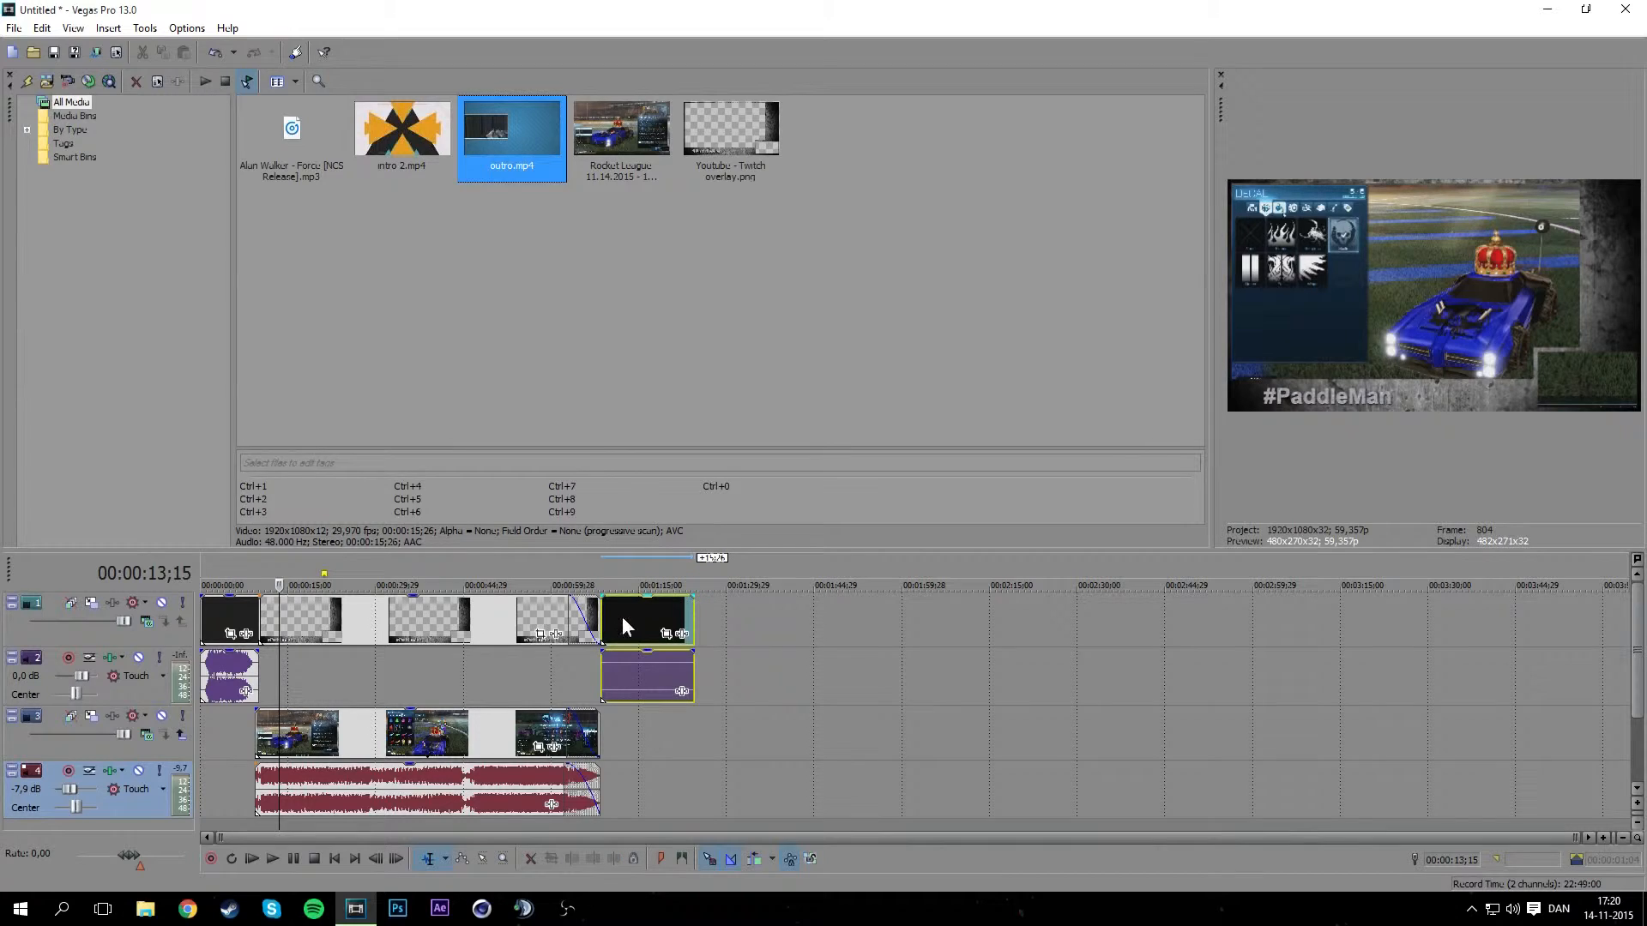
left_click(594, 825)
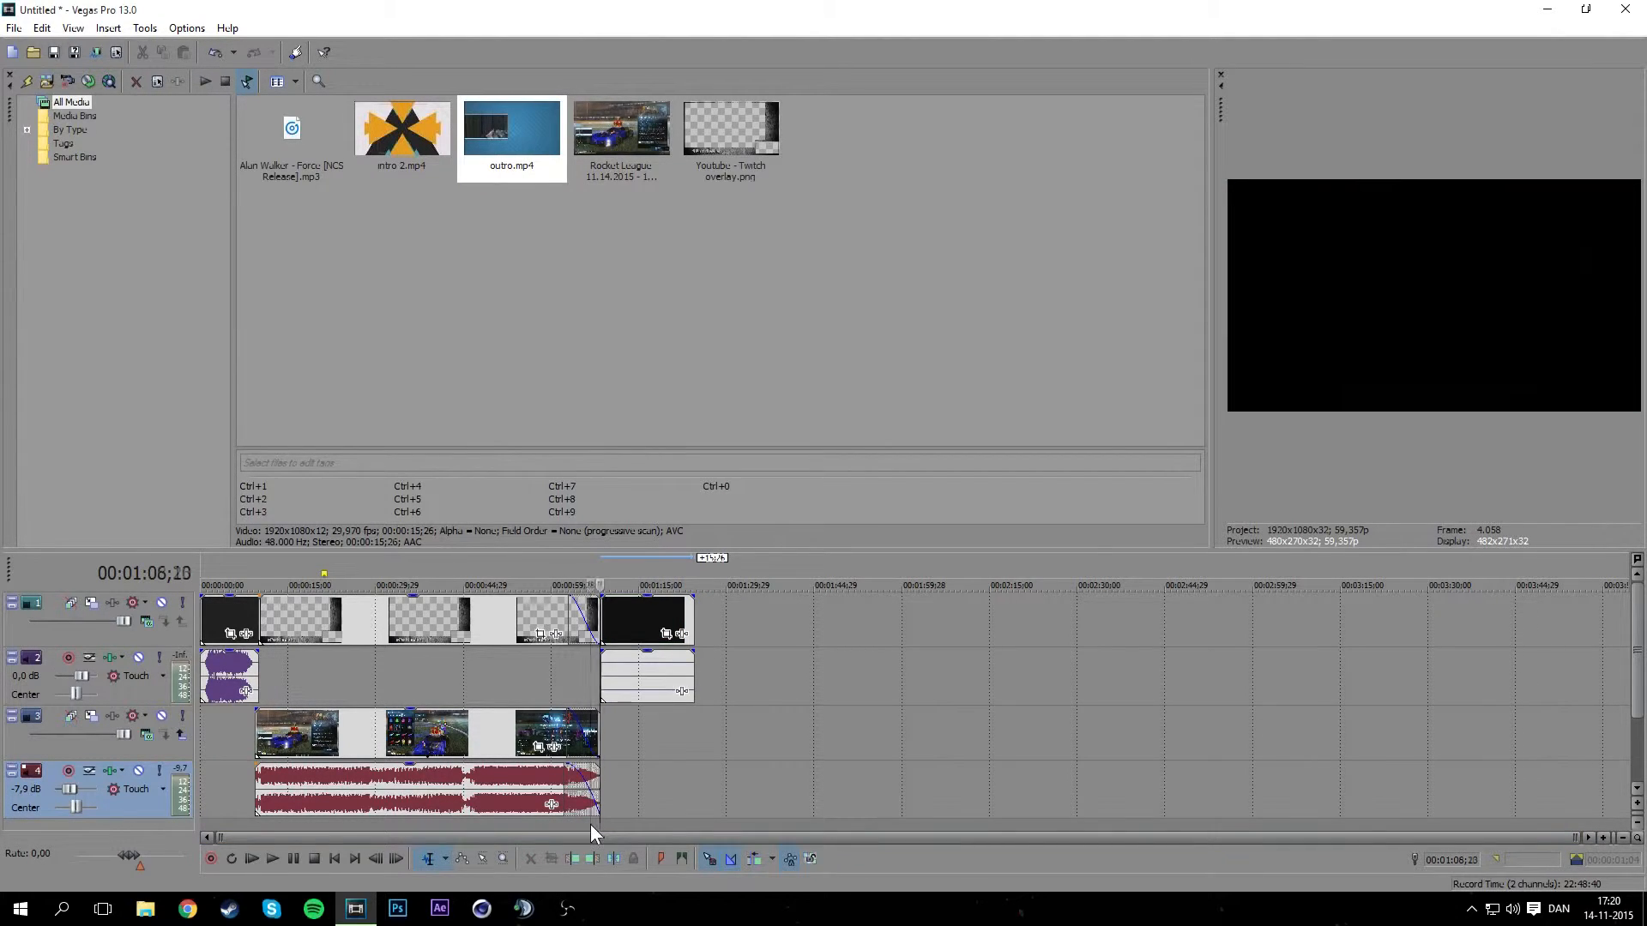
Delete the outro's audio event from the timeline, keeping its video.
left_click(634, 679)
right_click(635, 679)
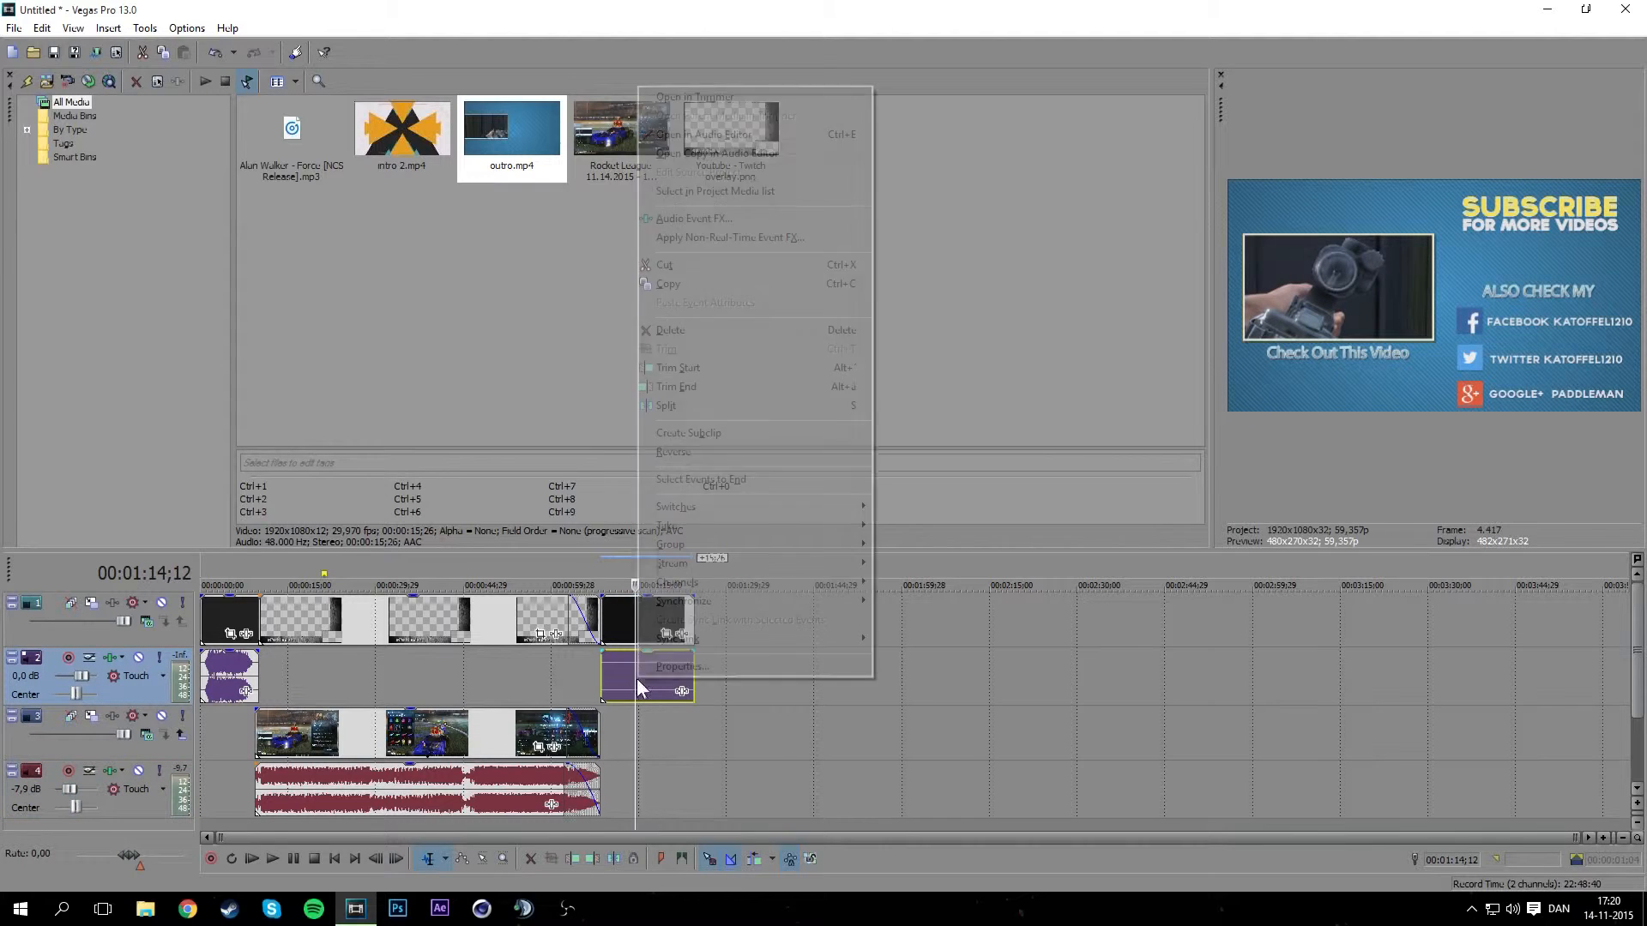
left_click(672, 329)
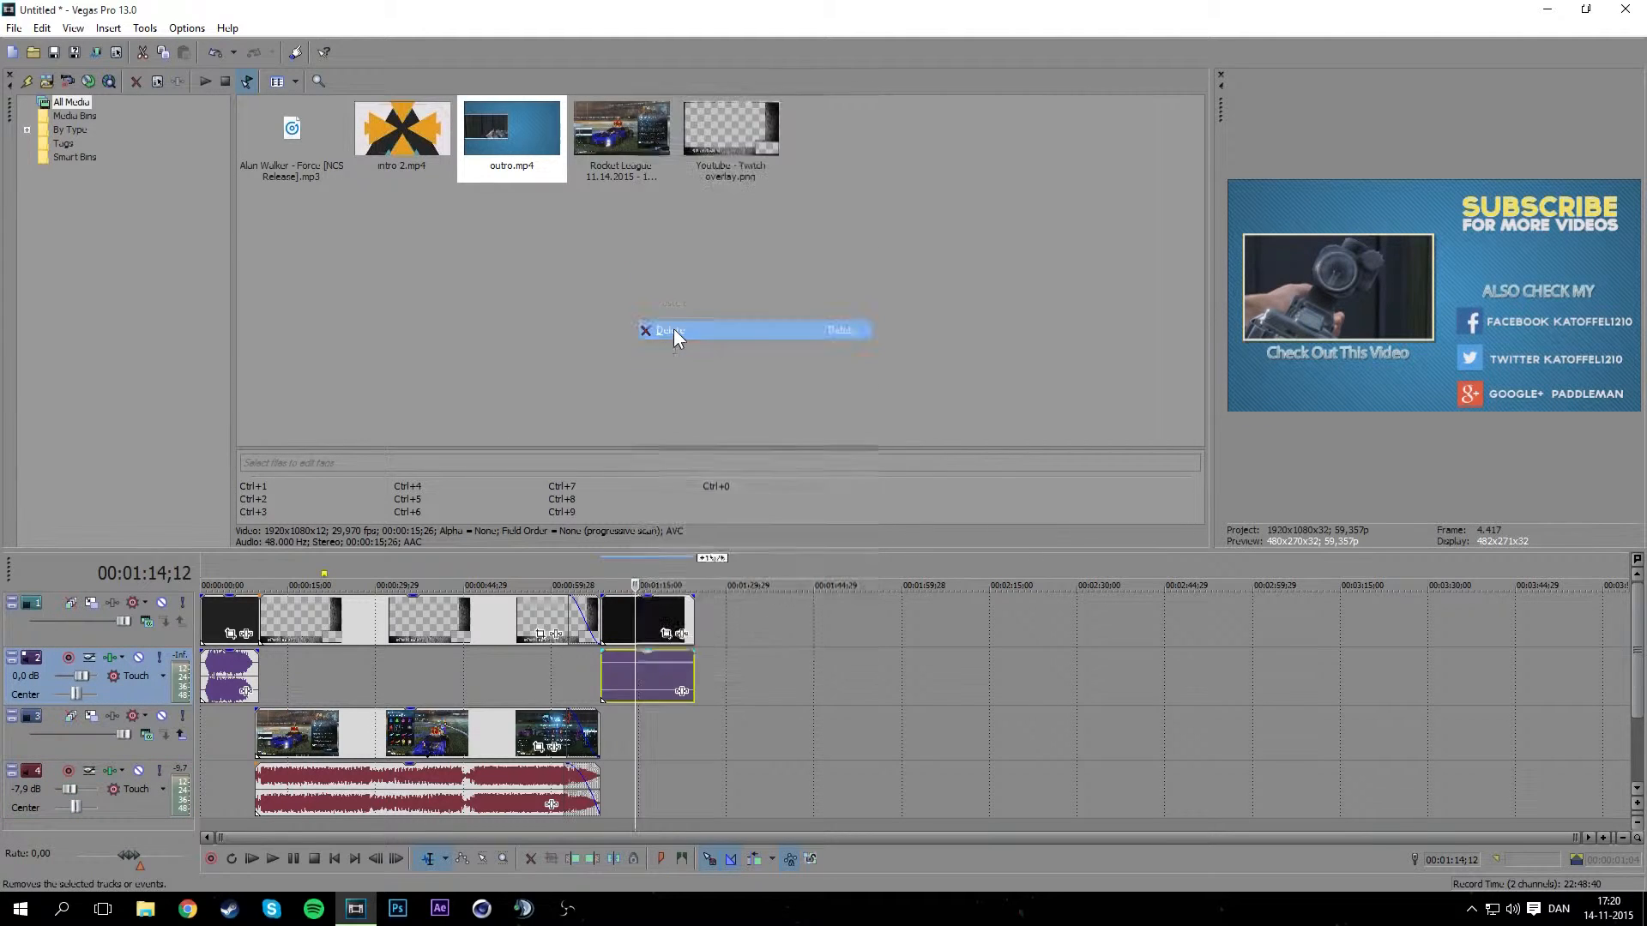
Play the changeover into the outro from 00:01:01;19.
left_click(594, 825)
left_click(559, 822)
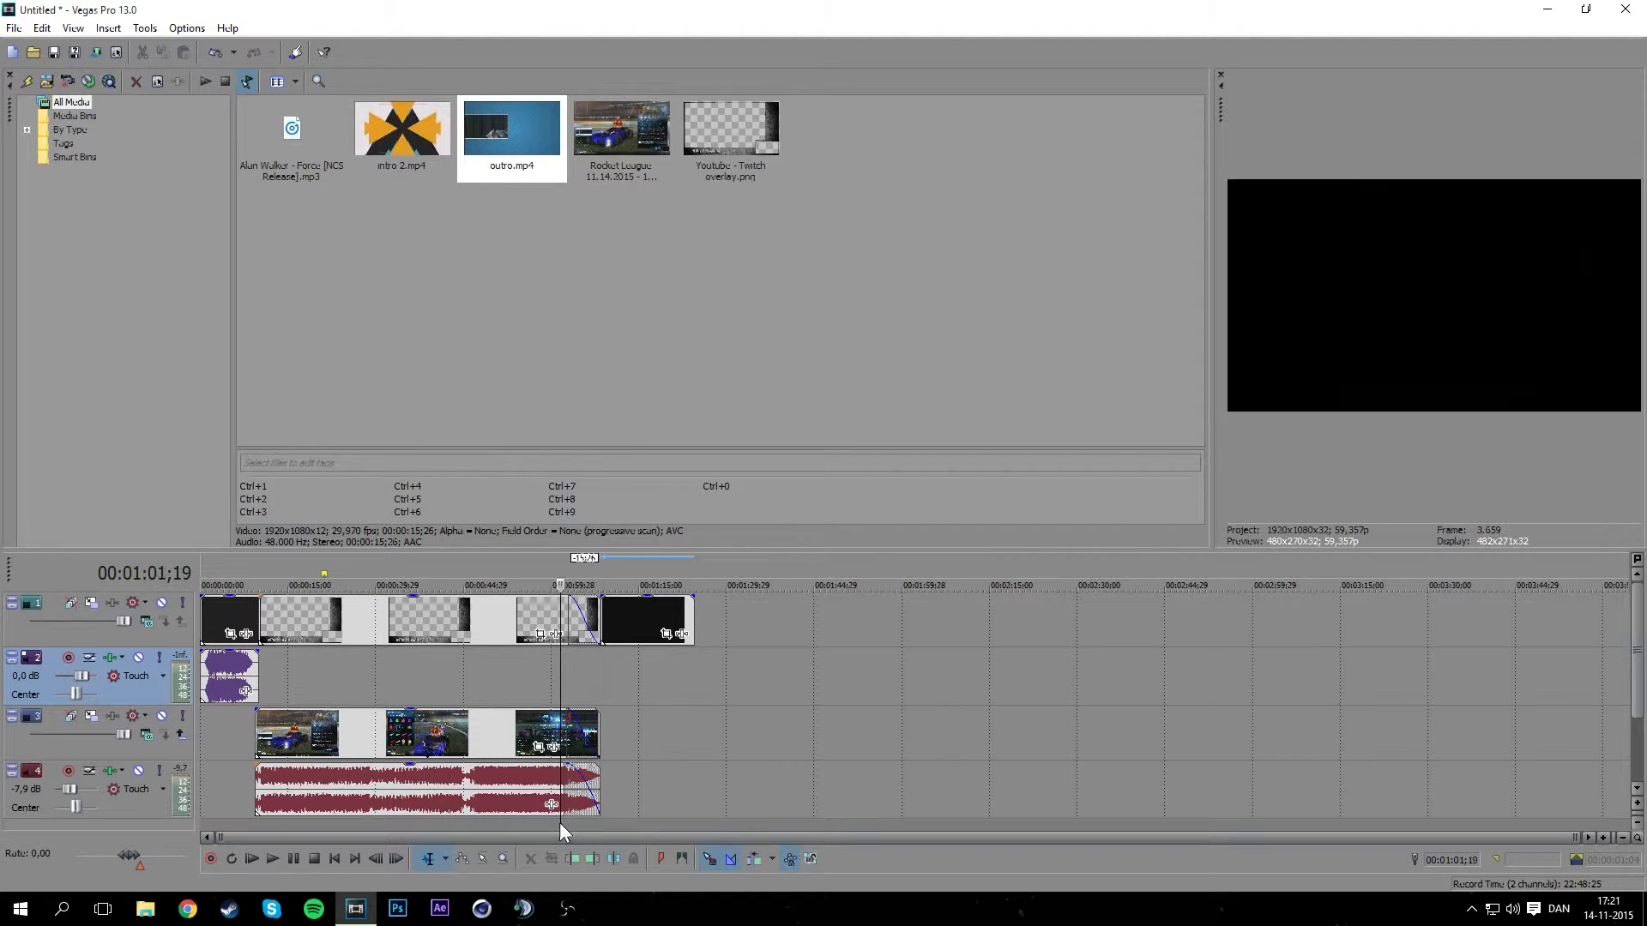
left_click(274, 860)
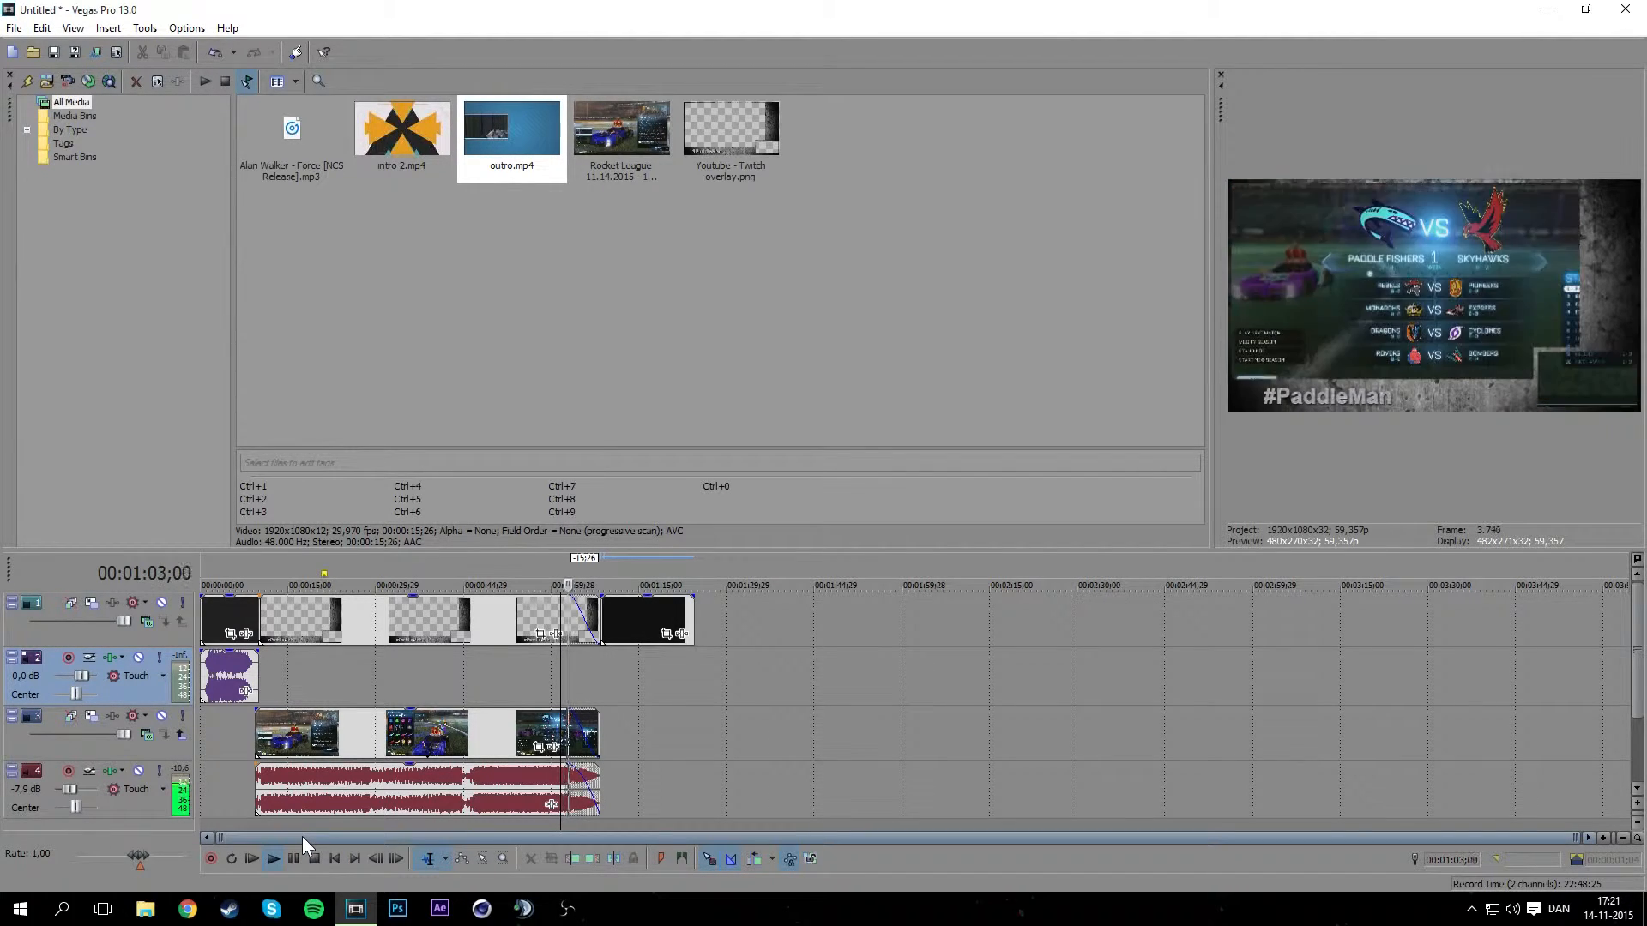
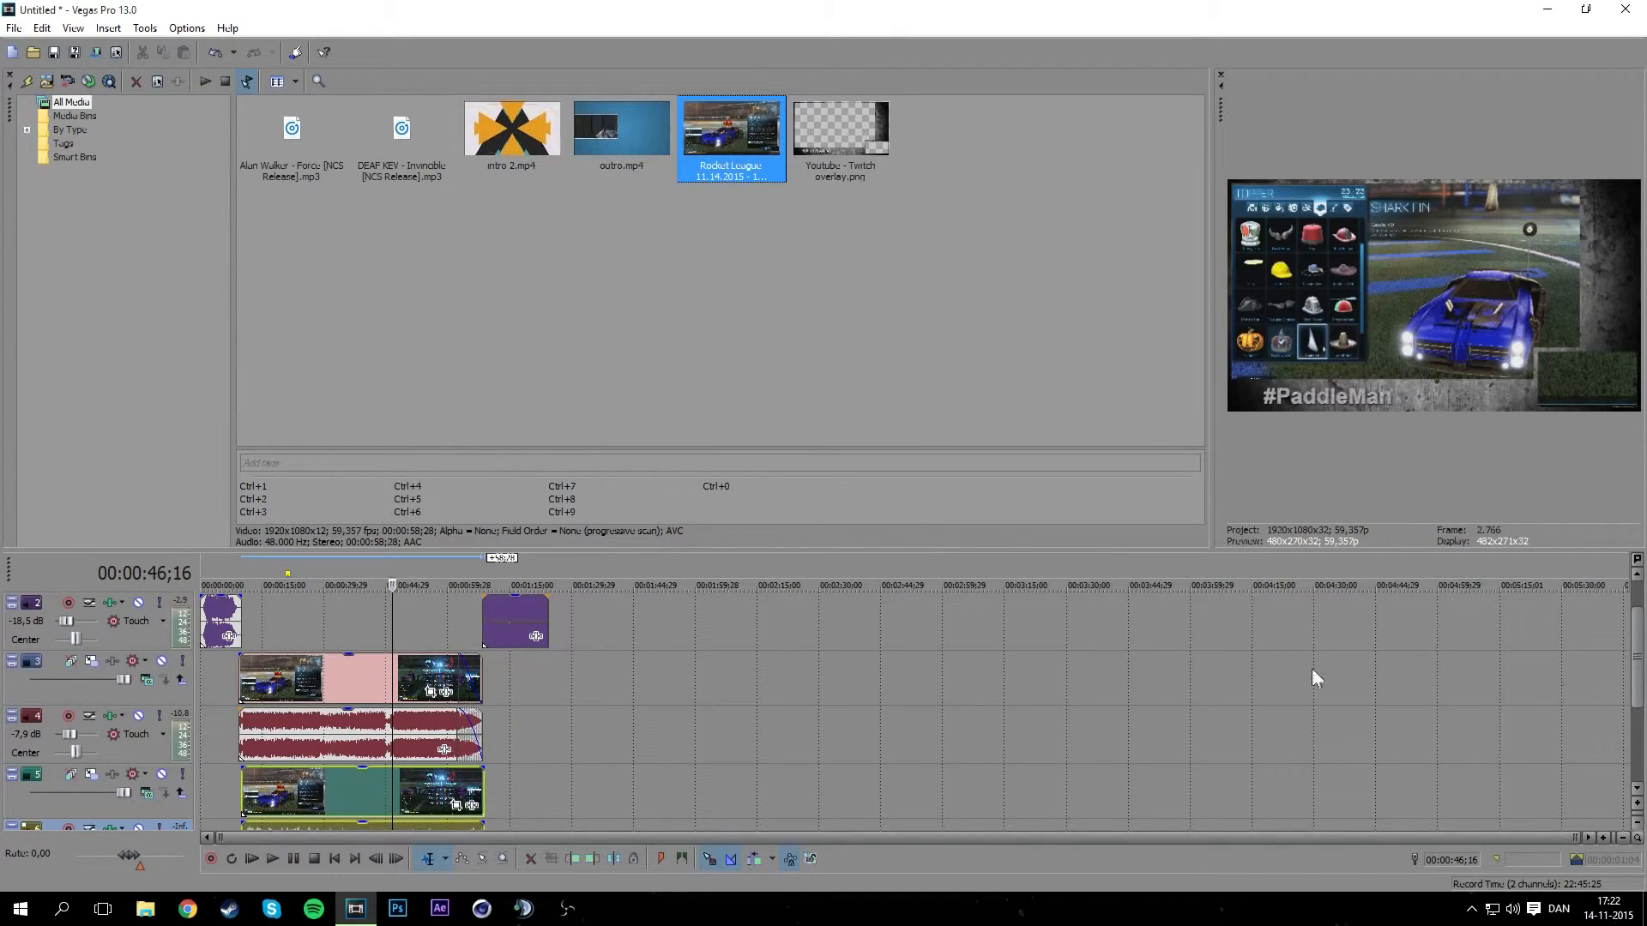
Delete the audio event on track 6 that belongs to the second copy of the gameplay video.
left_click_drag(1639, 681, 1627, 766)
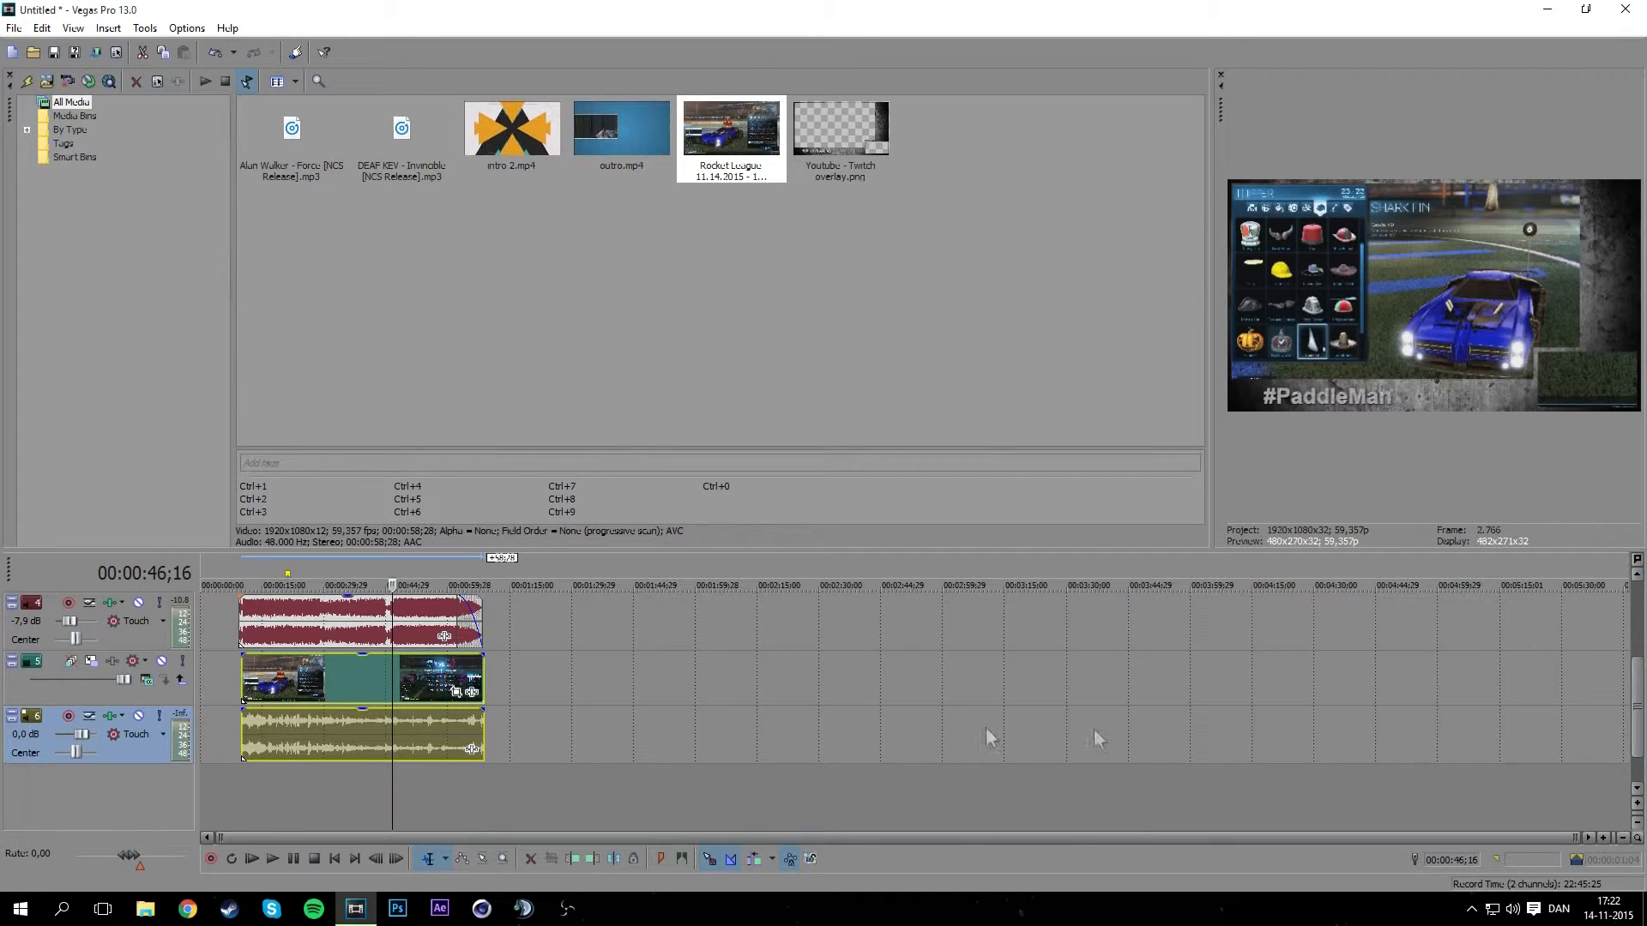
left_click(391, 740)
left_click(345, 743)
right_click(346, 743)
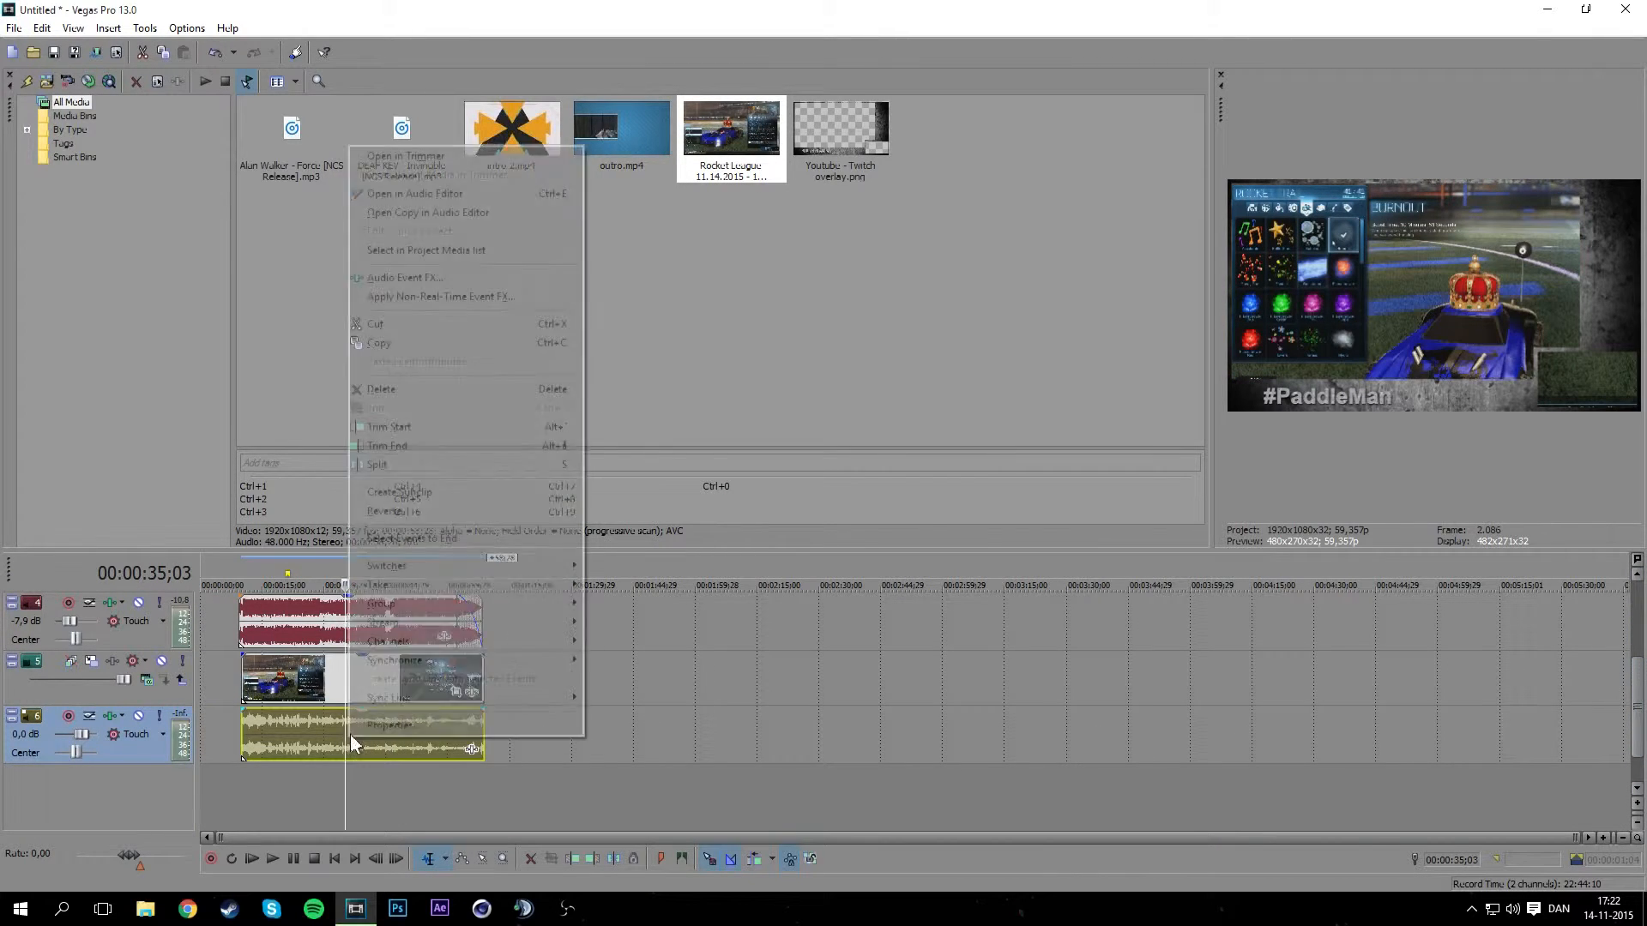
left_click(425, 390)
Shrink track 3's gameplay video with Event Pan/Crop and move it to the overlay's lower-right box, using a frame about 5,568 × 4,728.
scroll(310, 772, "up", 3)
scroll(423, 766, "down", 3)
left_click_drag(1638, 704, 1644, 668)
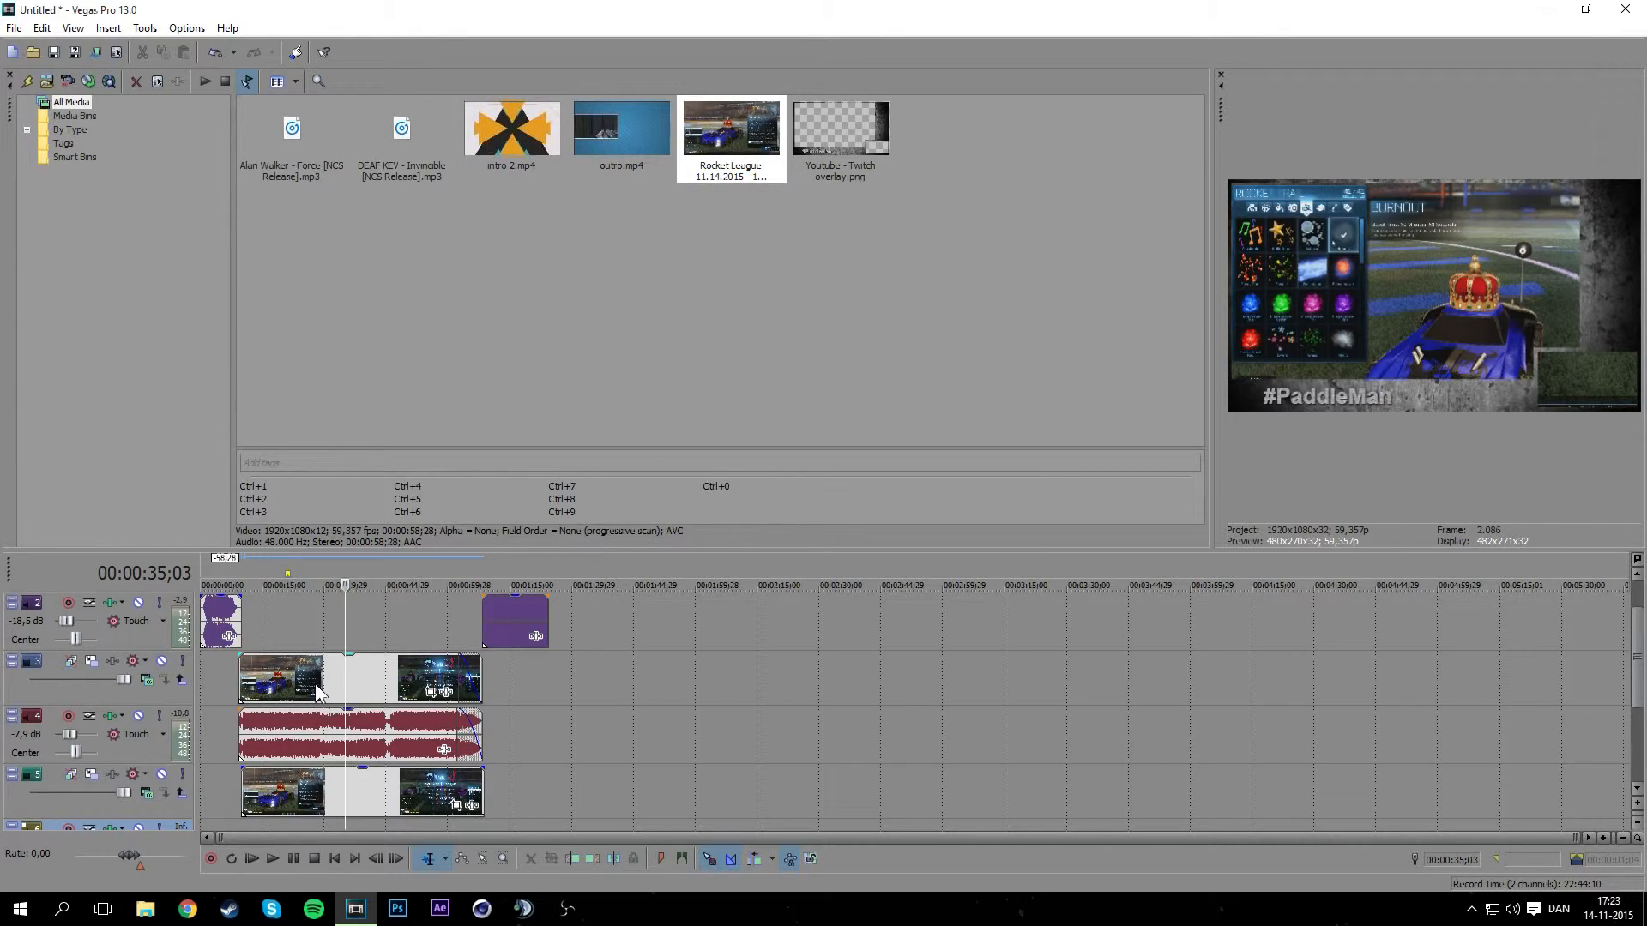
left_click(316, 683)
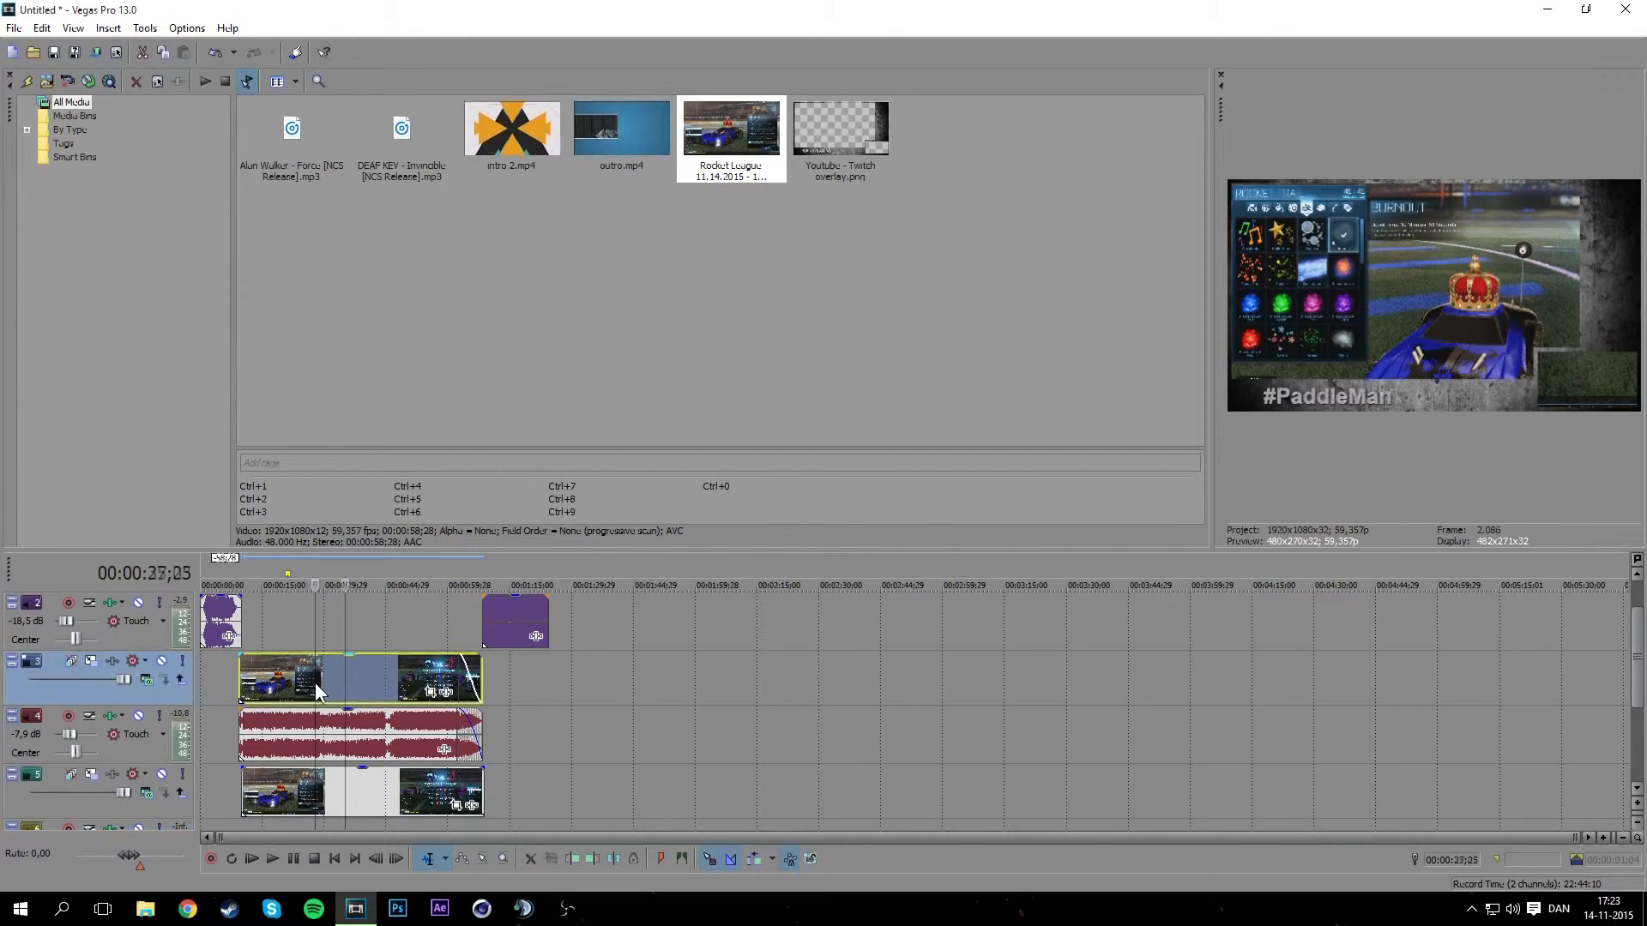
left_click(430, 692)
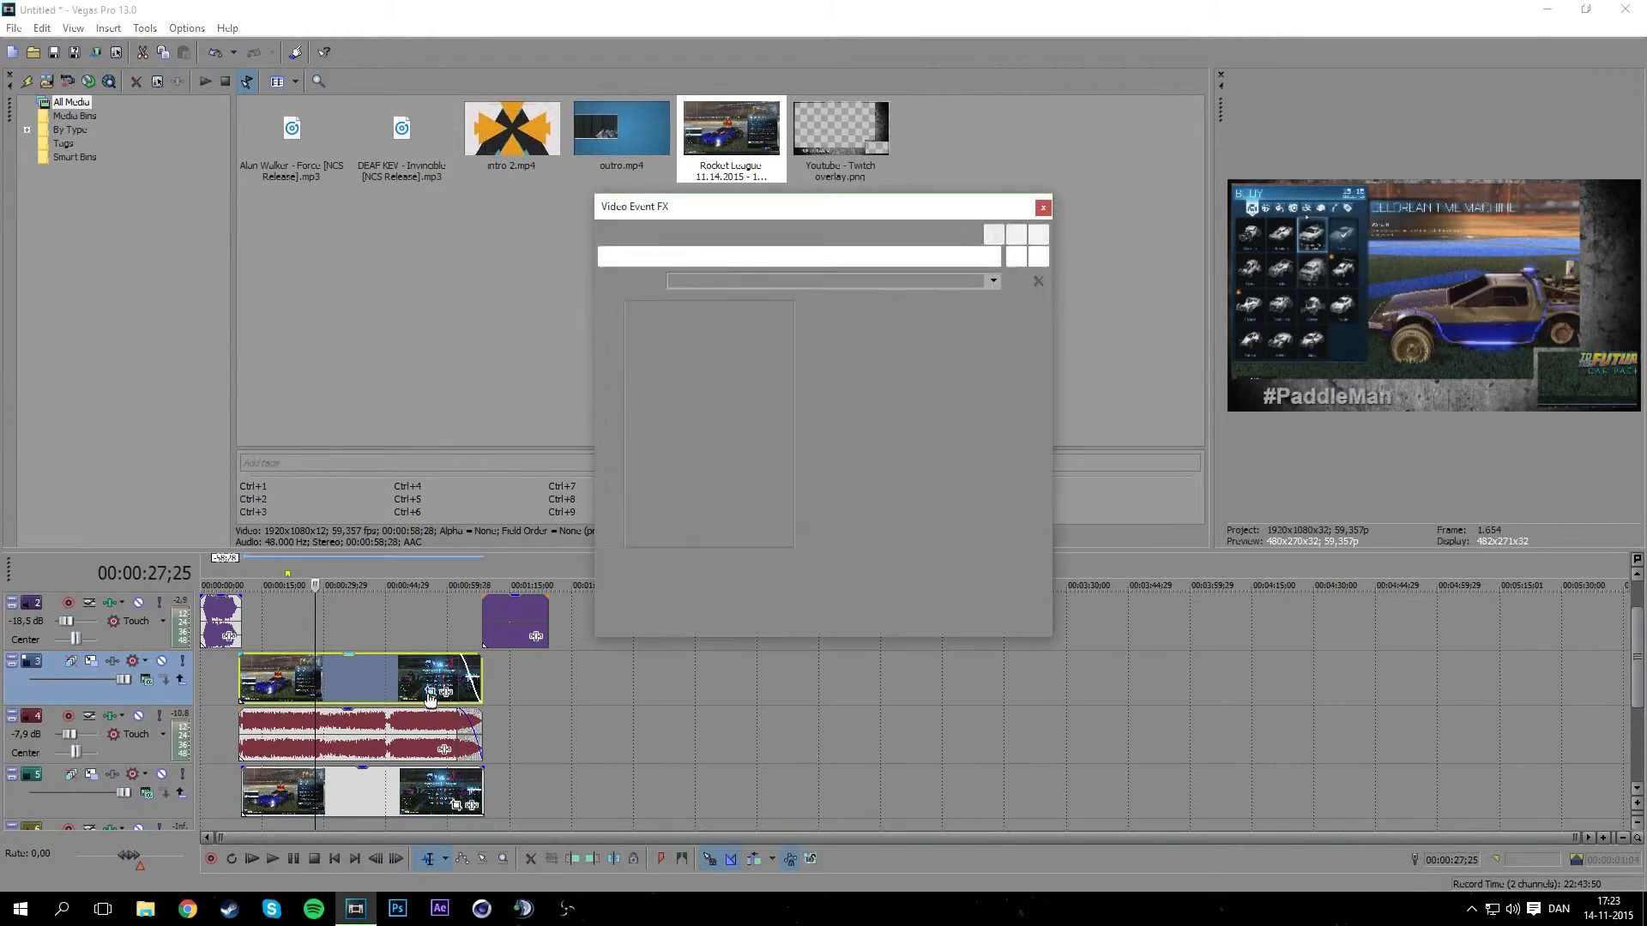
scroll(923, 458, "down", 5)
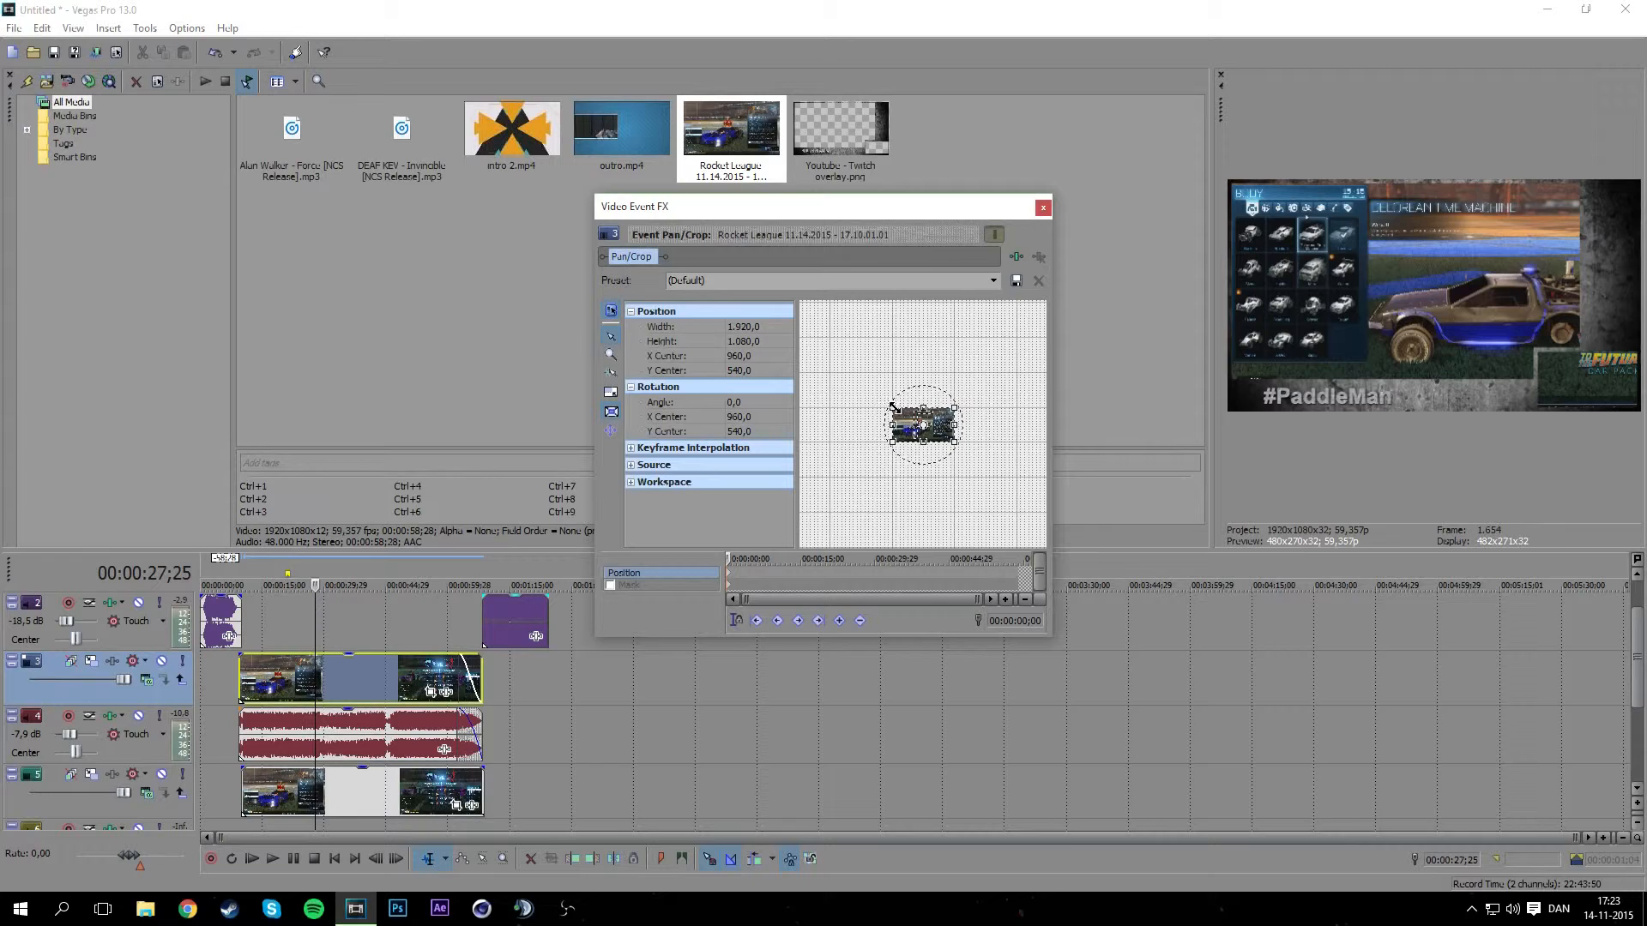
left_click_drag(893, 406, 863, 381)
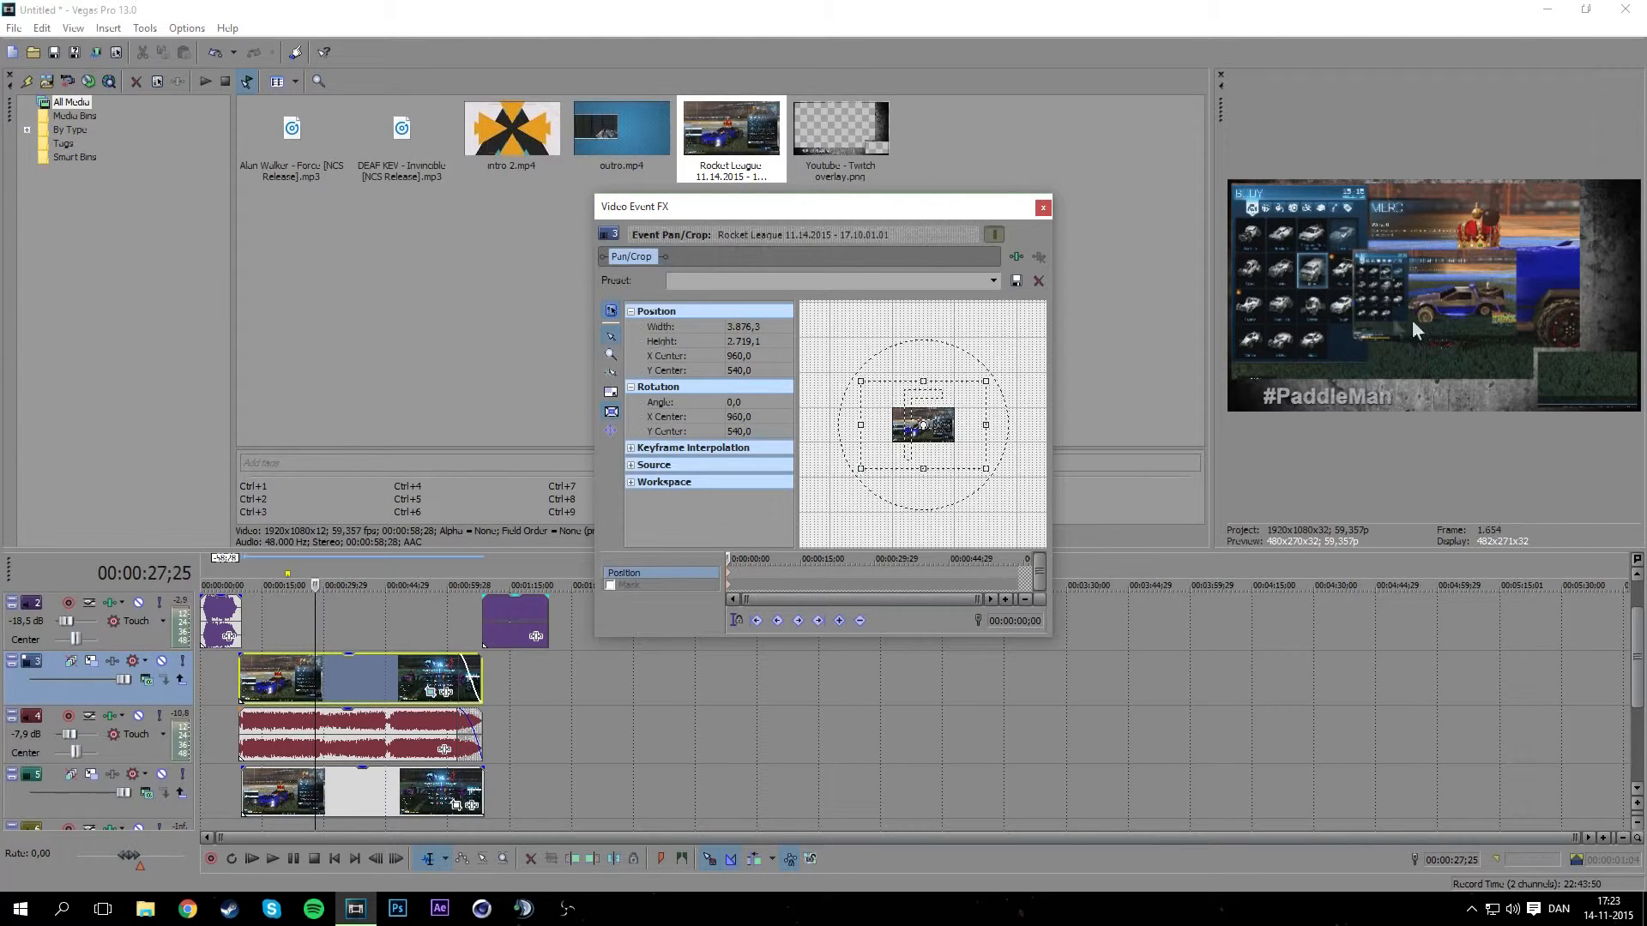
left_click_drag(890, 397, 822, 333)
left_click_drag(903, 411, 815, 378)
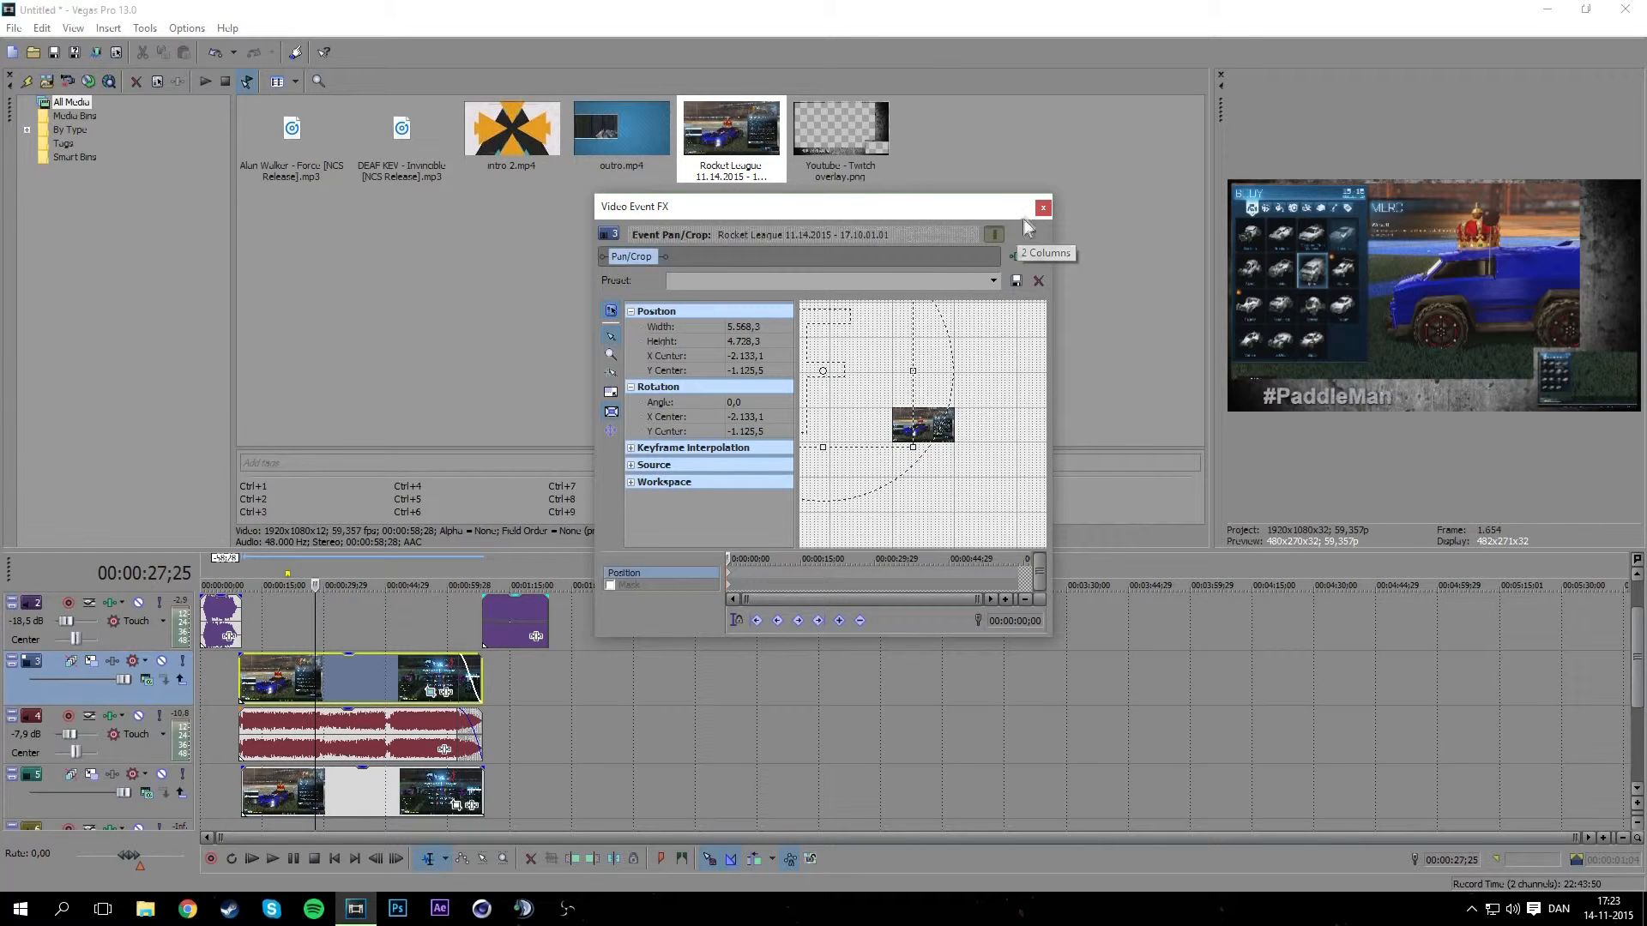
left_click(1042, 208)
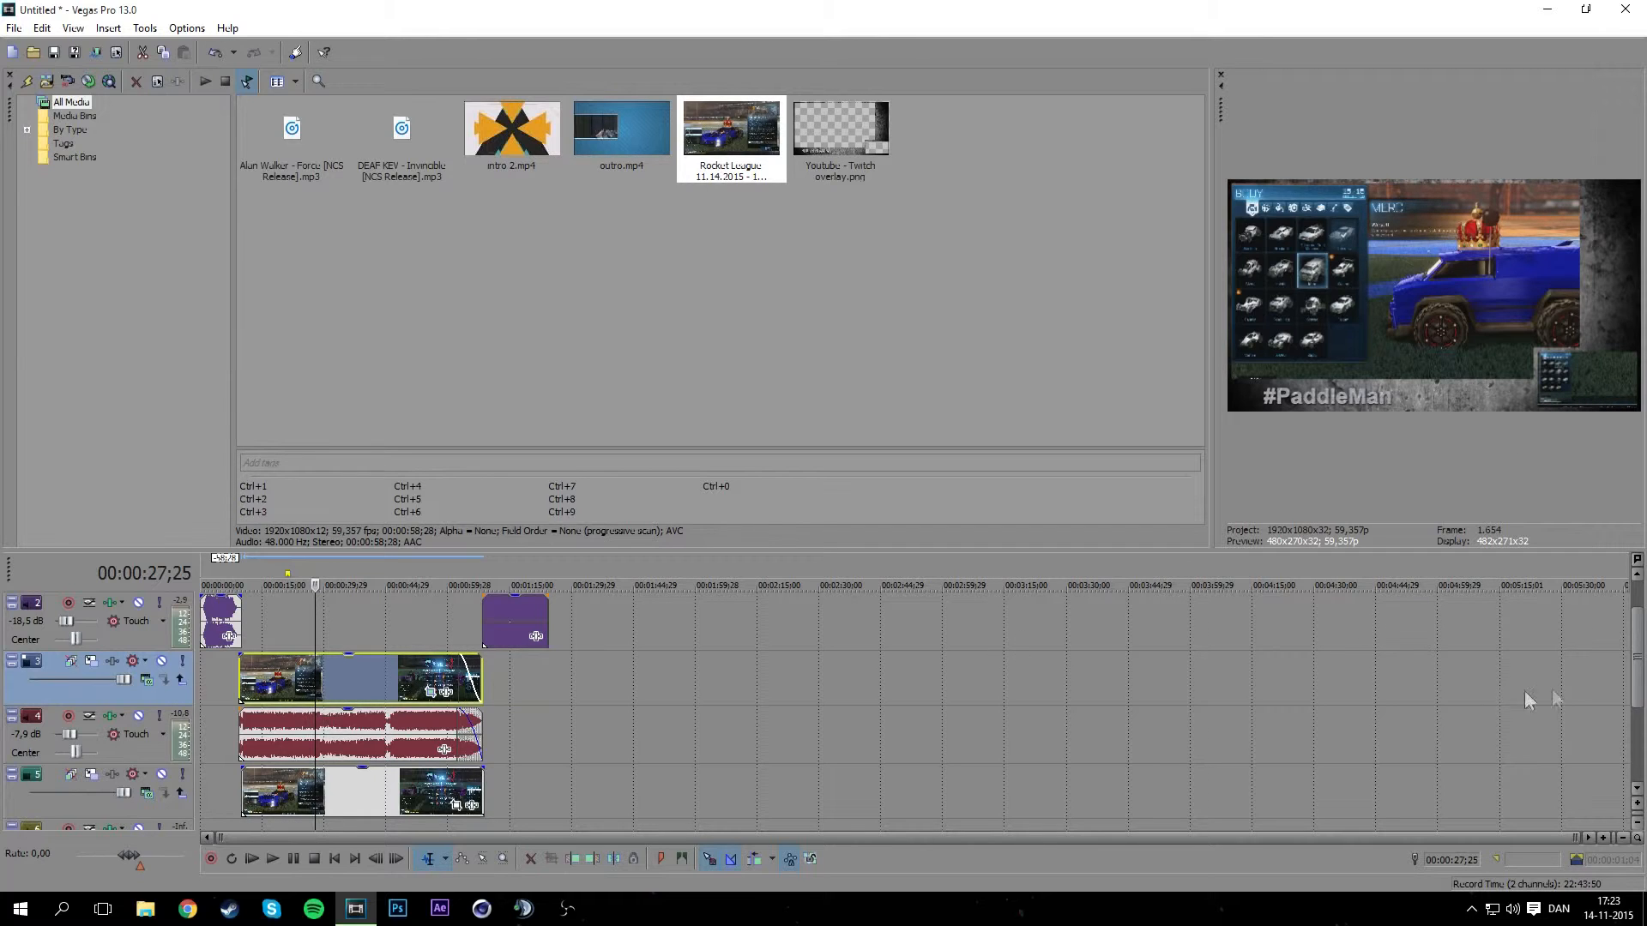
Swap the track 1 overlay with the track 3 gameplay event, placing both between the intro and the outro.
scroll(1634, 656, "up", 1)
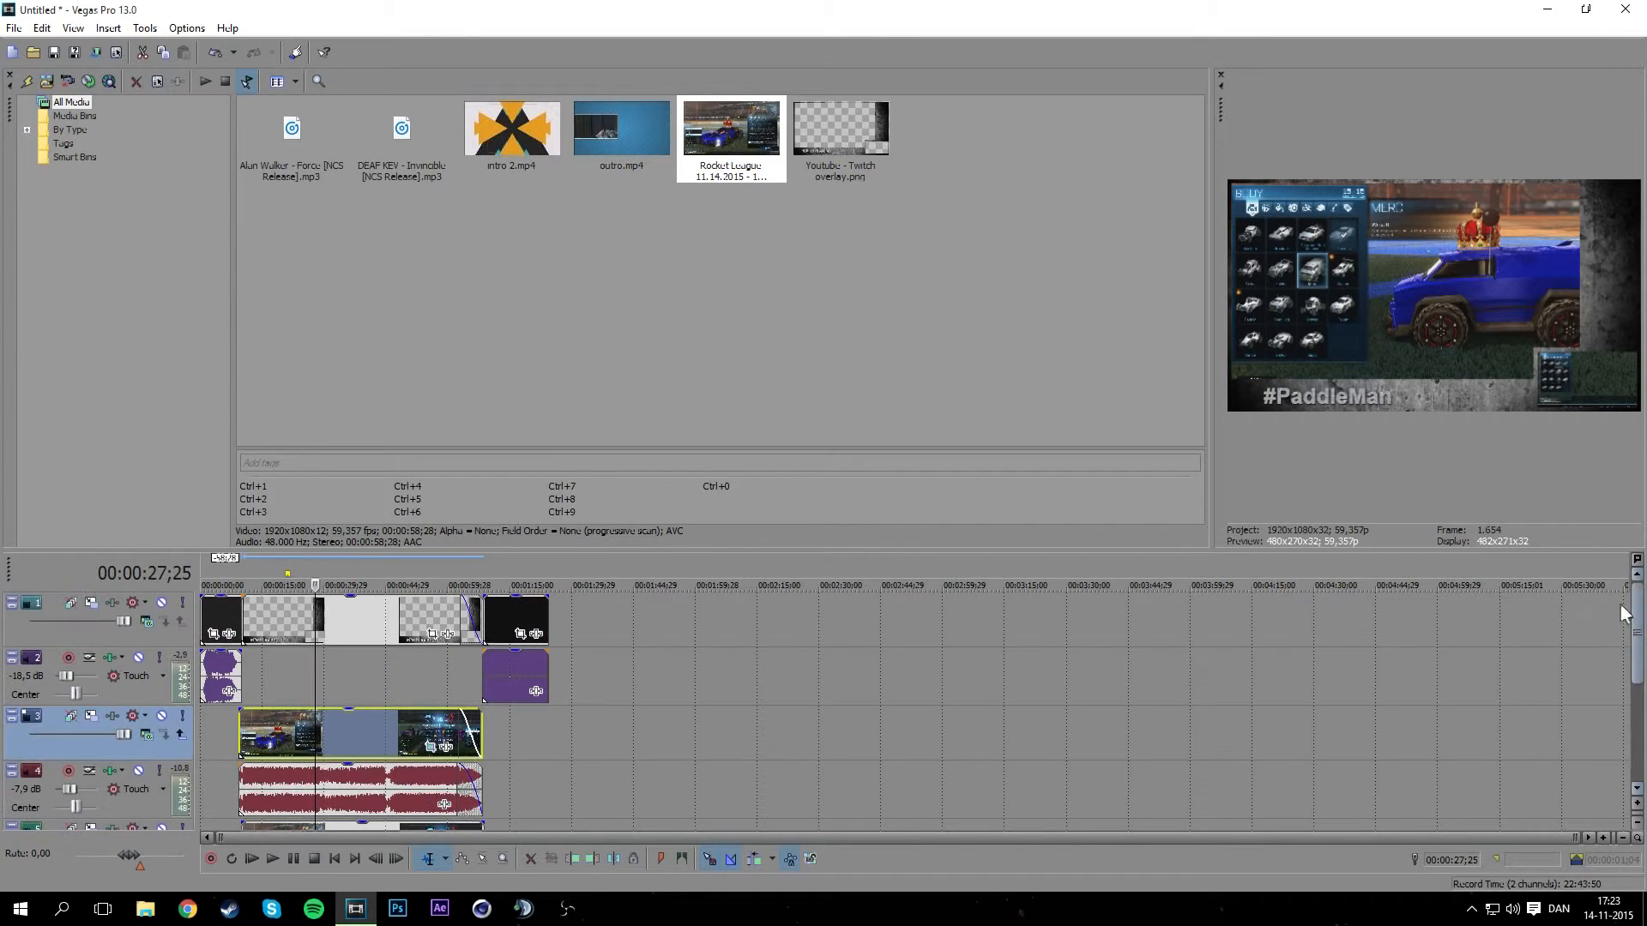
left_click(286, 611)
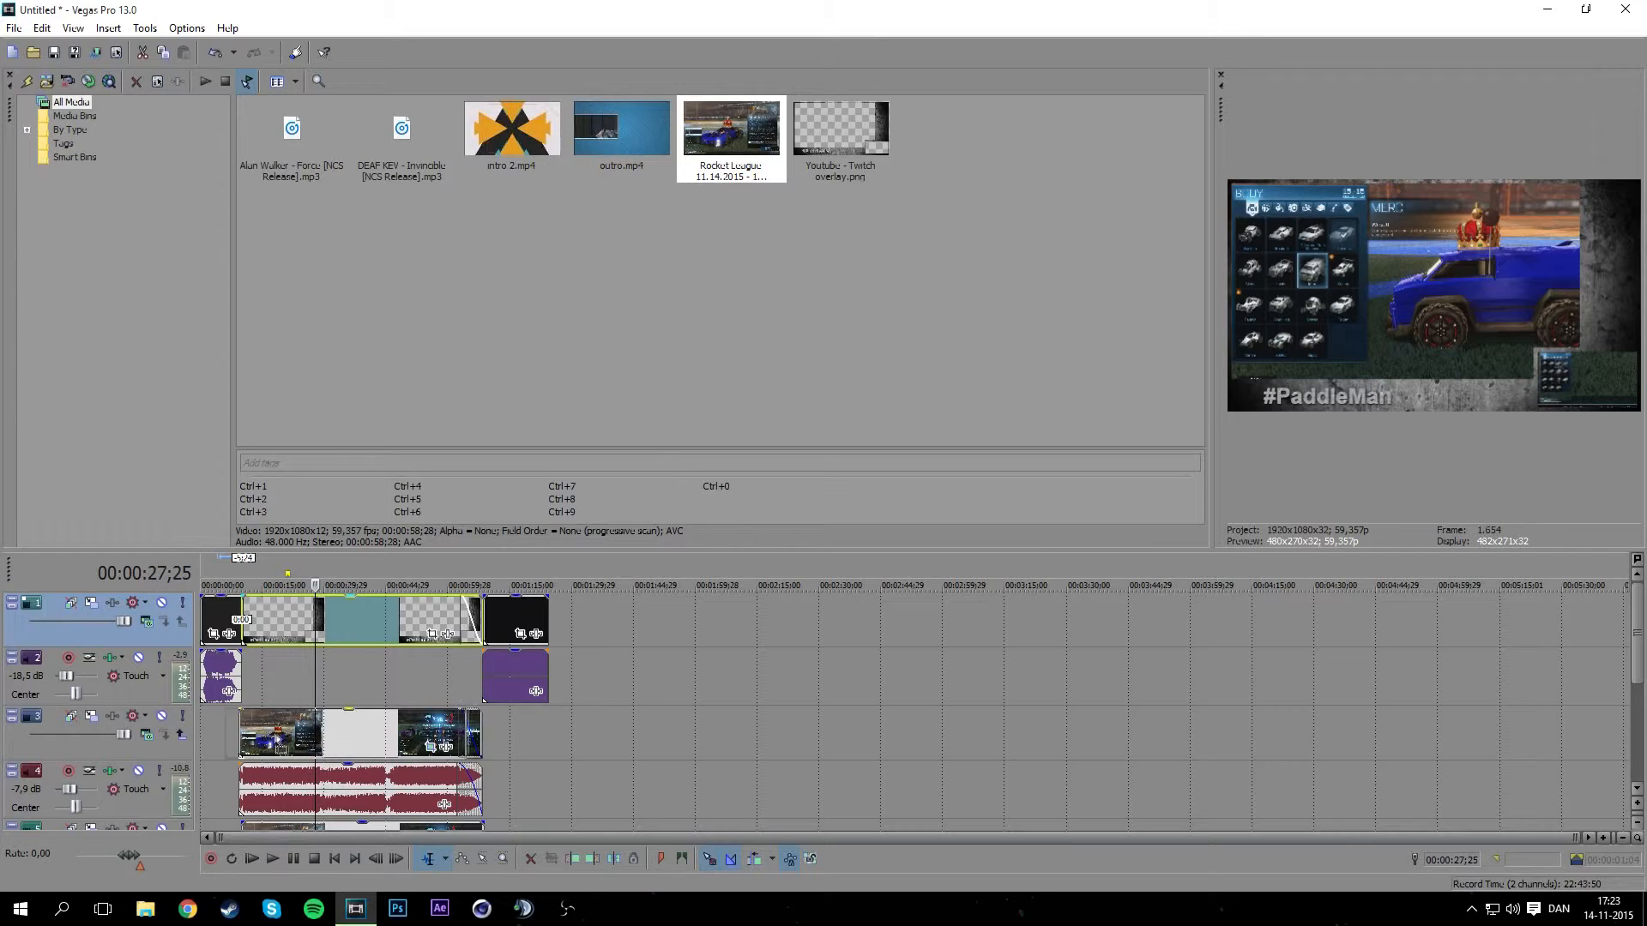
left_click_drag(290, 734, 477, 744)
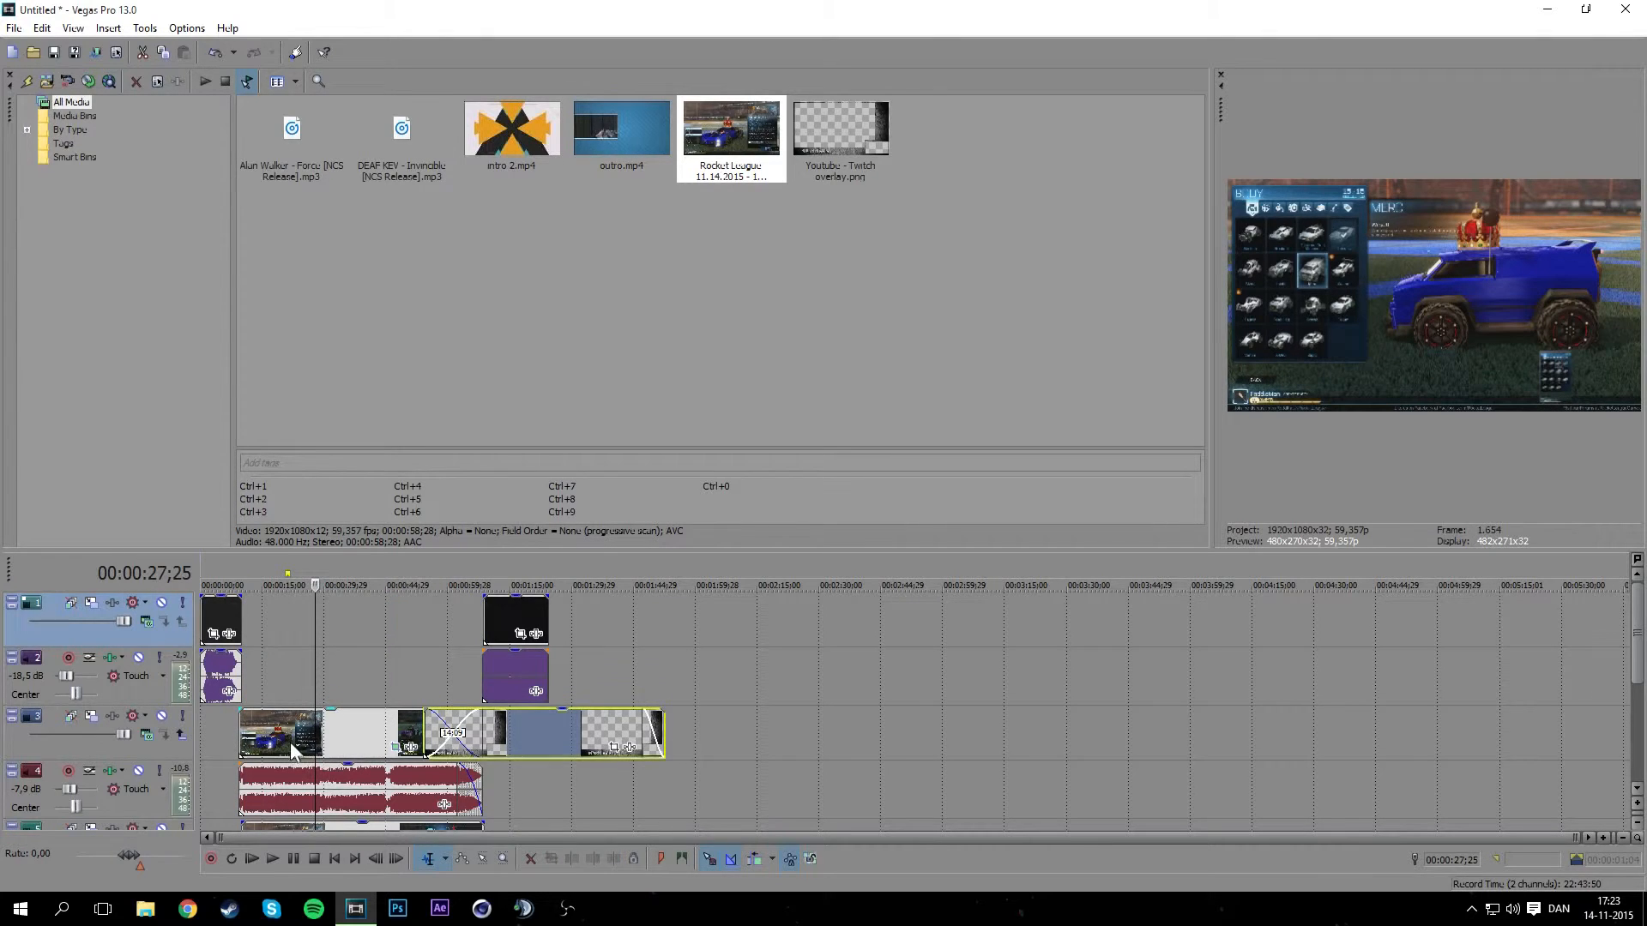
left_click_drag(290, 743, 299, 625)
left_click_drag(512, 745, 346, 743)
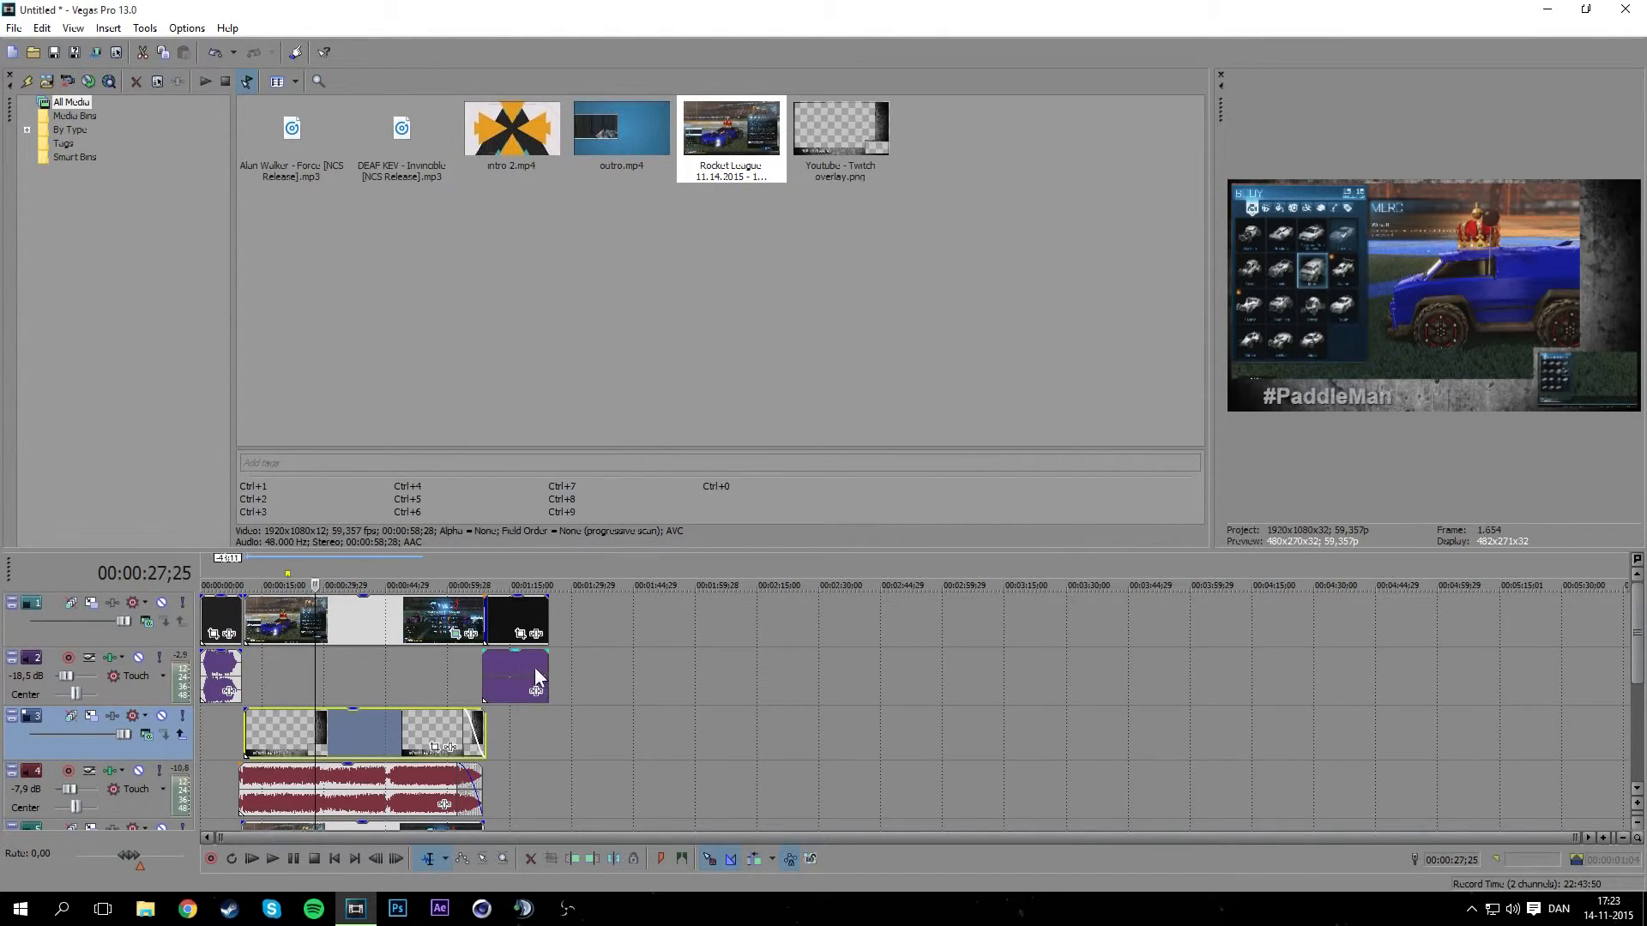
Fit the small gameplay picture into the overlay's lower-right box with a Pan/Crop frame about 9,318 × 5,370, and enlarge the video preview.
left_click(458, 635)
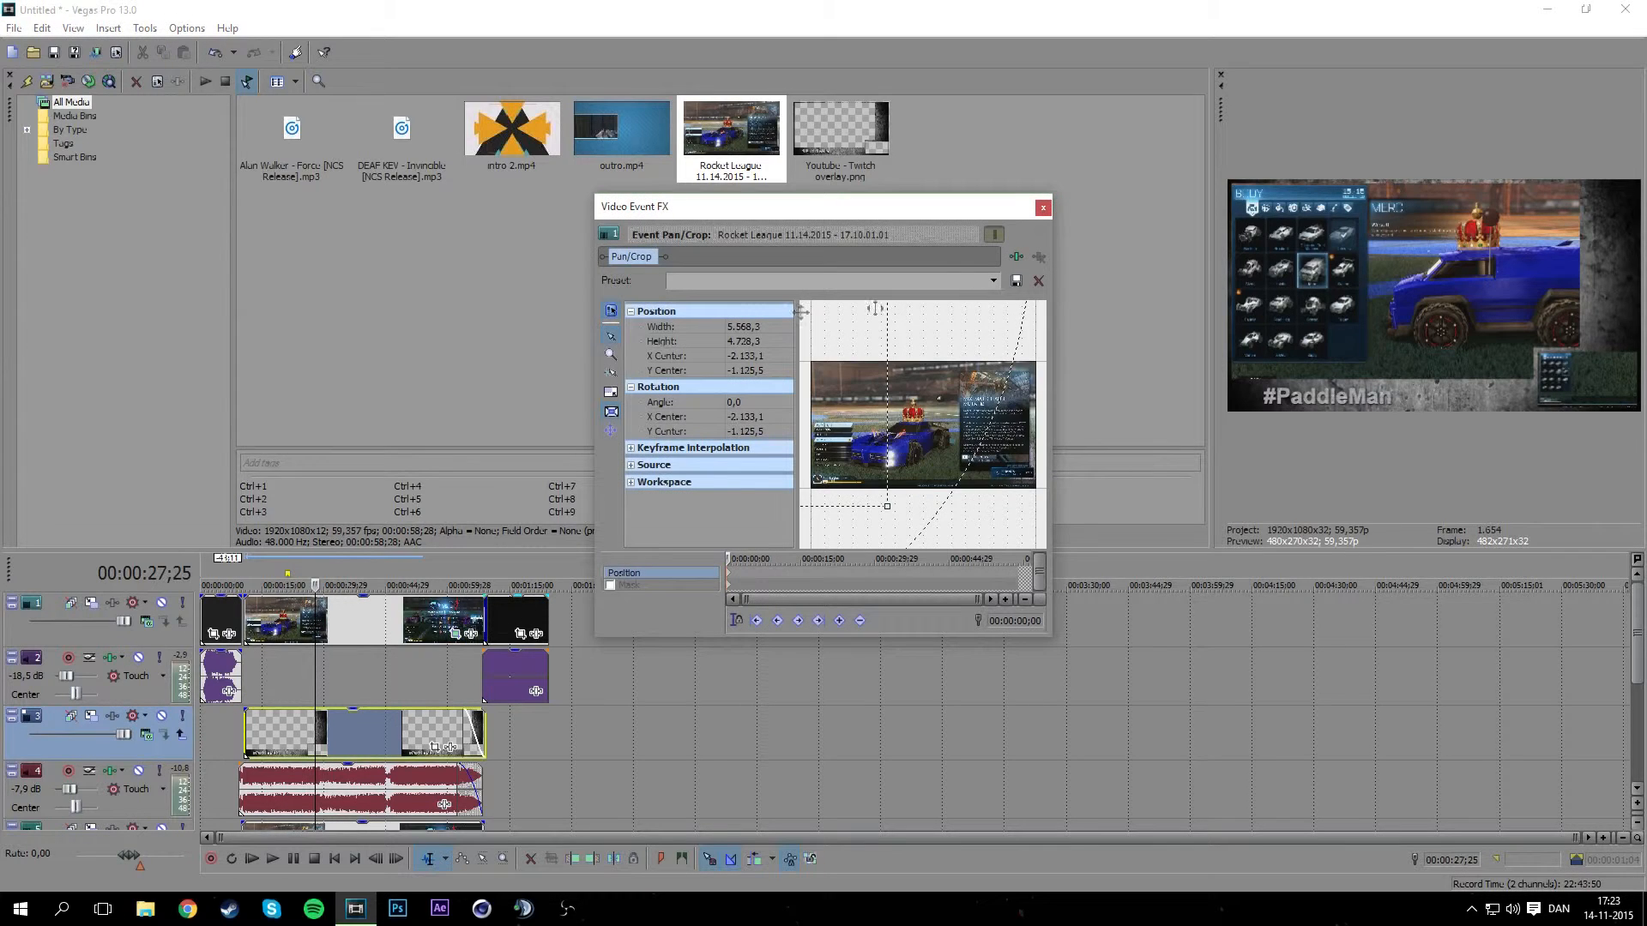
left_click_drag(852, 435, 1021, 419)
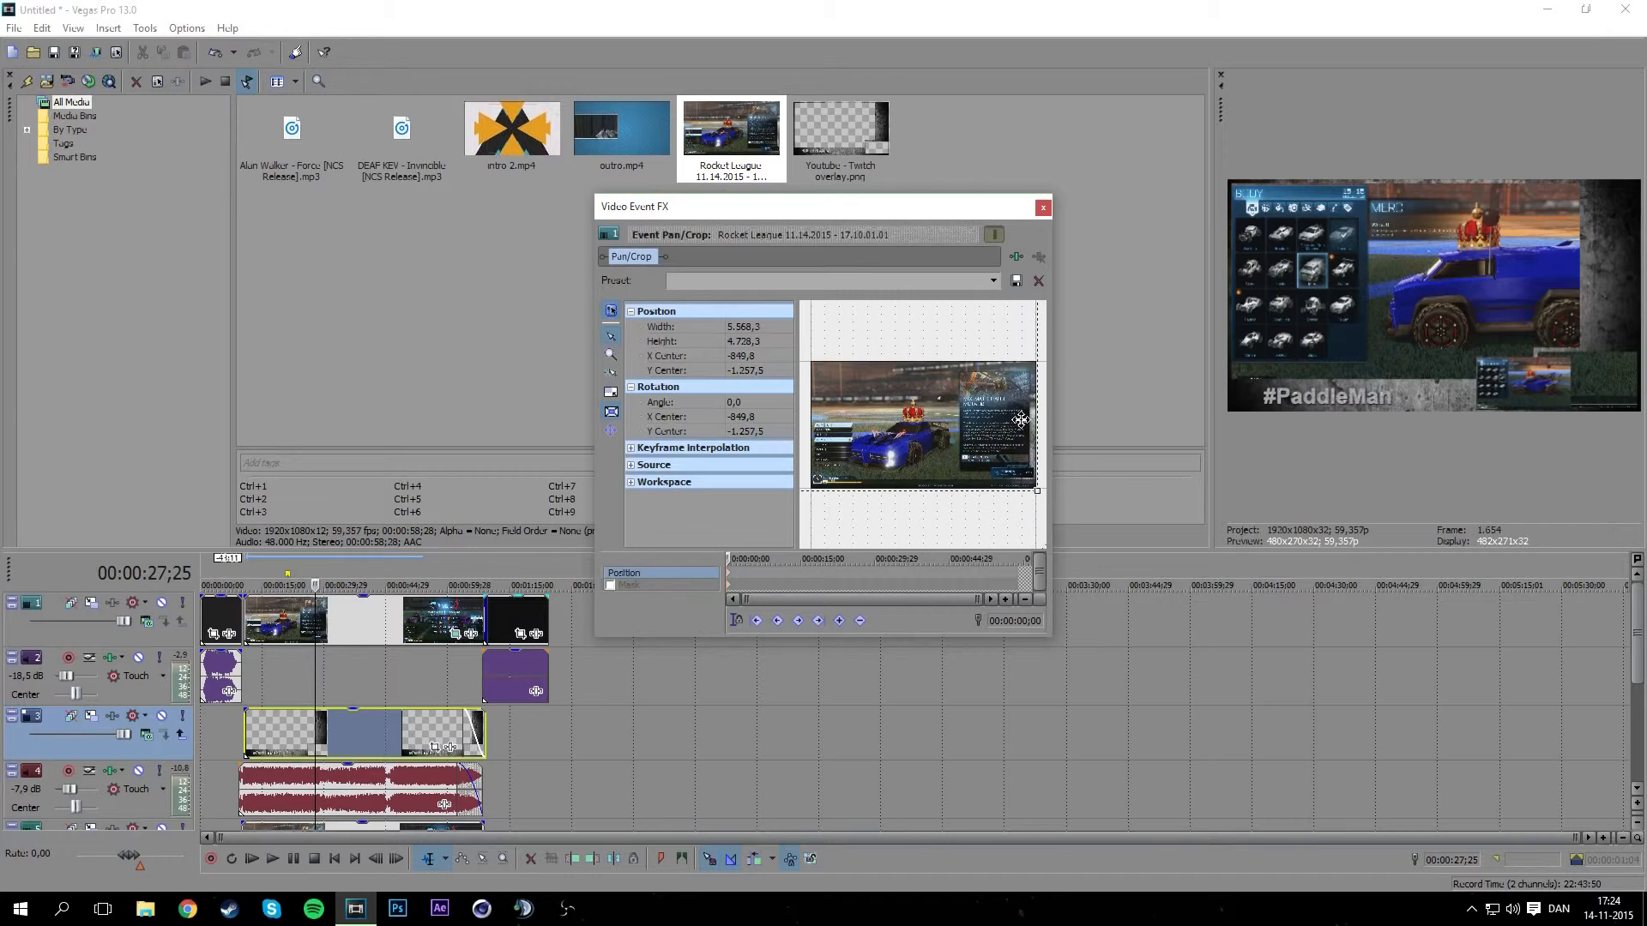
left_click_drag(1038, 491, 1043, 506)
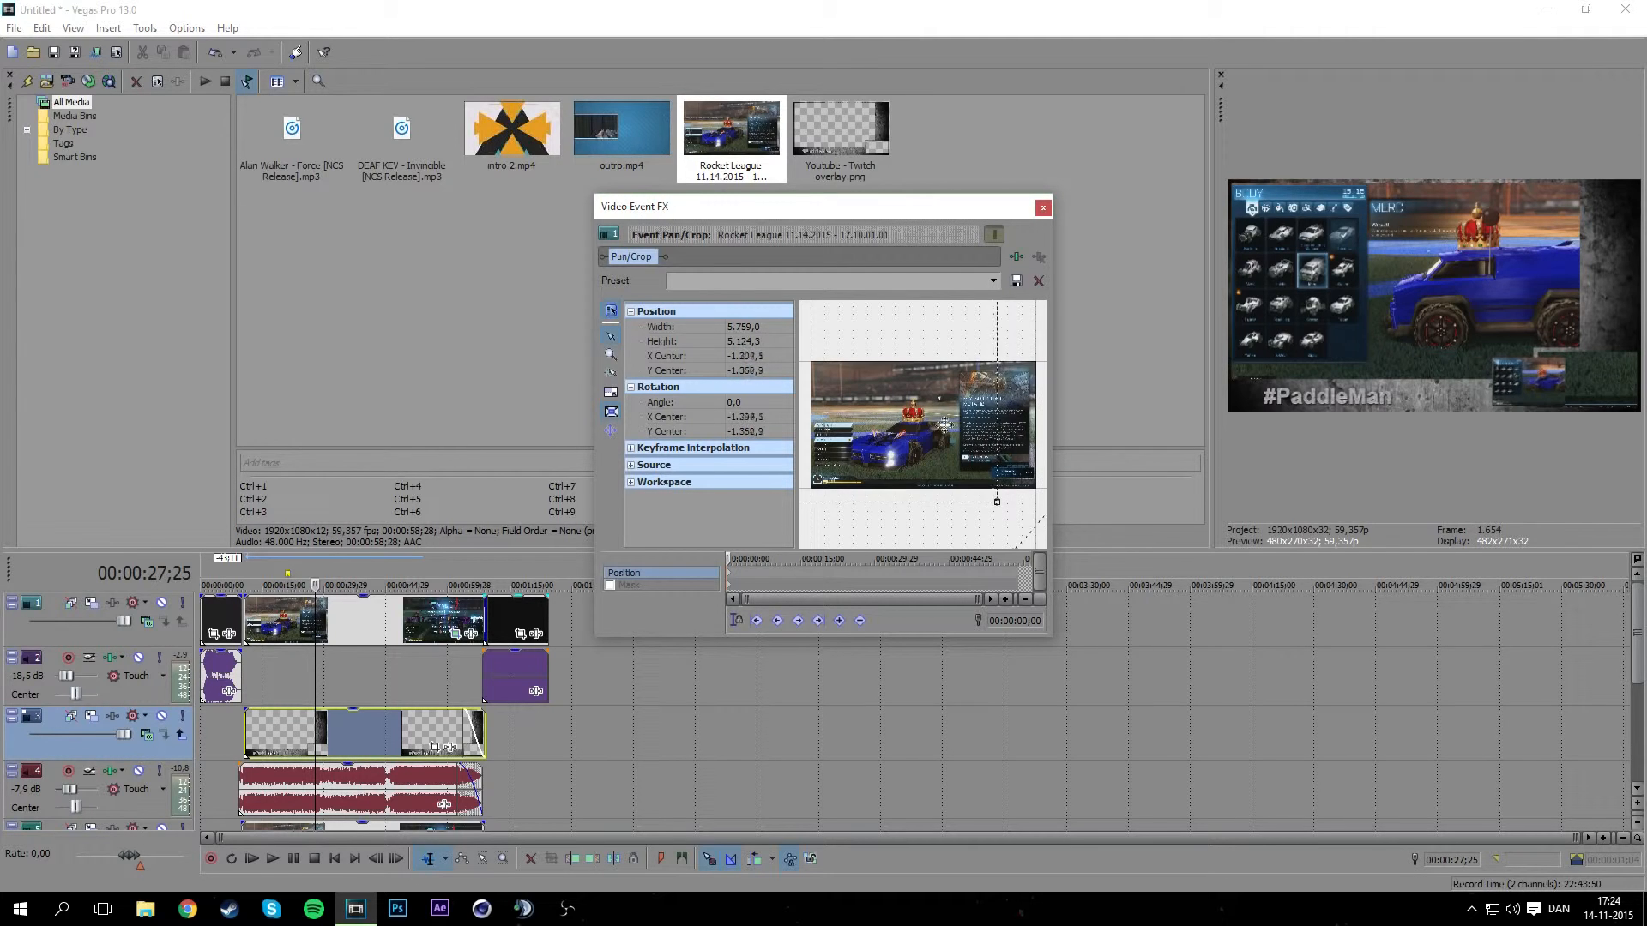
left_click_drag(999, 426, 929, 384)
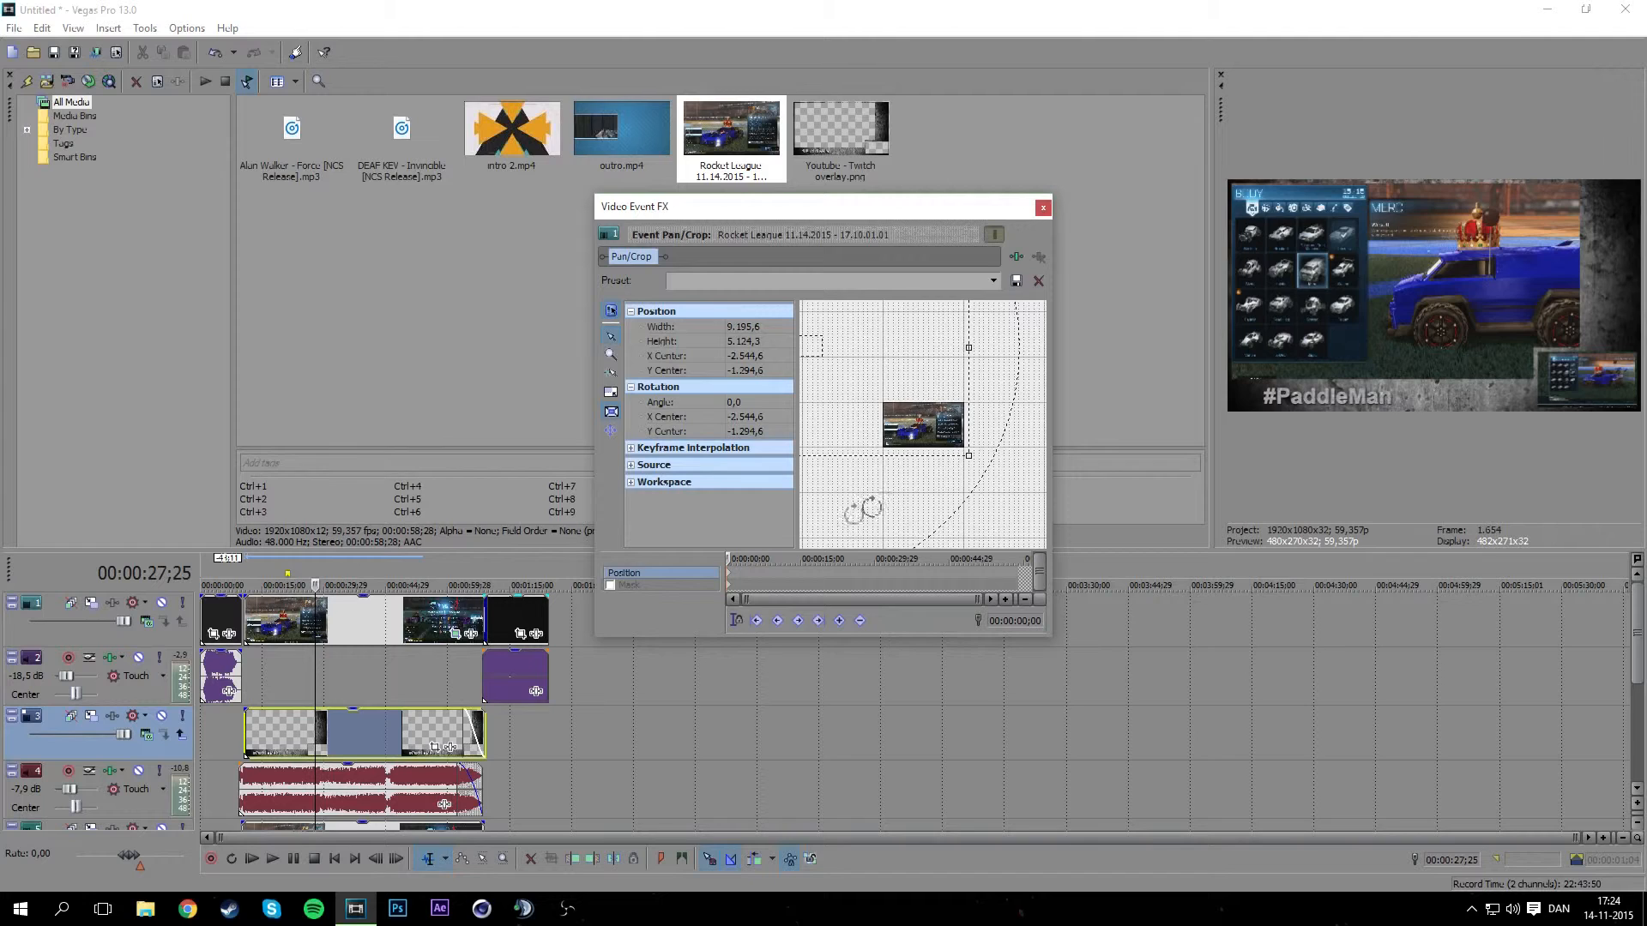
left_click_drag(965, 453, 966, 434)
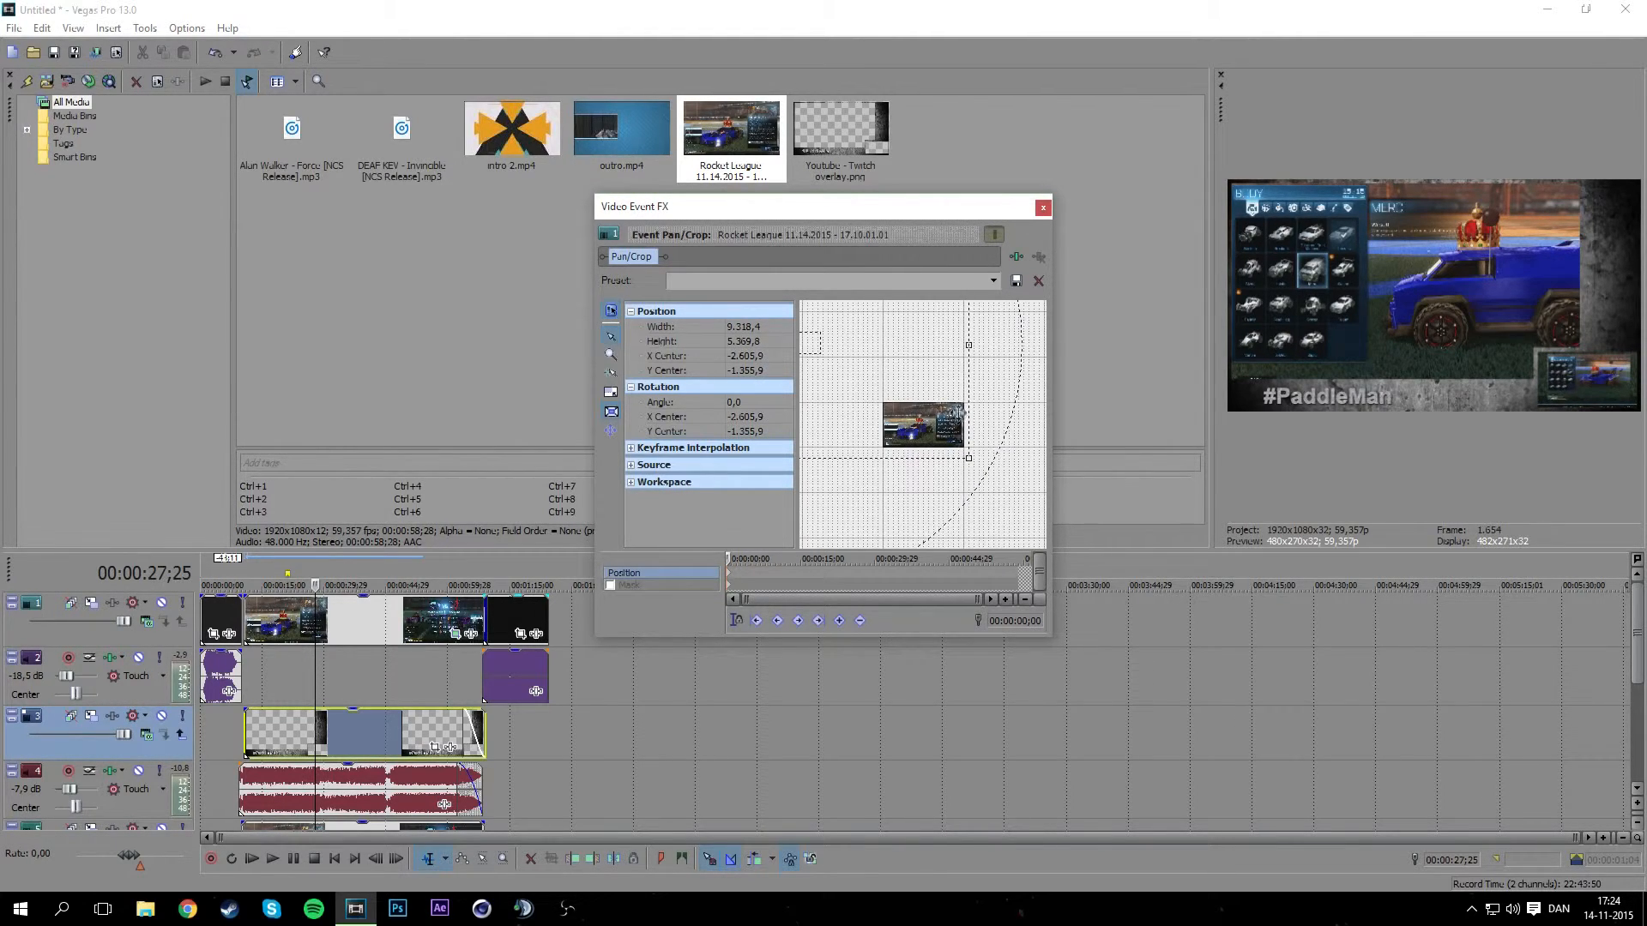
left_click(1042, 207)
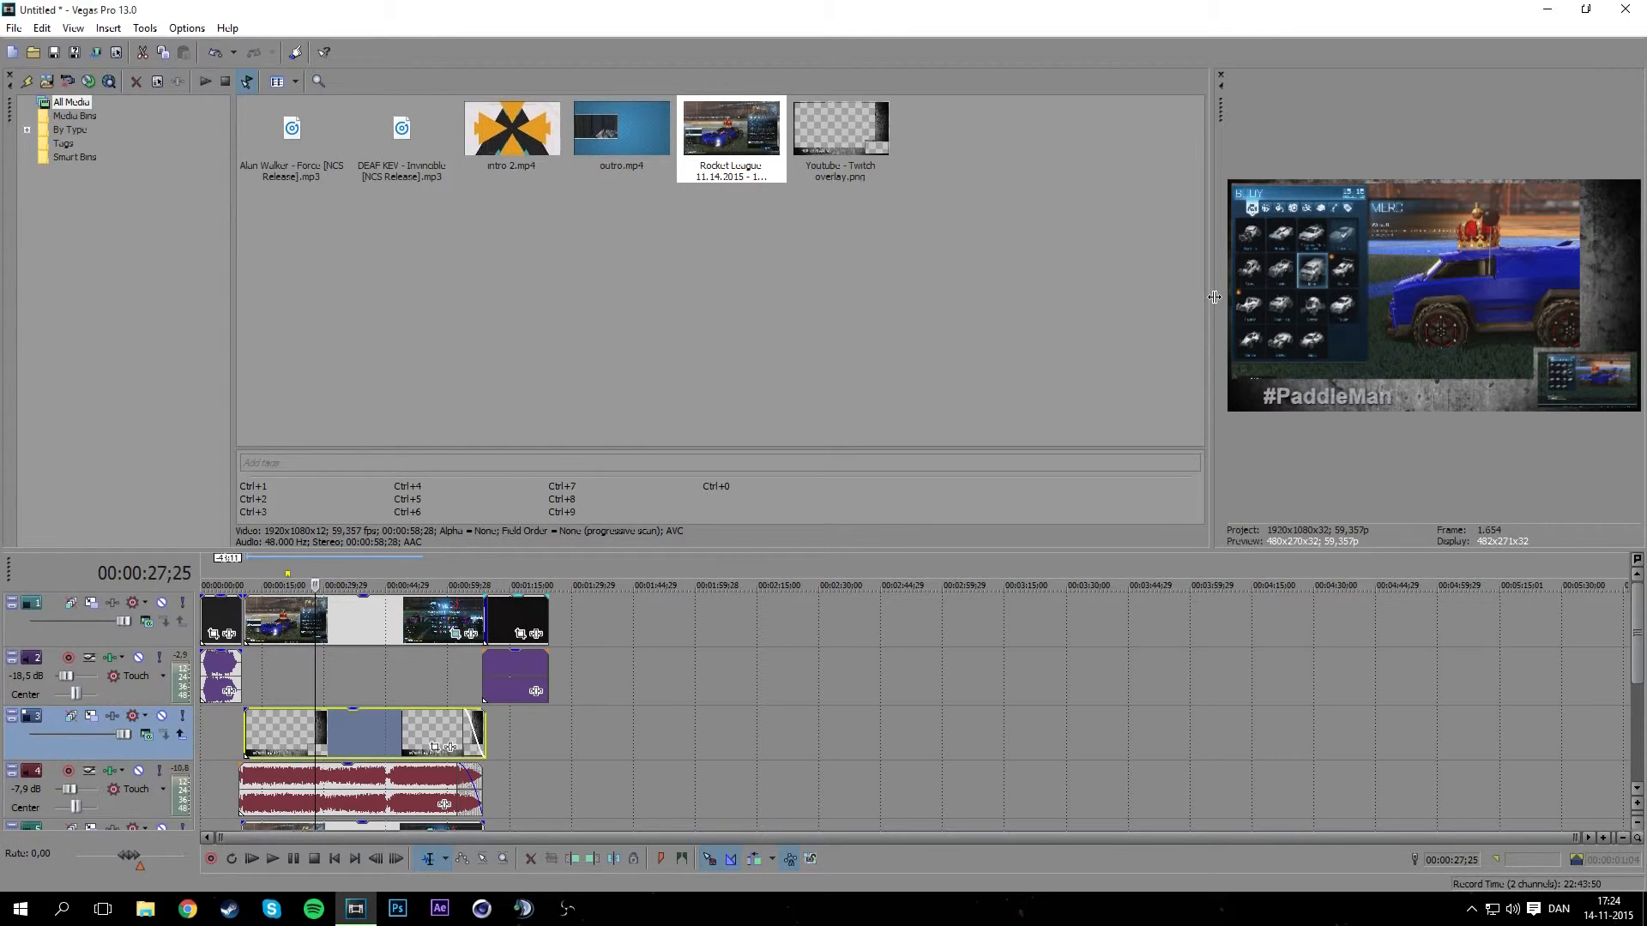
left_click_drag(1215, 297, 976, 372)
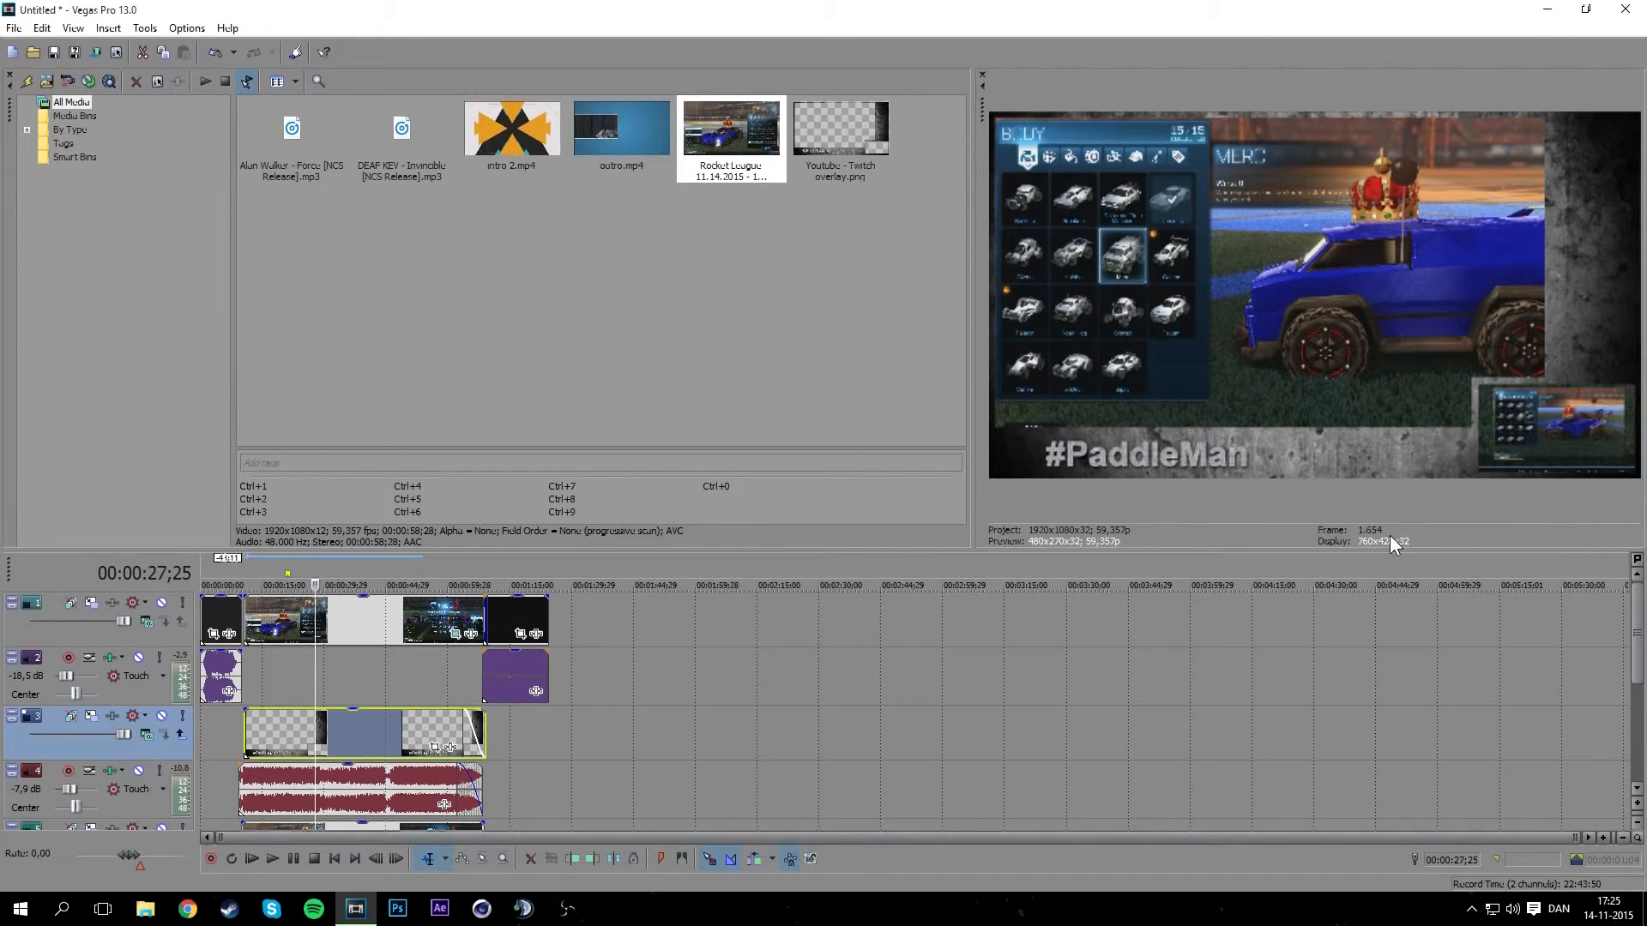
Open the Render As settings and select the AVCHD 1920x1080-60i output template.
left_click(93, 52)
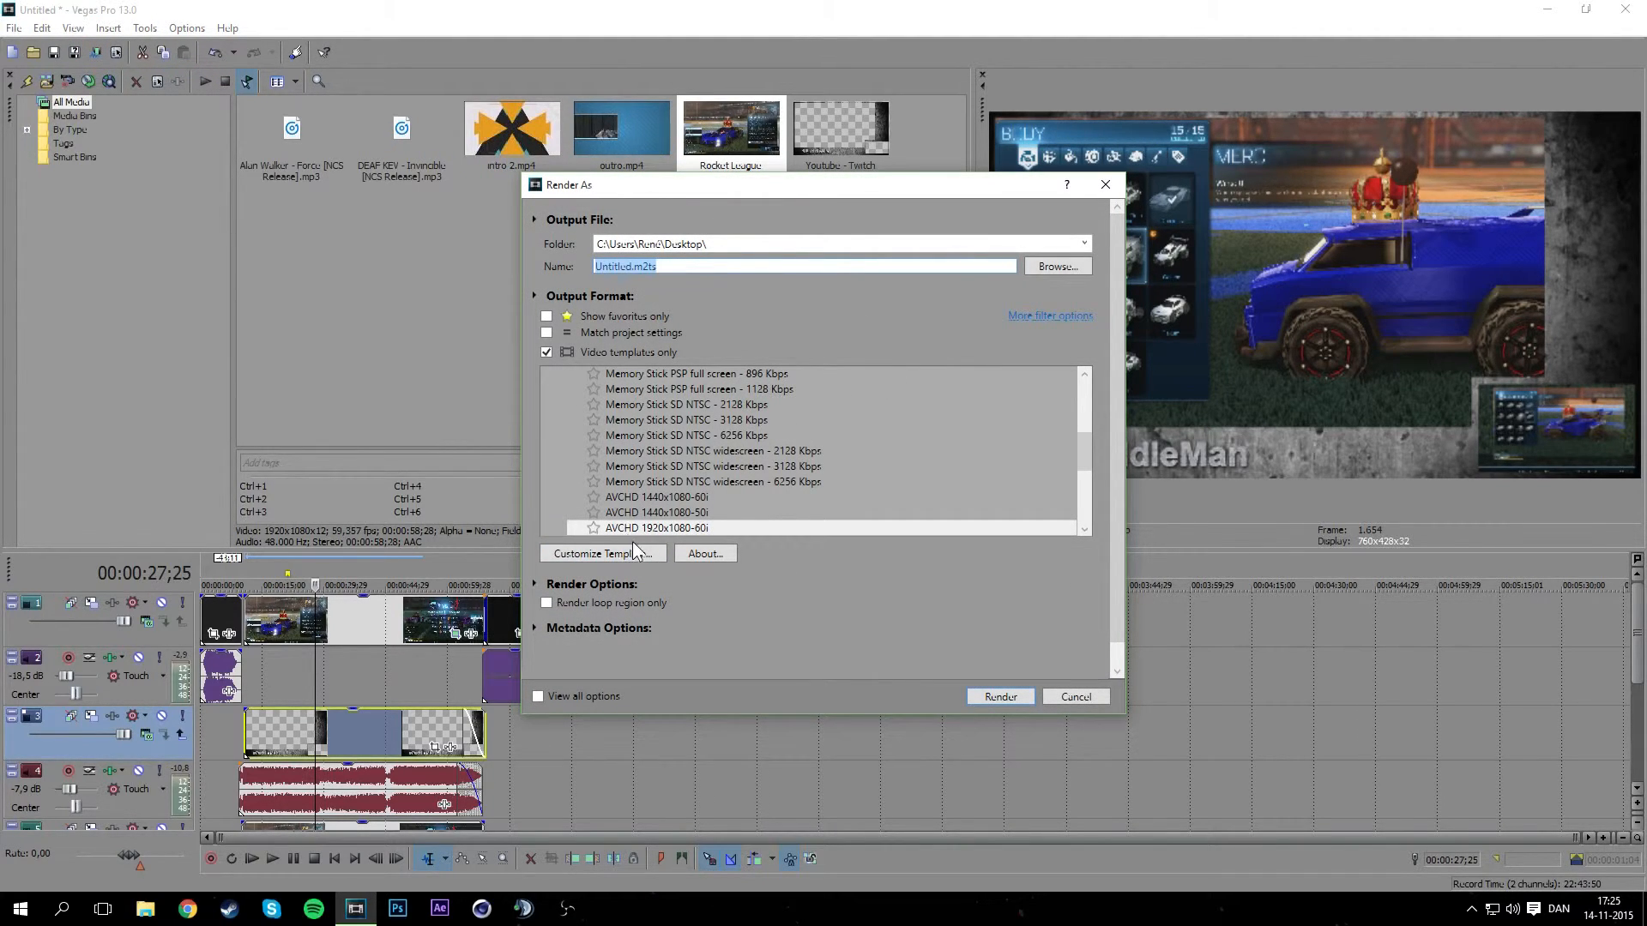
left_click(672, 515)
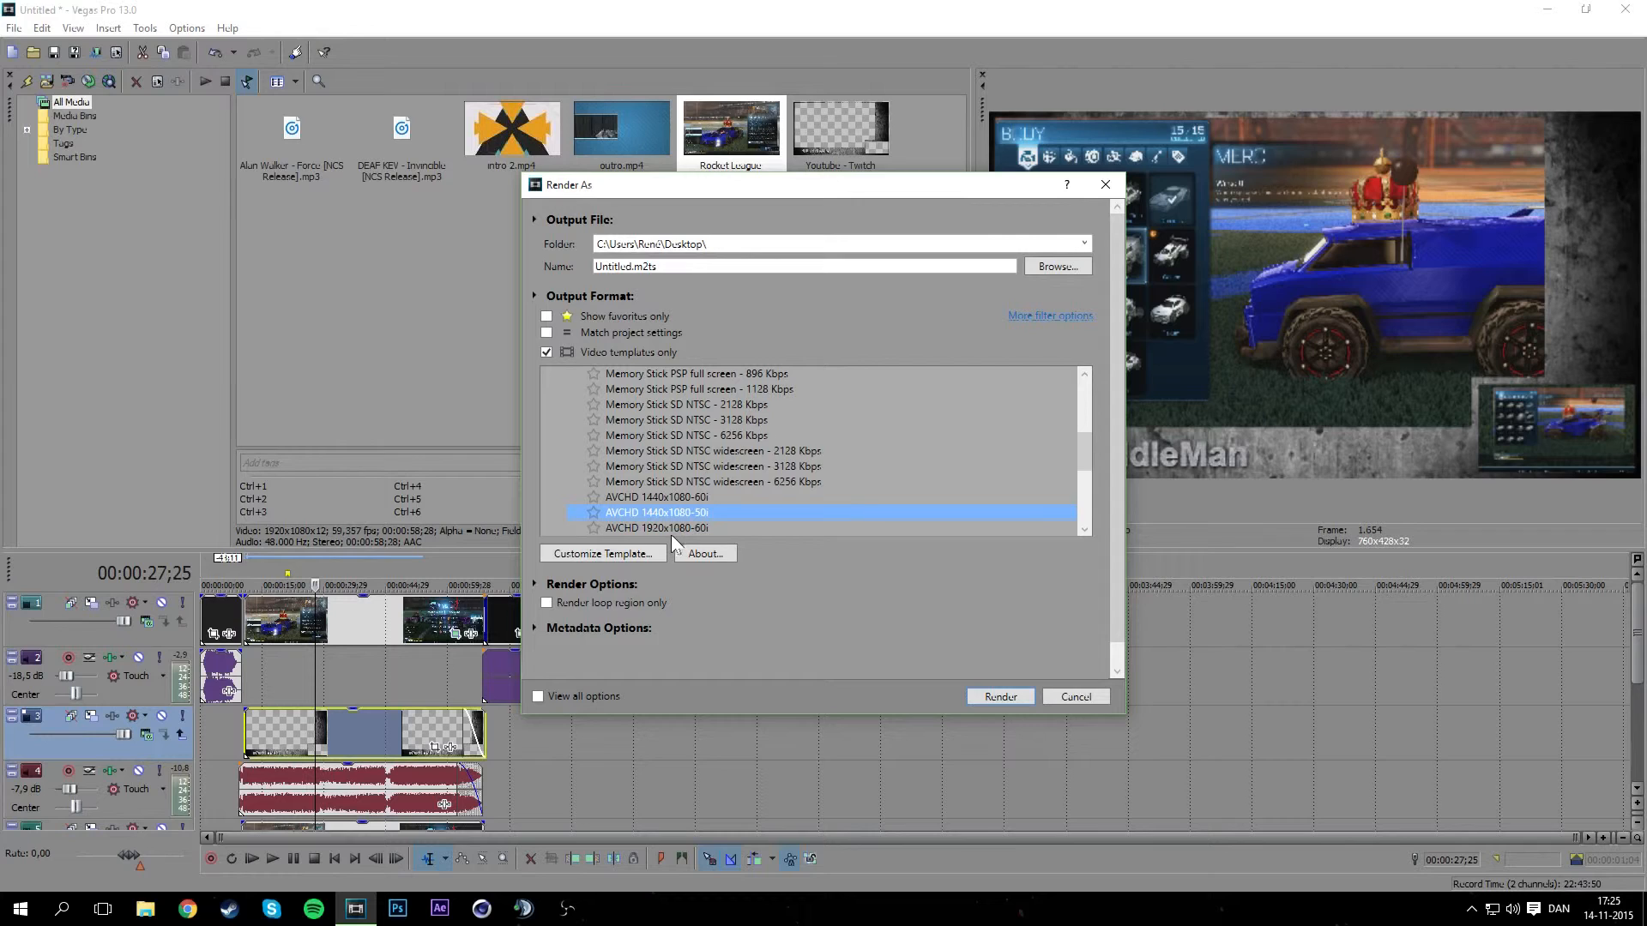
left_click(704, 501)
left_click(708, 512)
scroll(729, 446, "down", 3)
left_click(714, 409)
scroll(710, 446, "down", 2)
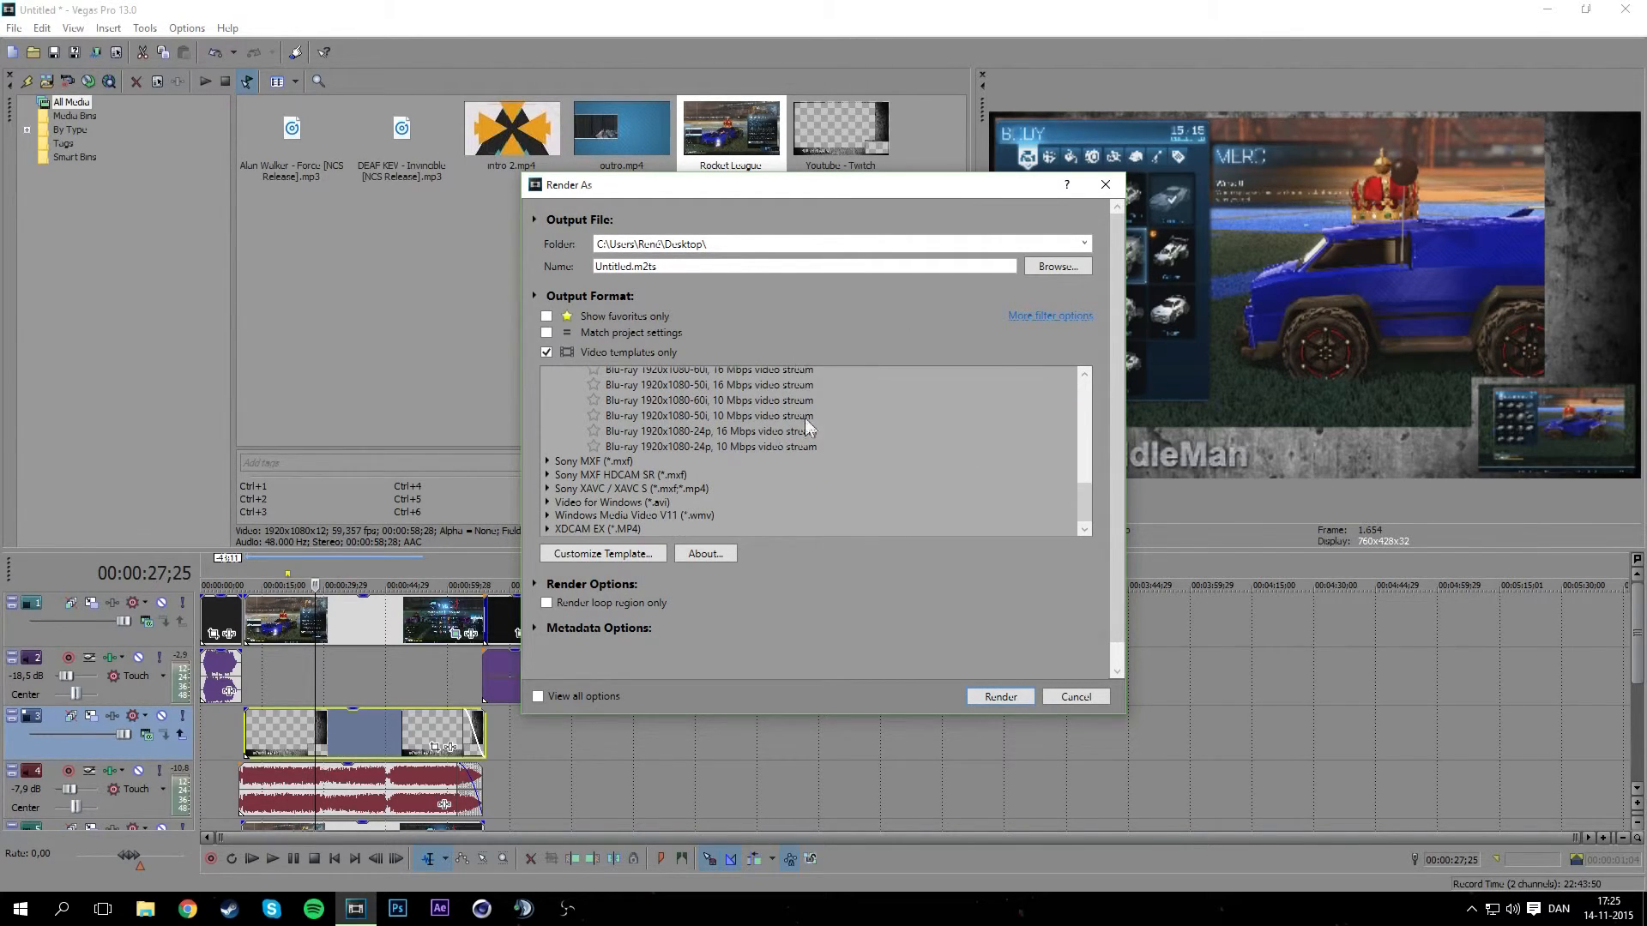
scroll(730, 420, "up", 4)
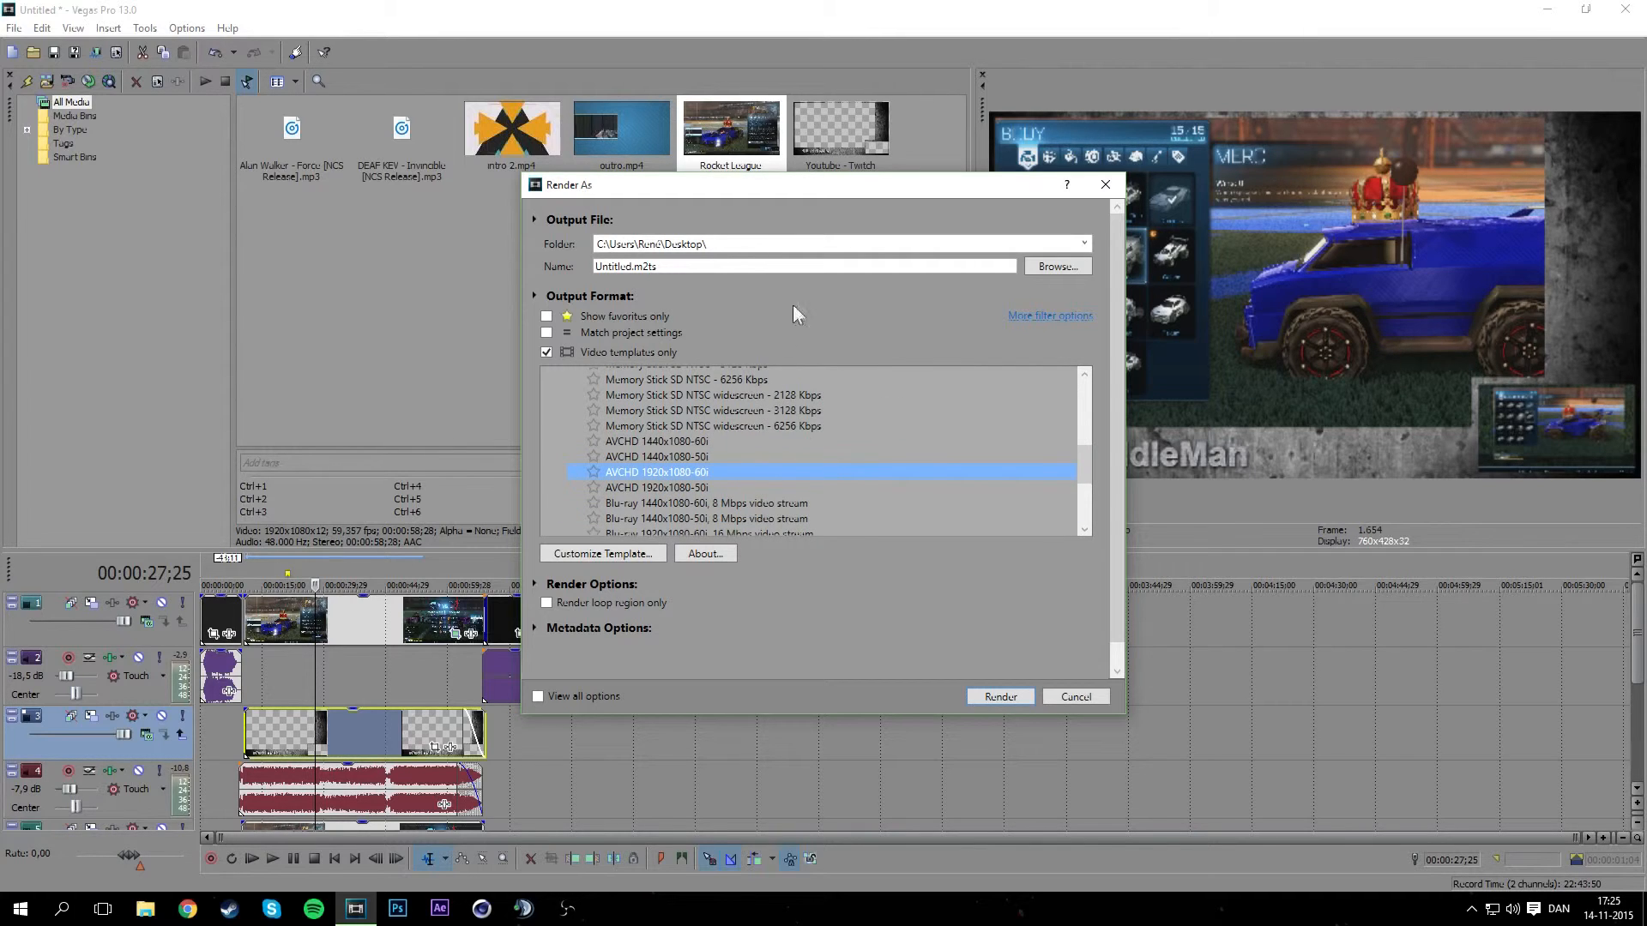
Start rendering the project to the desktop folder as tutorial.m2ts, and cancel the render.
left_click(876, 241)
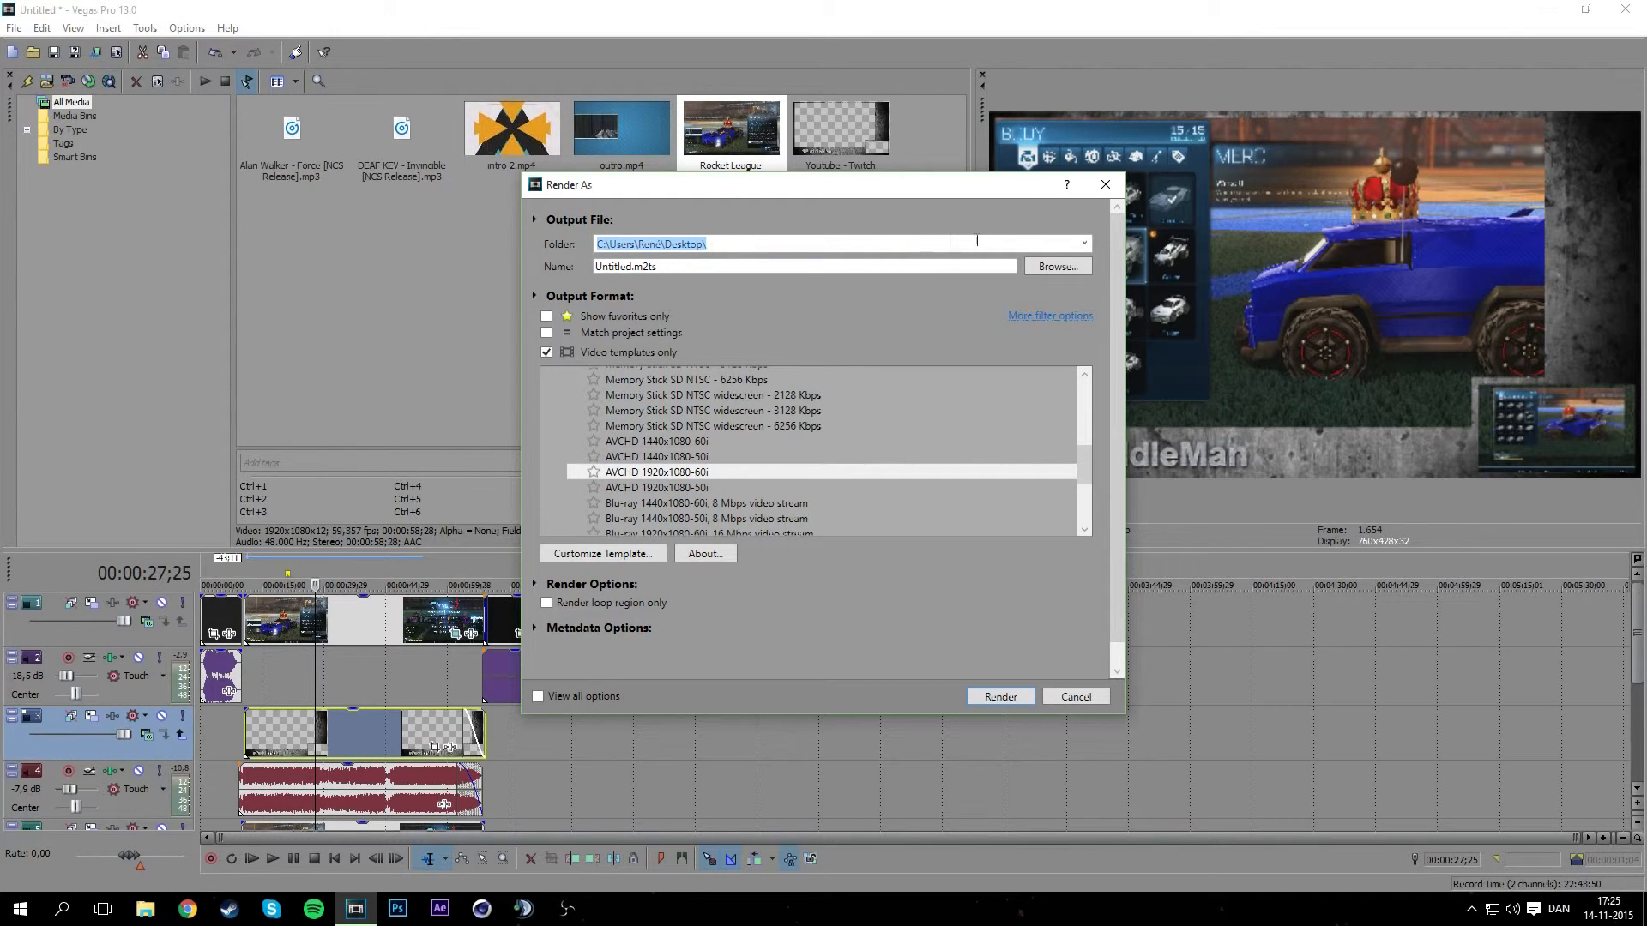
left_click(663, 267)
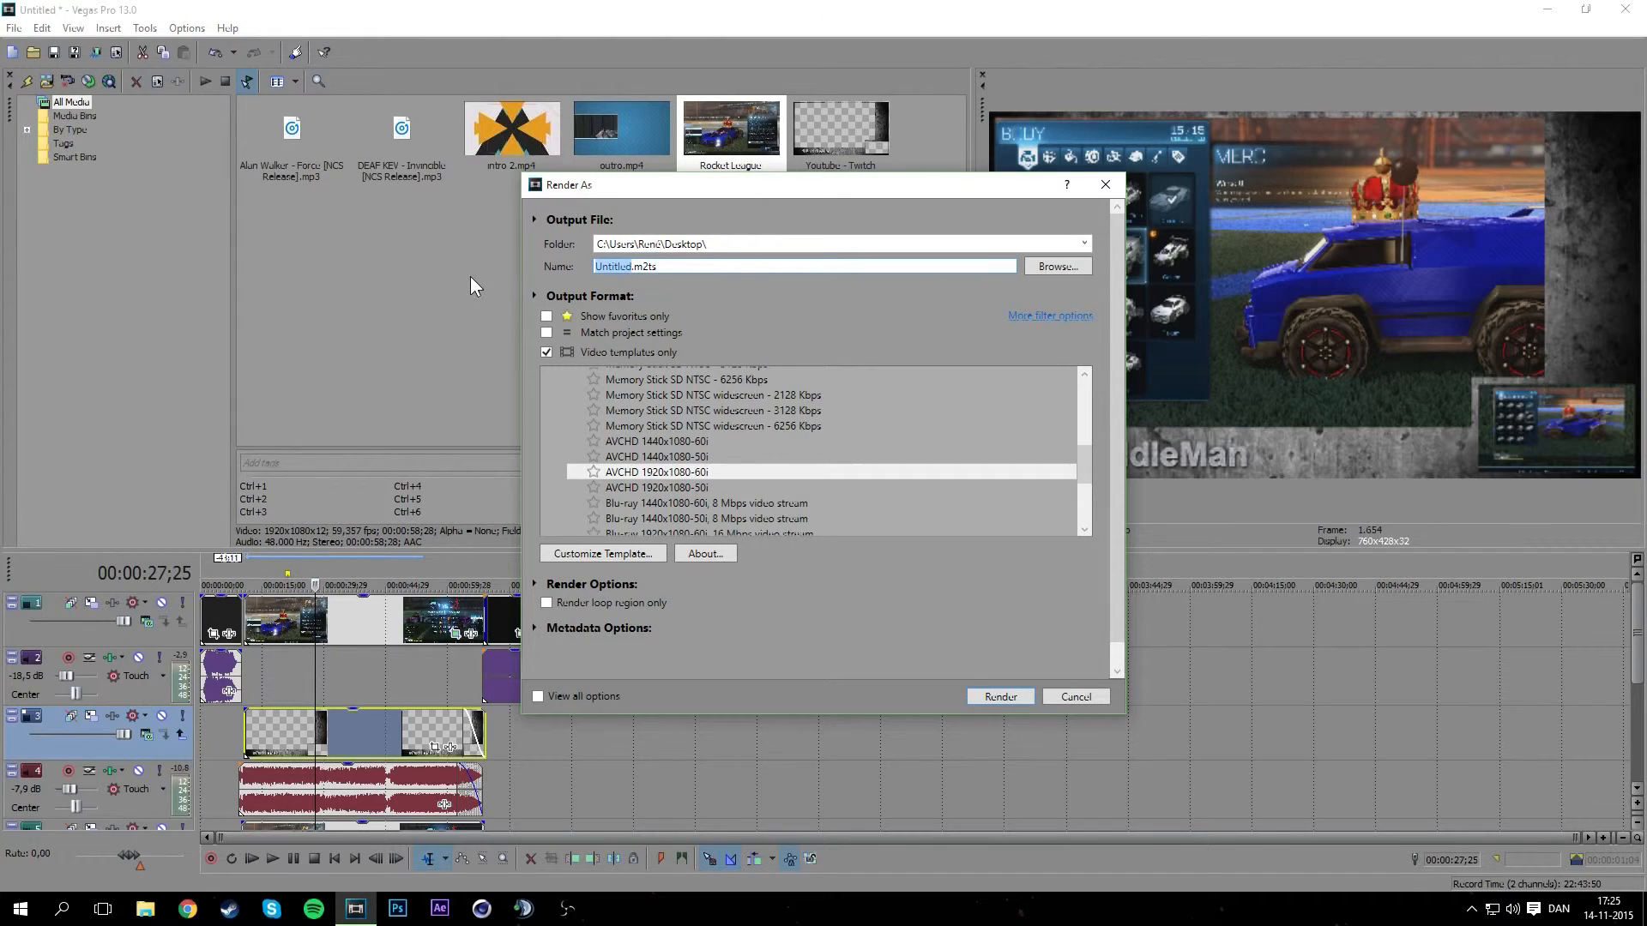
type("tutorial")
left_click(1000, 696)
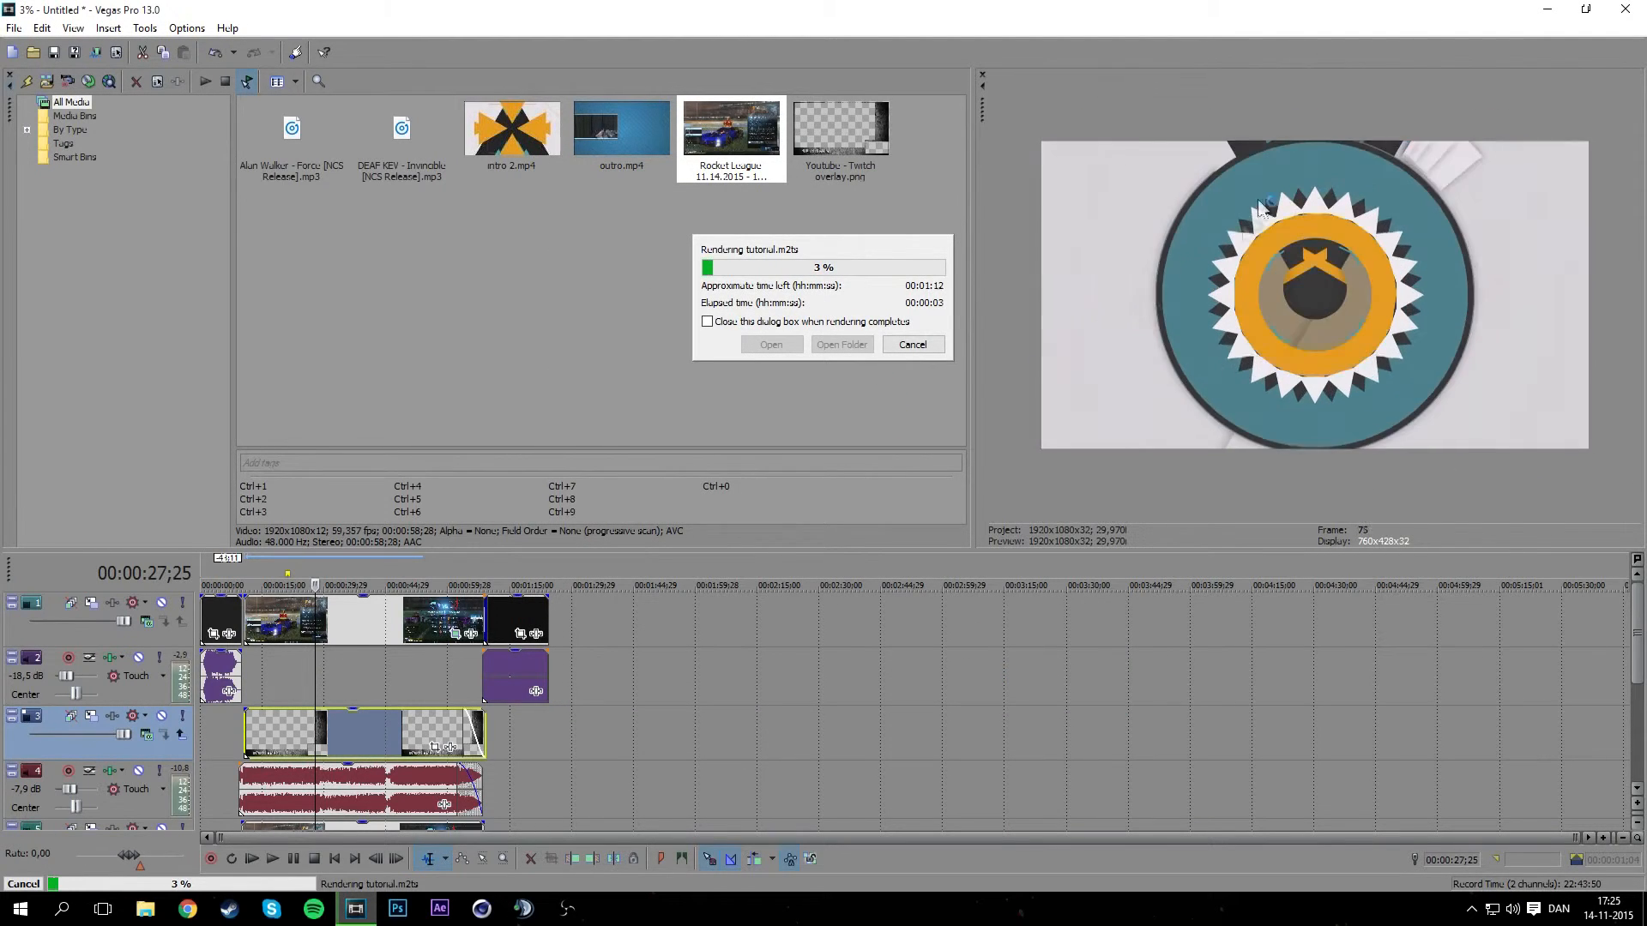
left_click(910, 345)
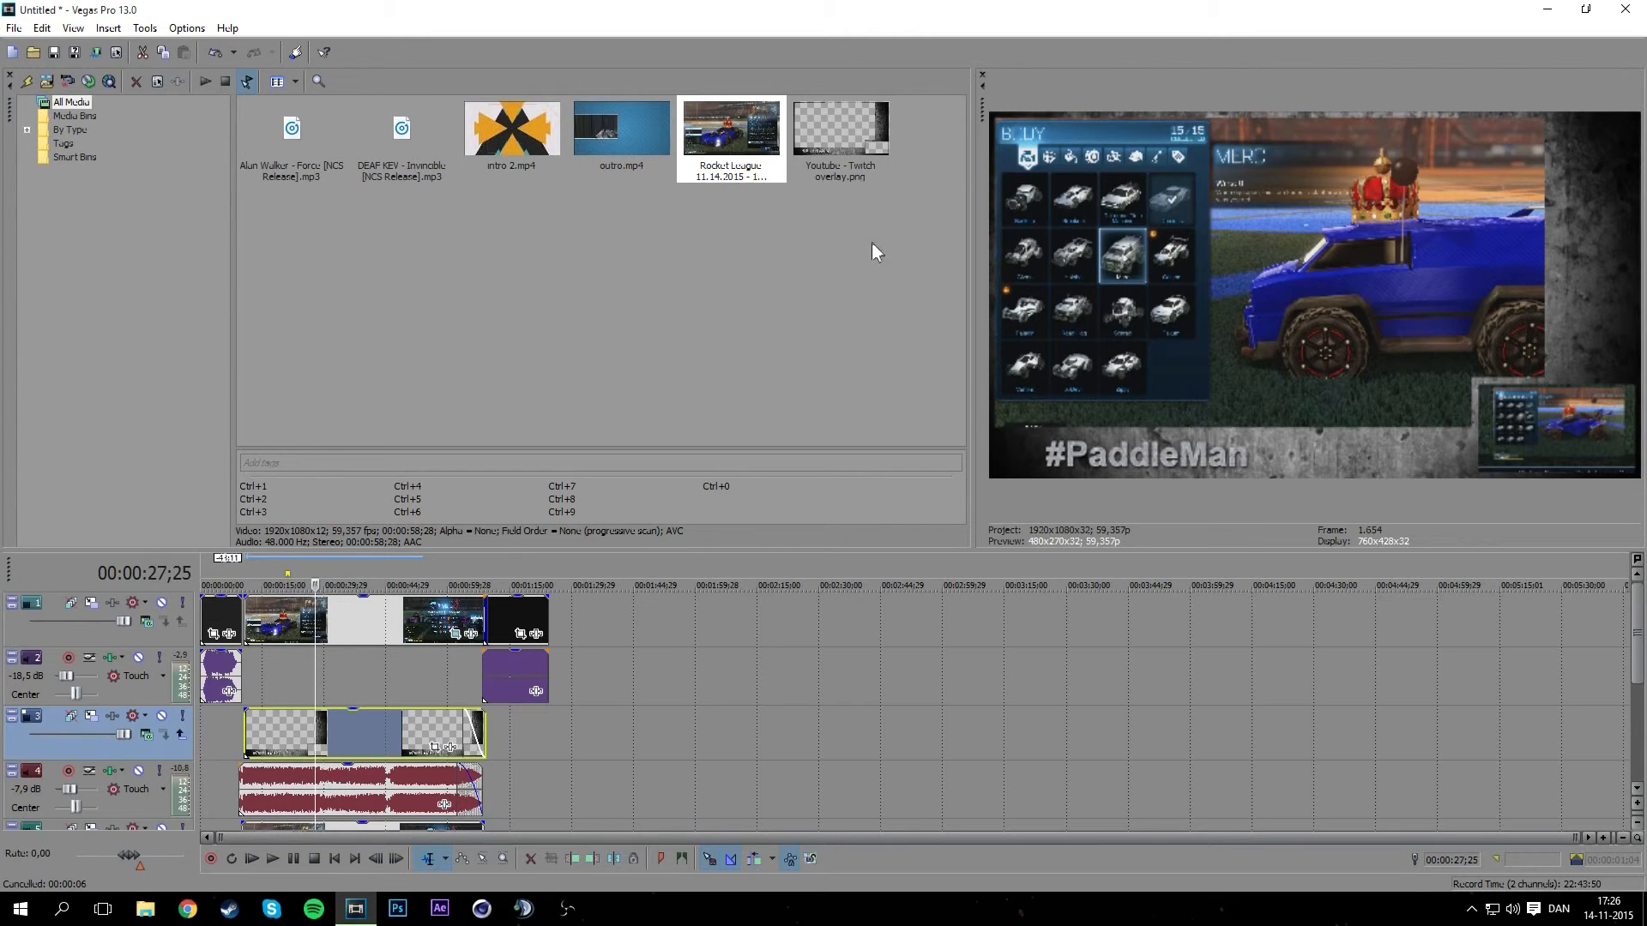
left_click(810, 127)
right_click(810, 127)
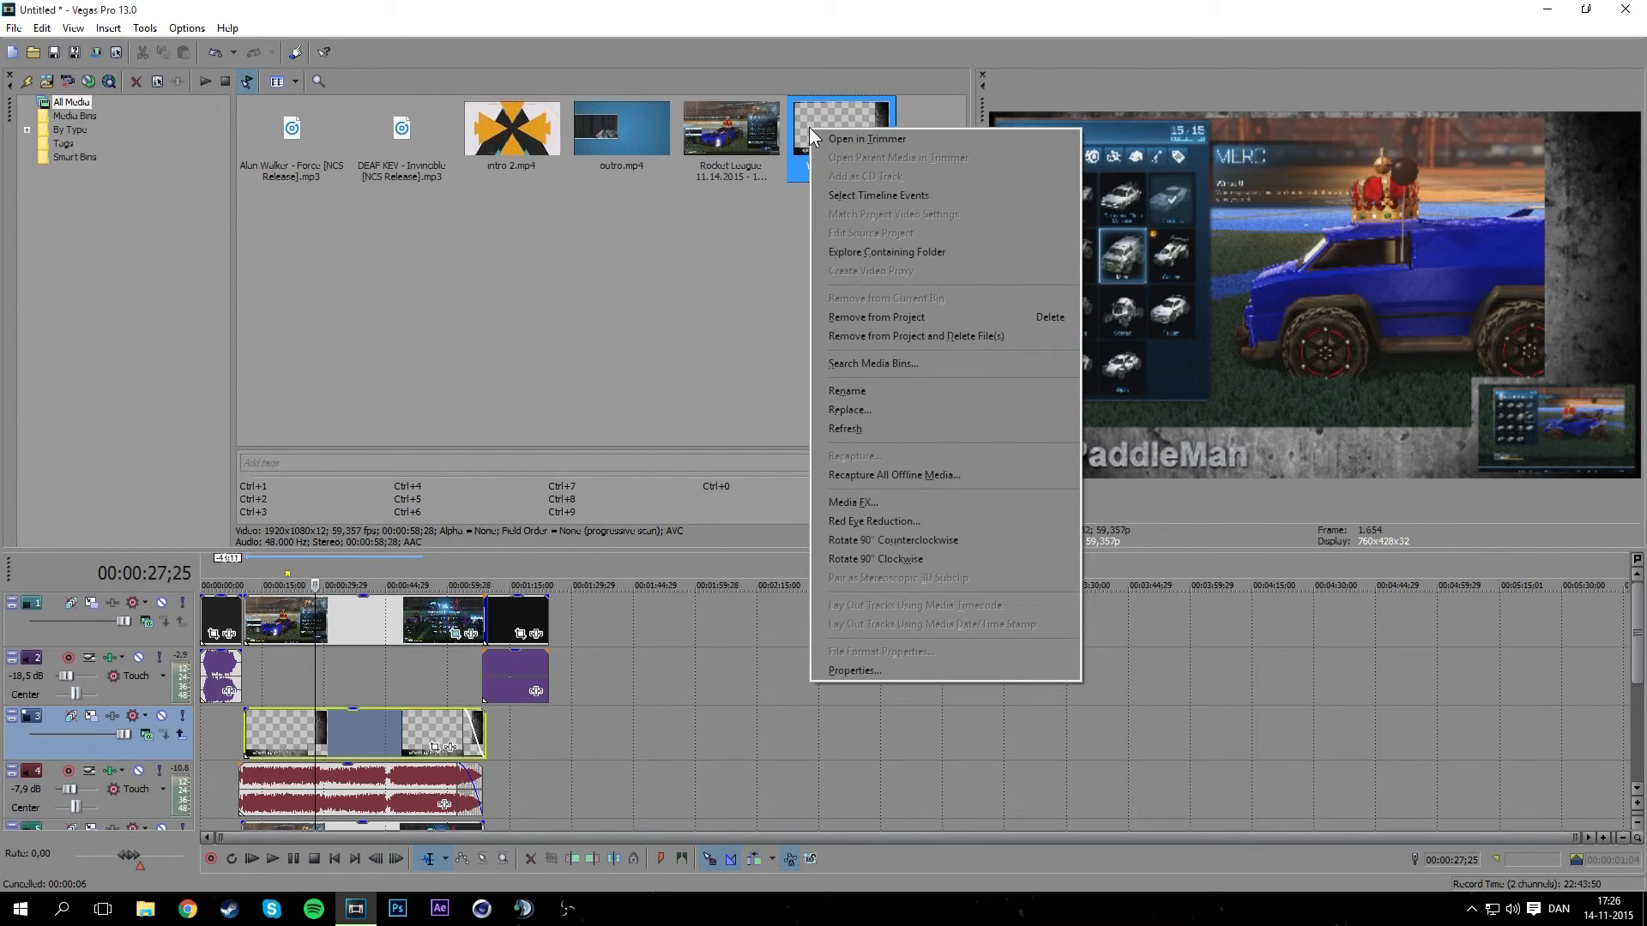
left_click(717, 225)
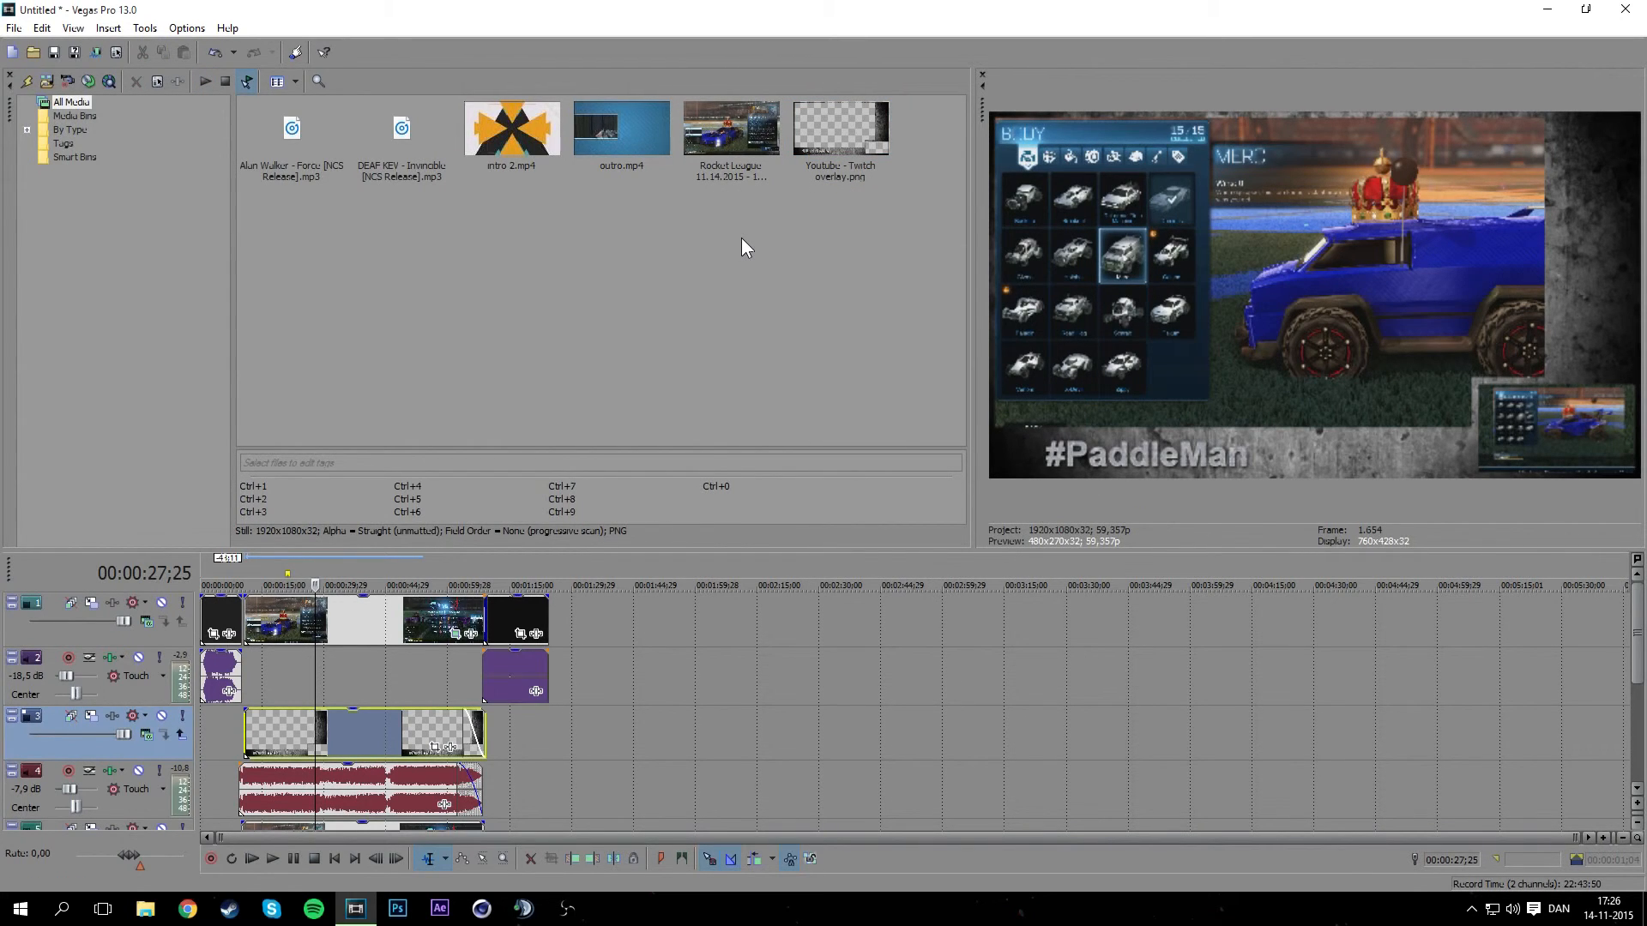